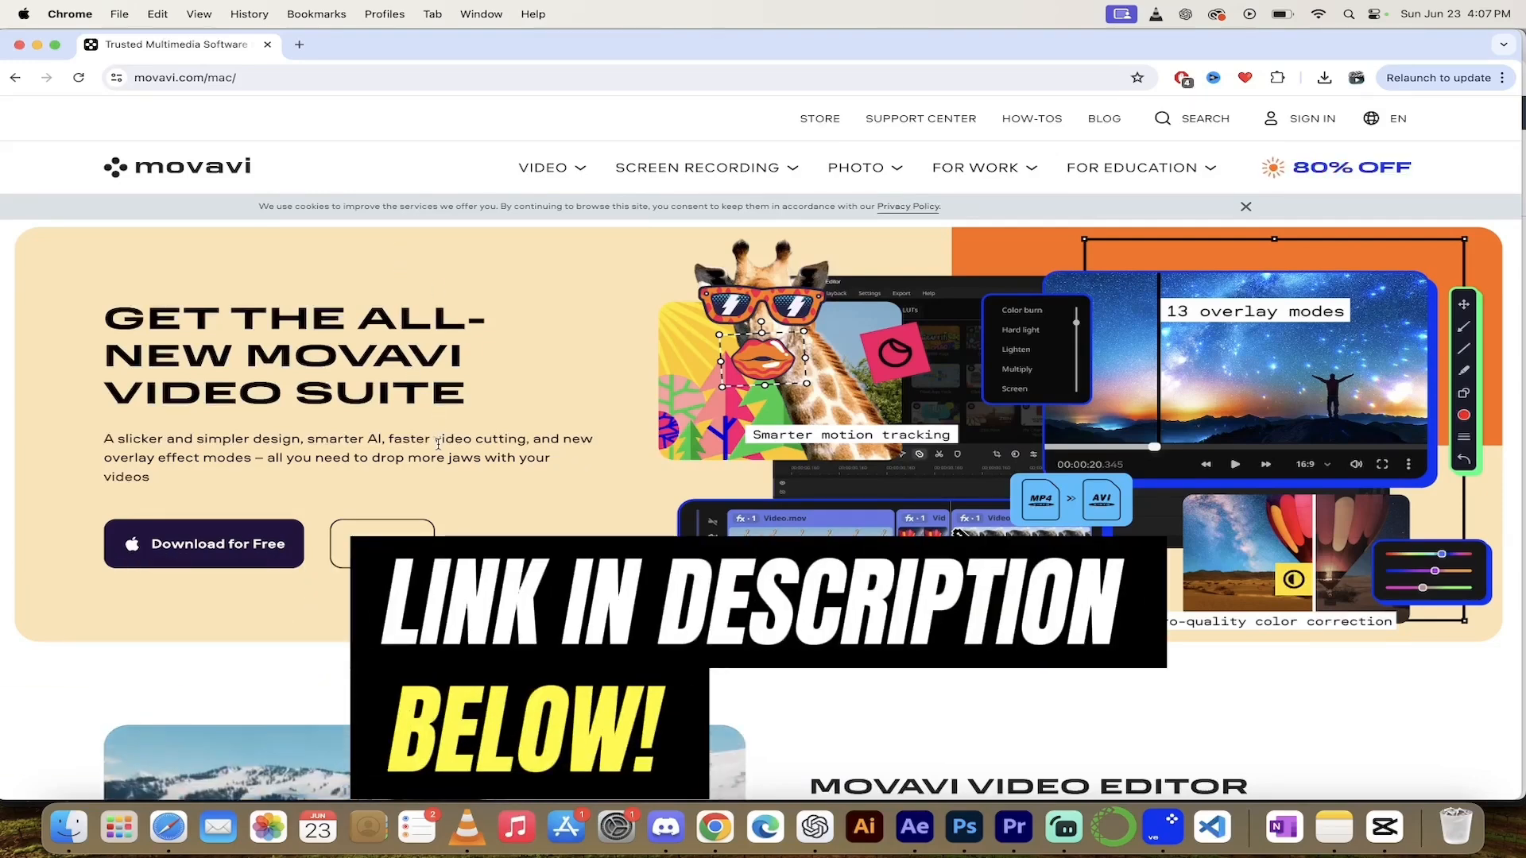
# Download the free Mac version of Movavi Video Suite from movavi.com/mac
pyautogui.click(309, 78)
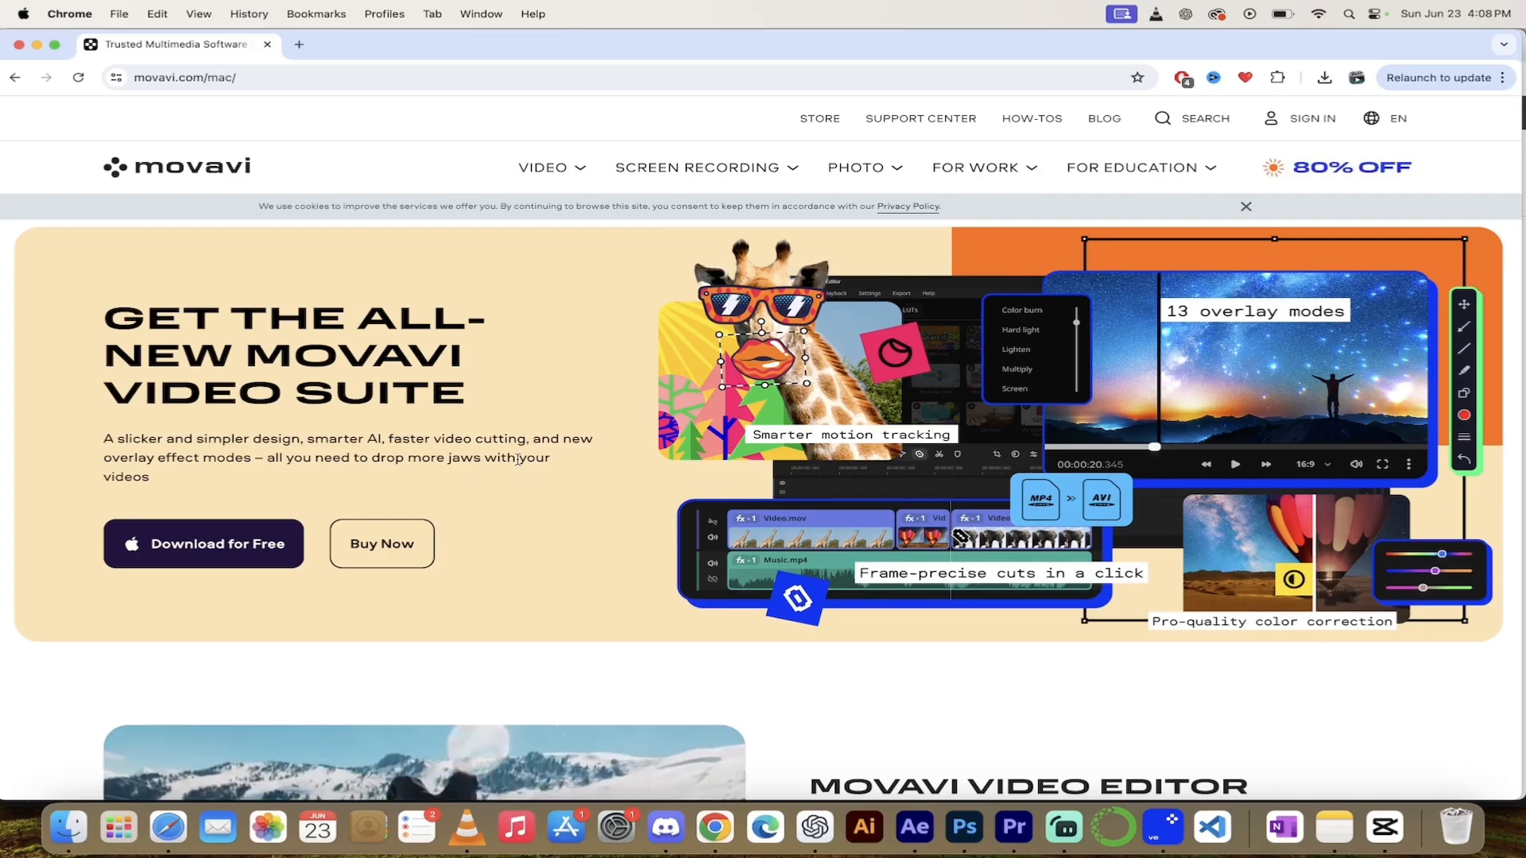
pyautogui.click(220, 543)
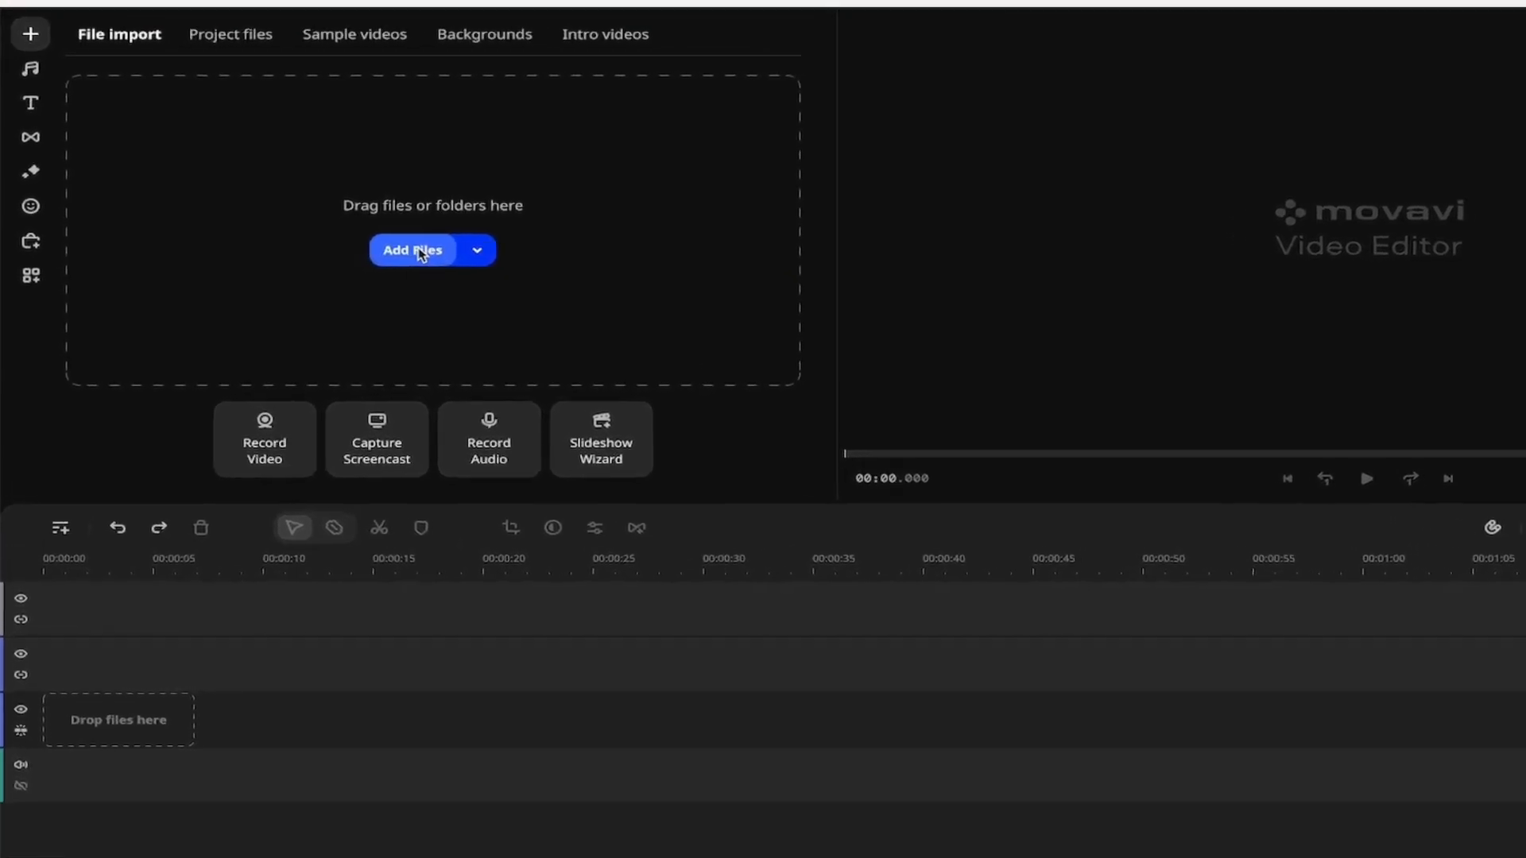
# Import the cage-fight, futuristic-cyberpunk, hammer-industry, storm-and-lightning and wonderful-wavy-sea clips from the movavi folder
pyautogui.click(332, 245)
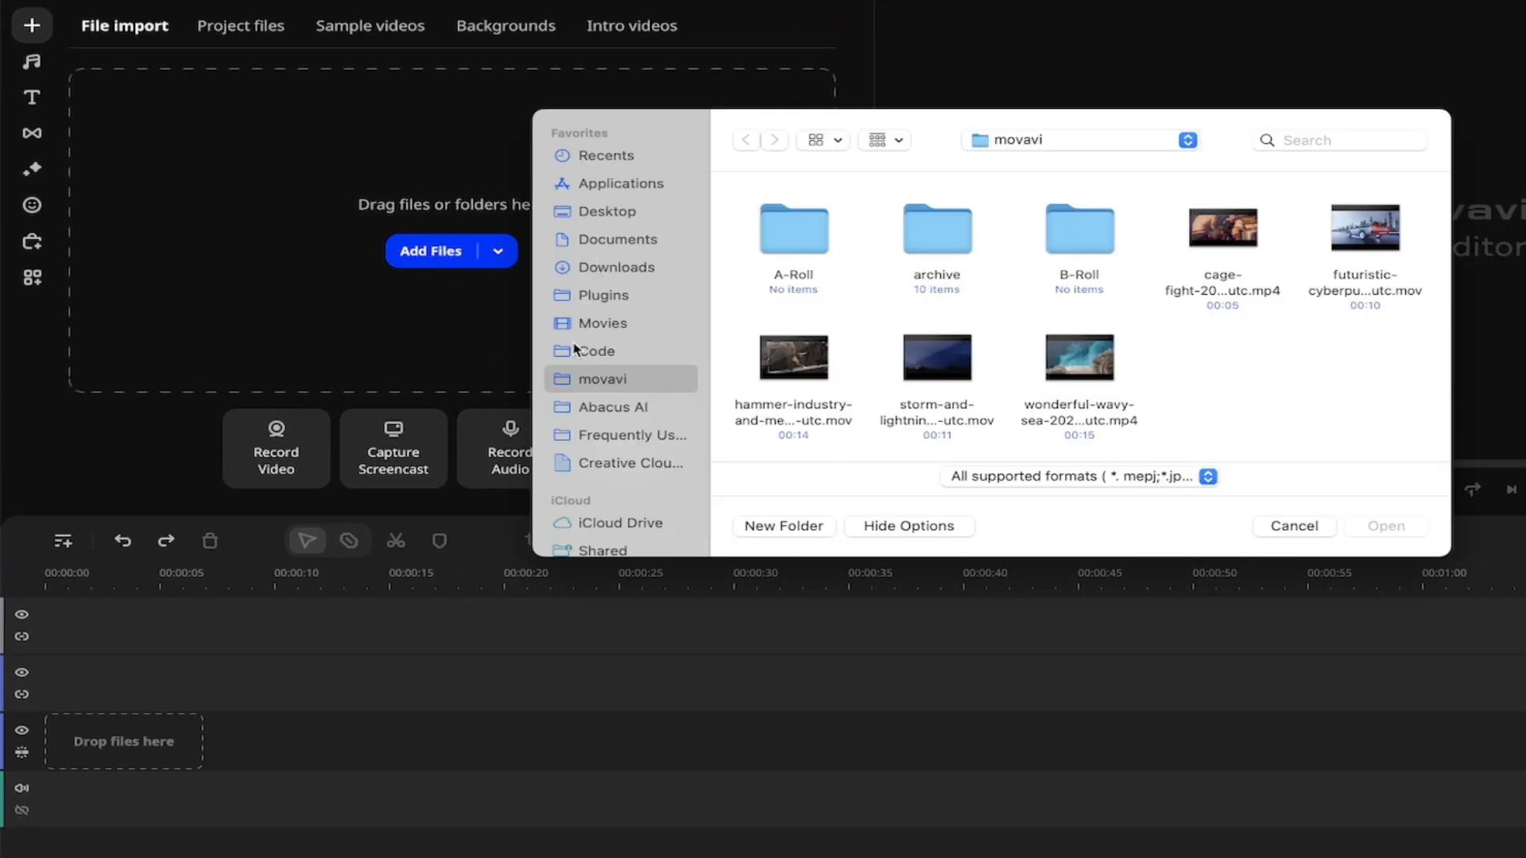
pyautogui.click(1197, 291)
pyautogui.keyDown('super'); pyautogui.click(803, 426); pyautogui.keyUp('super')
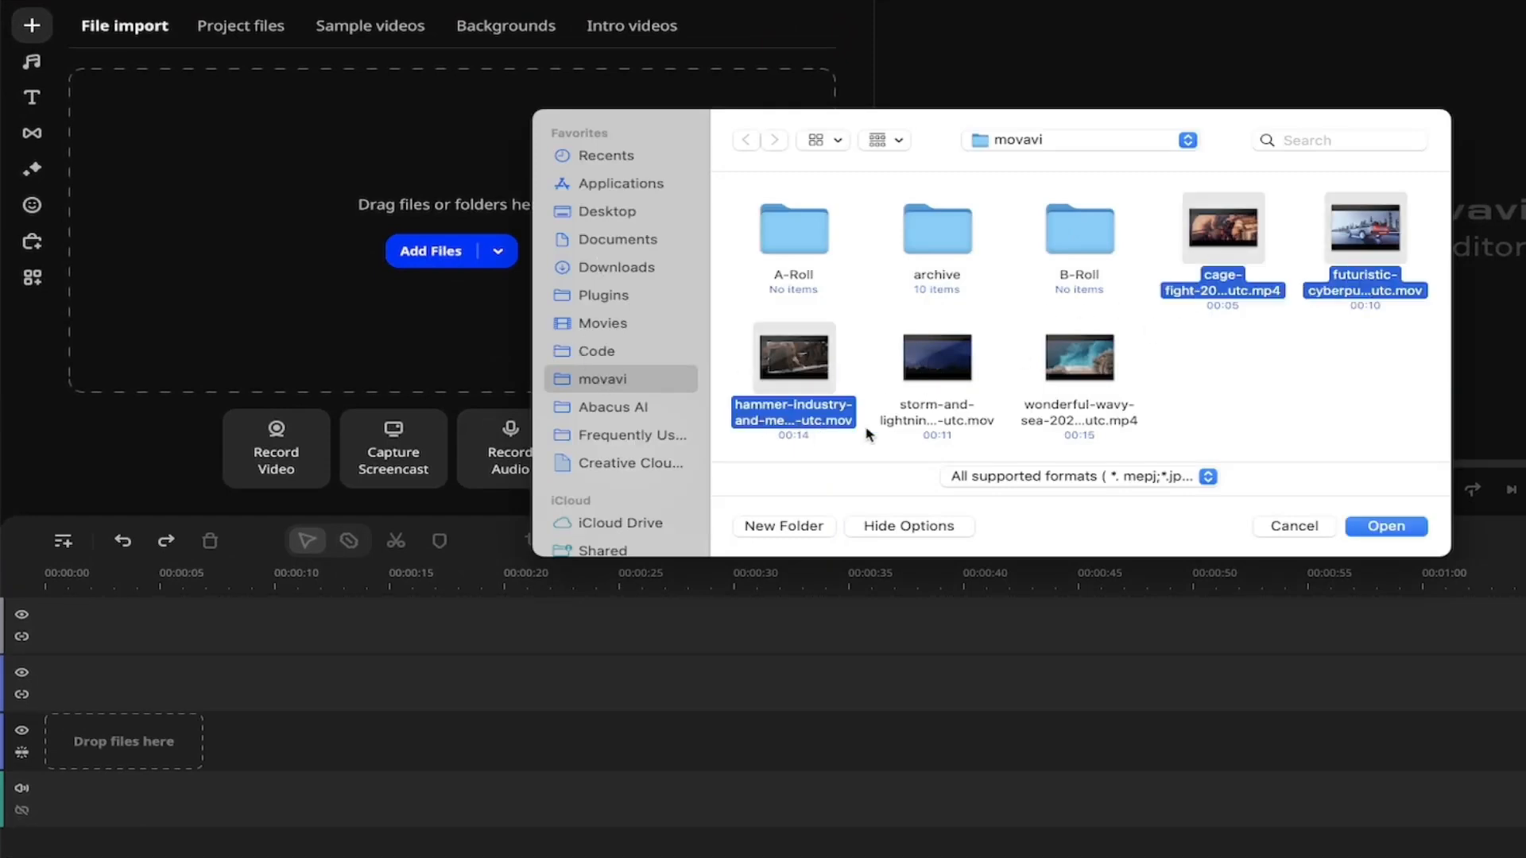
pyautogui.keyDown('super'); pyautogui.click(894, 429); pyautogui.keyUp('super')
pyautogui.keyDown('super'); pyautogui.click(1105, 420); pyautogui.keyUp('super')
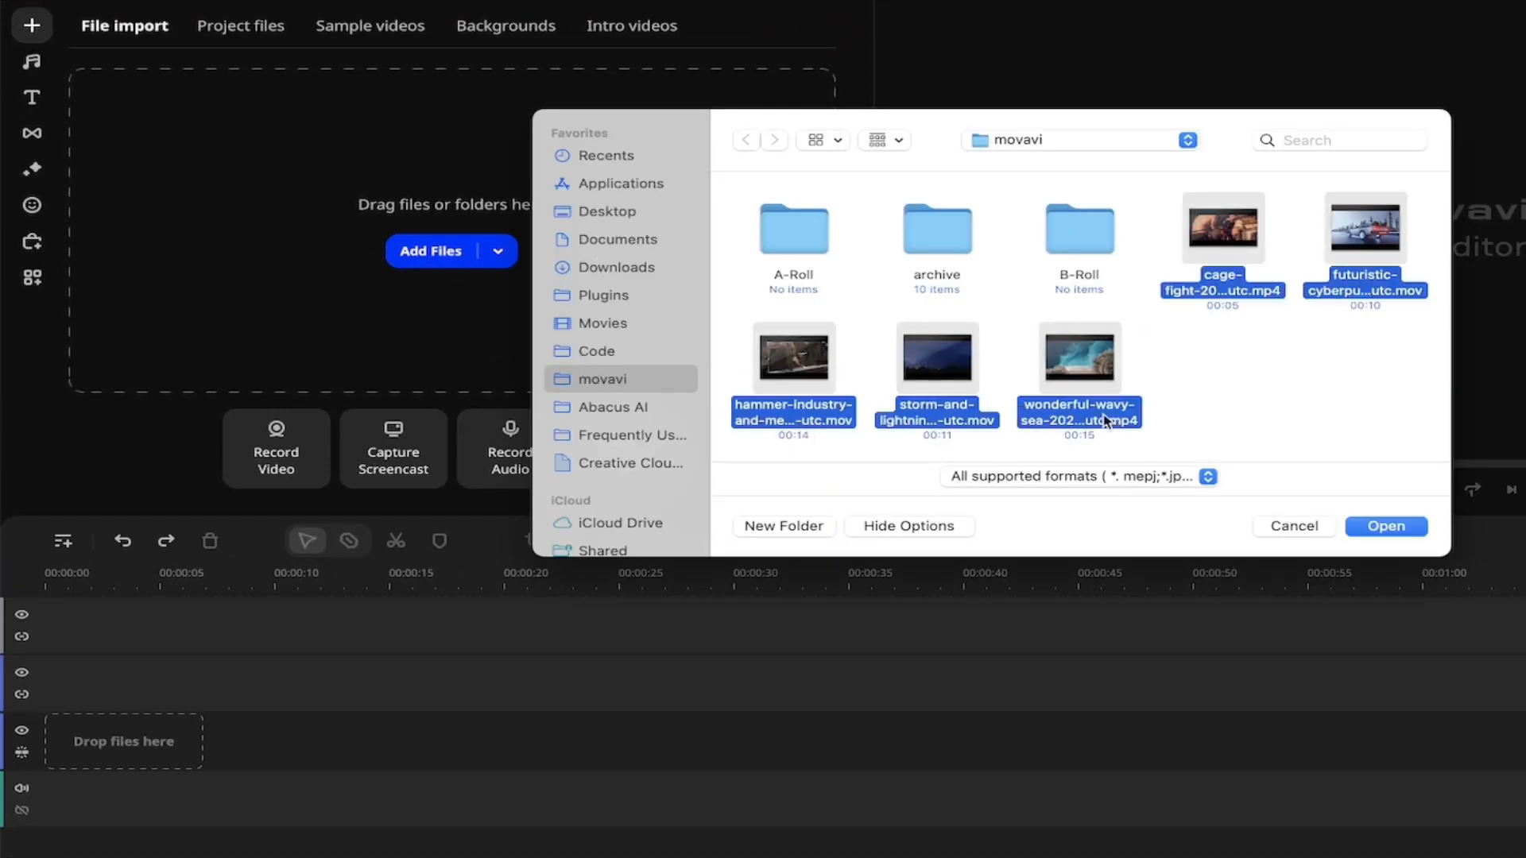
pyautogui.click(1387, 526)
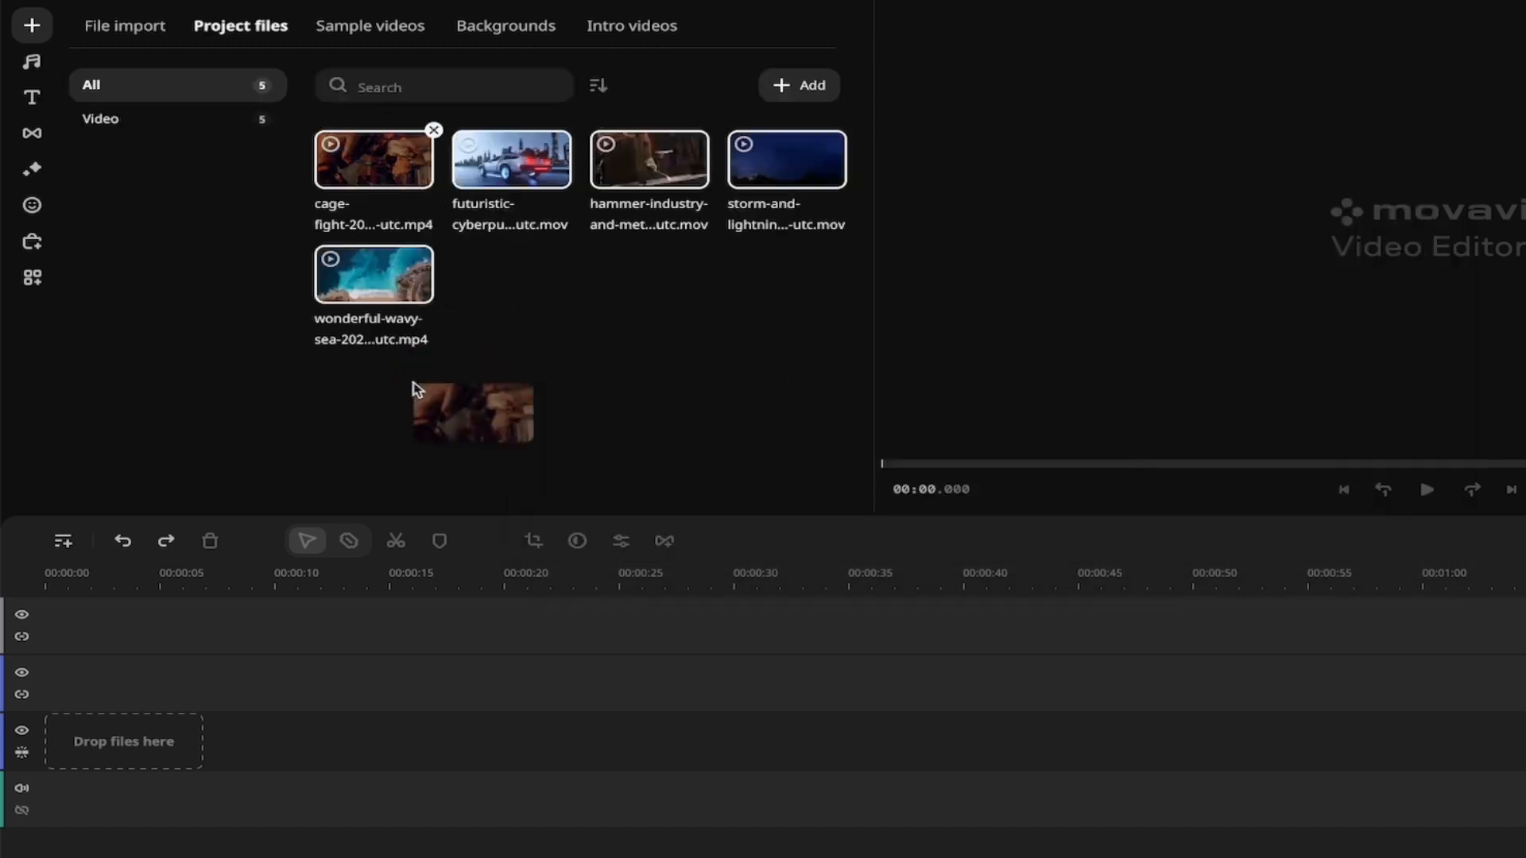
# Place all five imported clips on the main video track and scrub through the sequence
pyautogui.moveTo(412, 388); pyautogui.dragTo(118, 768)
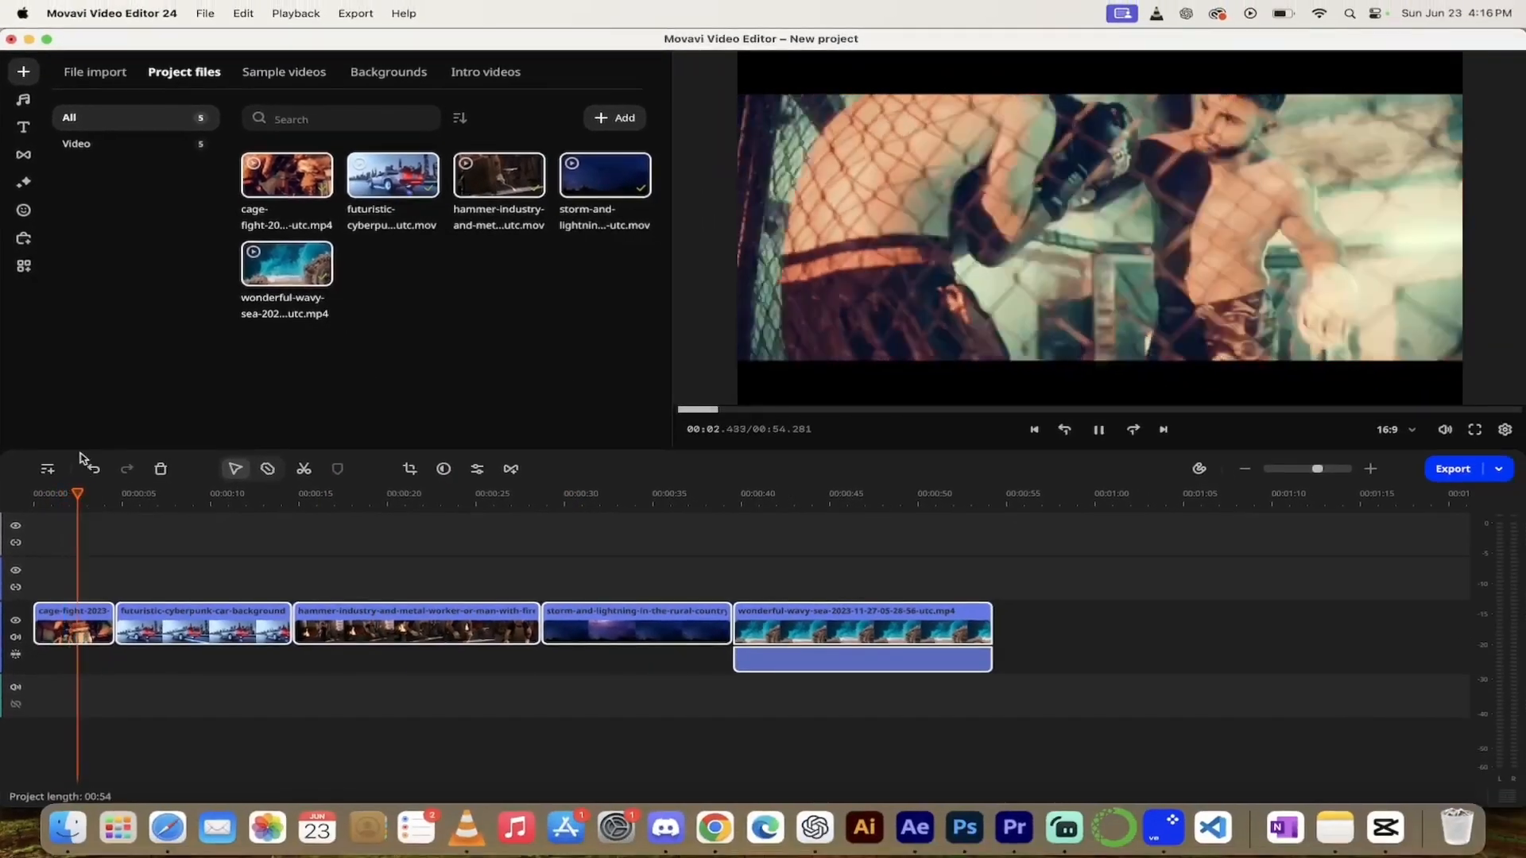
pyautogui.moveTo(93, 494); pyautogui.dragTo(658, 541)
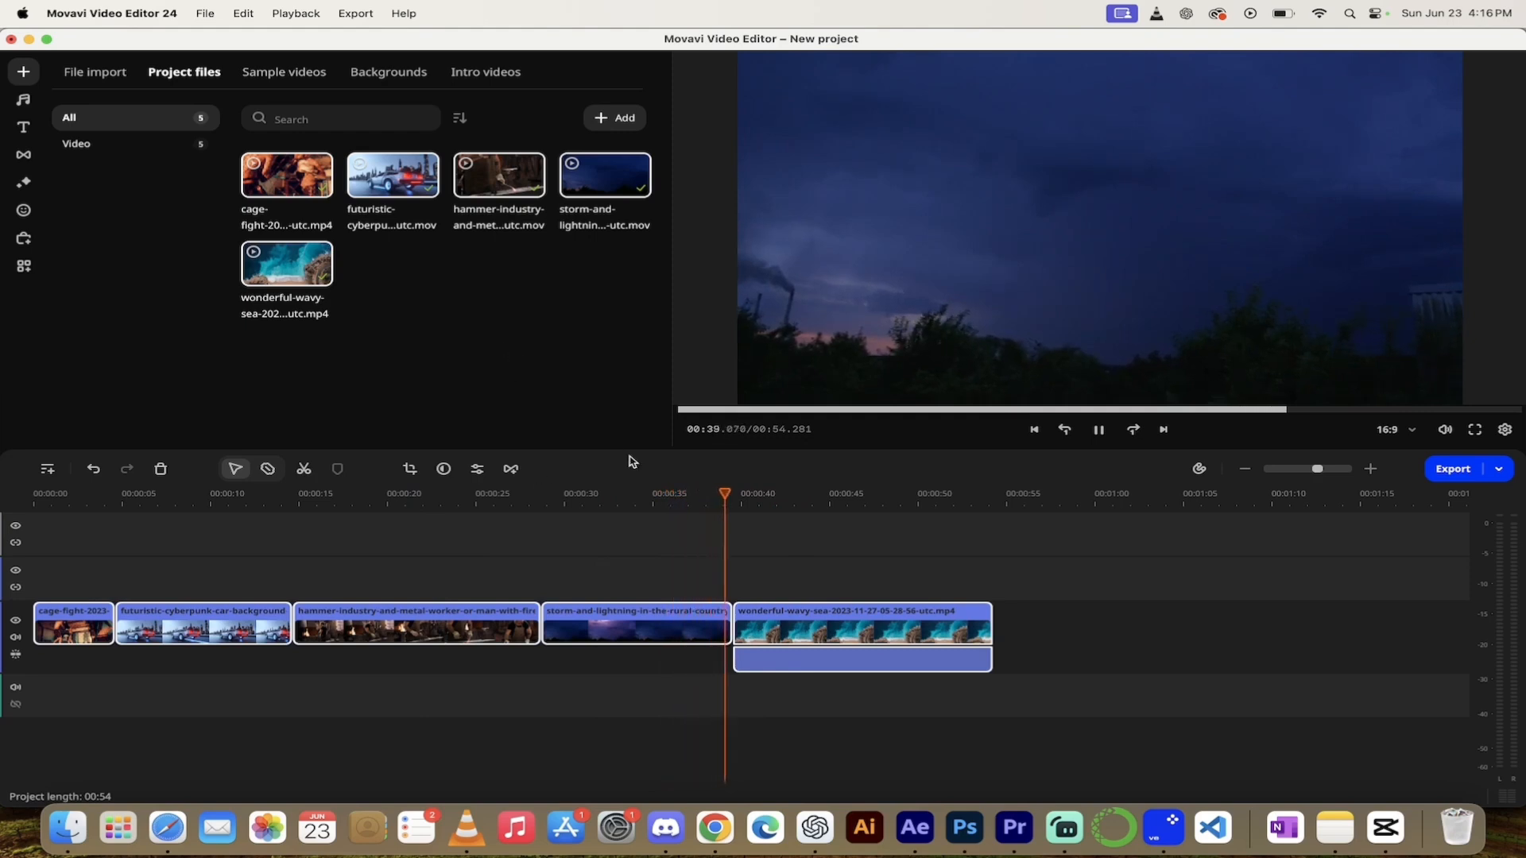
pyautogui.moveTo(750, 499); pyautogui.dragTo(664, 502)
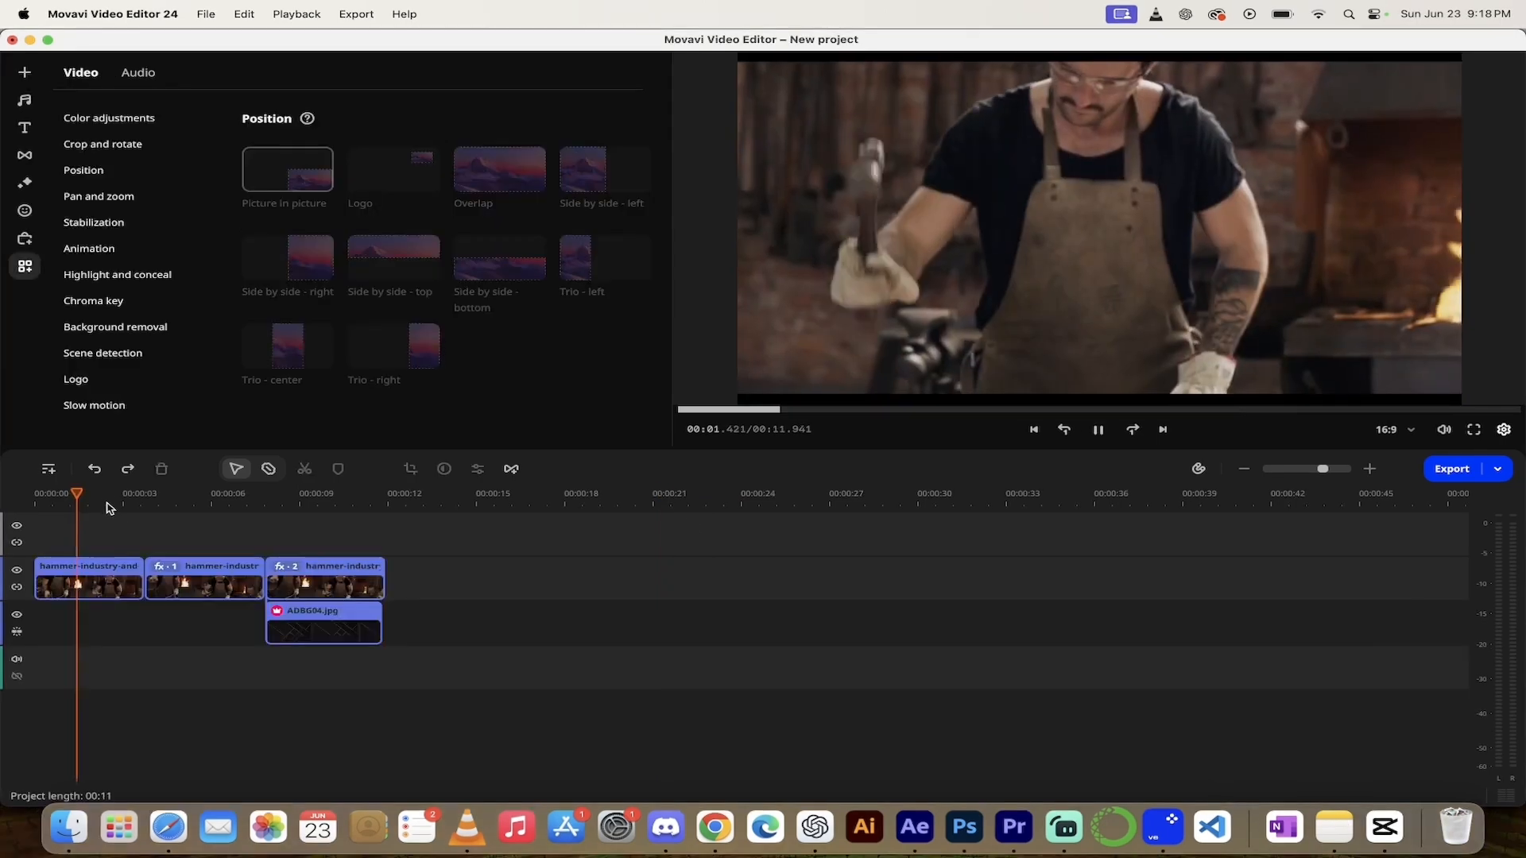
# Preview the three blacksmith clips: original, background removed, and composited over the ADBG04.jpg background
pyautogui.moveTo(122, 498)
pyautogui.mouseDown()
pyautogui.moveTo(82, 498)
pyautogui.moveTo(146, 499)
pyautogui.mouseUp()
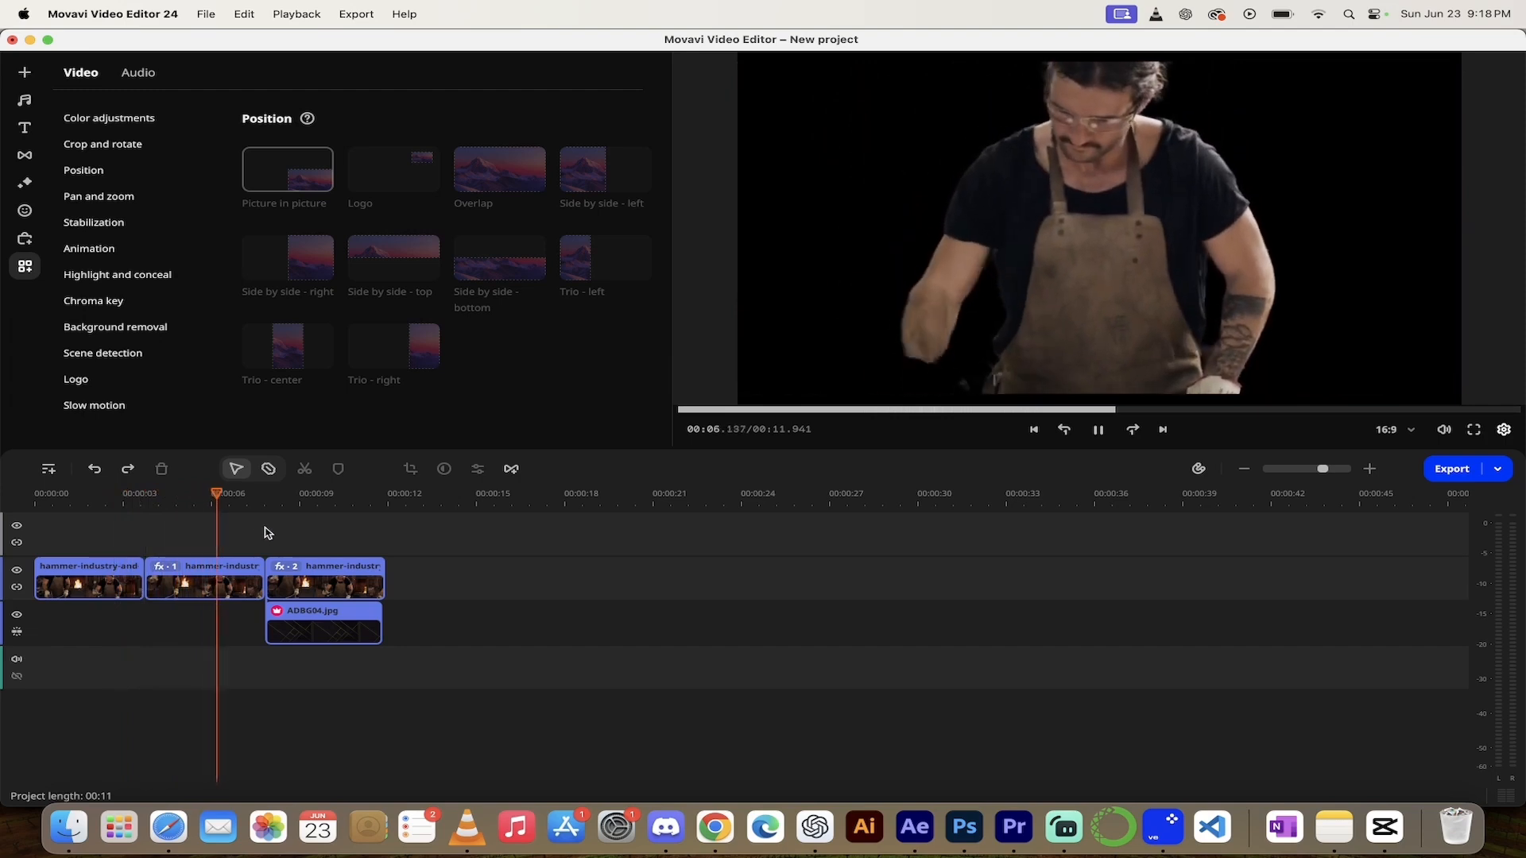
pyautogui.click(251, 494)
pyautogui.moveTo(250, 494); pyautogui.dragTo(294, 495)
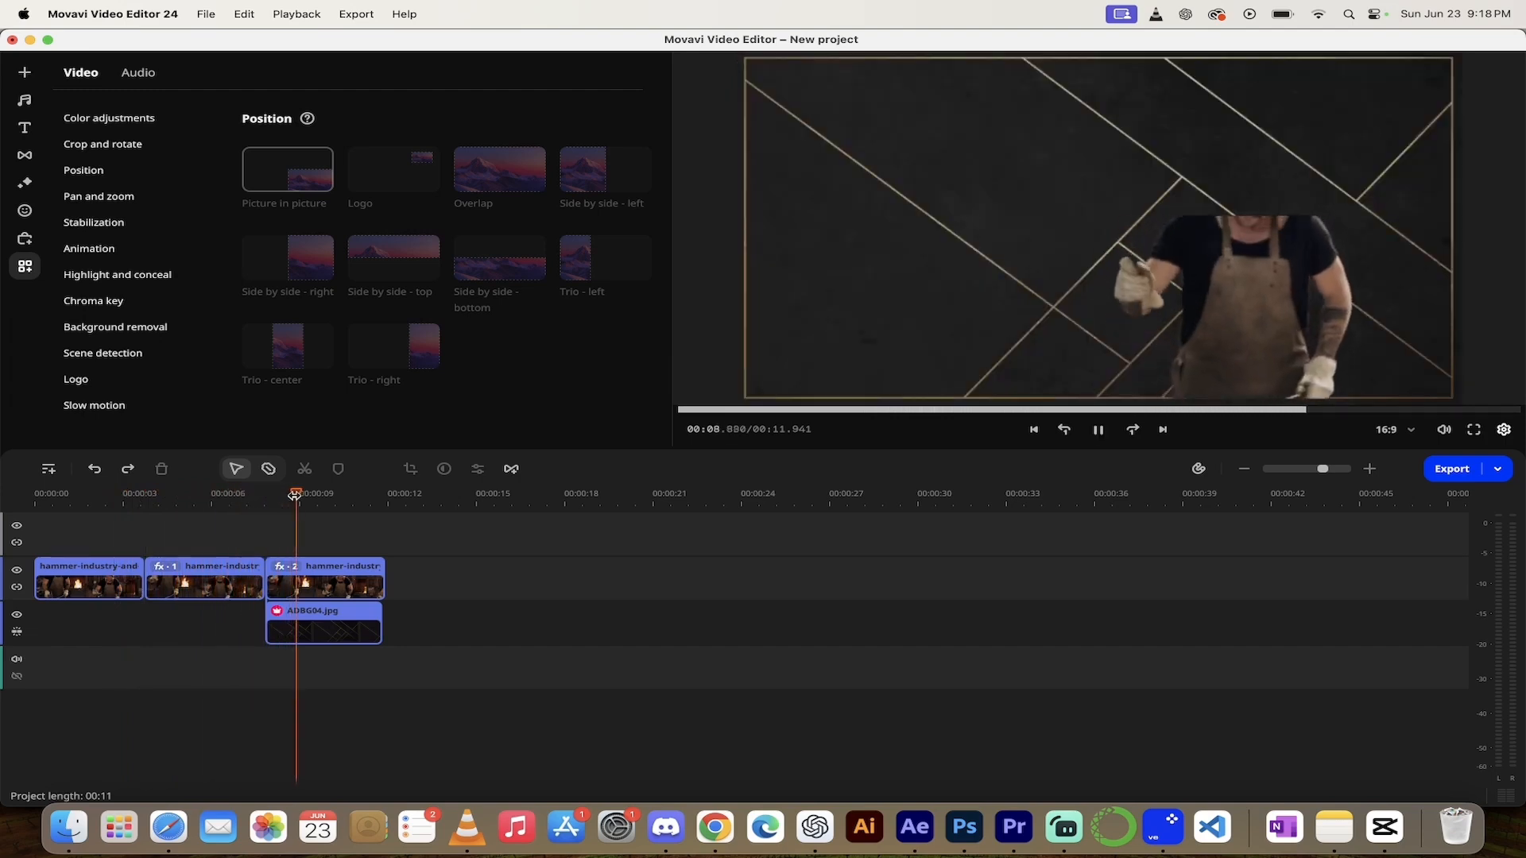
pyautogui.press('space')
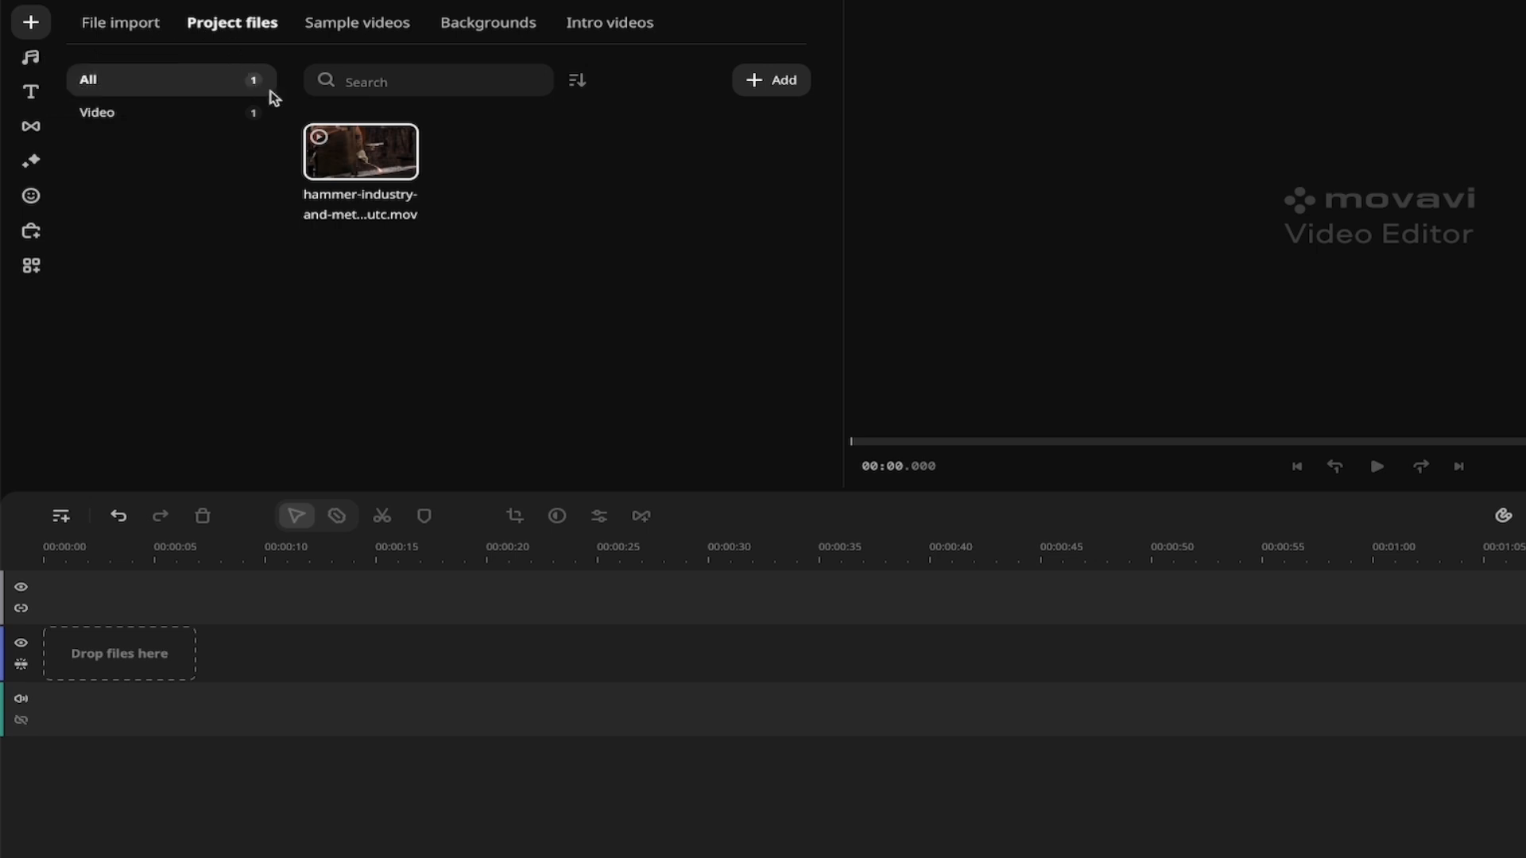
# Place the hammer-industry clip on the video track, trim its end to about 3 seconds and play it back
pyautogui.moveTo(349, 150); pyautogui.dragTo(77, 616)
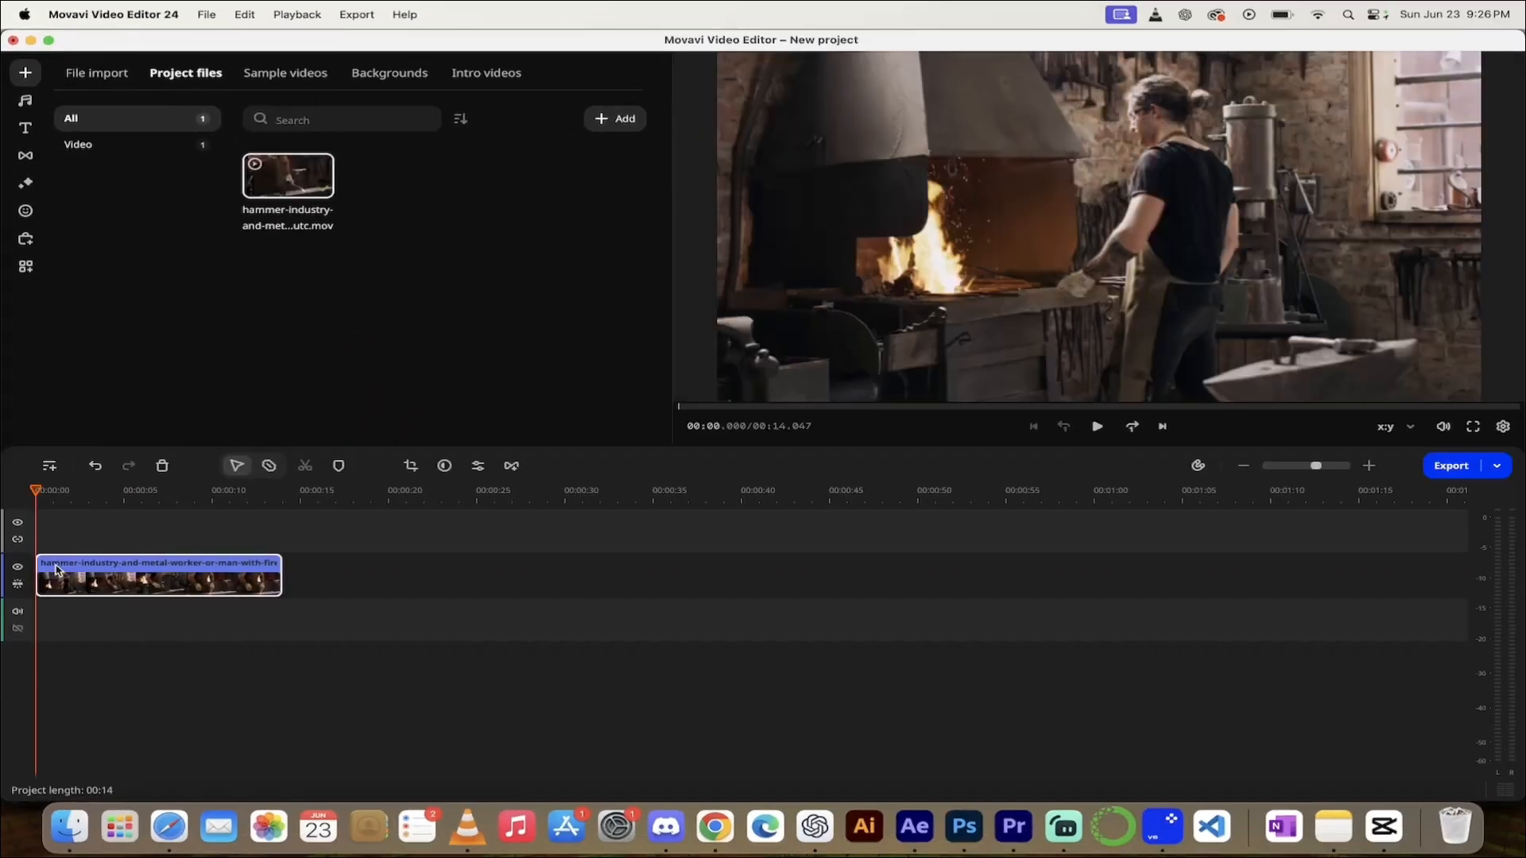
pyautogui.moveTo(37, 493); pyautogui.dragTo(76, 499)
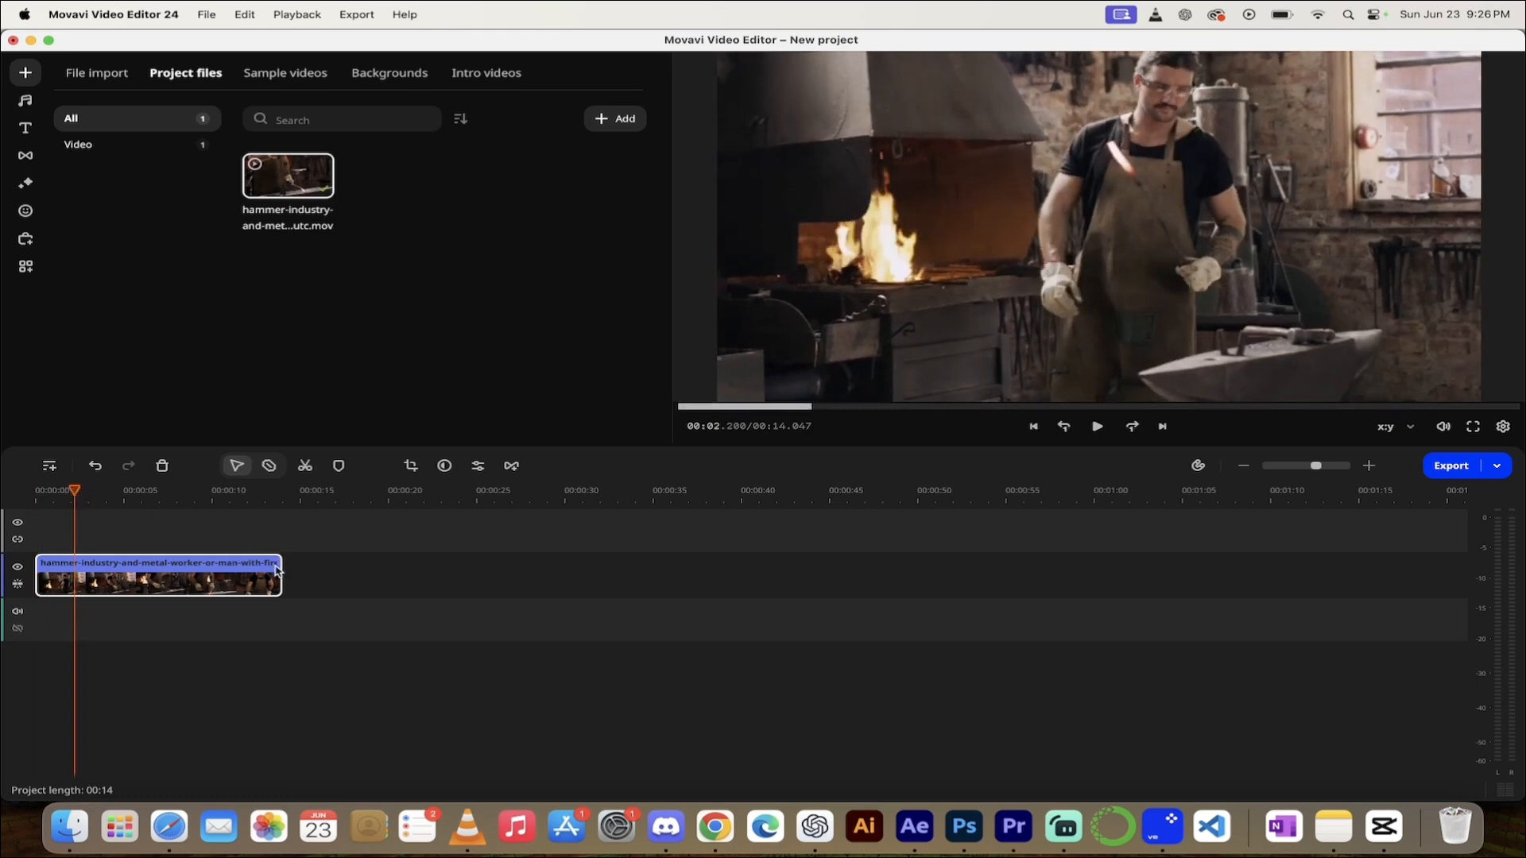
pyautogui.moveTo(281, 572); pyautogui.dragTo(82, 562)
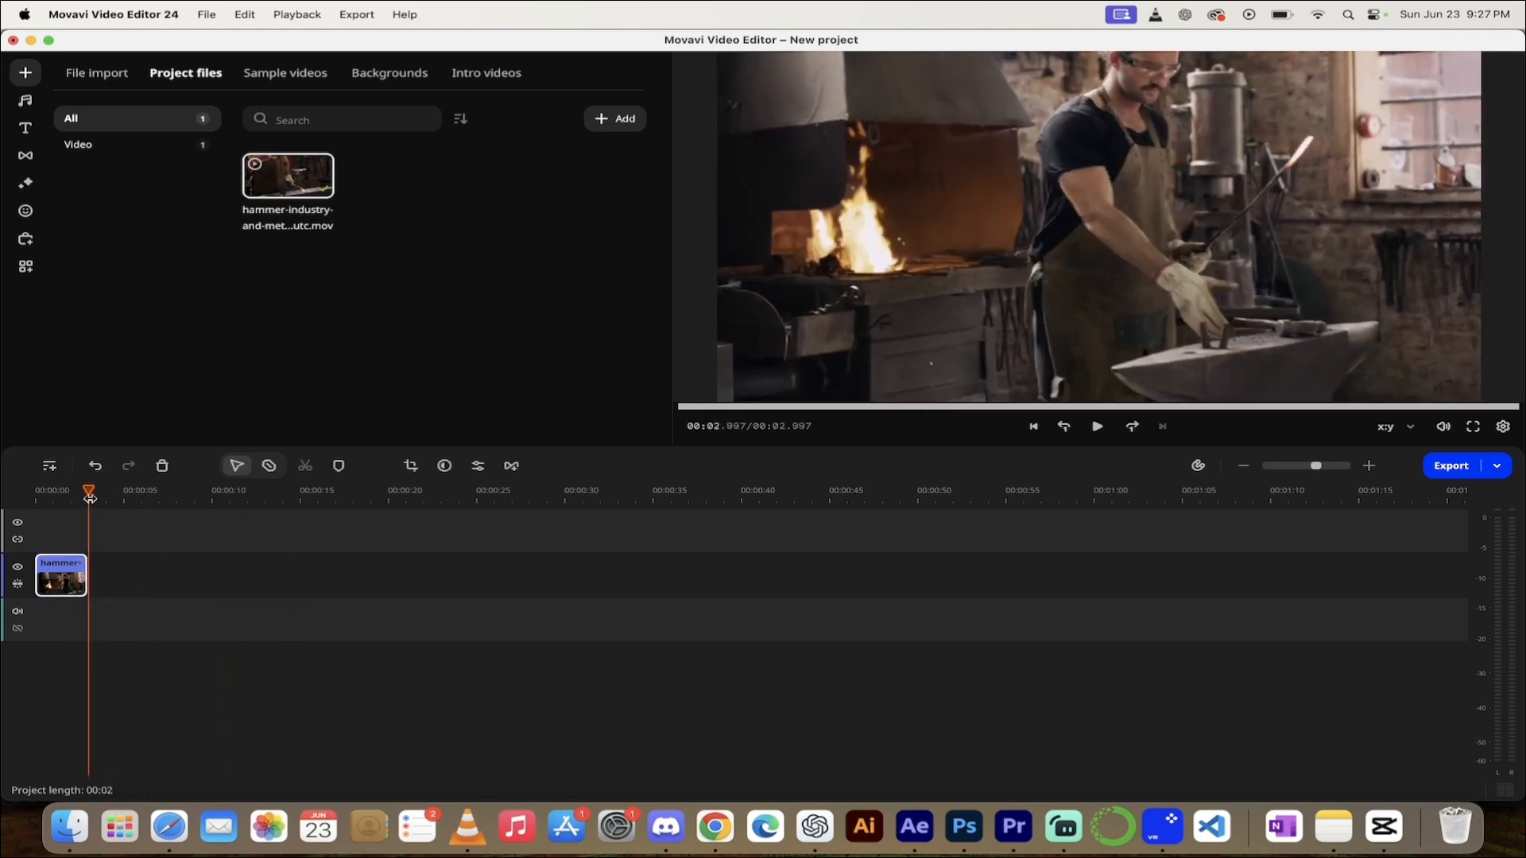
pyautogui.moveTo(87, 495); pyautogui.dragTo(12, 500)
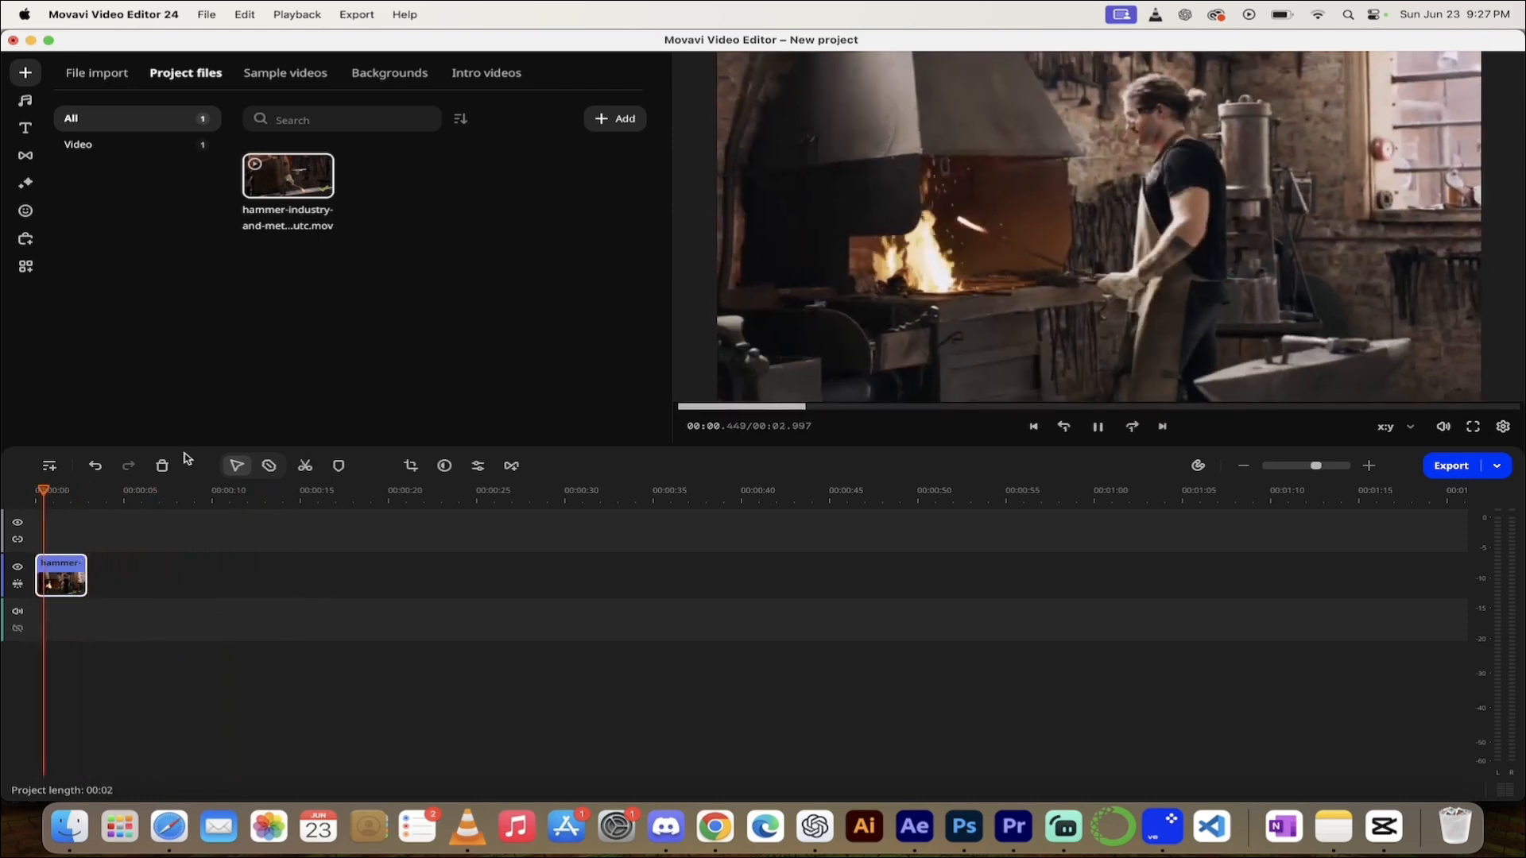
pyautogui.press('space')
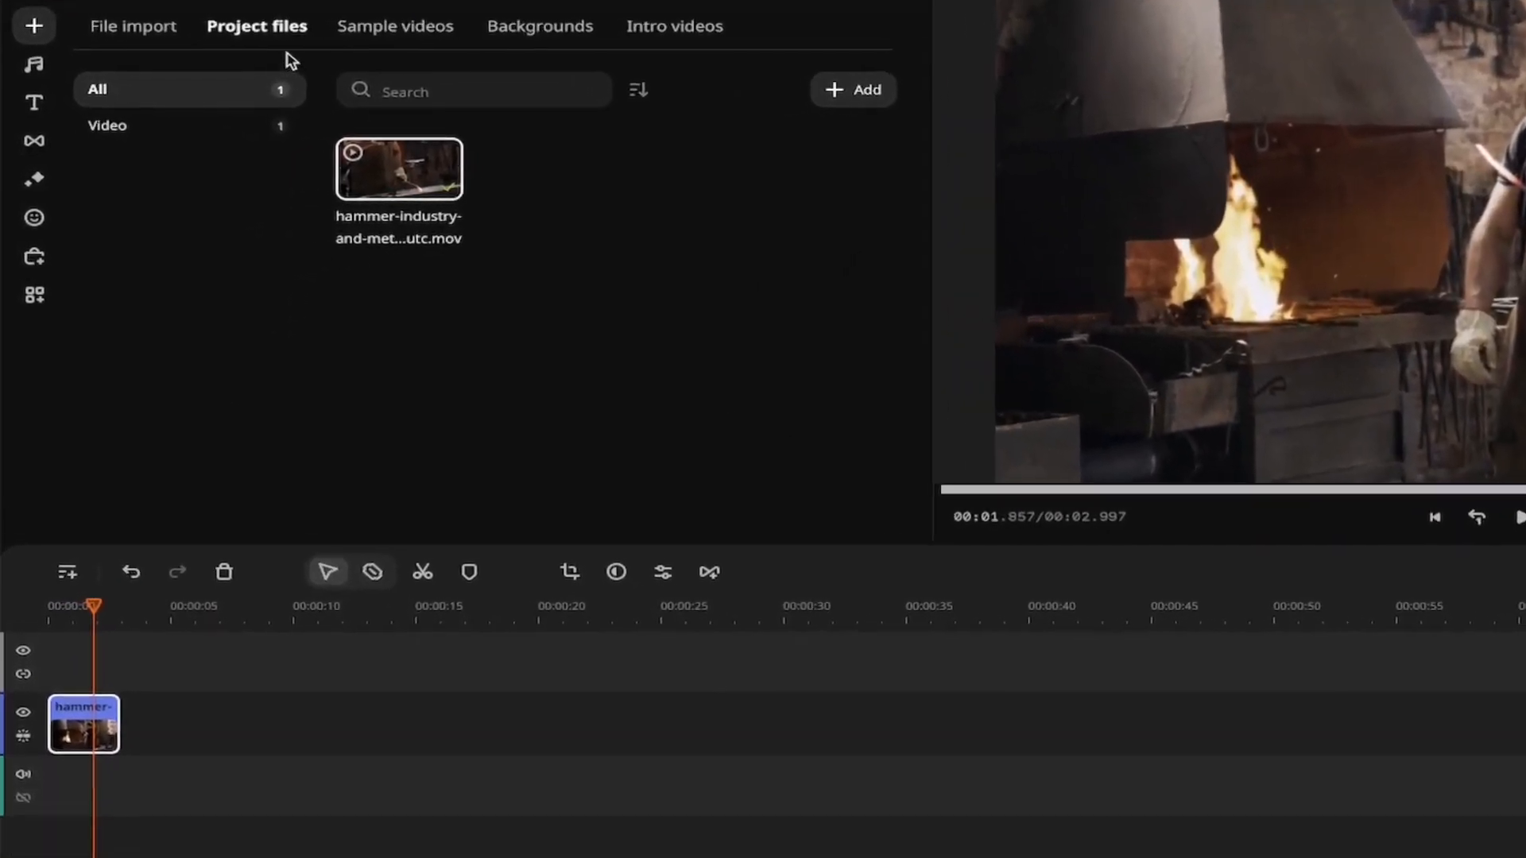
# Remove the background from the hammer-industry clip using the Precise option and check the cutout
pyautogui.click(36, 297)
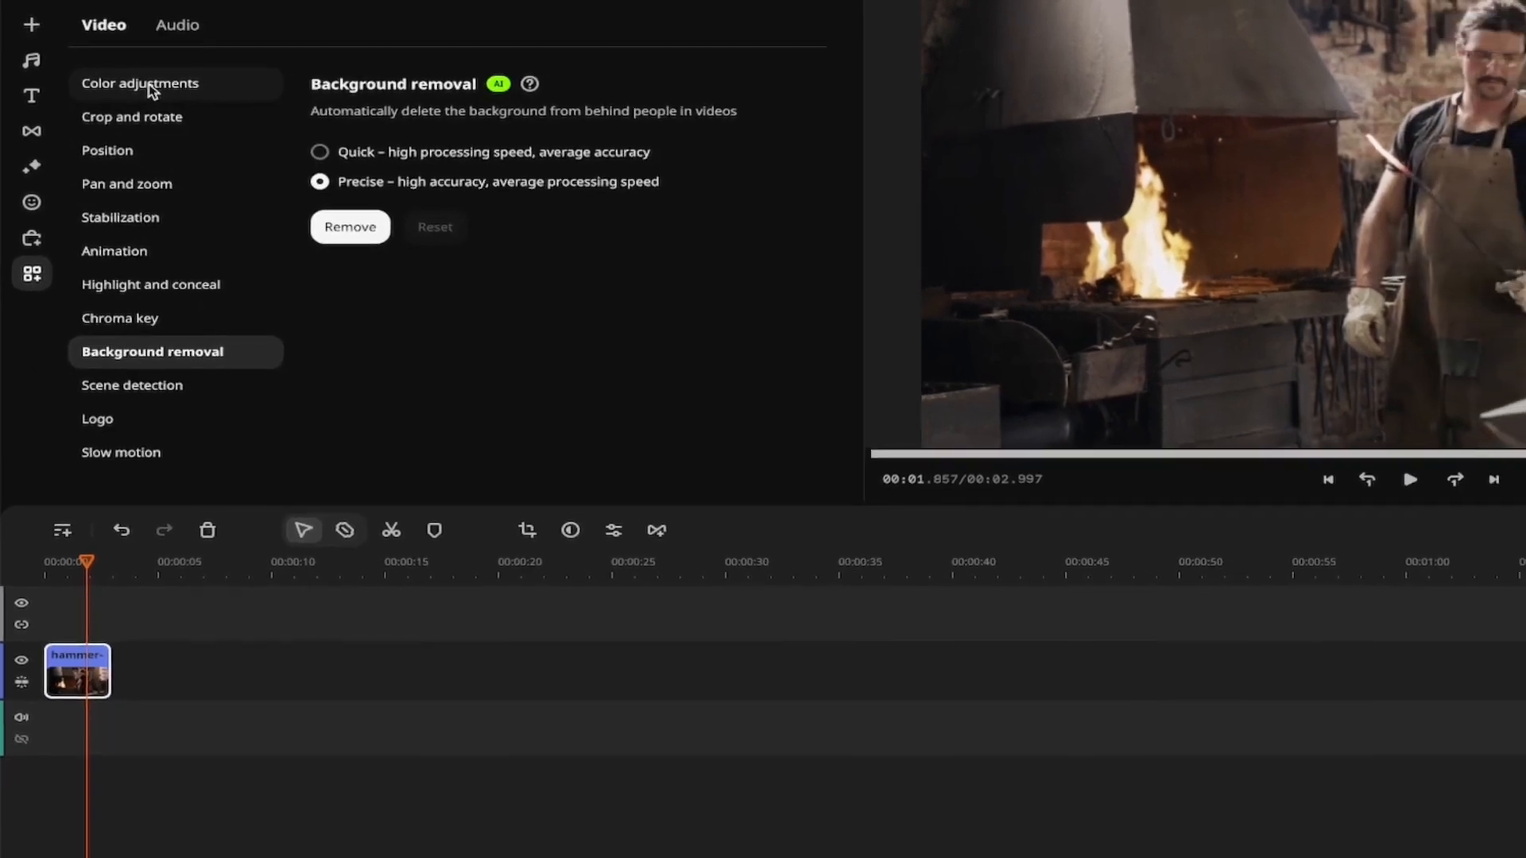
pyautogui.click(151, 89)
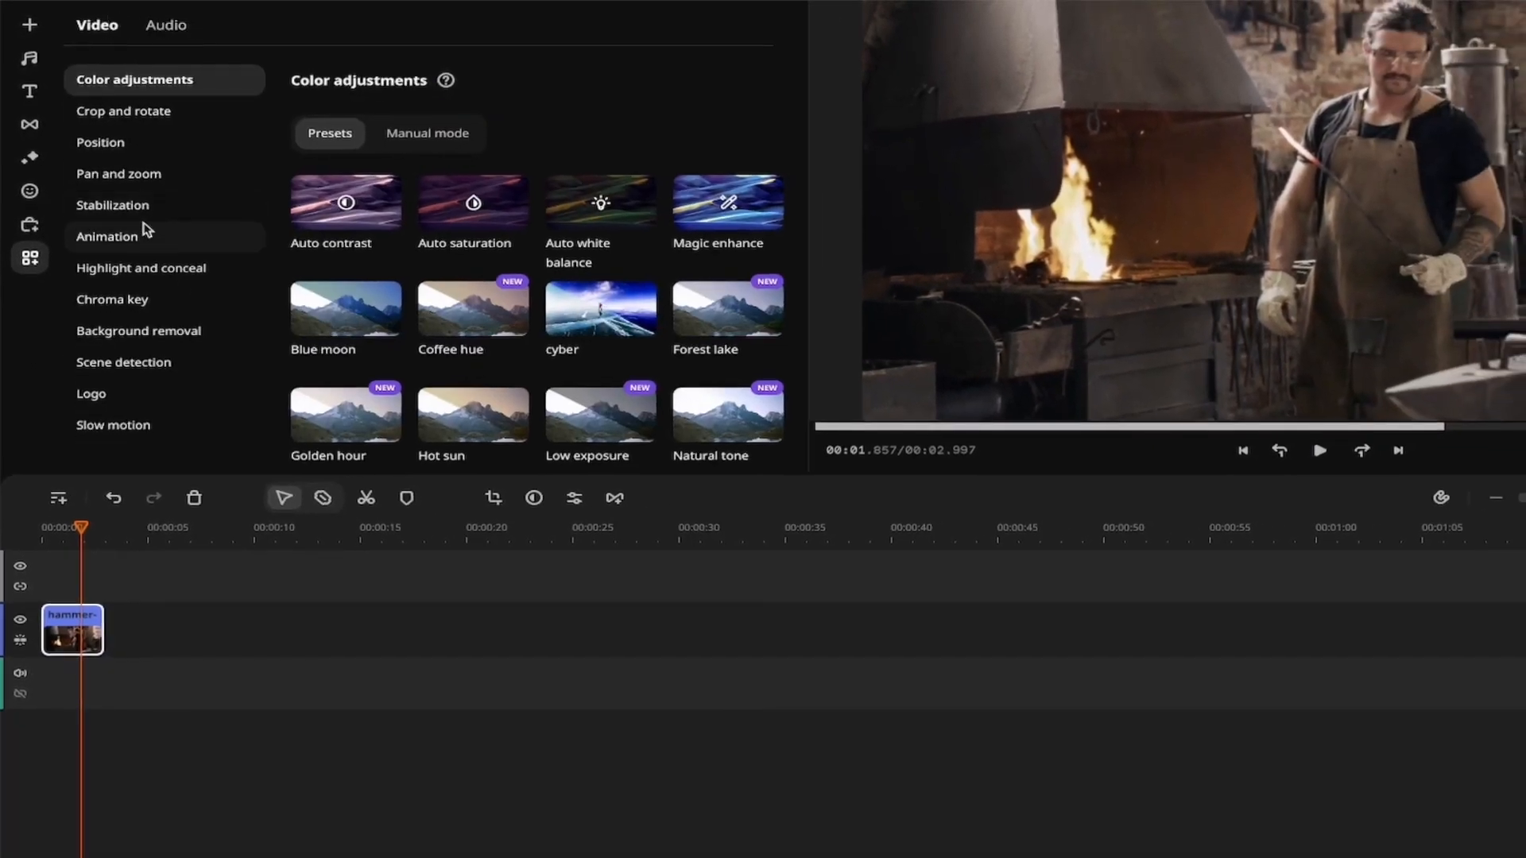
pyautogui.click(141, 333)
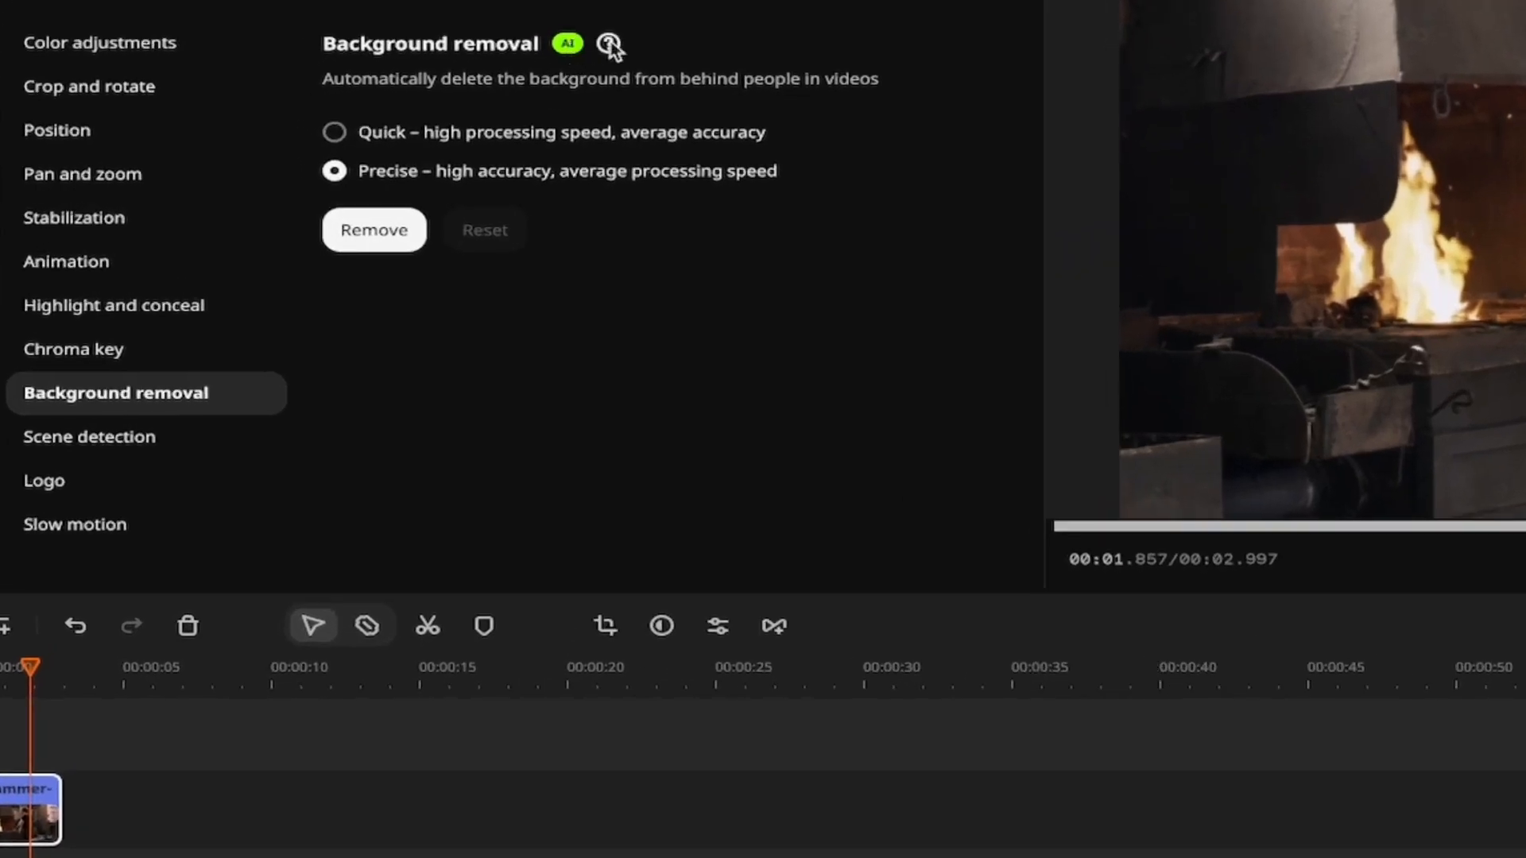
pyautogui.moveTo(610, 46)
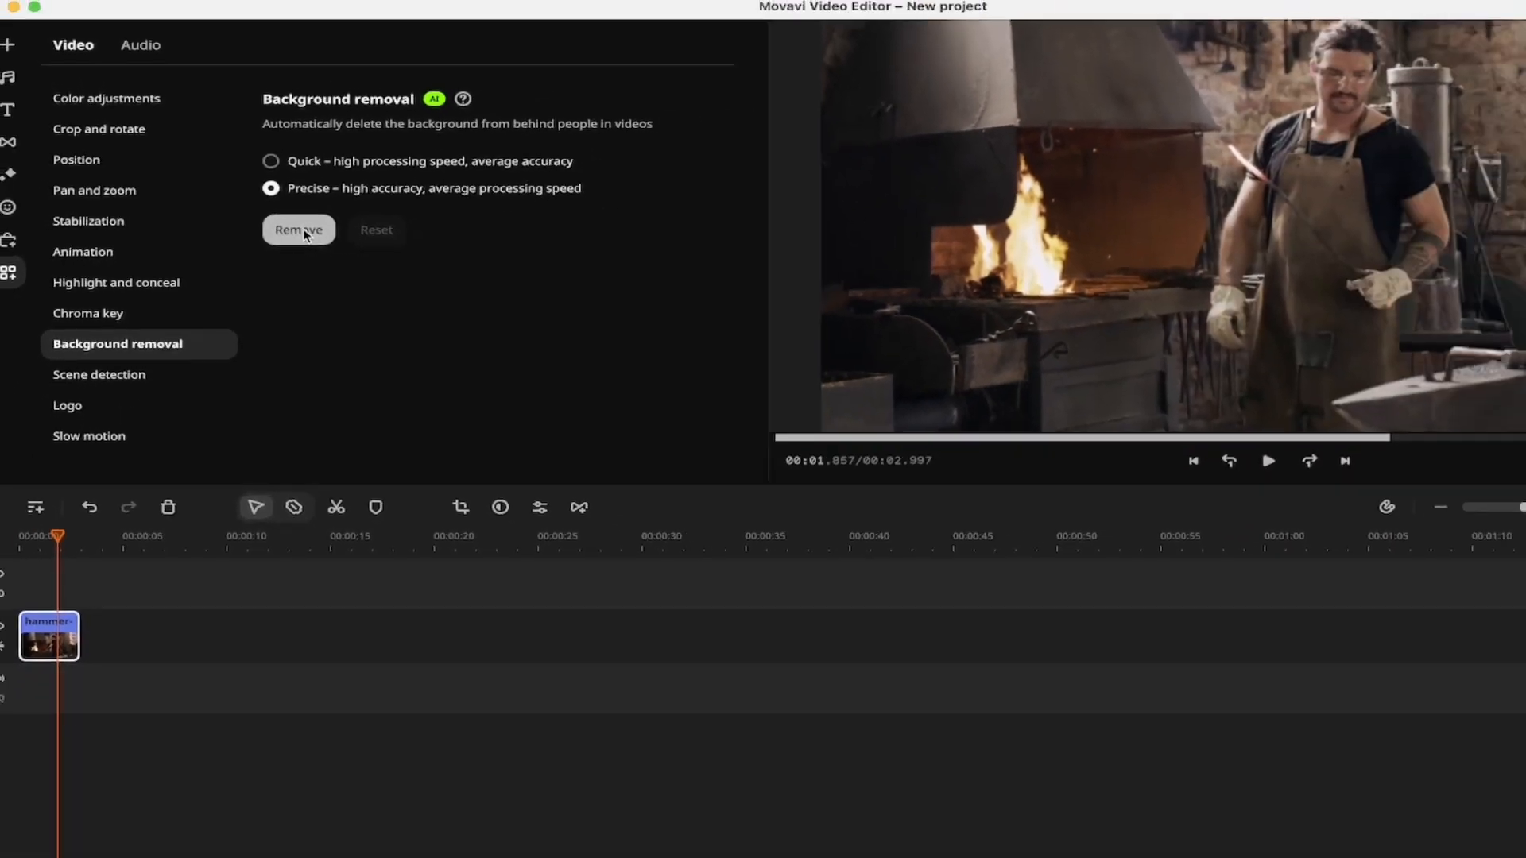
pyautogui.click(378, 234)
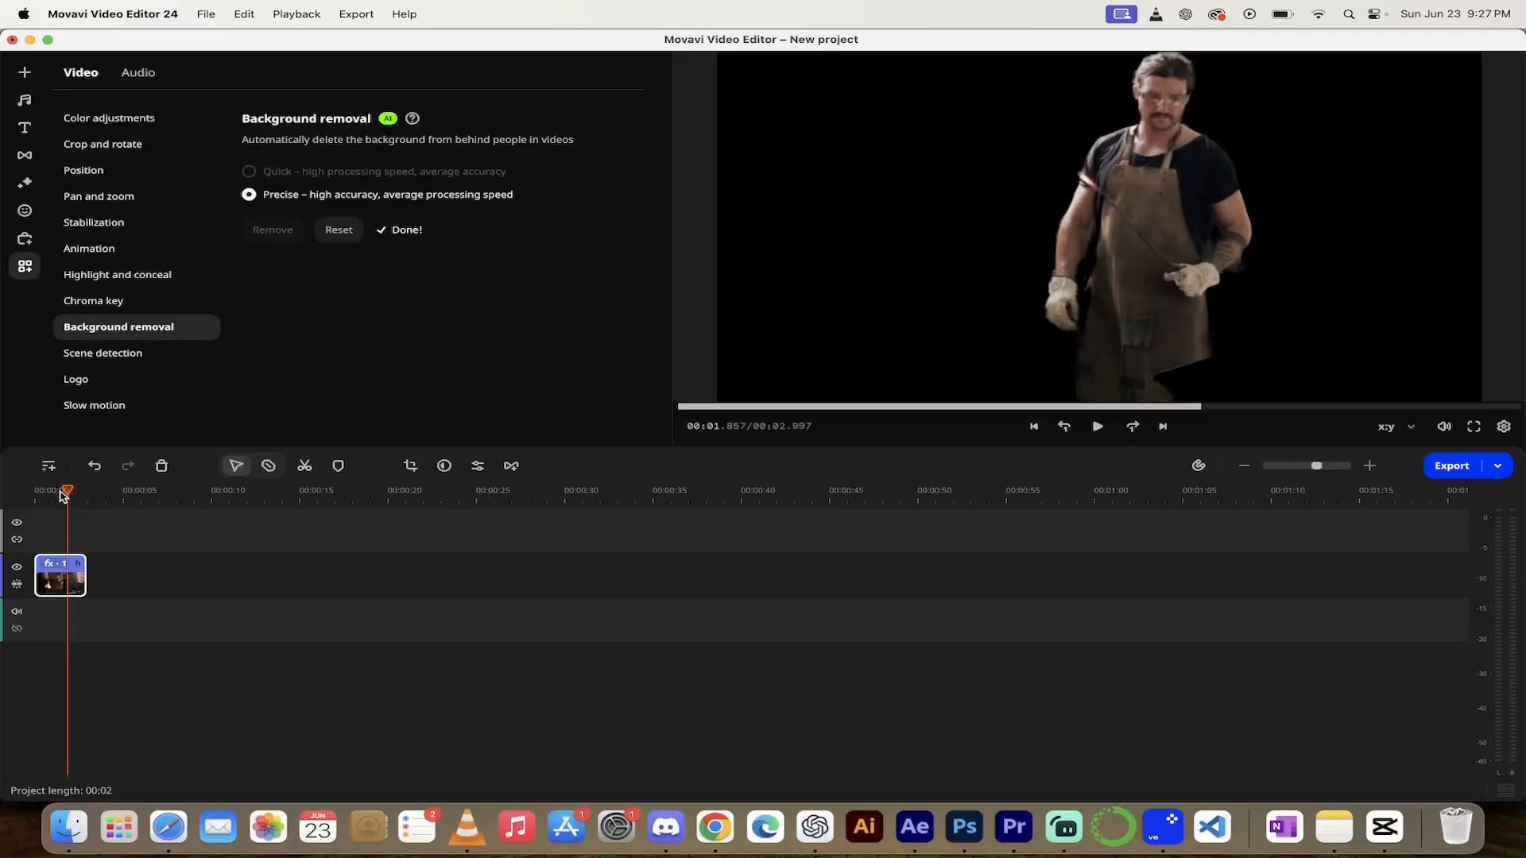
pyautogui.moveTo(64, 496)
pyautogui.mouseDown()
pyautogui.moveTo(51, 496)
pyautogui.moveTo(68, 497)
pyautogui.mouseUp()
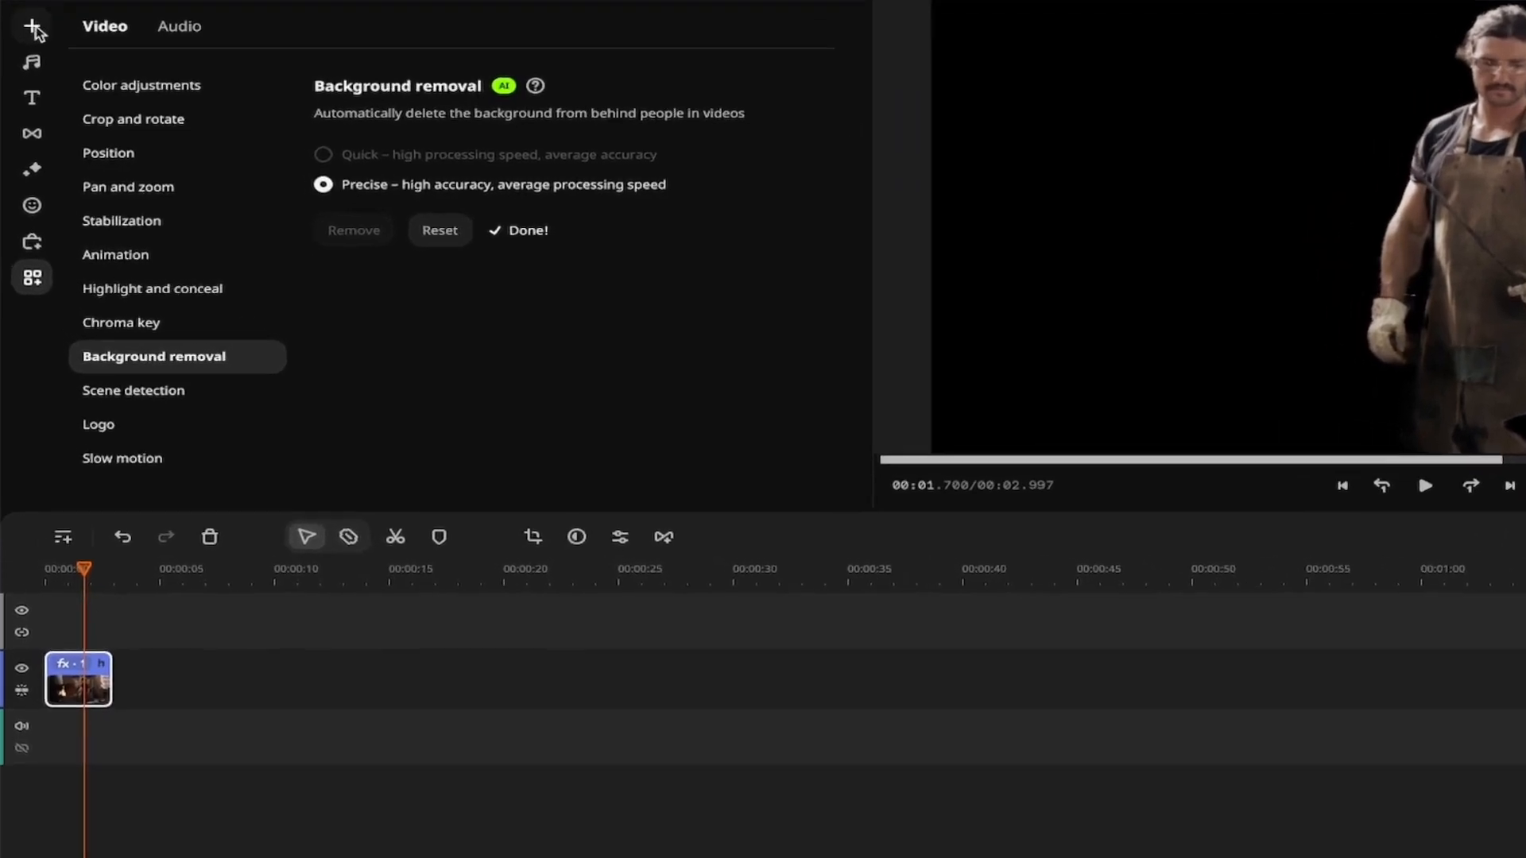
# Look through the free backgrounds and the Storyblocks stock photo page offered under Get more media, and return to the editor
pyautogui.click(32, 28)
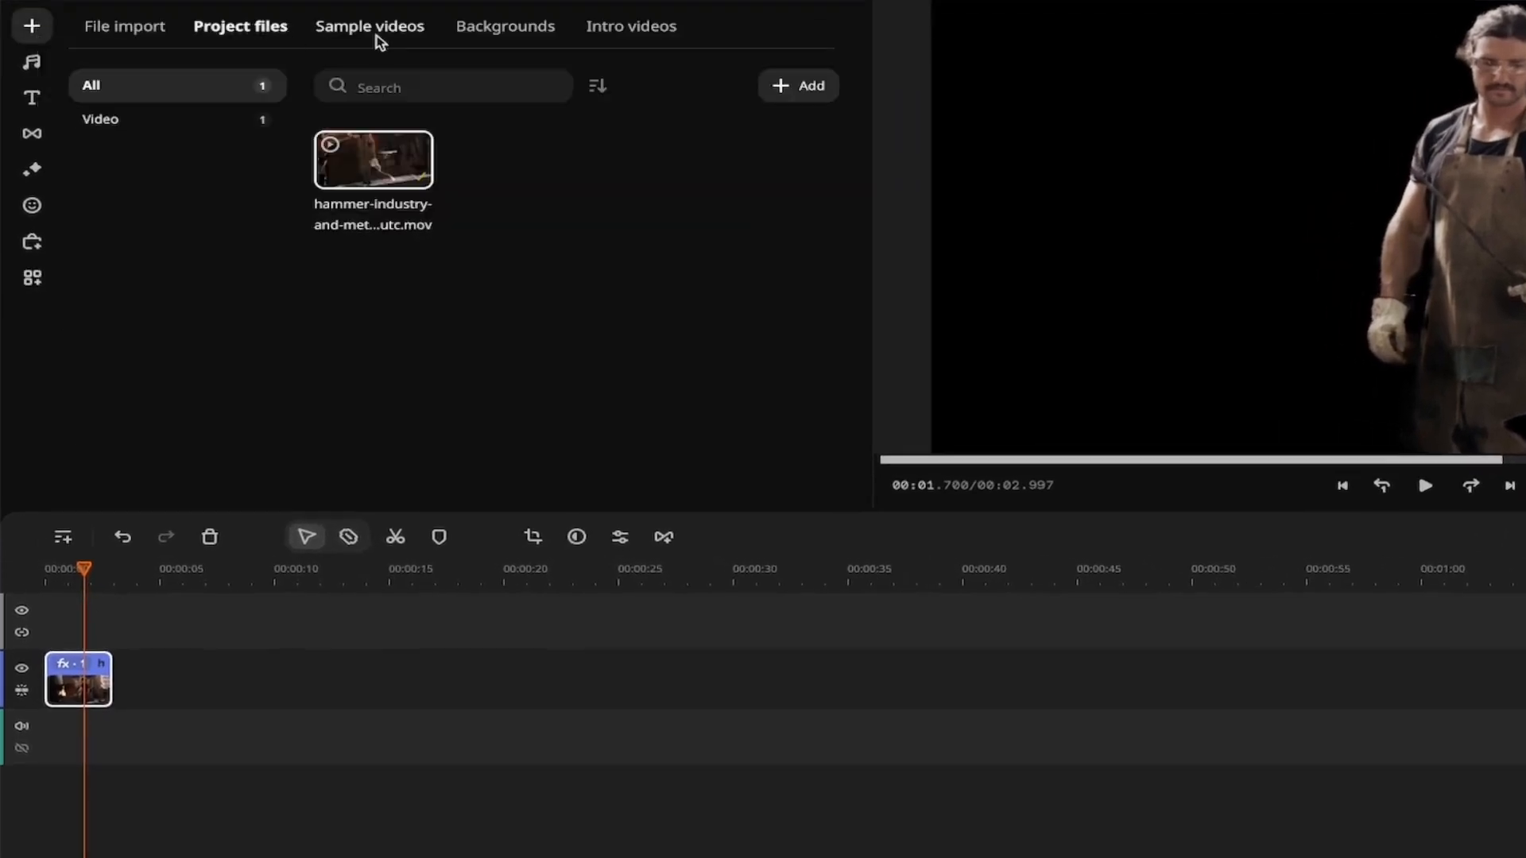
pyautogui.click(517, 29)
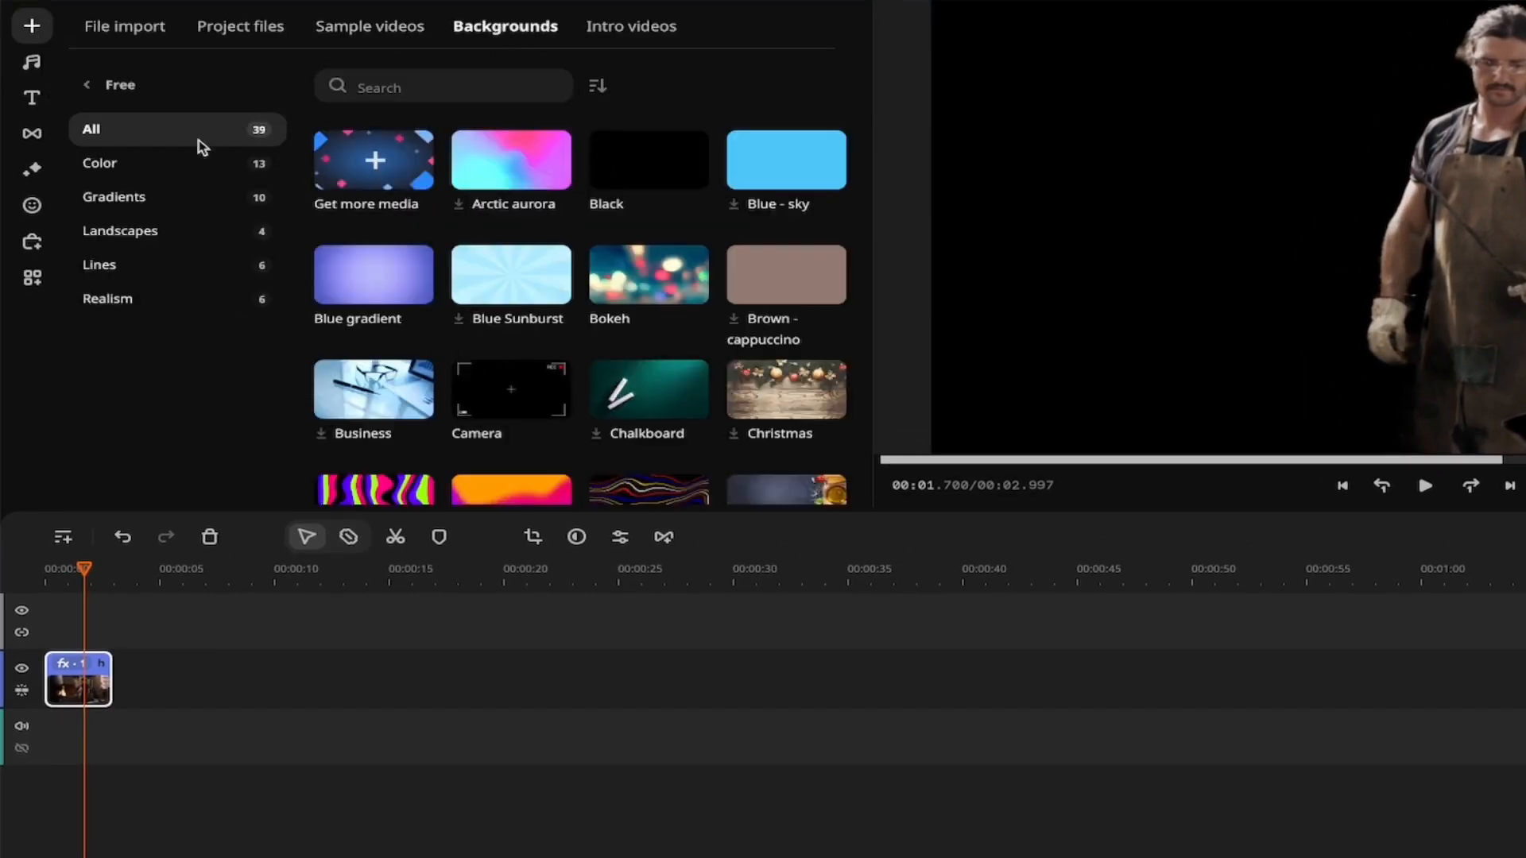
pyautogui.scroll(-1, 375, 217)
pyautogui.scroll(1, 375, 217)
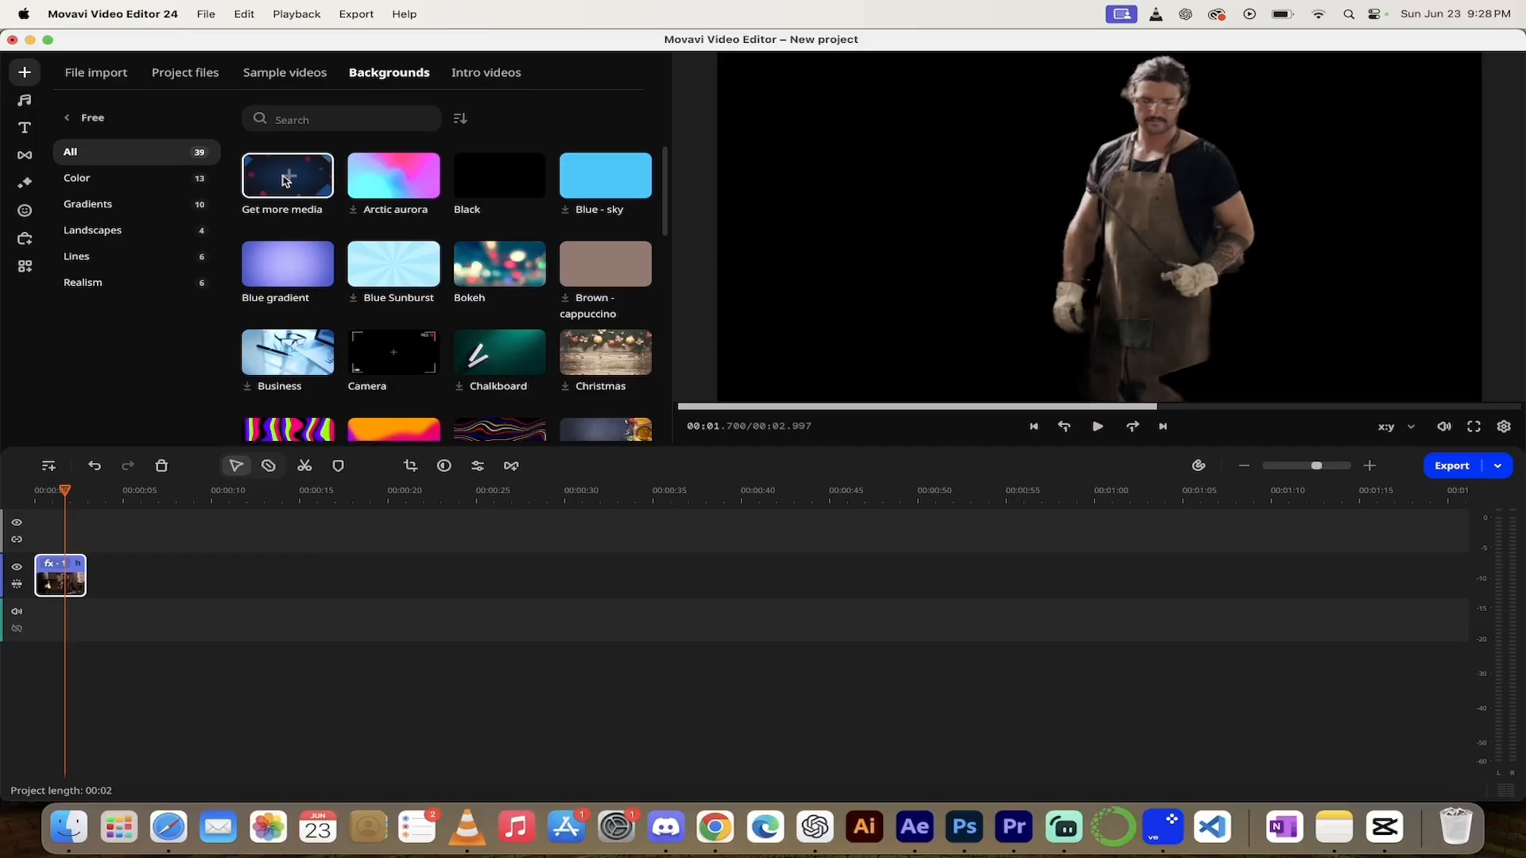
pyautogui.click(286, 181)
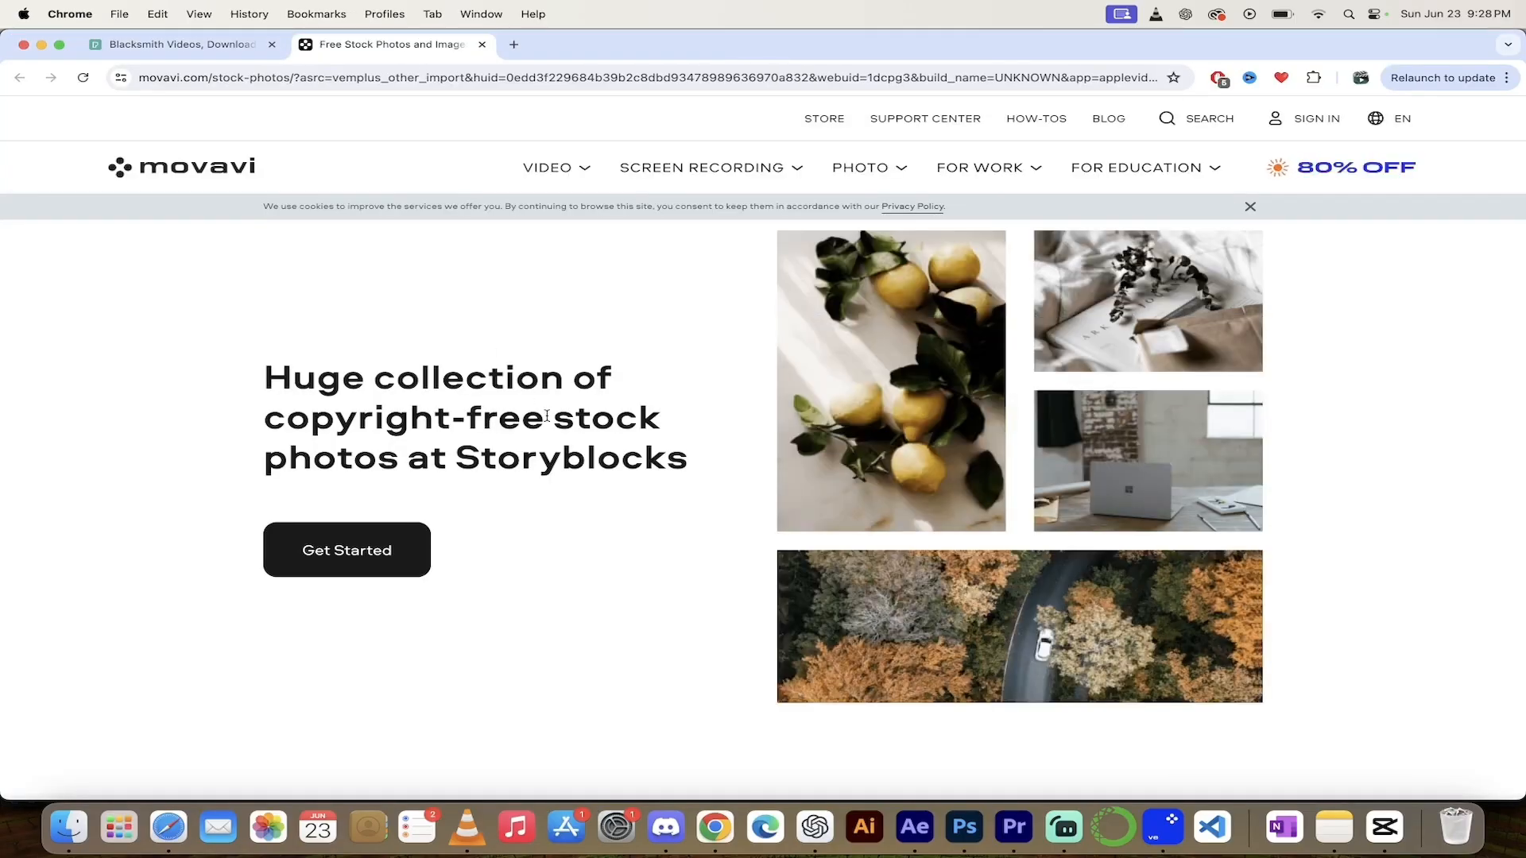
pyautogui.scroll(-7, 547, 416)
pyautogui.scroll(8, 547, 415)
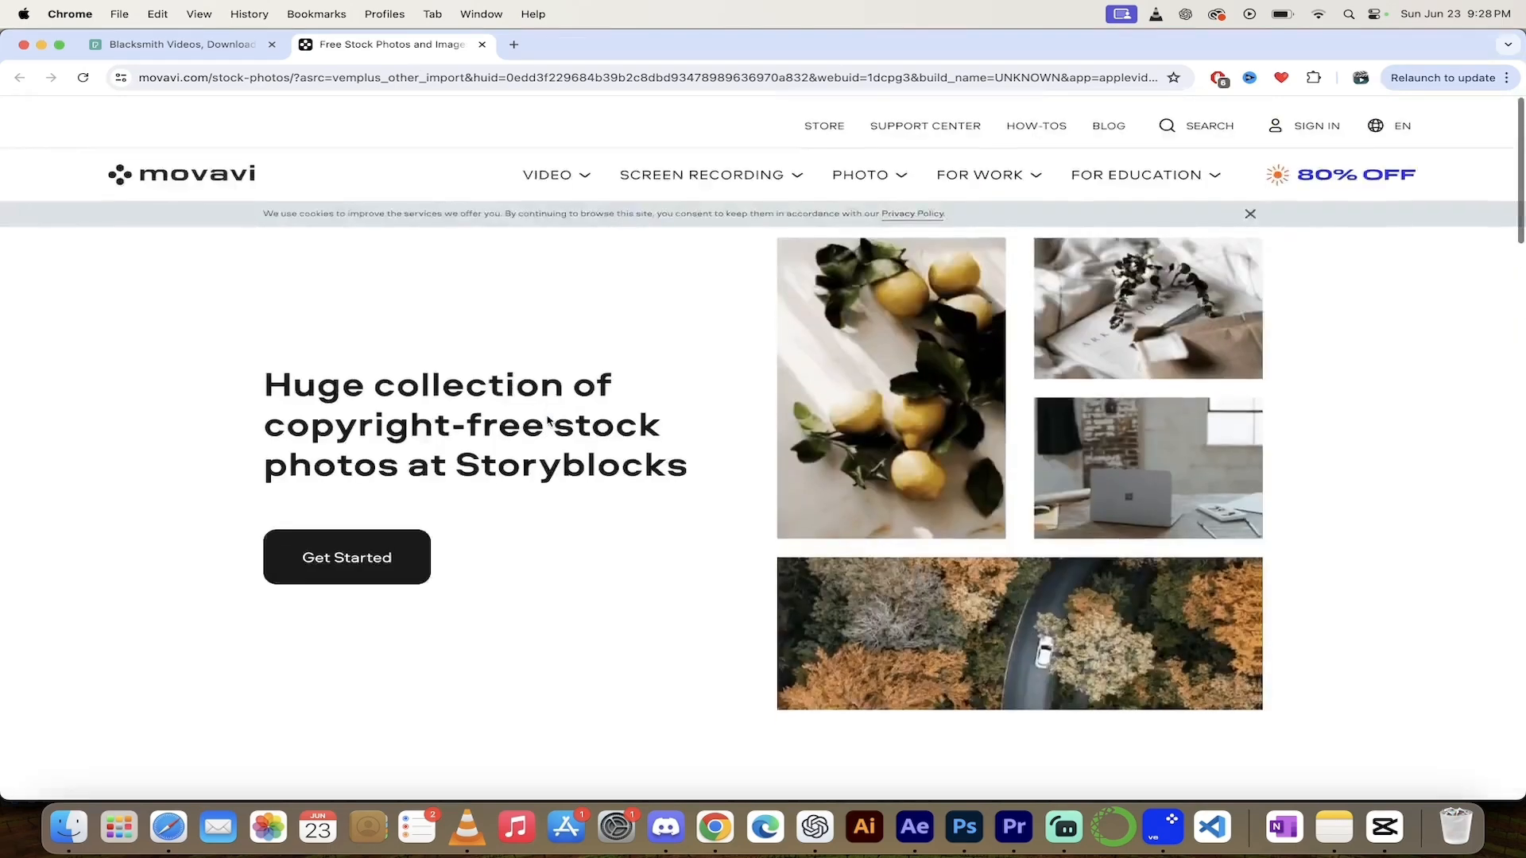
pyautogui.press('super+Tab')
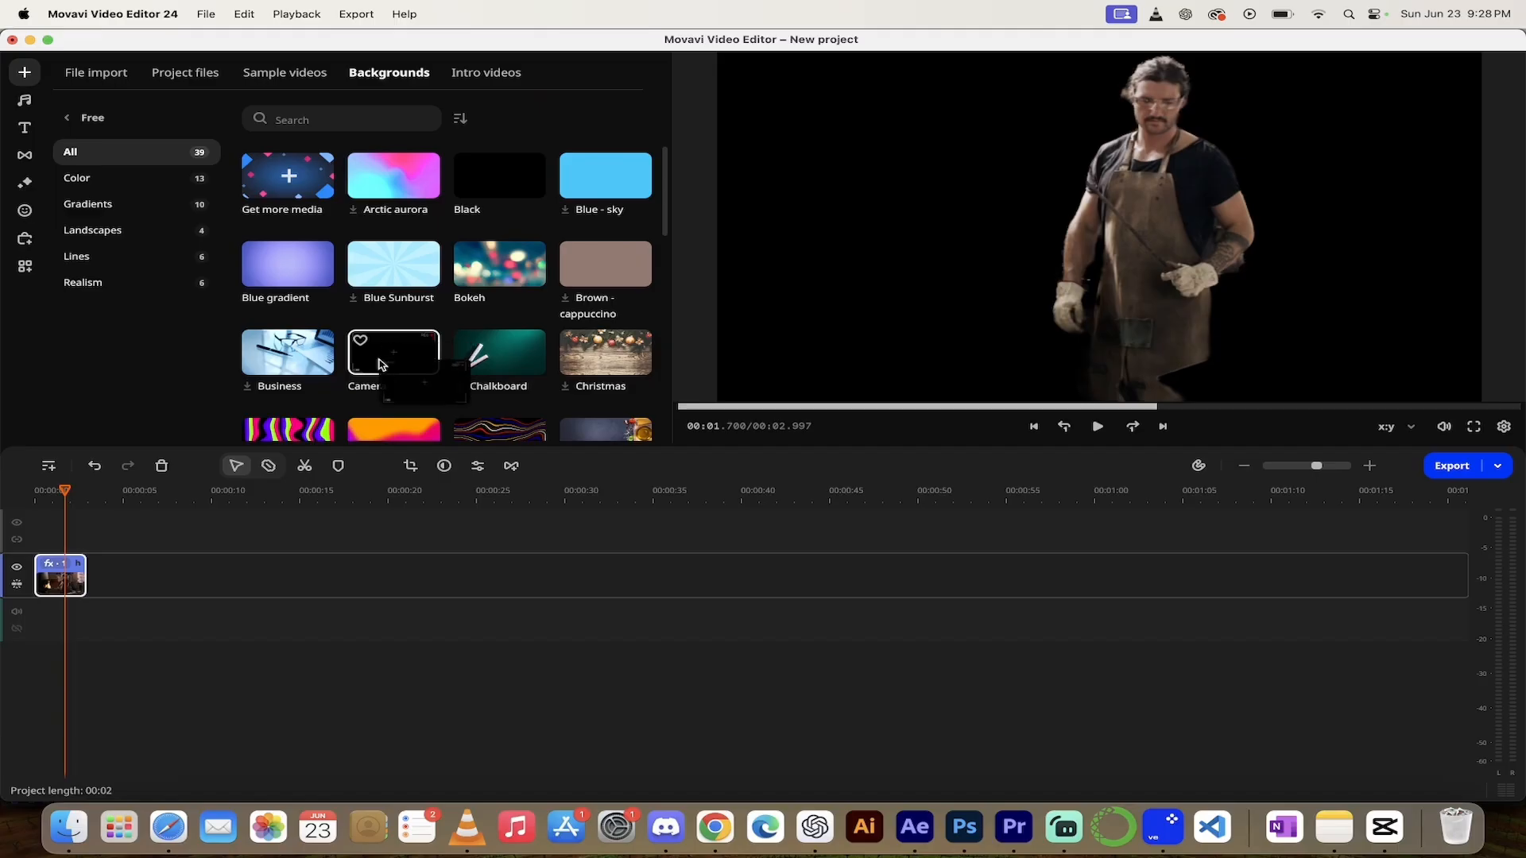
# Add the Camera background to the main video track and move the blacksmith clip to the overlay track above it
pyautogui.moveTo(389, 354); pyautogui.dragTo(88, 613)
pyautogui.click(77, 562)
pyautogui.click(133, 572)
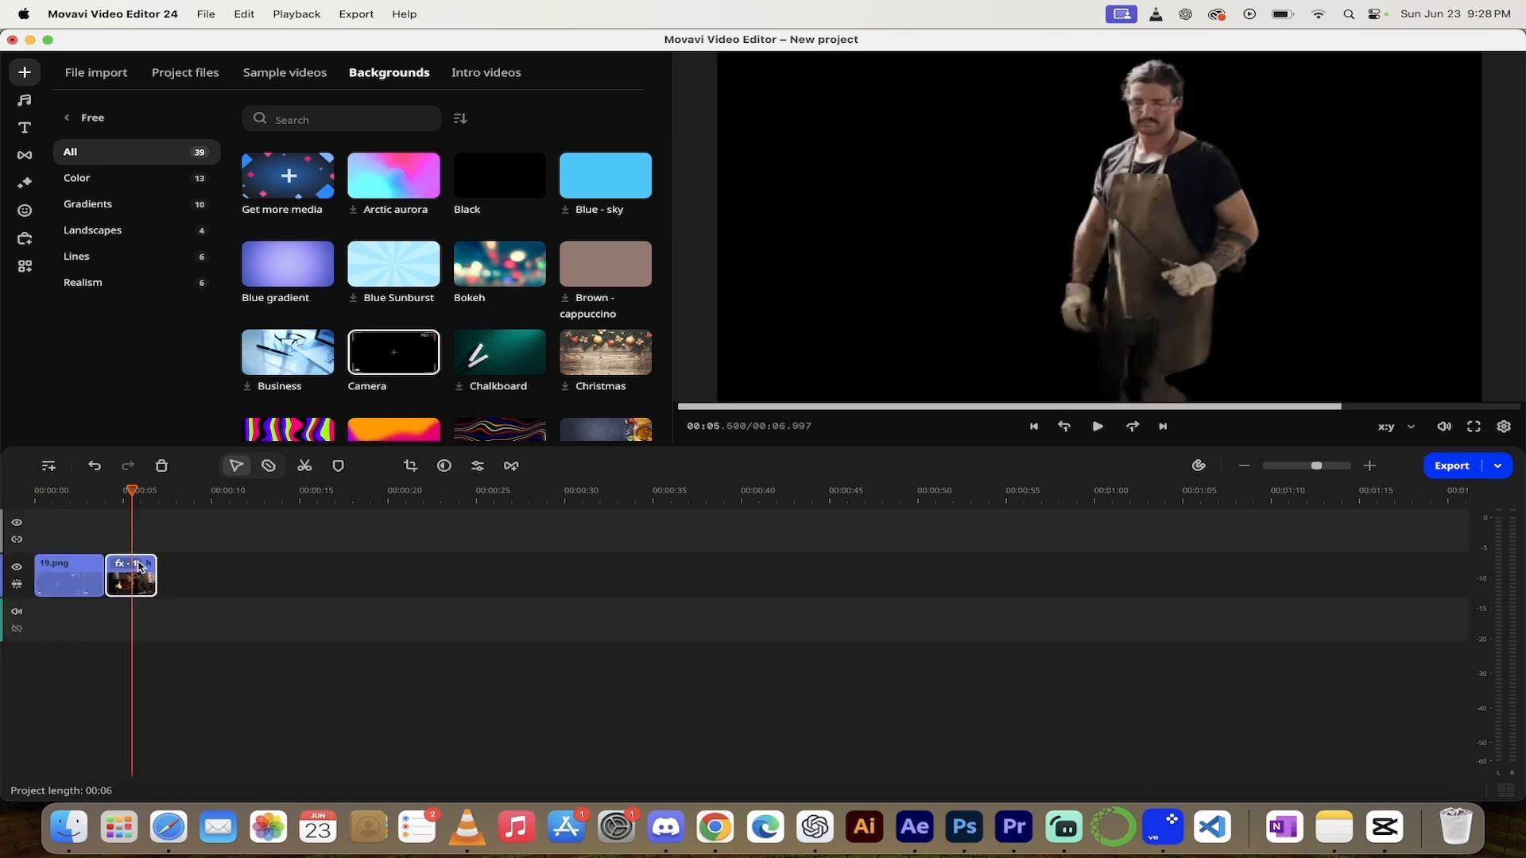
pyautogui.moveTo(149, 562); pyautogui.dragTo(87, 579)
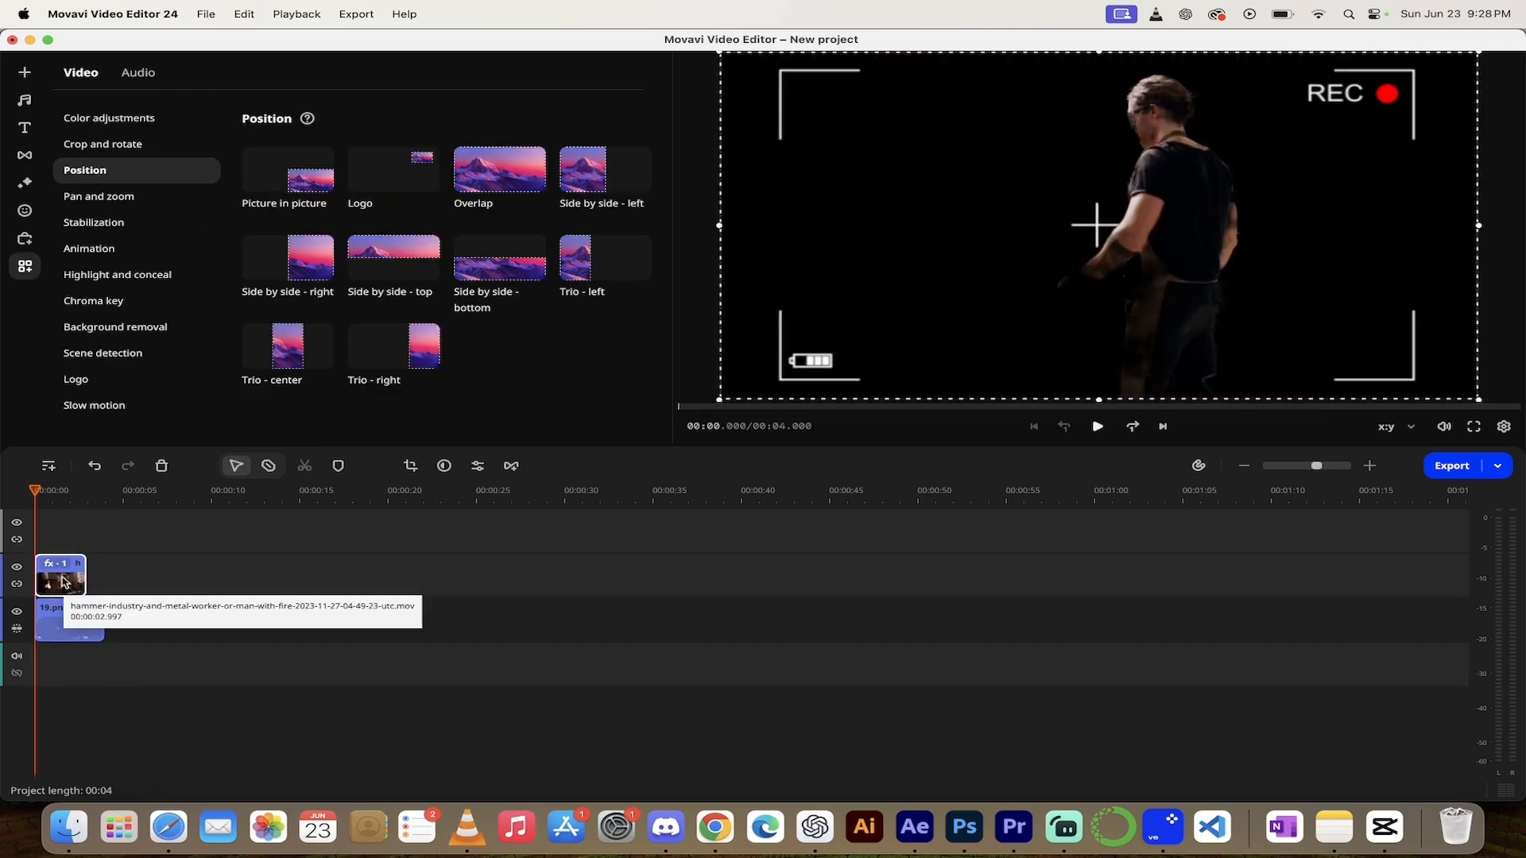
# Play back the composite and trim the Camera background's end to match the blacksmith clip
pyautogui.press('space')
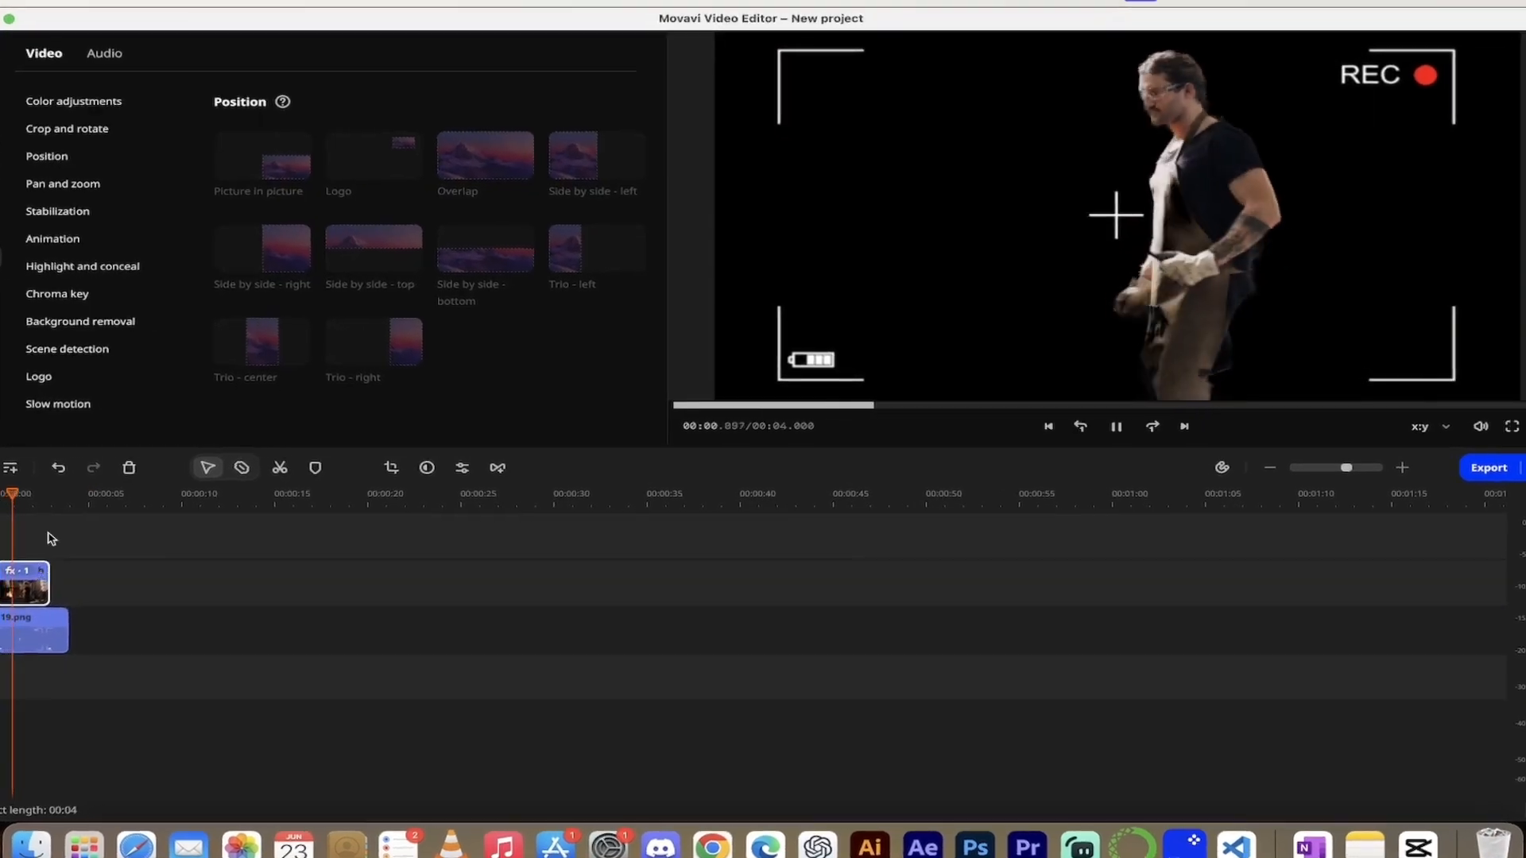
pyautogui.press('space')
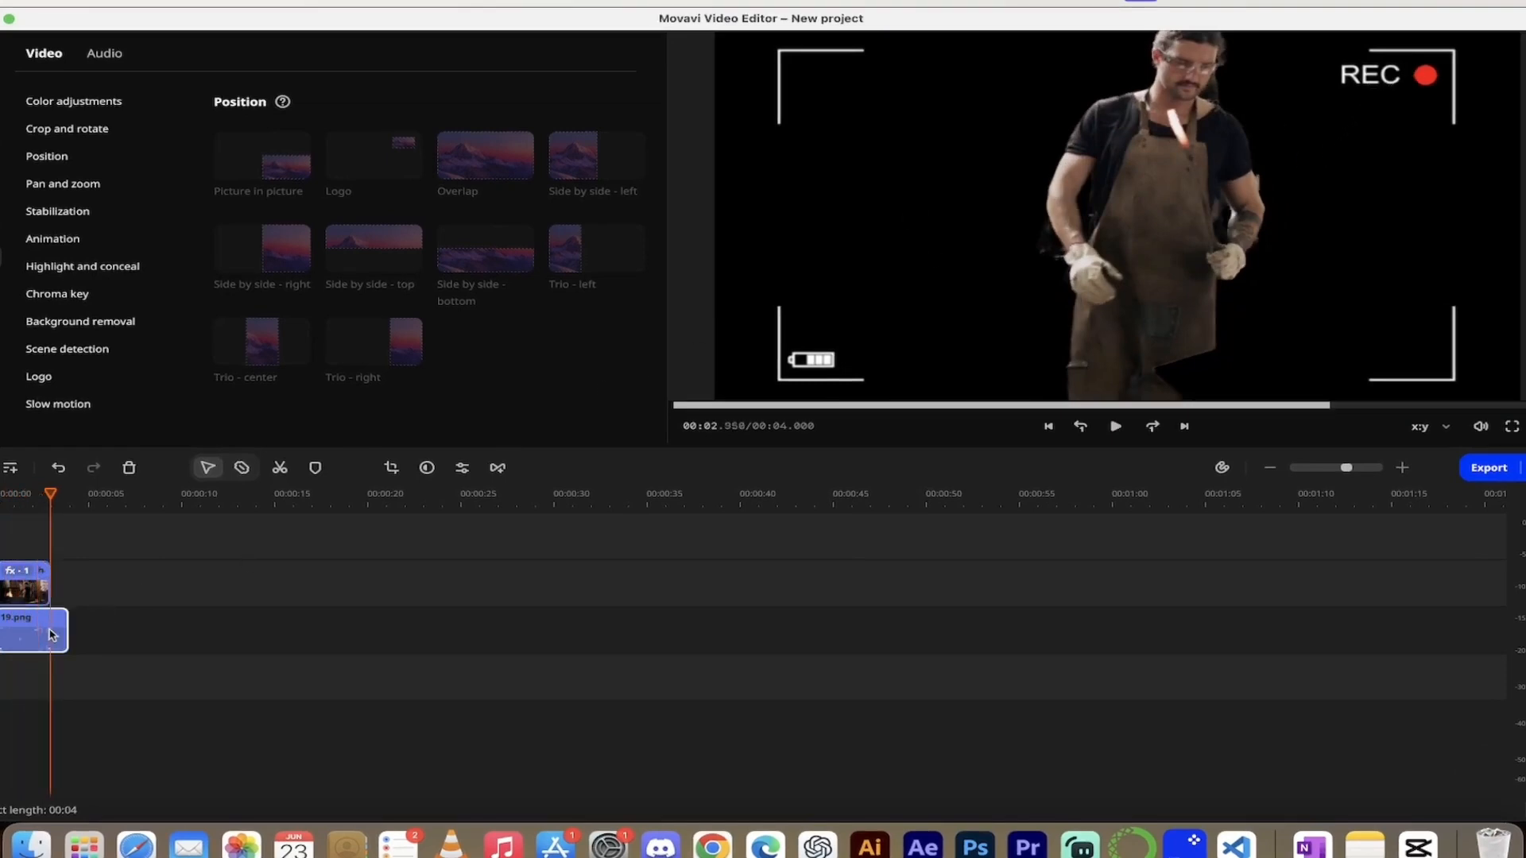
pyautogui.moveTo(68, 631); pyautogui.dragTo(50, 634)
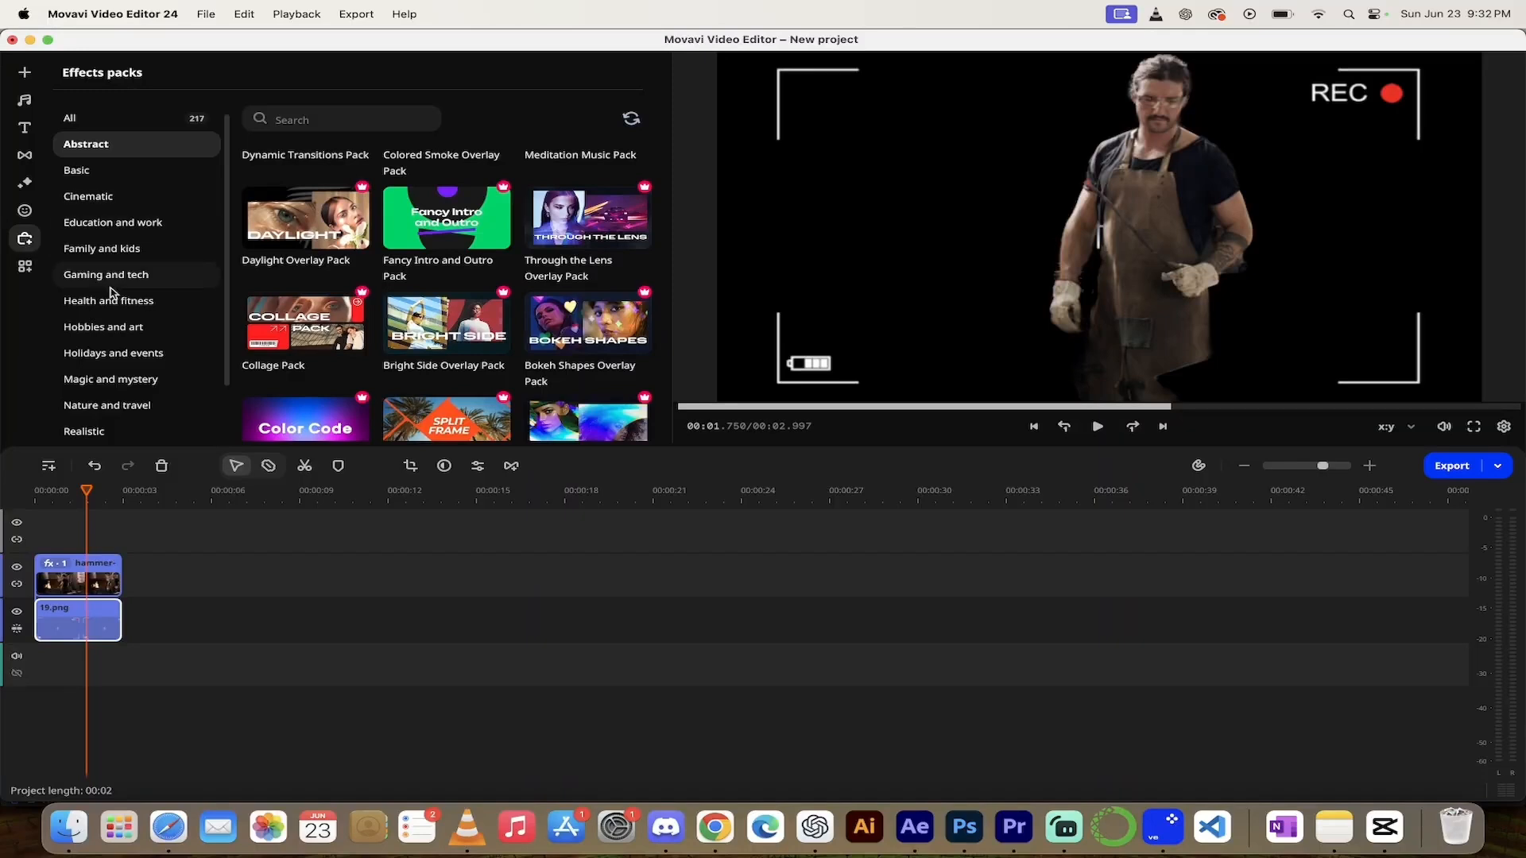
# Find the Universe of Particles Intro Pack among the Abstract effects packs and download its intro videos
pyautogui.scroll(-2, 119, 296)
pyautogui.scroll(-3, 391, 318)
pyautogui.scroll(-10, 389, 319)
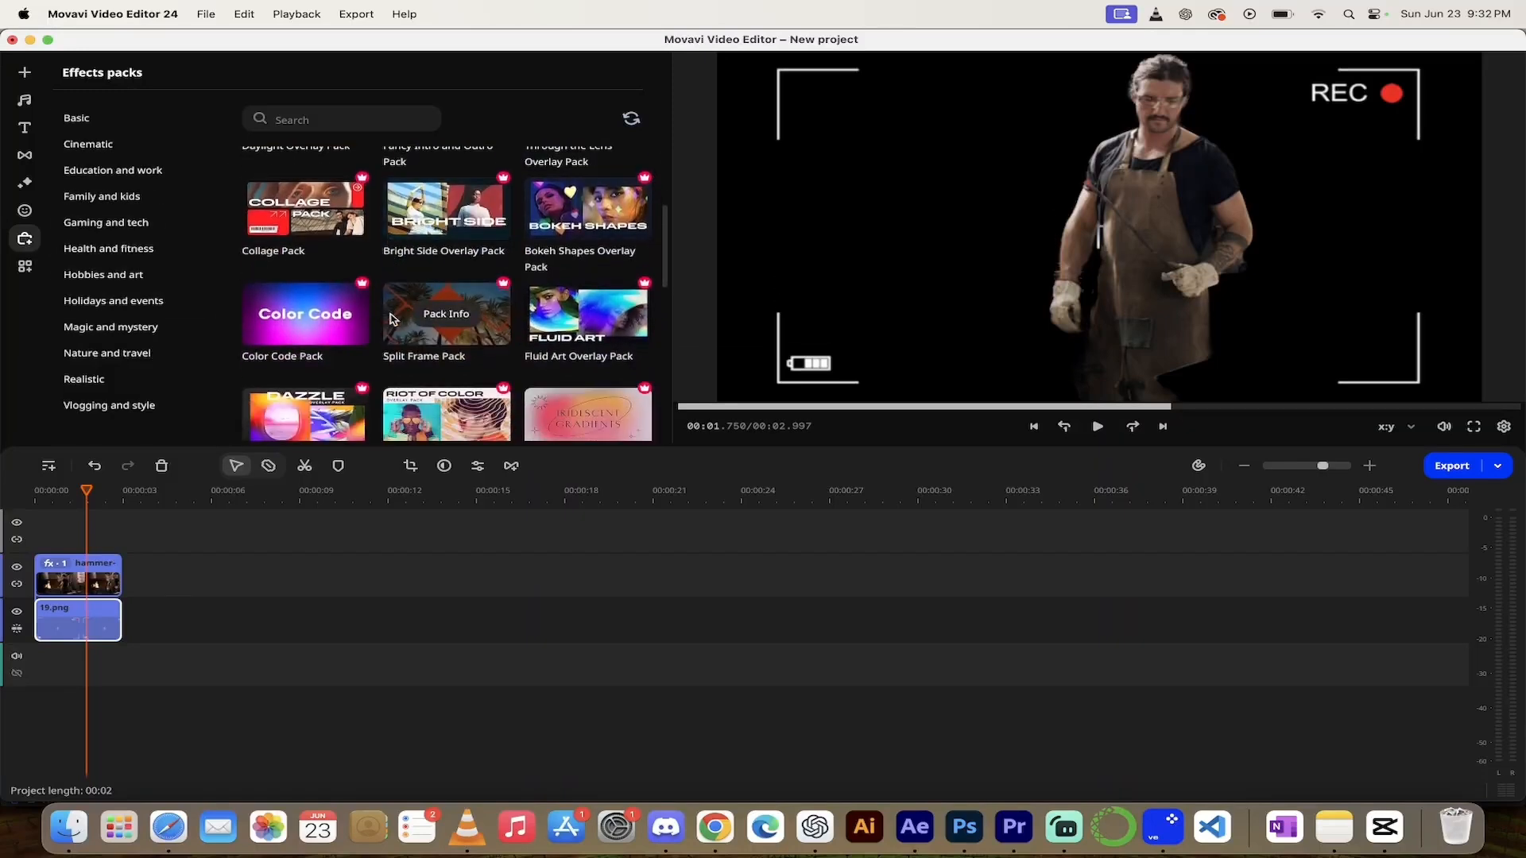
pyautogui.scroll(-3, 390, 319)
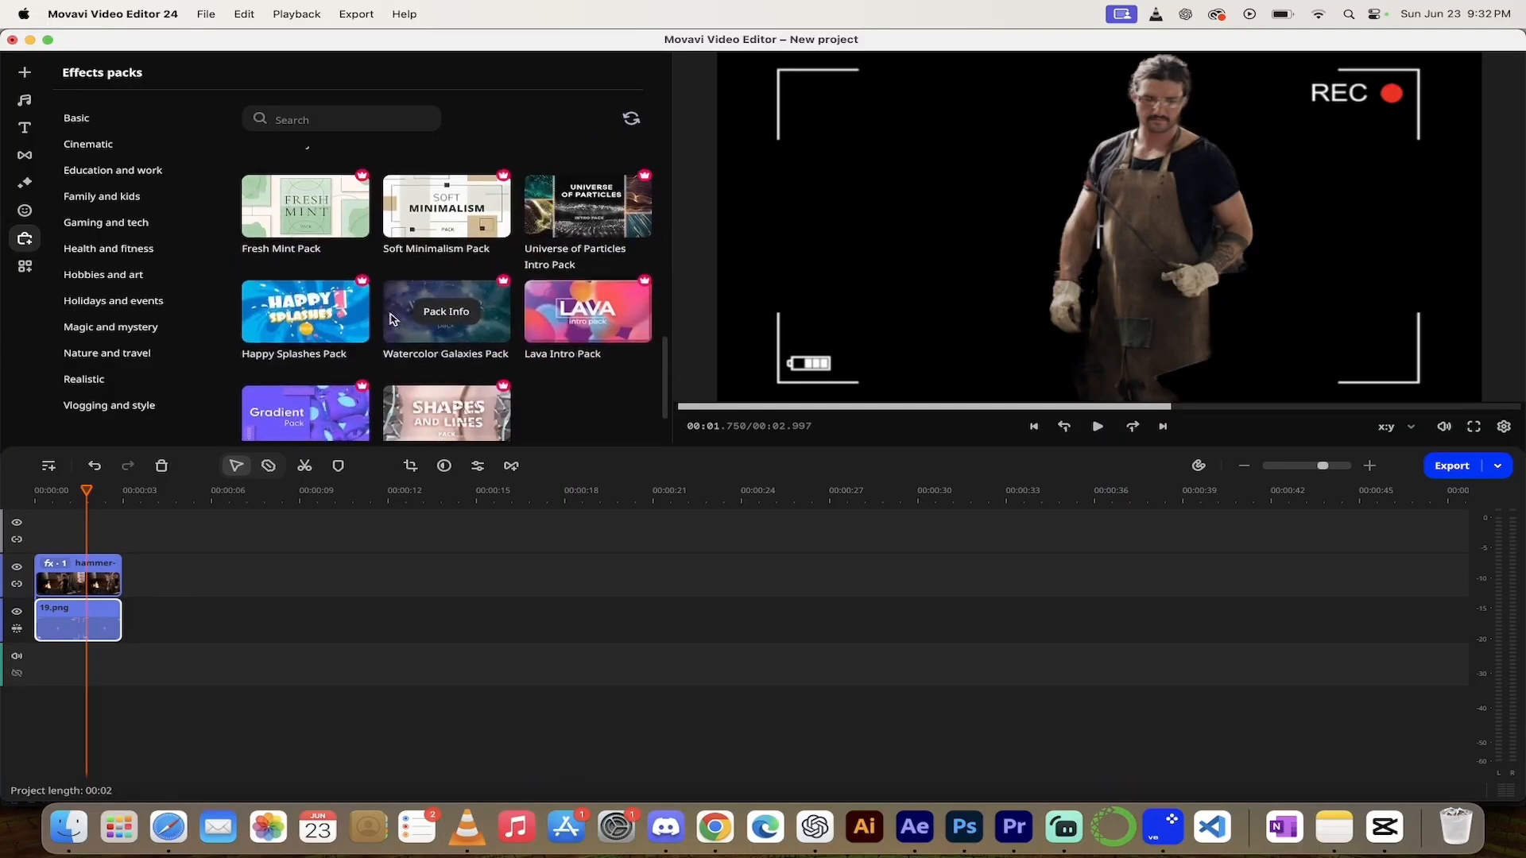
pyautogui.scroll(3, 390, 319)
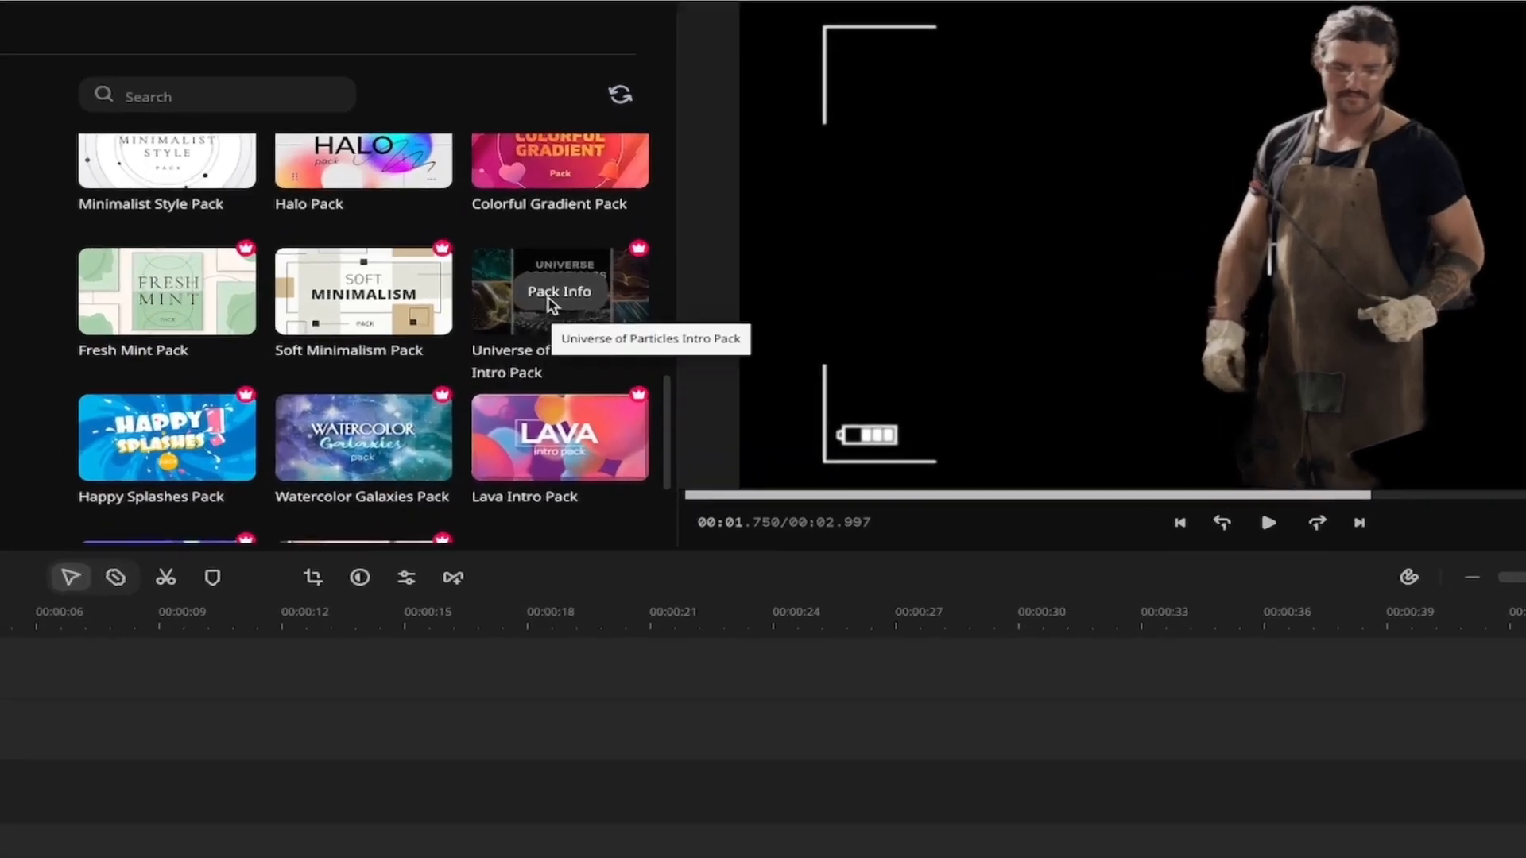
pyautogui.click(548, 300)
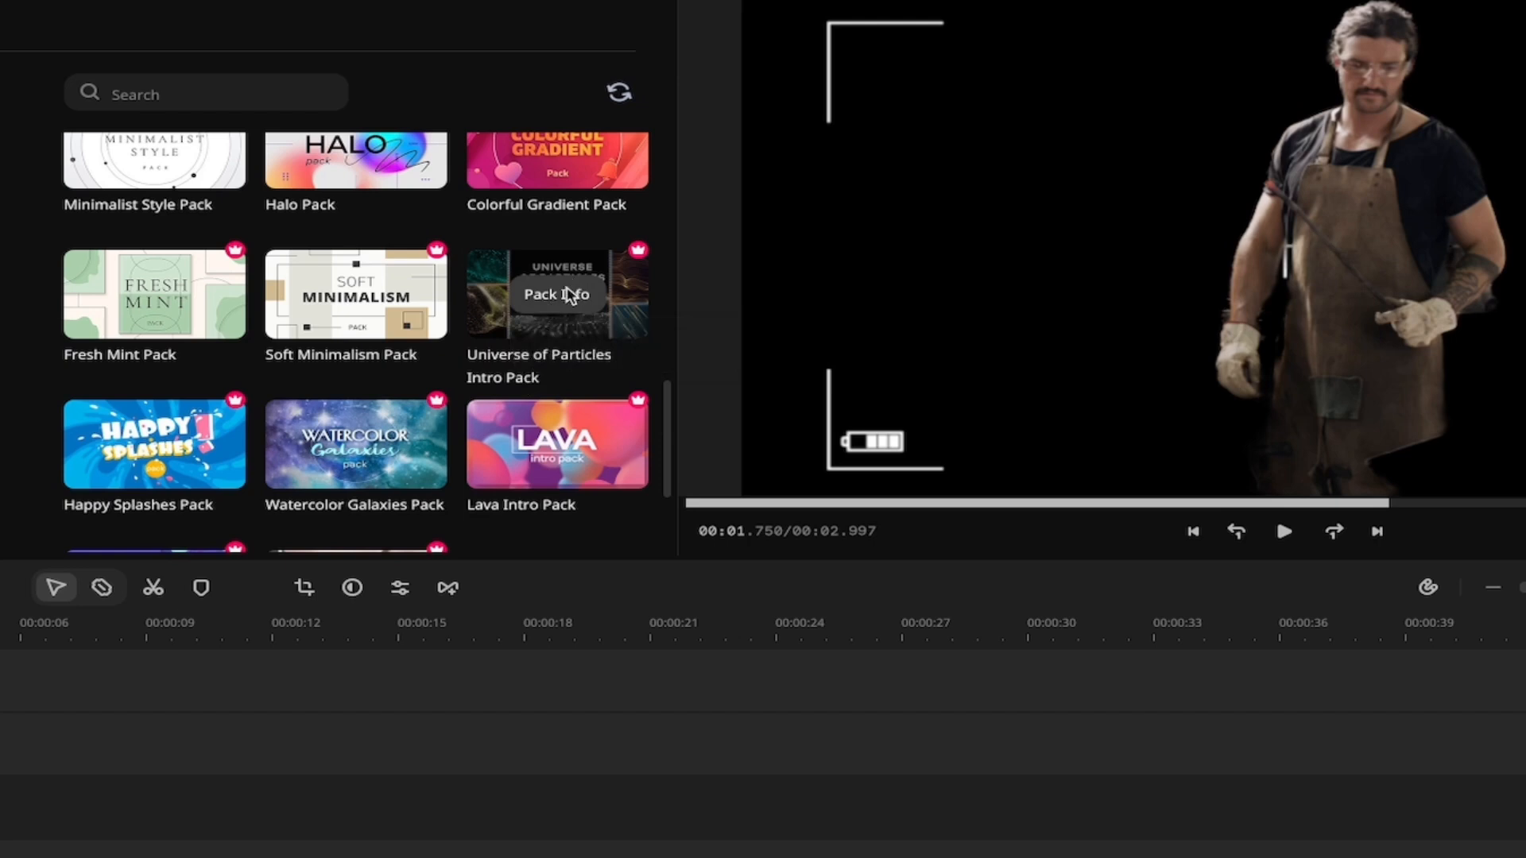
pyautogui.click(571, 297)
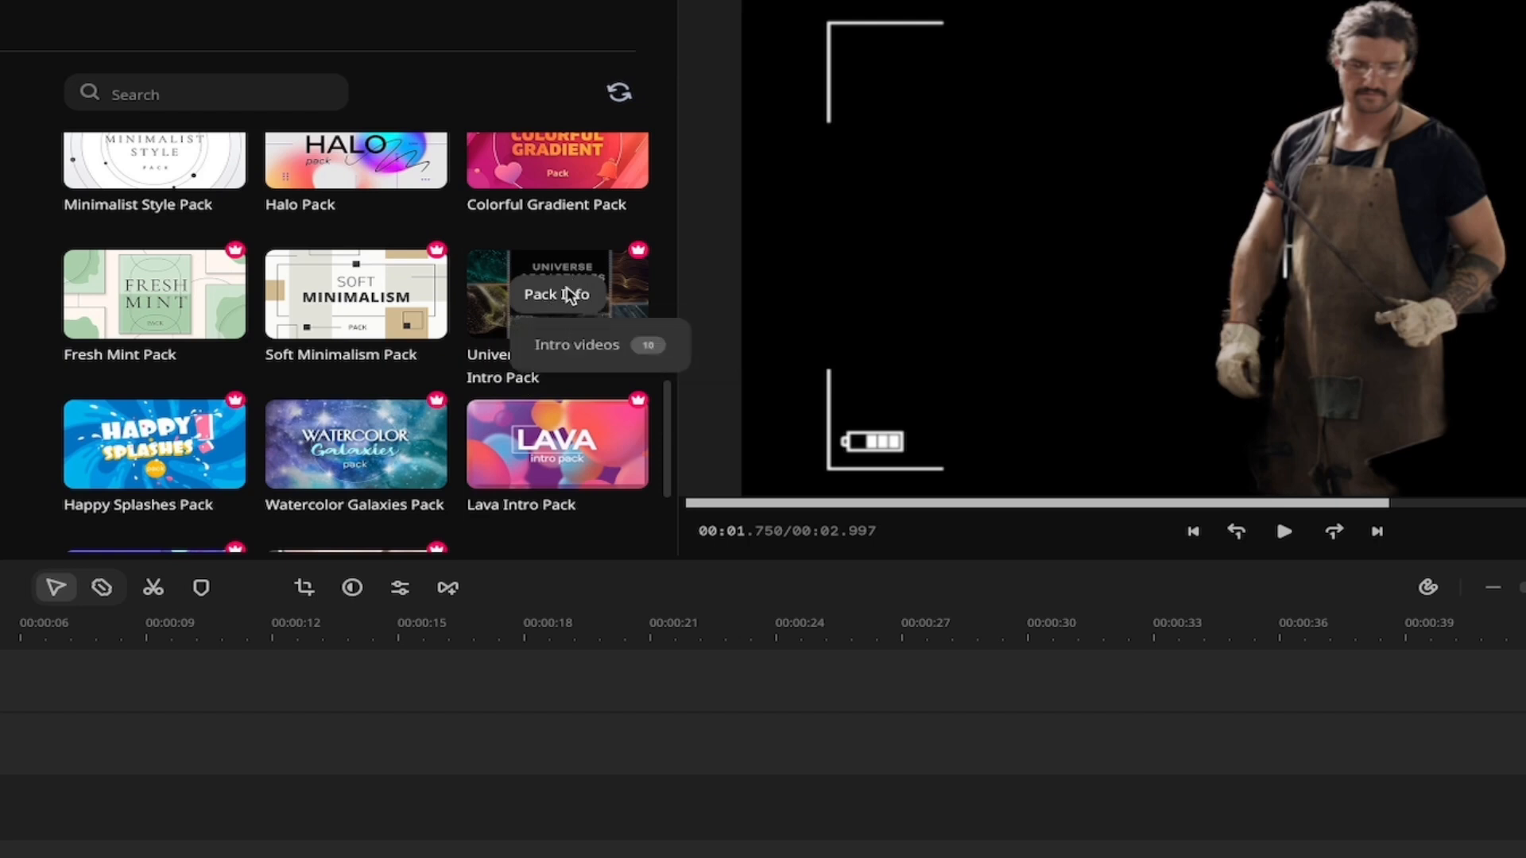
pyautogui.click(588, 344)
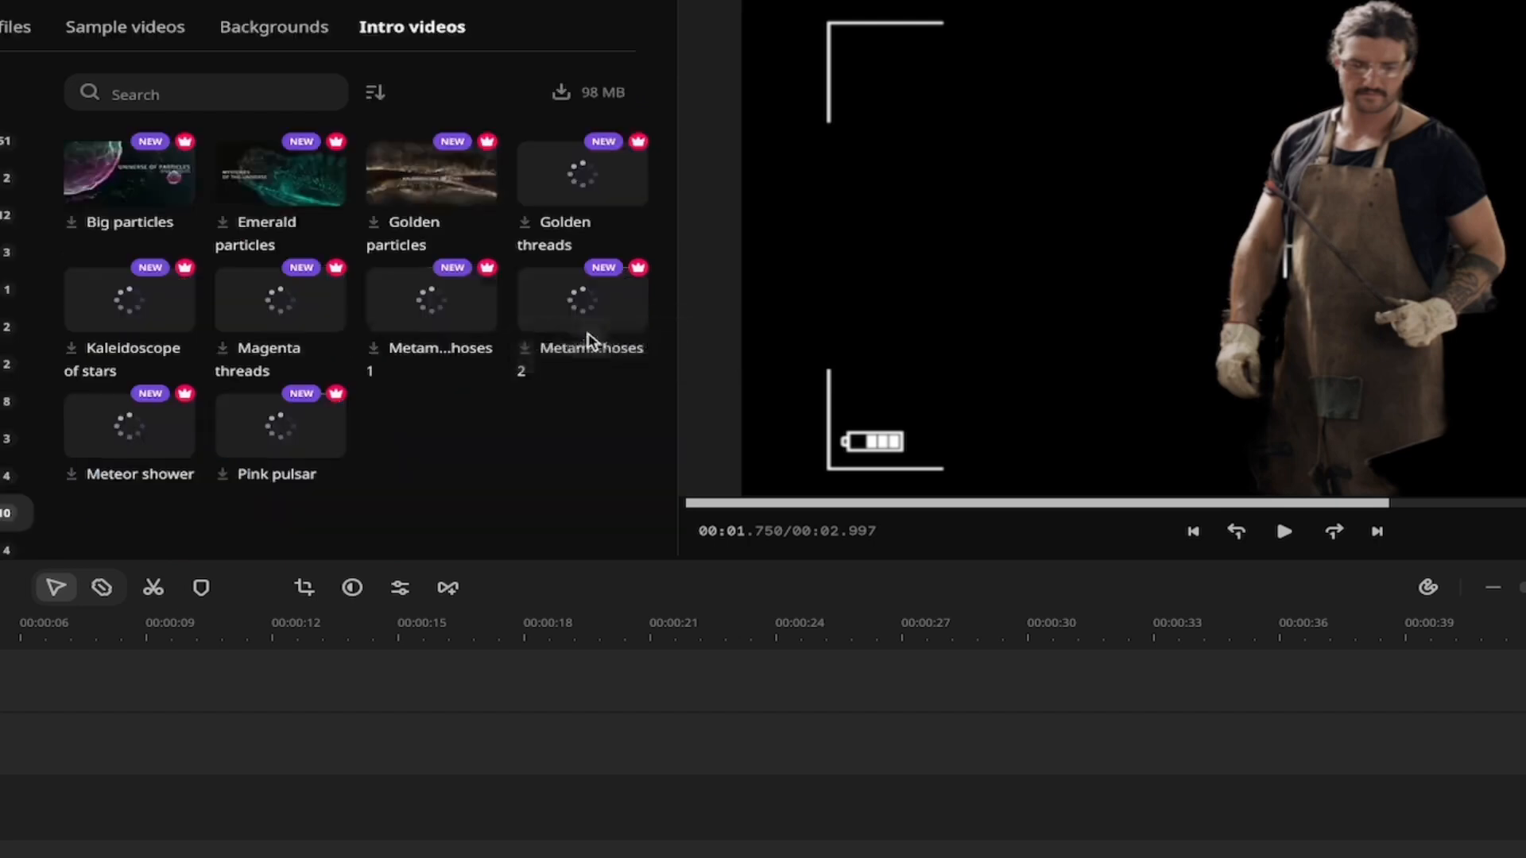
pyautogui.click(562, 97)
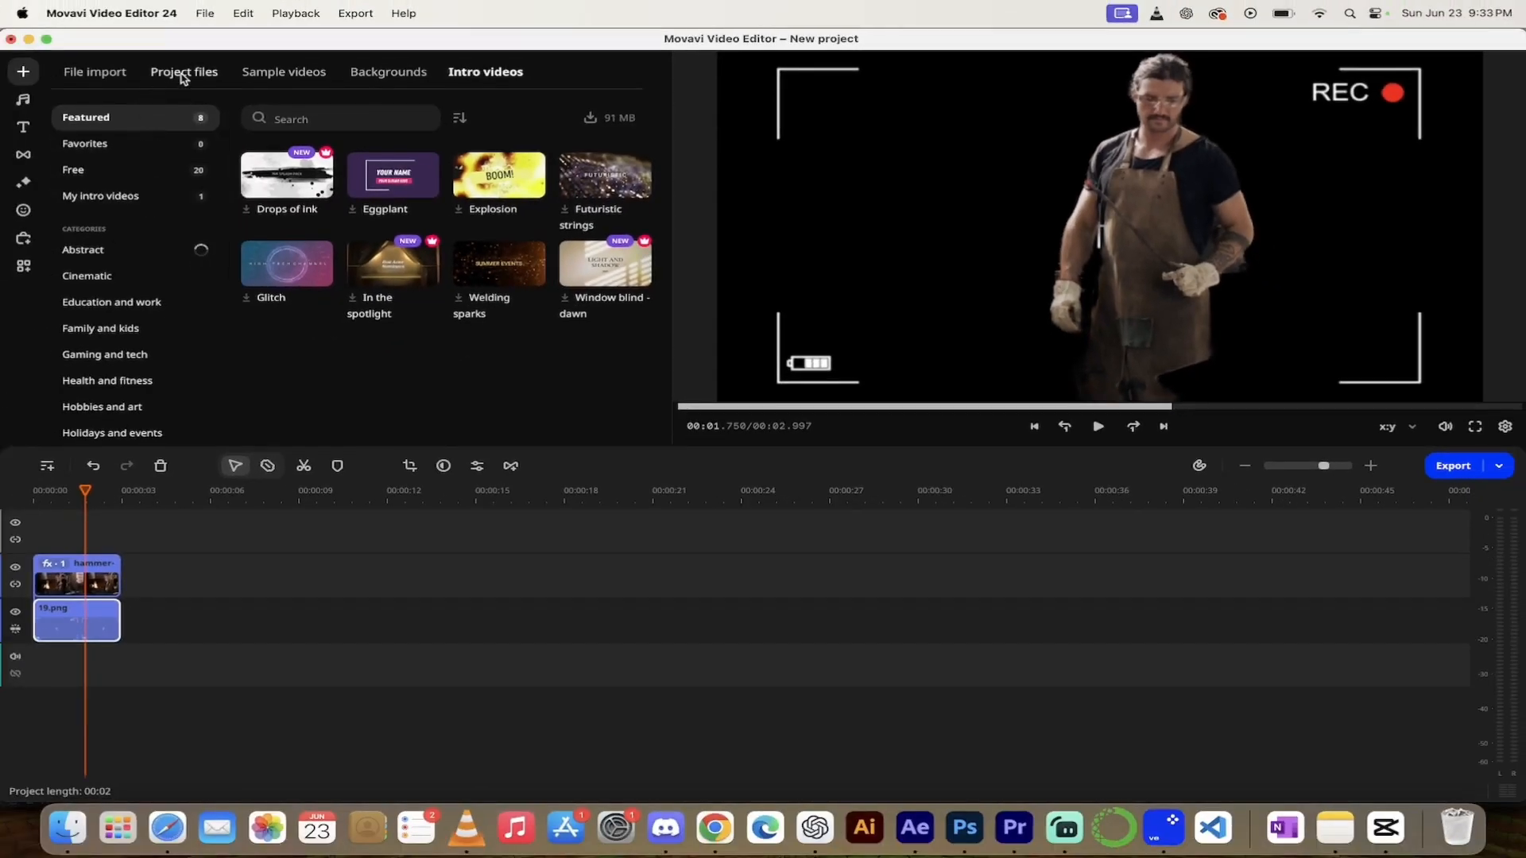
# Import the wonderful-wavy-sea clip from the movavi folder in Finder into the project files
pyautogui.click(182, 74)
pyautogui.moveTo(288, 185)
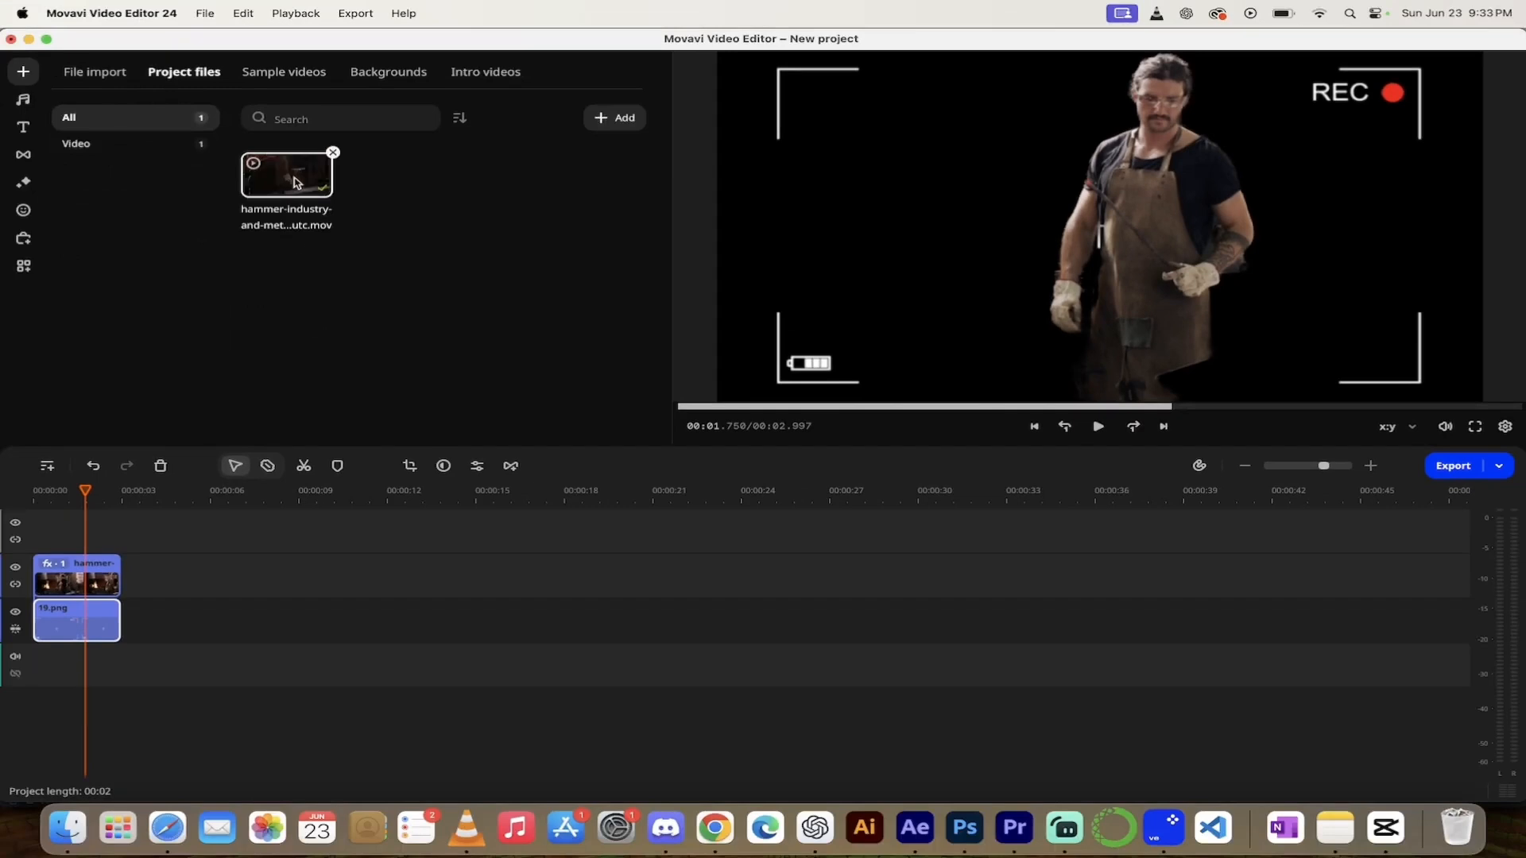
pyautogui.click(67, 830)
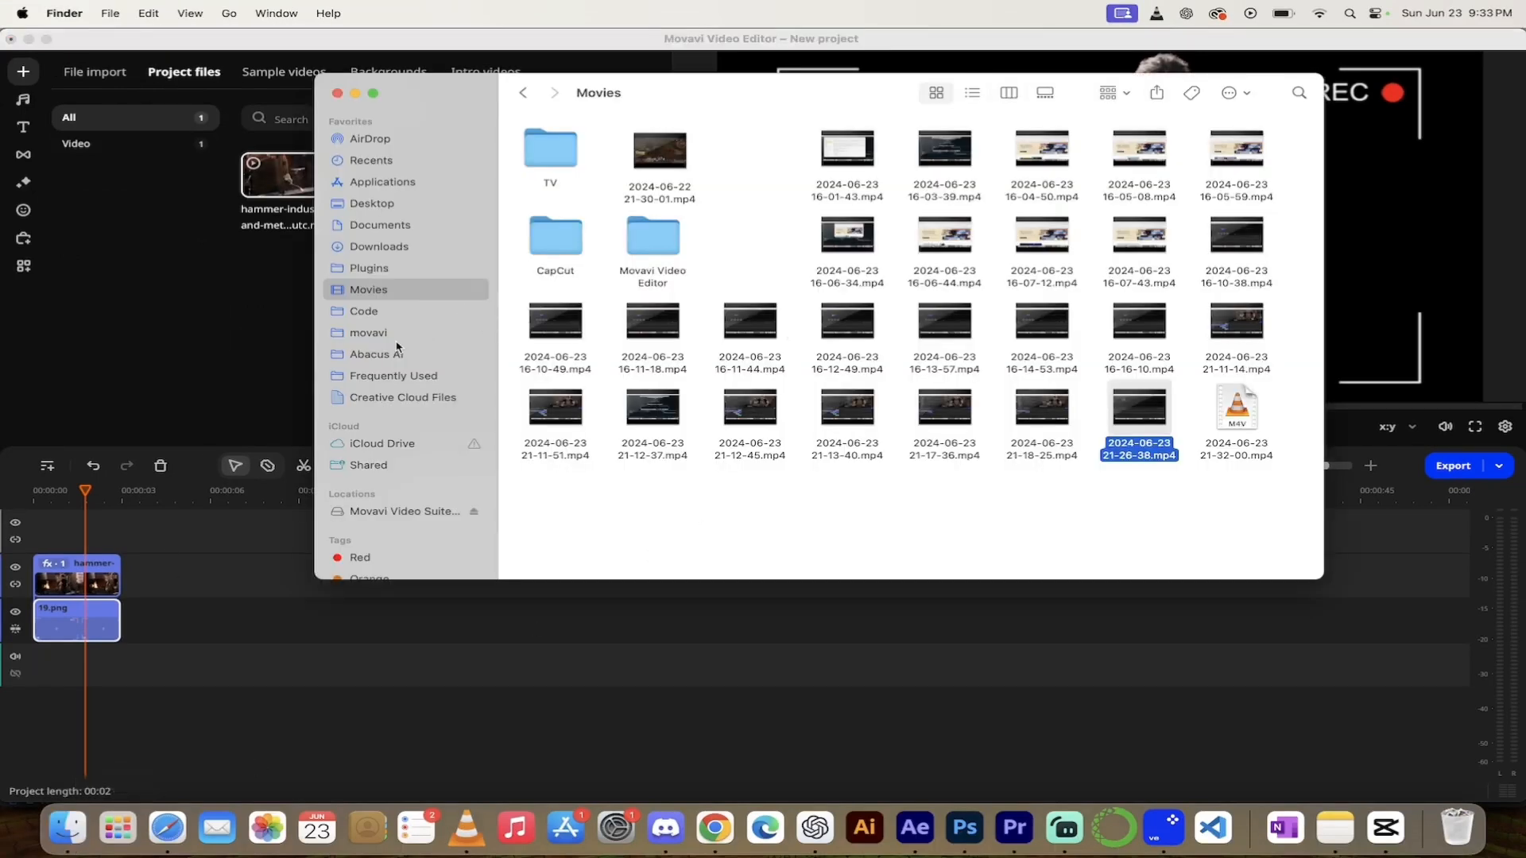
pyautogui.click(373, 333)
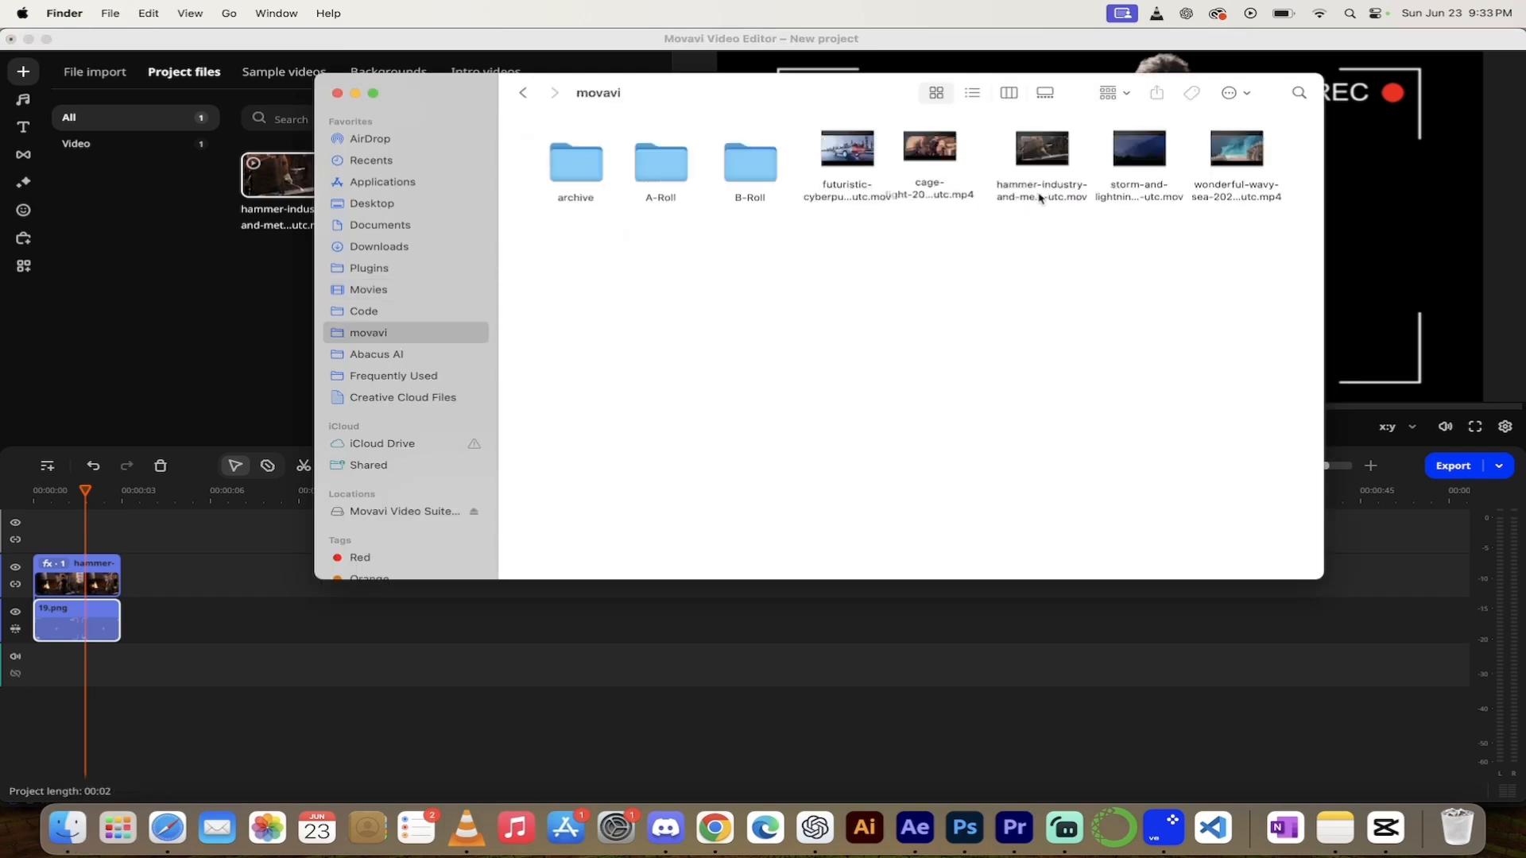
pyautogui.moveTo(1236, 190)
pyautogui.mouseDown()
pyautogui.moveTo(1204, 210)
pyautogui.moveTo(449, 180)
pyautogui.moveTo(384, 213)
pyautogui.mouseUp()
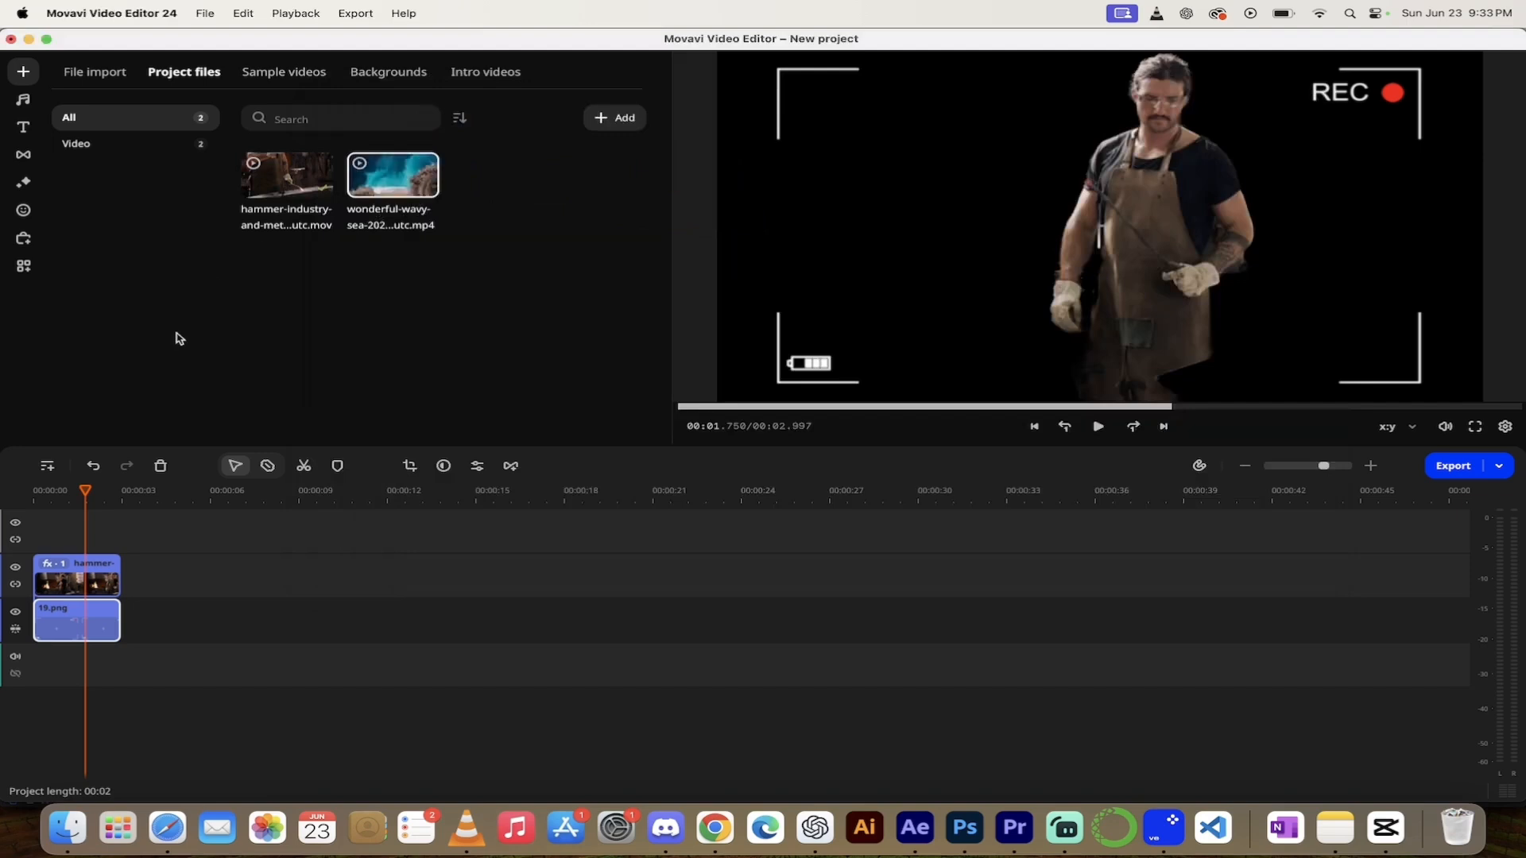
# Place the wonderful-wavy-sea clip directly after the blacksmith clip and shorten it to end at about 00:06.137
pyautogui.moveTo(83, 498); pyautogui.dragTo(98, 491)
pyautogui.moveTo(452, 176)
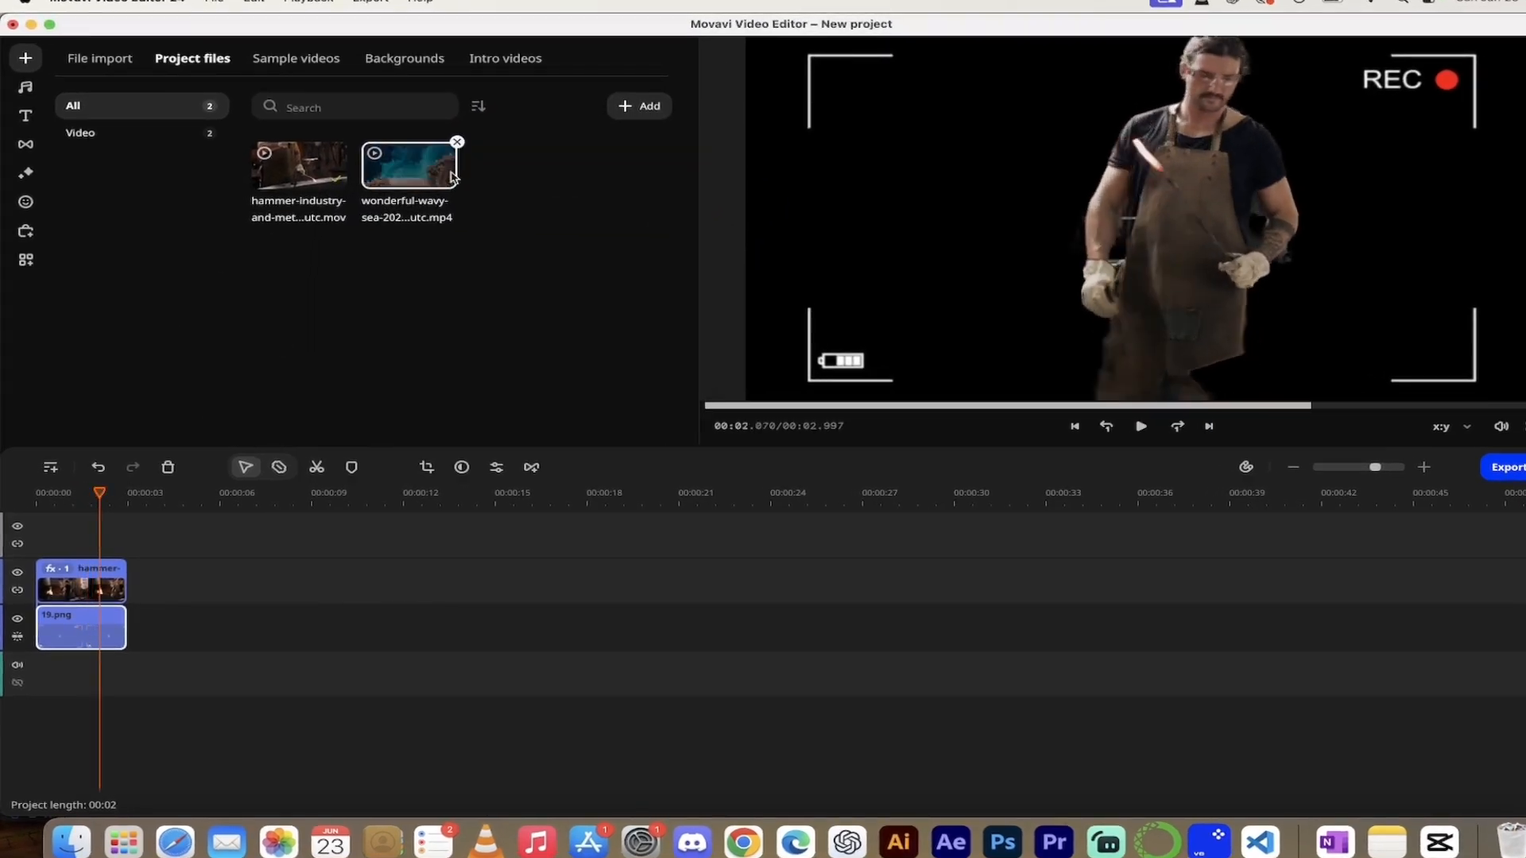
pyautogui.moveTo(413, 177)
pyautogui.mouseDown()
pyautogui.moveTo(298, 461)
pyautogui.moveTo(161, 587)
pyautogui.moveTo(133, 588)
pyautogui.mouseUp()
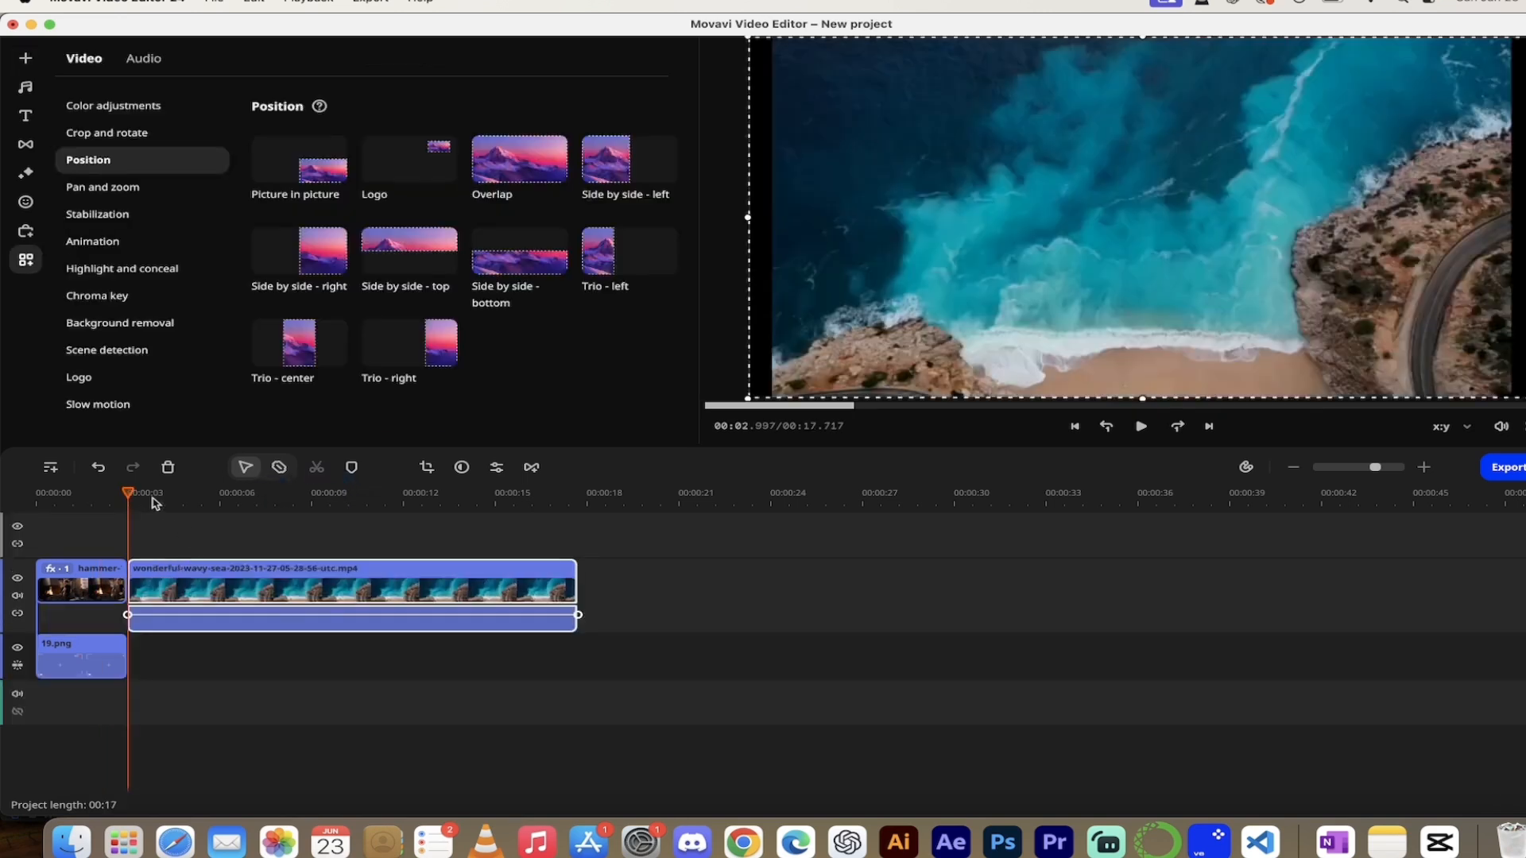
pyautogui.moveTo(133, 498); pyautogui.dragTo(261, 519)
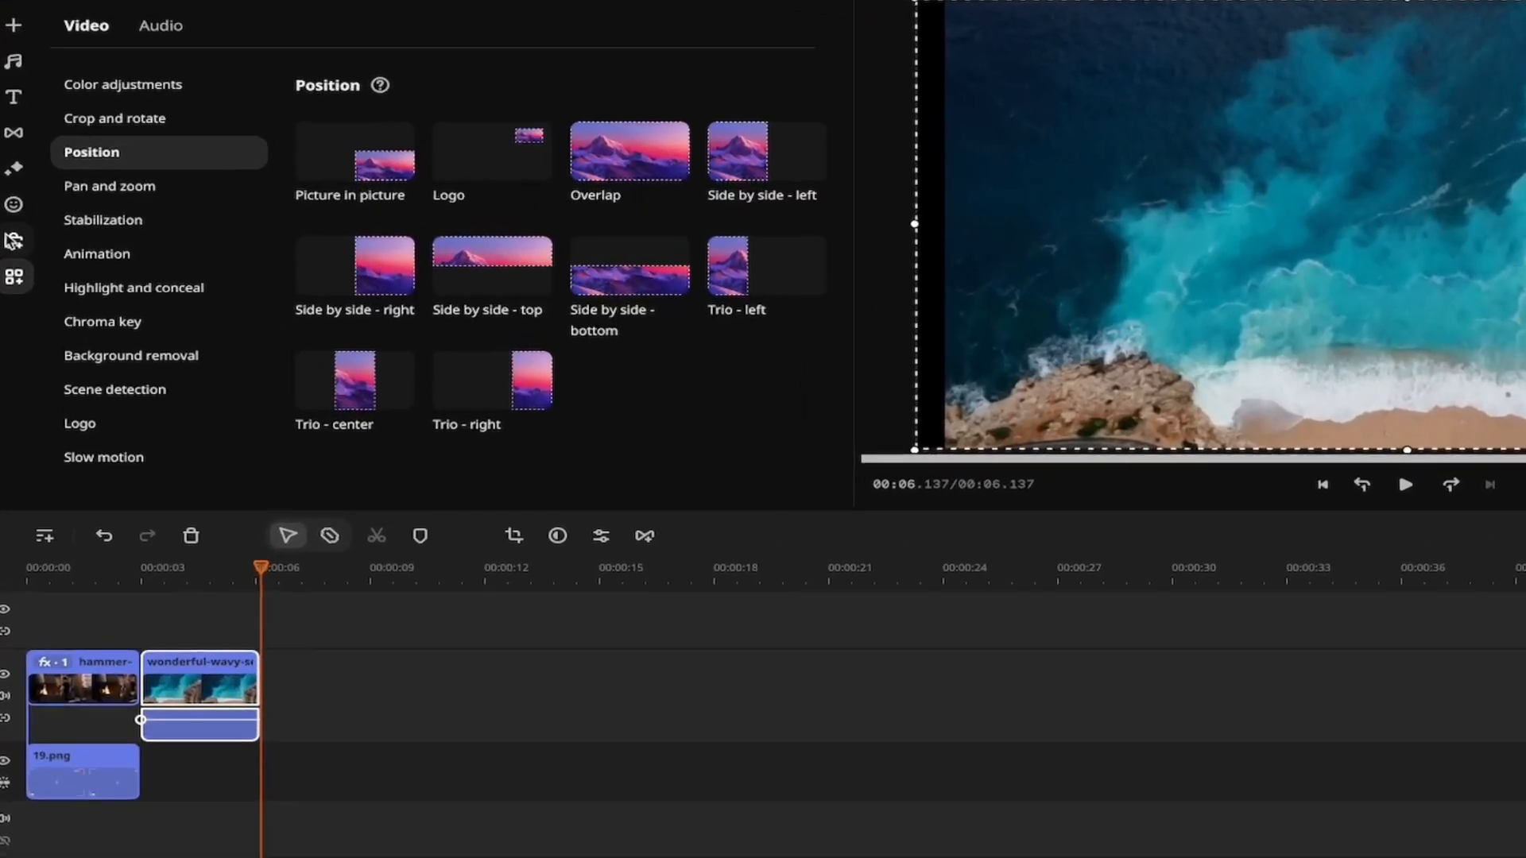
# Browse the free transitions and preview Origami - valley, Page turn ↖, Parallax 1 and Origami - flaps
pyautogui.click(15, 137)
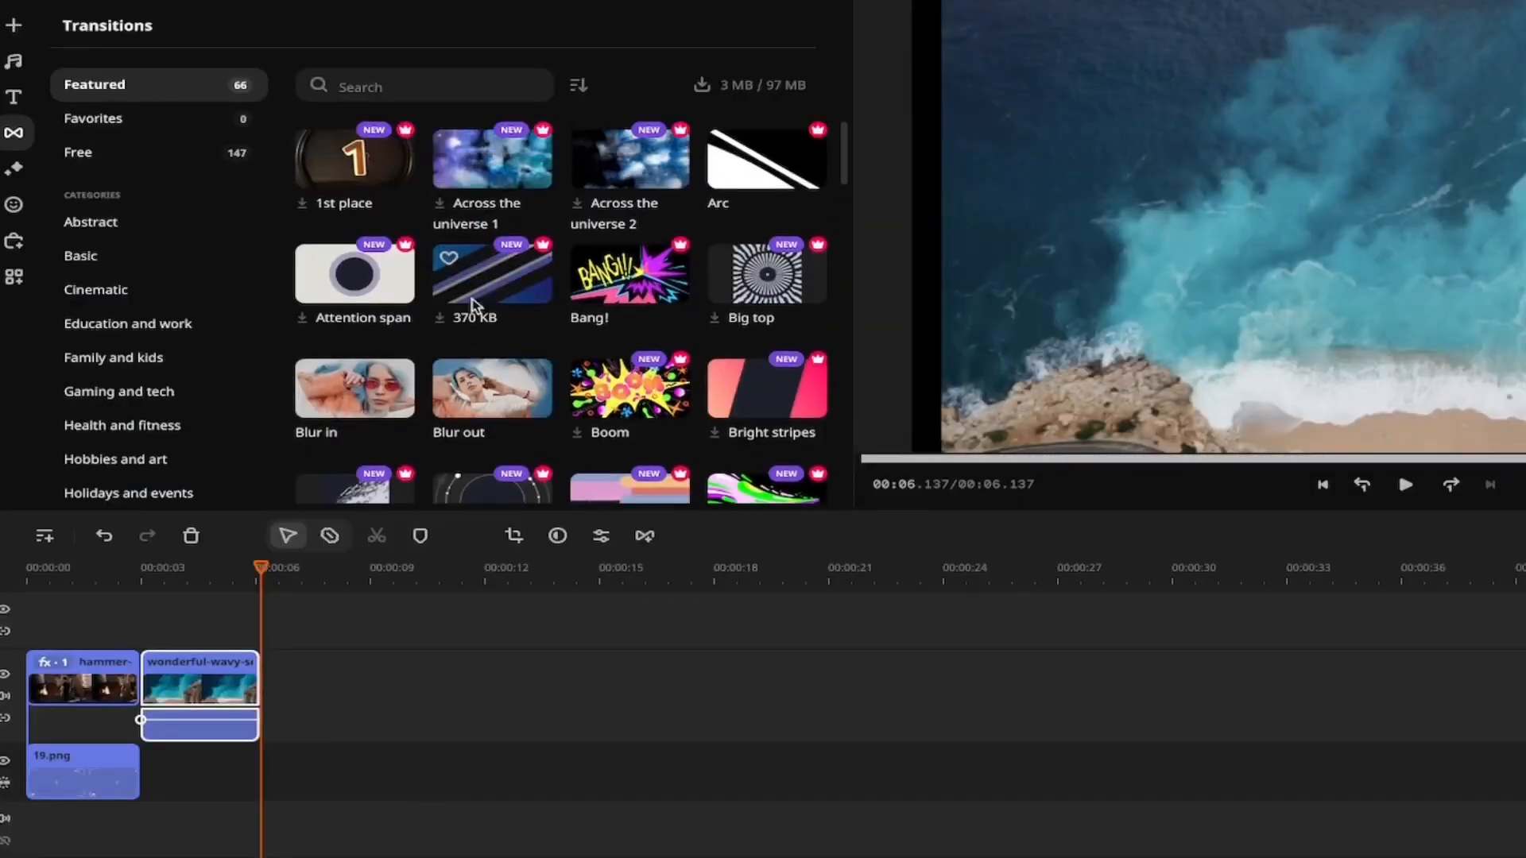
pyautogui.click(141, 156)
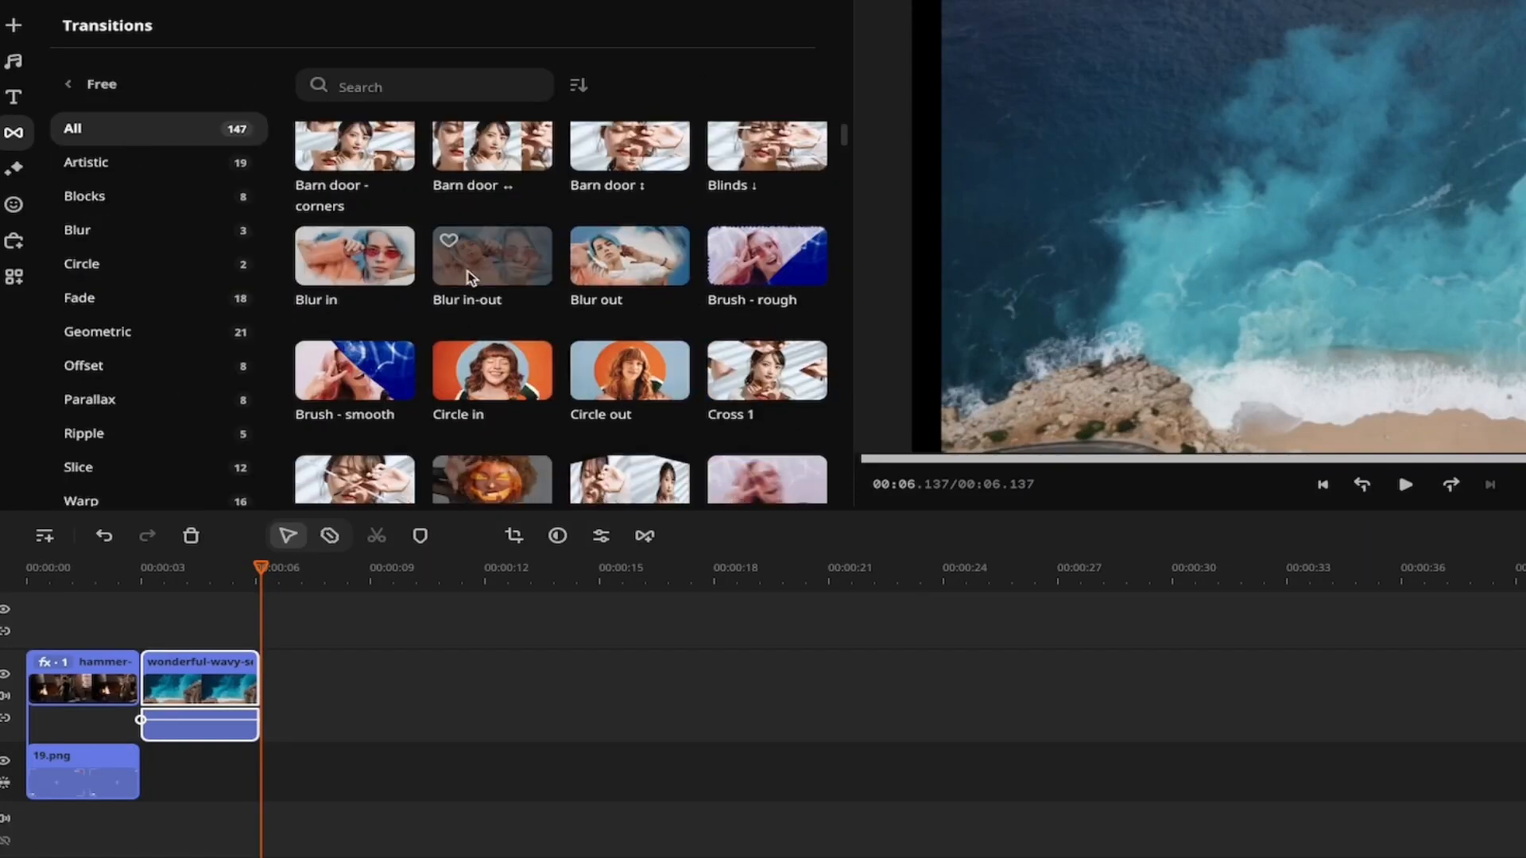
pyautogui.scroll(-3, 469, 278)
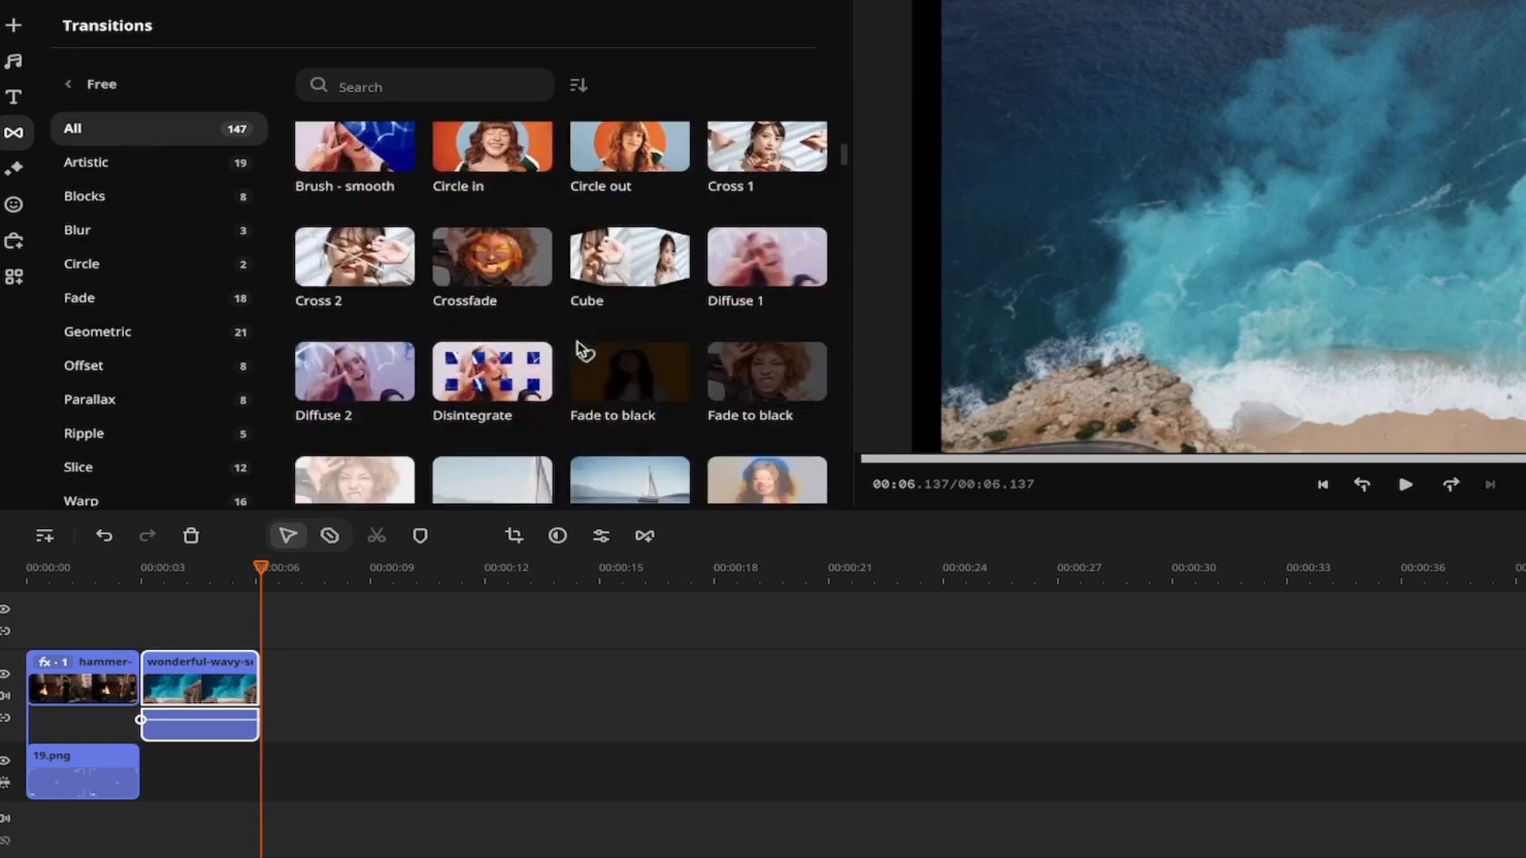
pyautogui.scroll(-3, 584, 350)
pyautogui.scroll(-8, 579, 347)
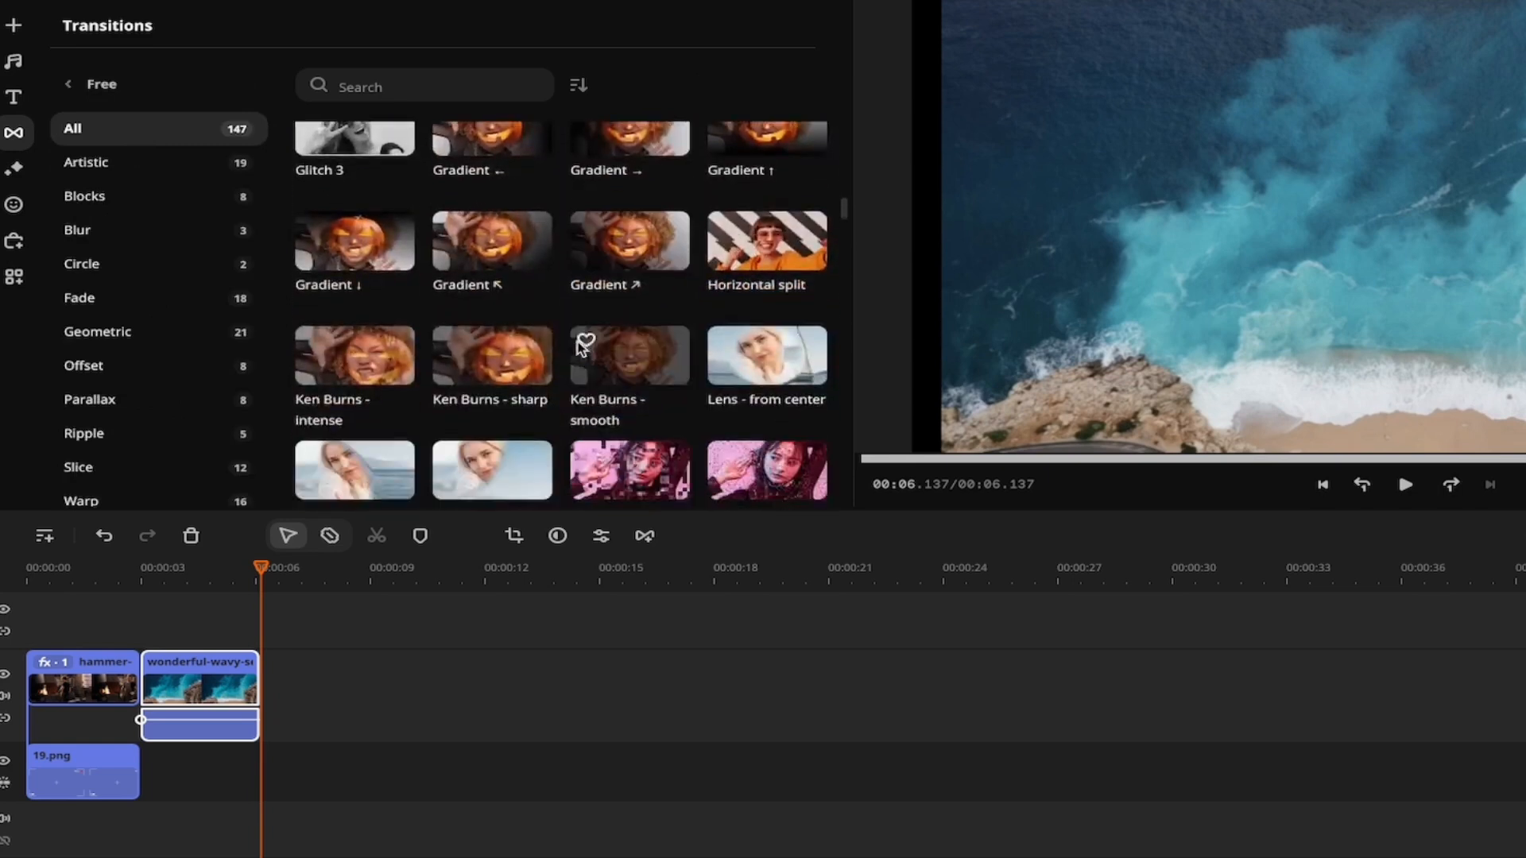
pyautogui.scroll(-4, 580, 350)
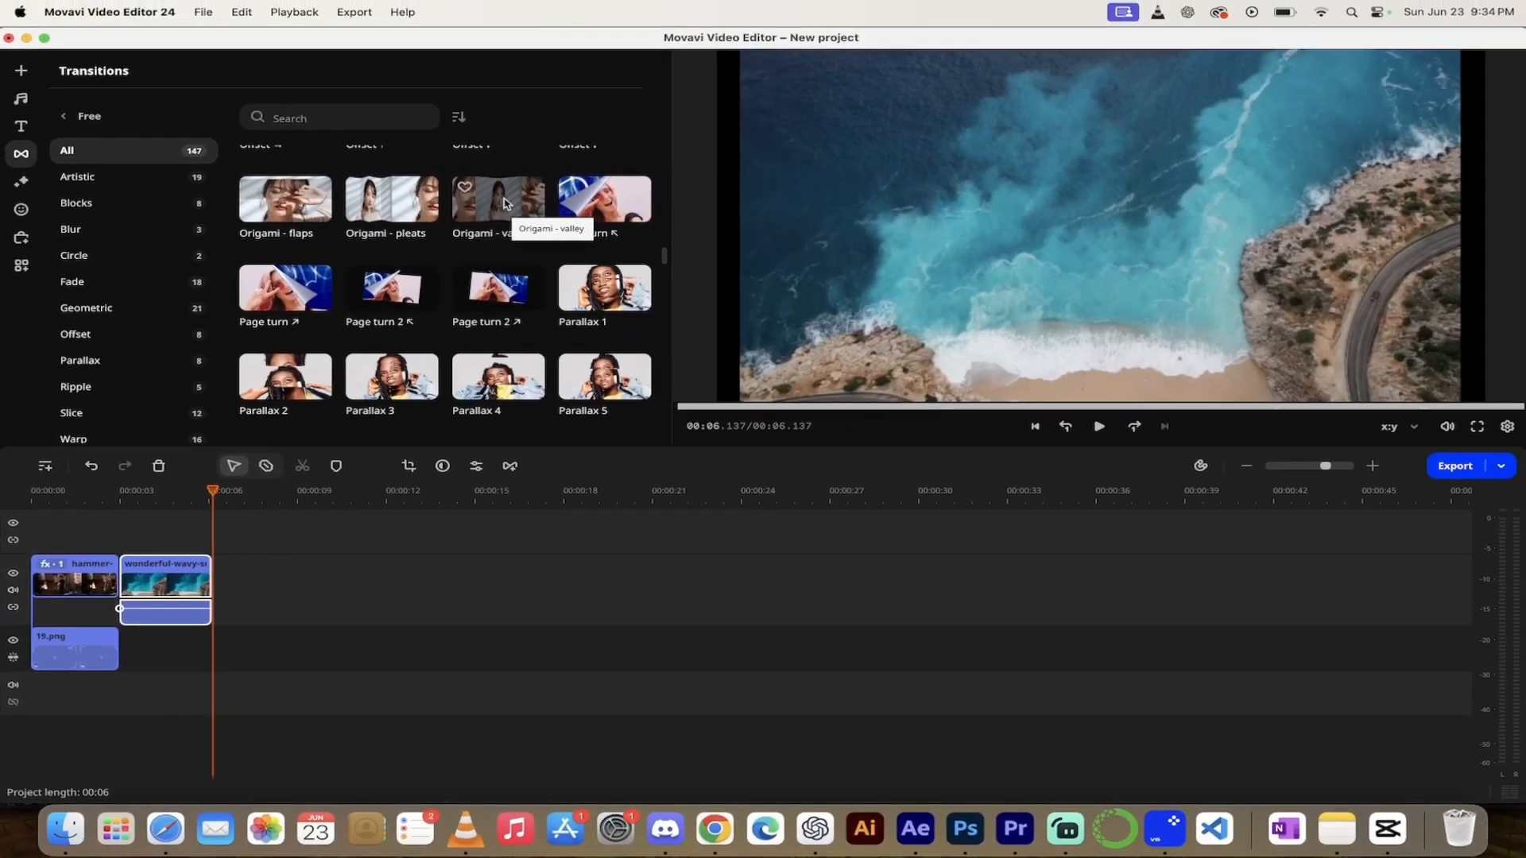
pyautogui.click(505, 200)
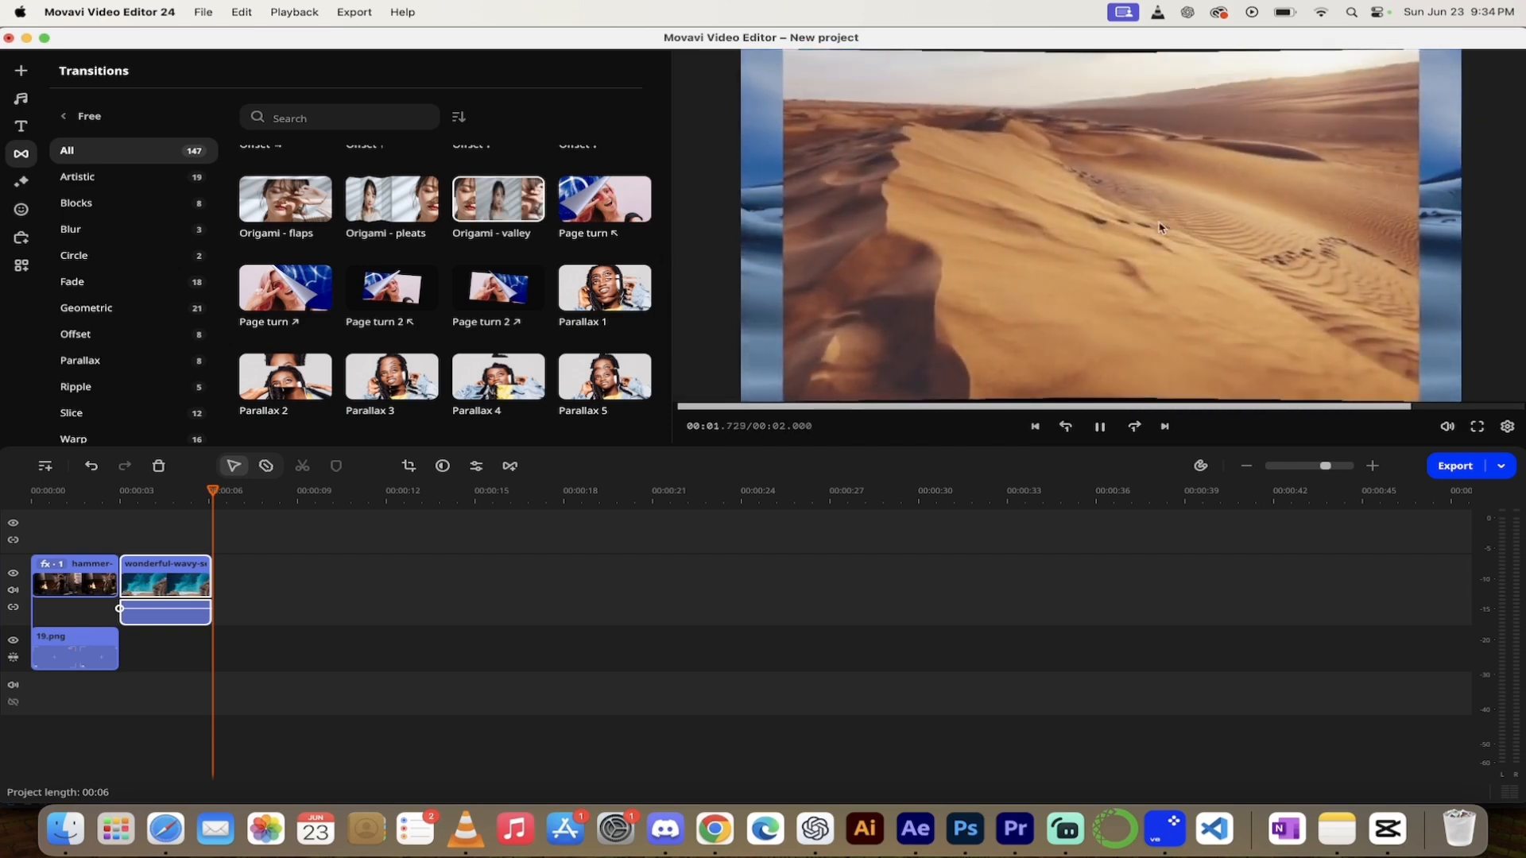
pyautogui.click(607, 196)
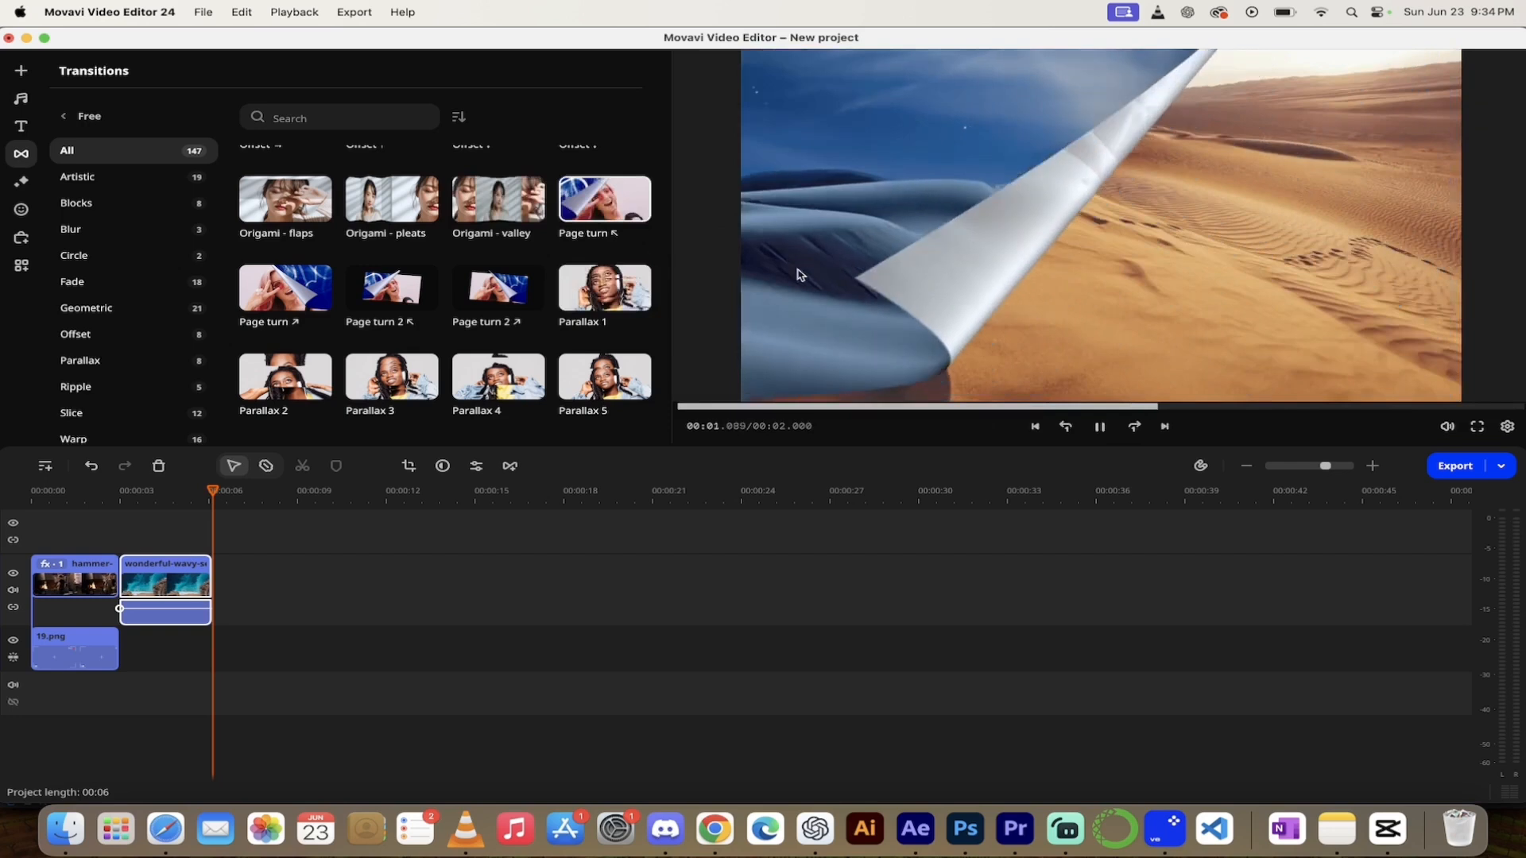
pyautogui.click(601, 296)
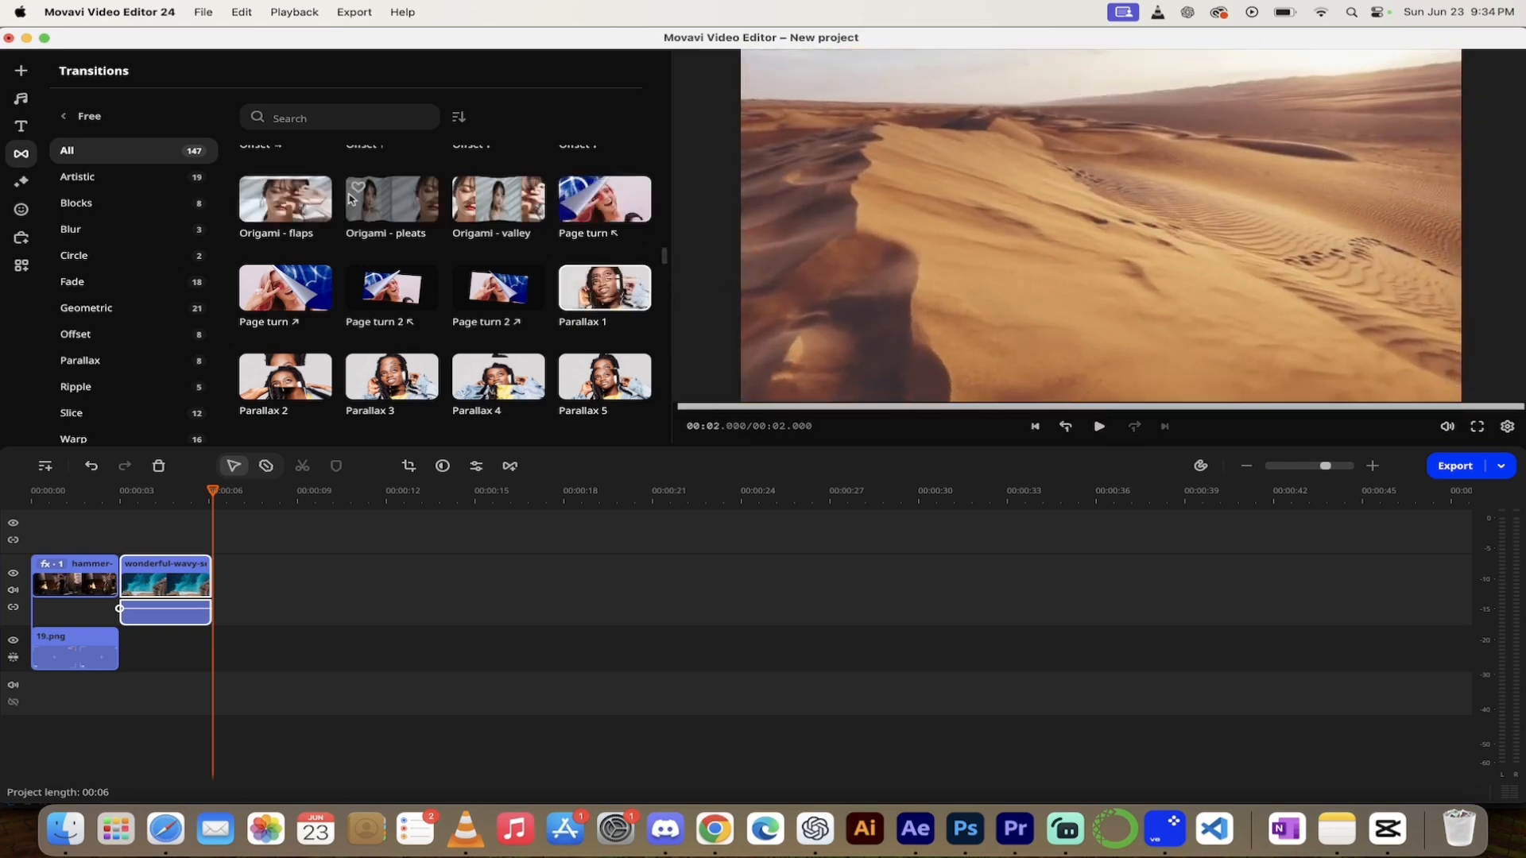
pyautogui.click(262, 203)
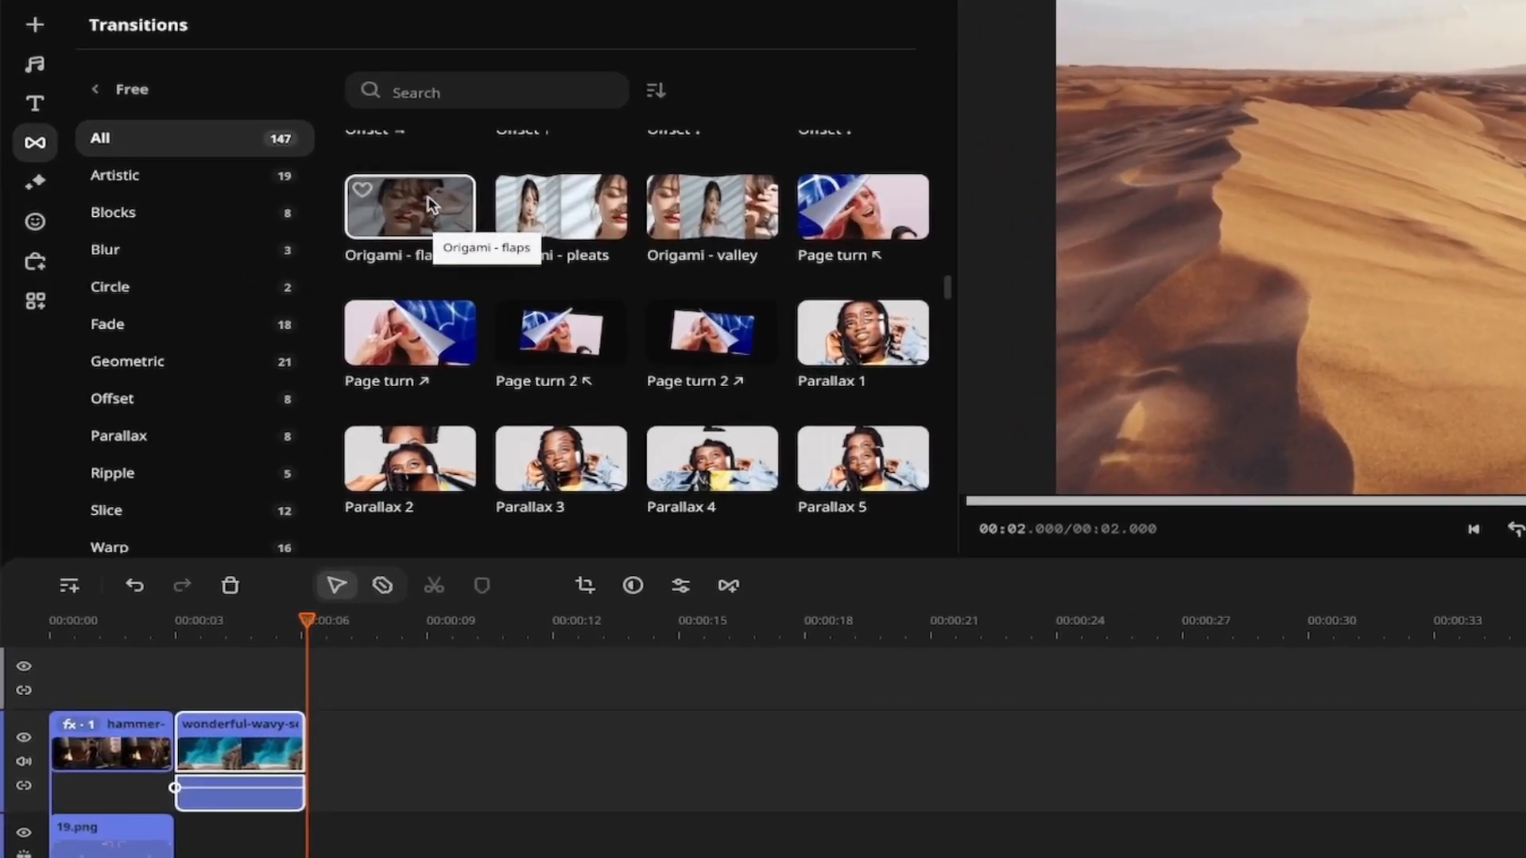
# Add the Origami - flaps transition at the cut between the blacksmith and sea clips
pyautogui.moveTo(300, 203); pyautogui.dragTo(292, 235)
pyautogui.moveTo(421, 261); pyautogui.dragTo(179, 759)
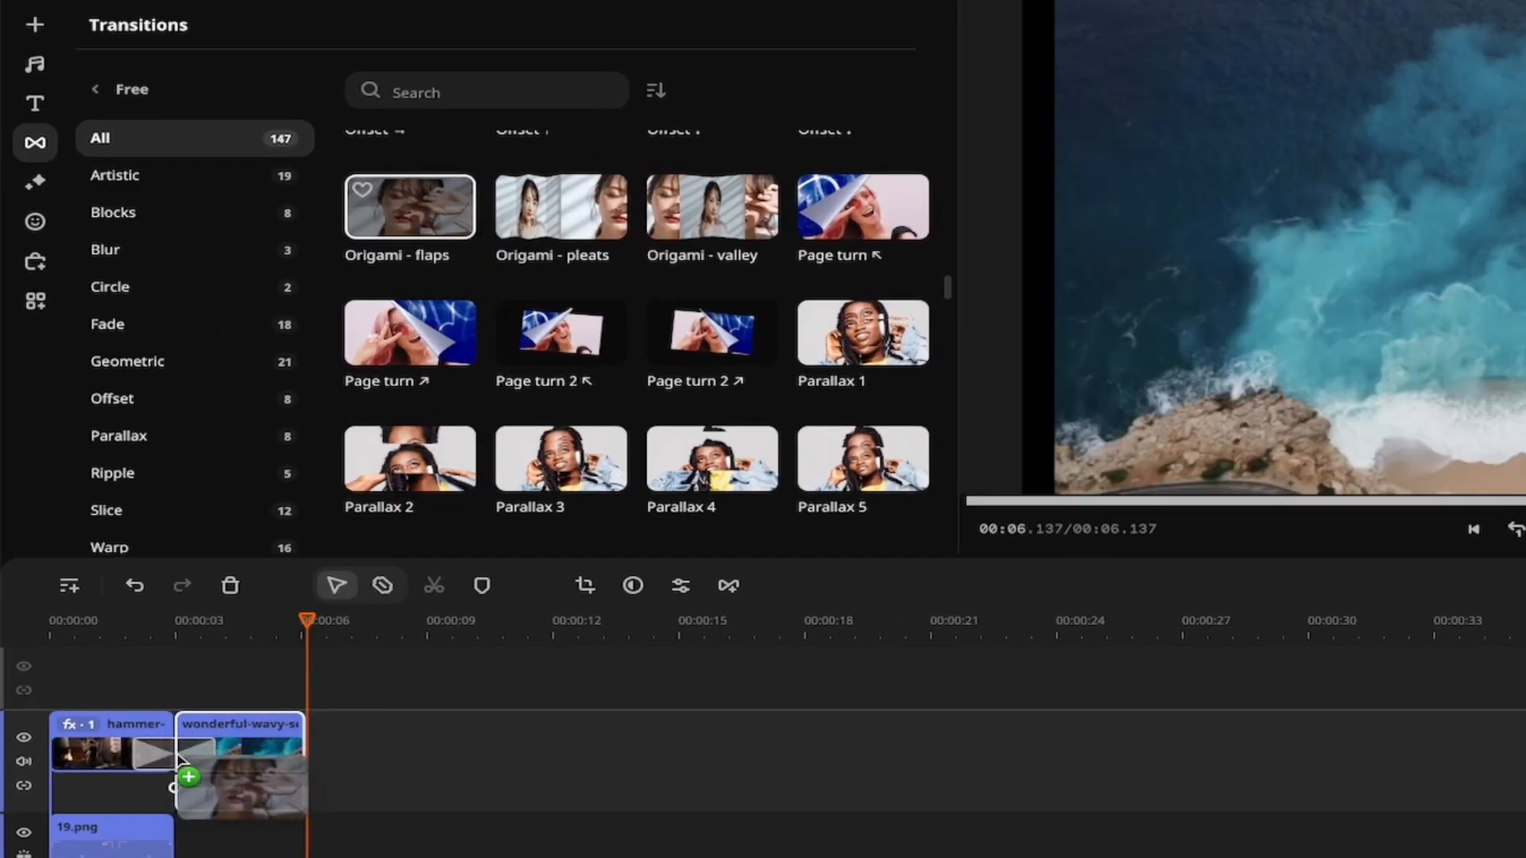
pyautogui.moveTo(179, 759)
pyautogui.mouseDown()
pyautogui.moveTo(254, 647)
pyautogui.moveTo(159, 754)
pyautogui.mouseUp()
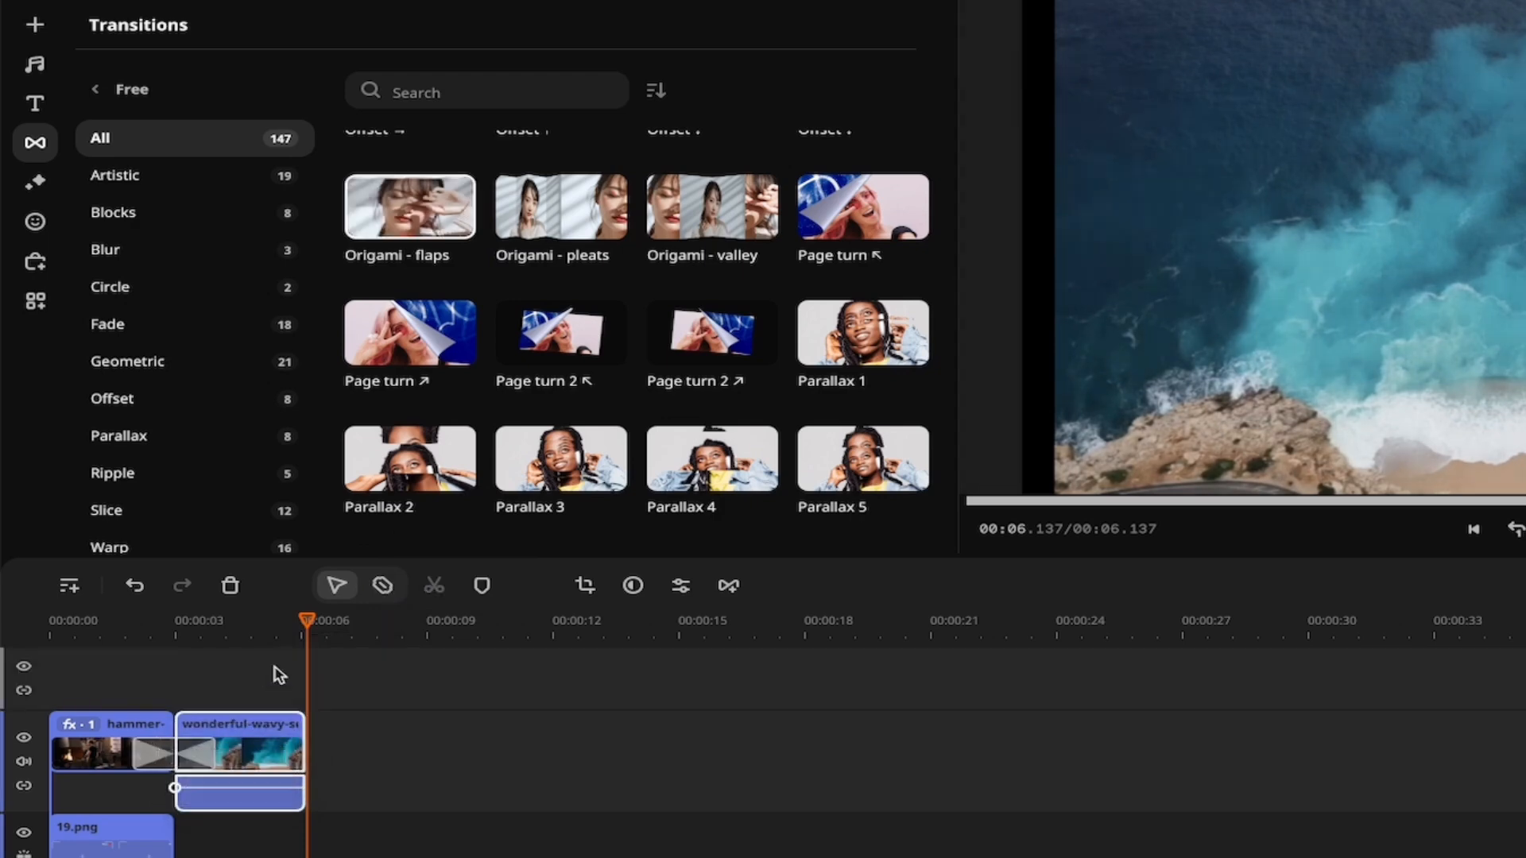
# Play back the timeline from about 00:01.575 to check the transition between the two clips
pyautogui.scroll(8, 267, 748)
pyautogui.scroll(-6, 264, 768)
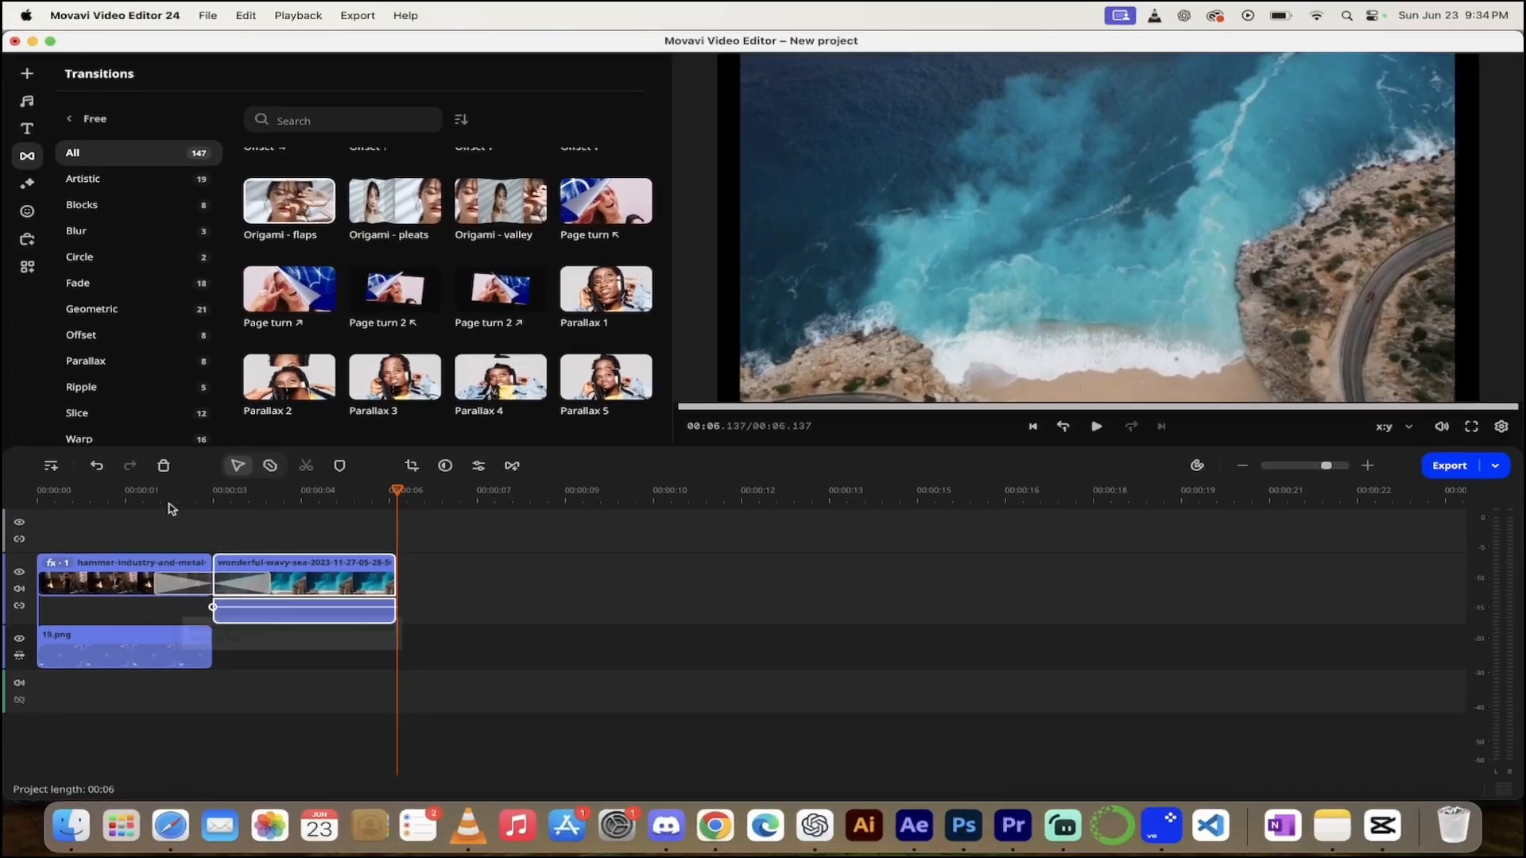
pyautogui.moveTo(240, 606); pyautogui.dragTo(163, 608)
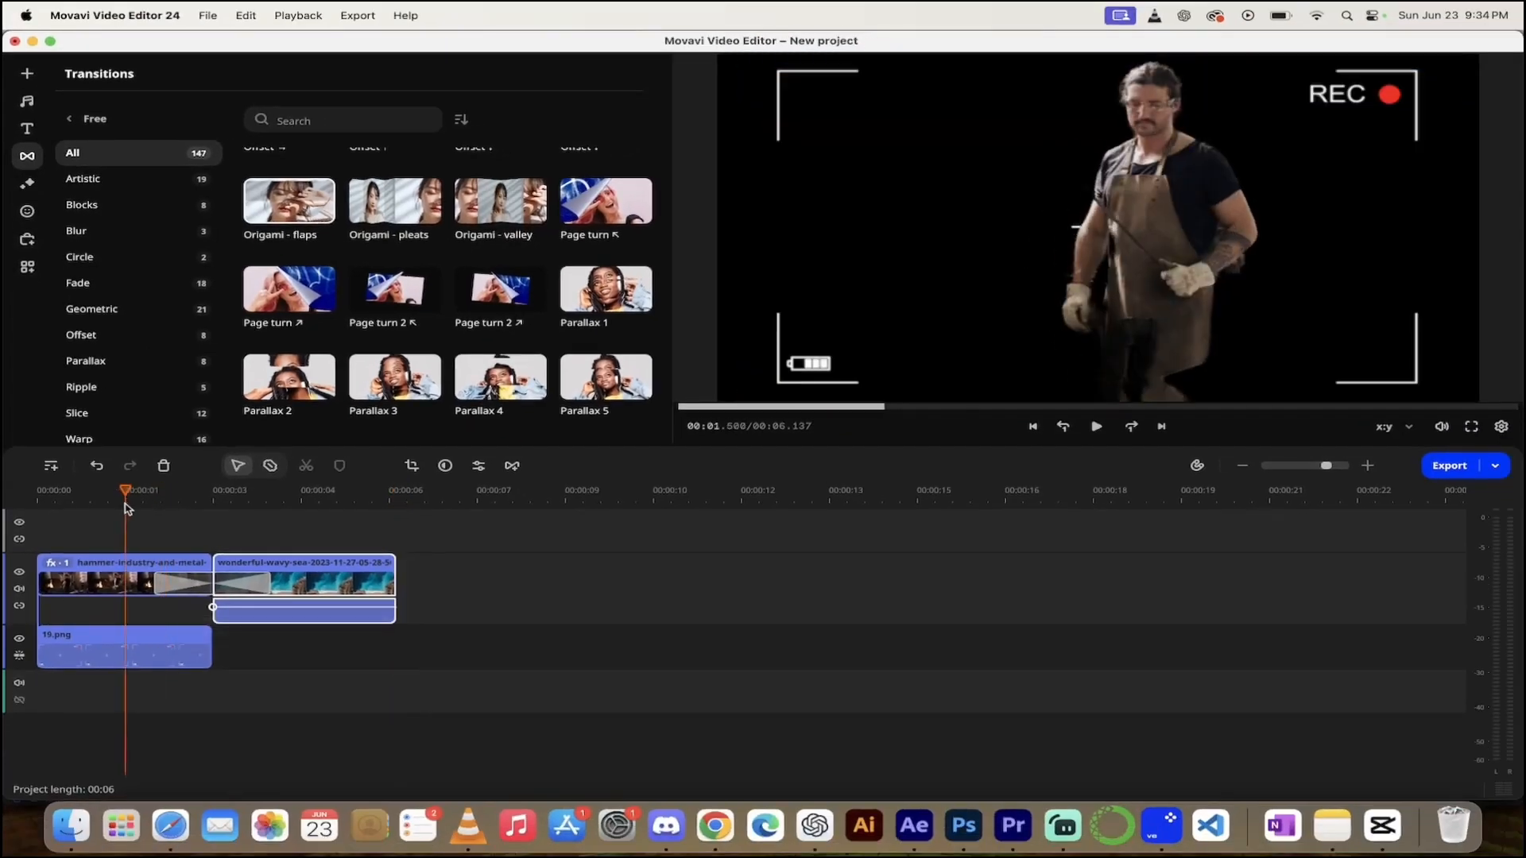
pyautogui.moveTo(125, 509); pyautogui.dragTo(129, 503)
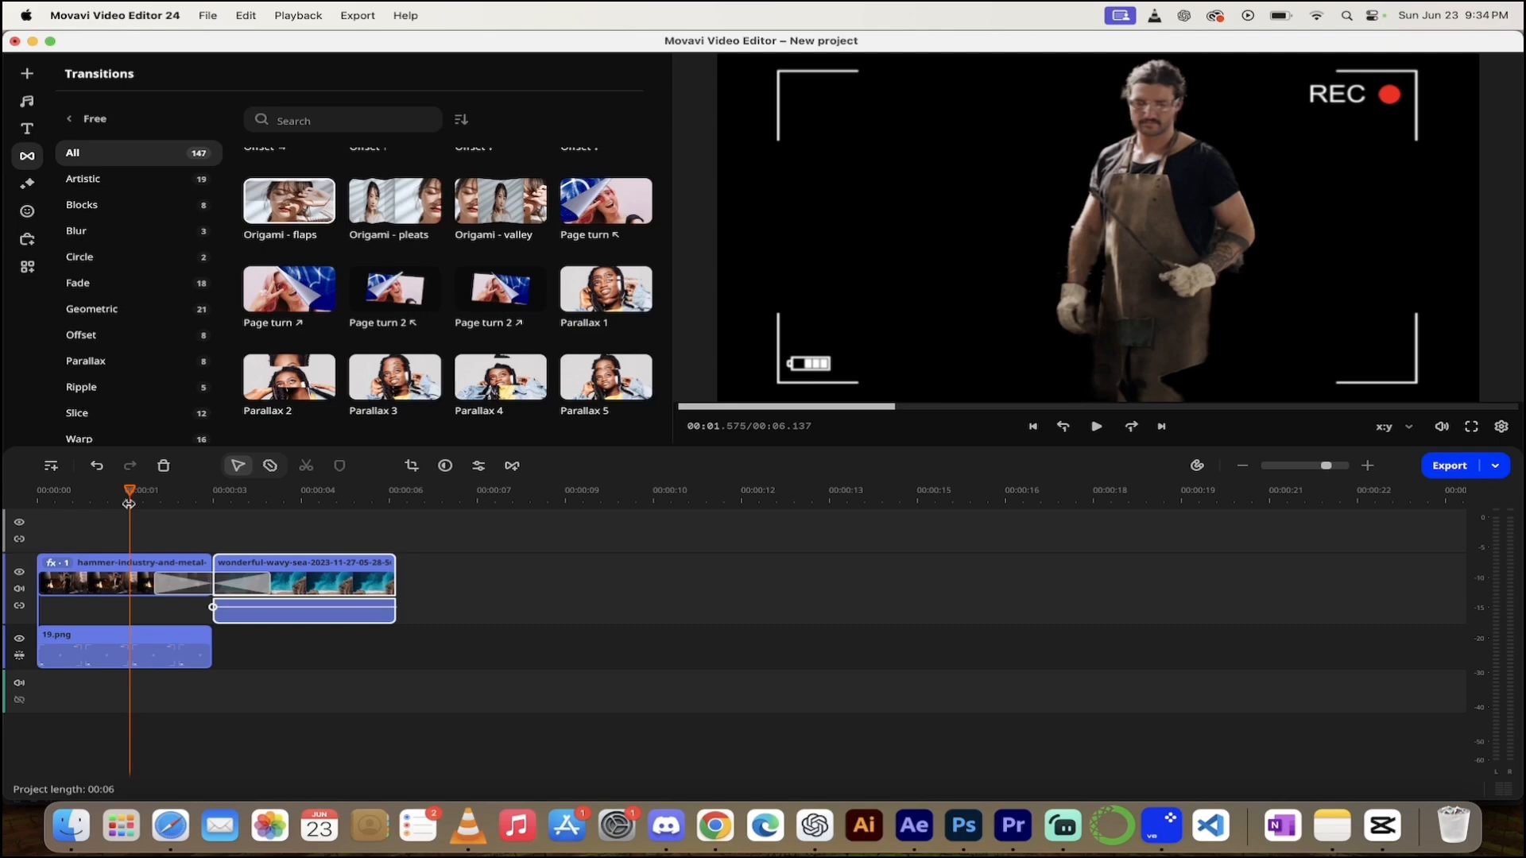
pyautogui.press('space')
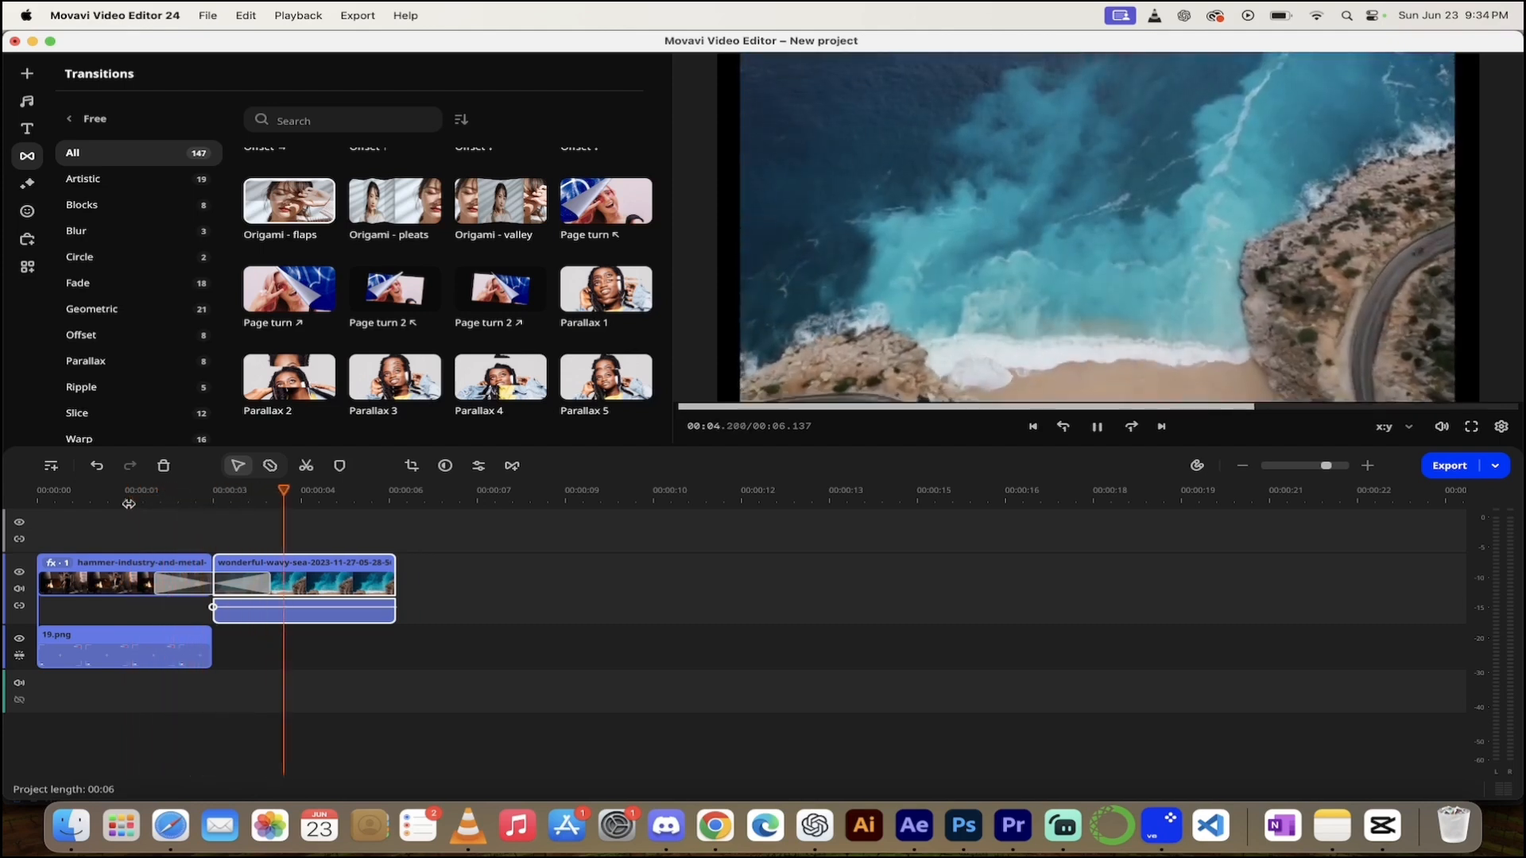
pyautogui.press('space')
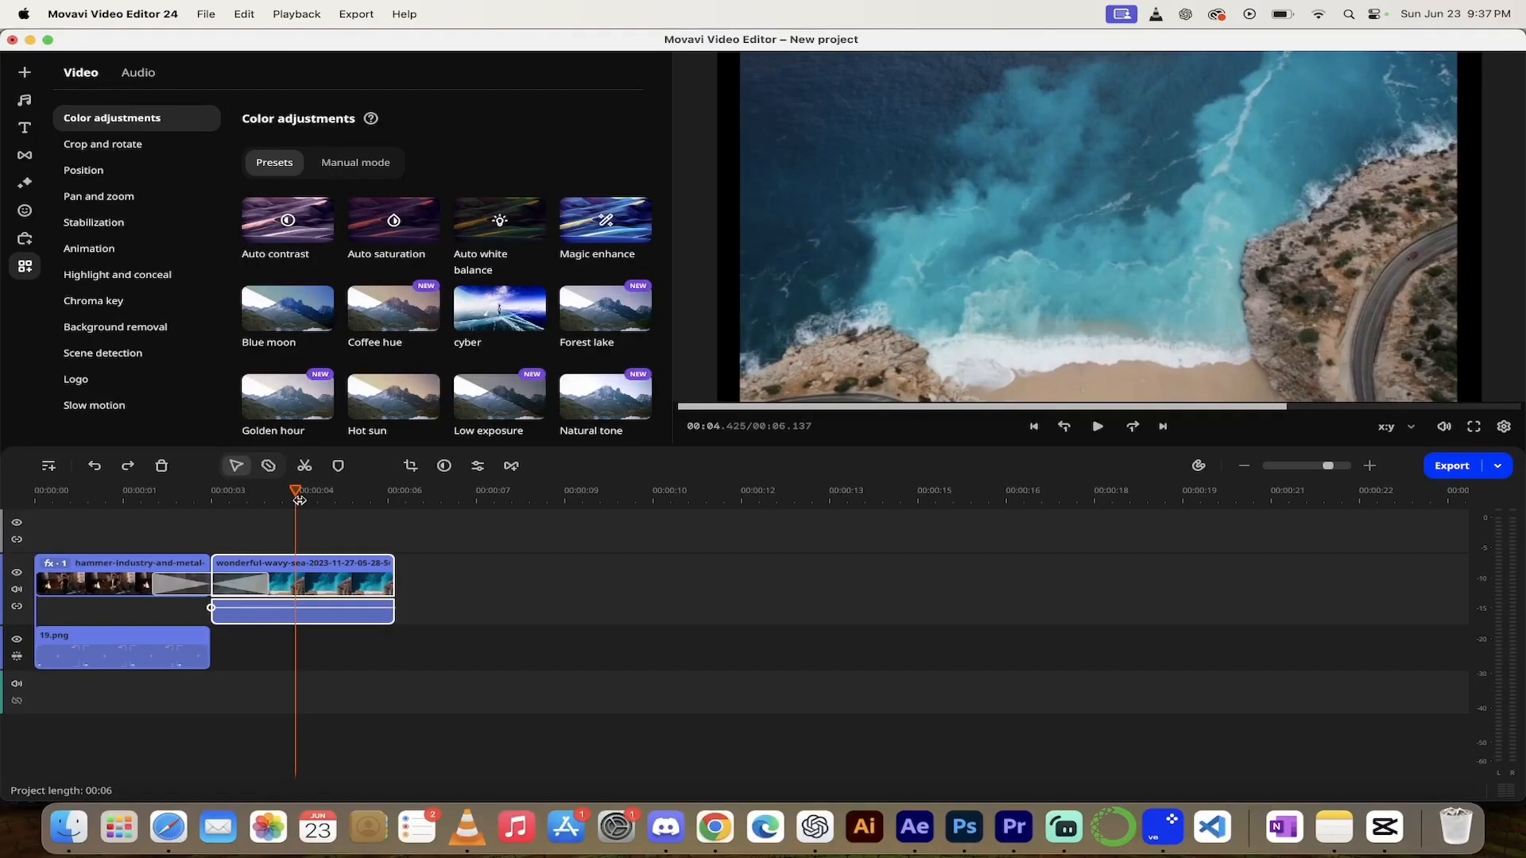
# Place the playhead at about 00:04.590 within the sea clip and browse the featured filters
pyautogui.moveTo(299, 499); pyautogui.dragTo(232, 499)
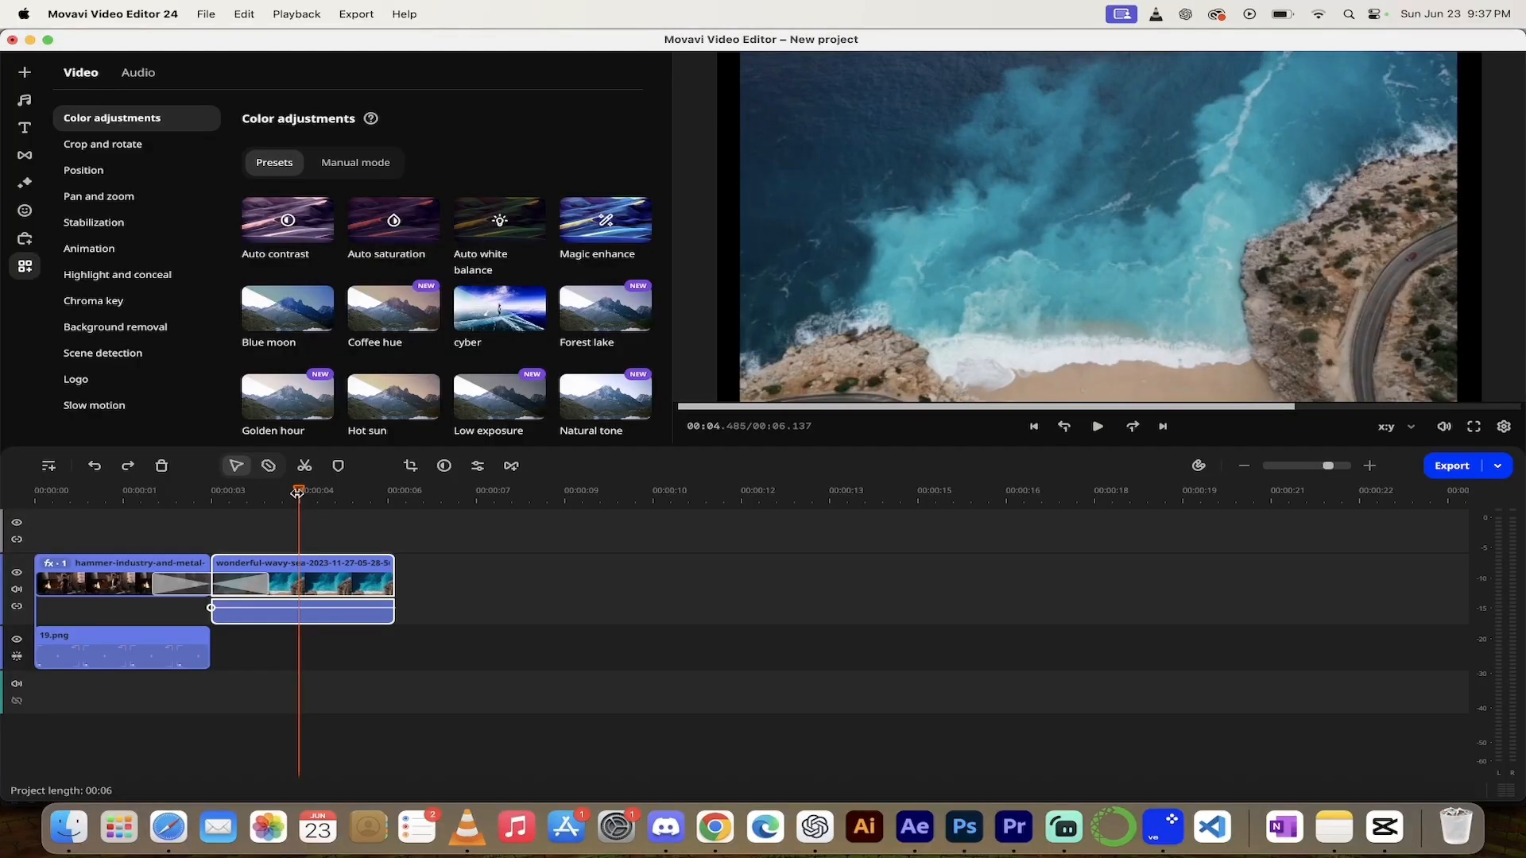
pyautogui.moveTo(297, 493); pyautogui.dragTo(304, 492)
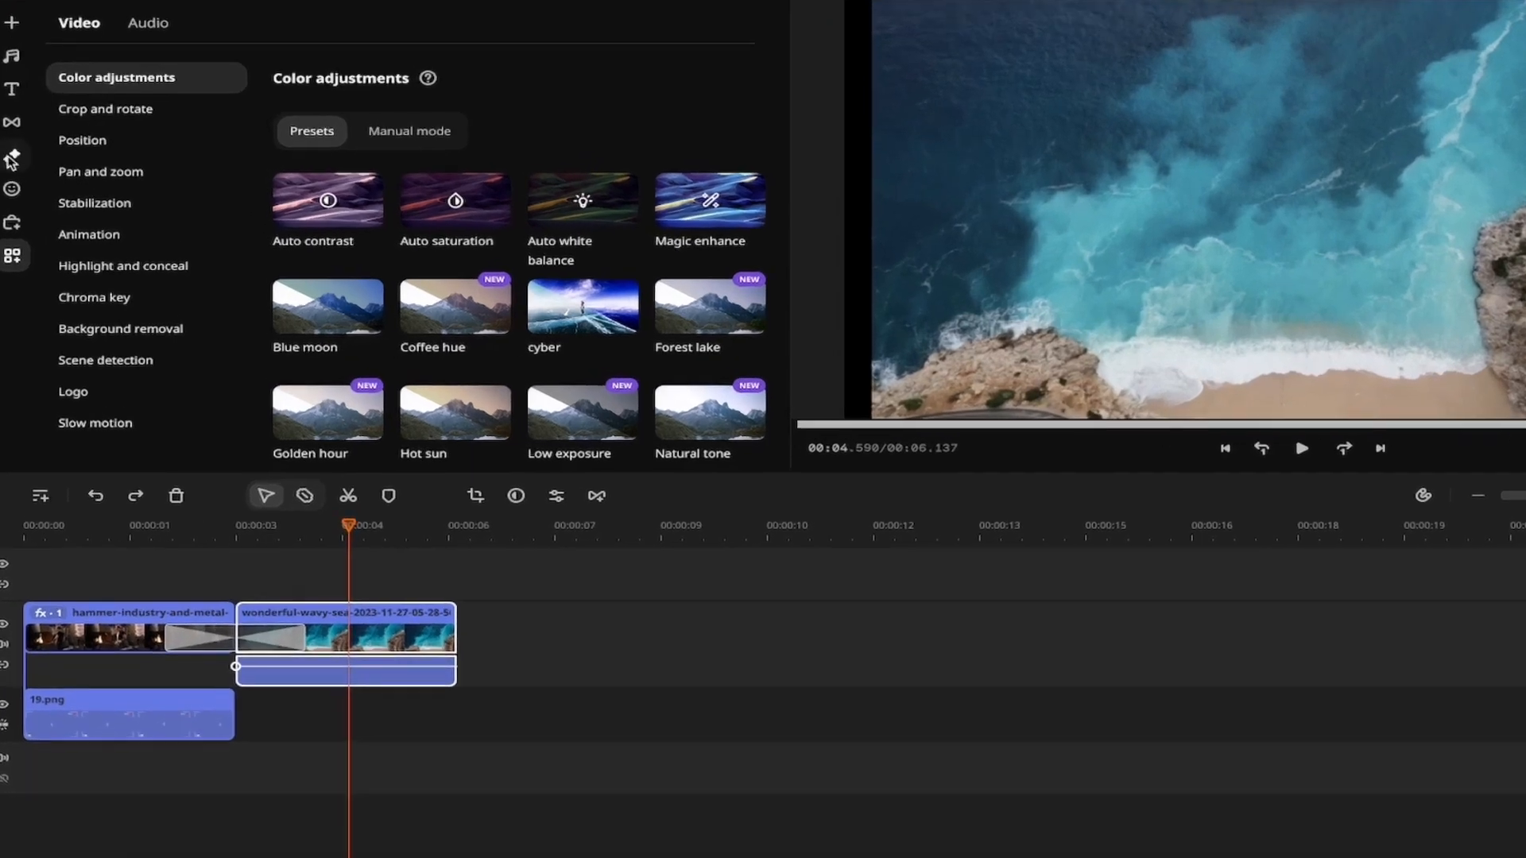
pyautogui.click(11, 162)
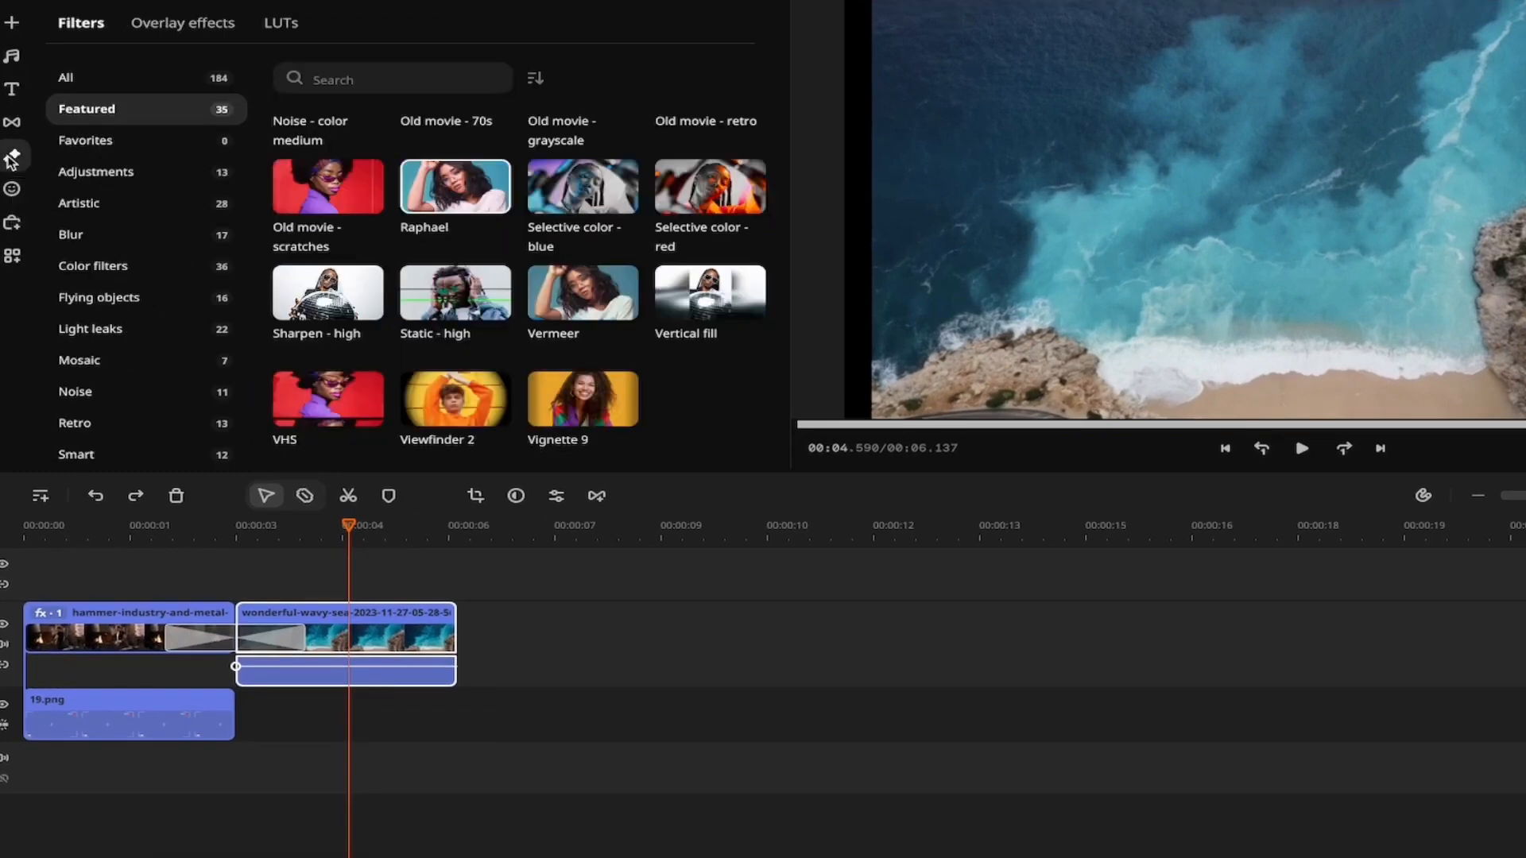
pyautogui.scroll(6, 471, 287)
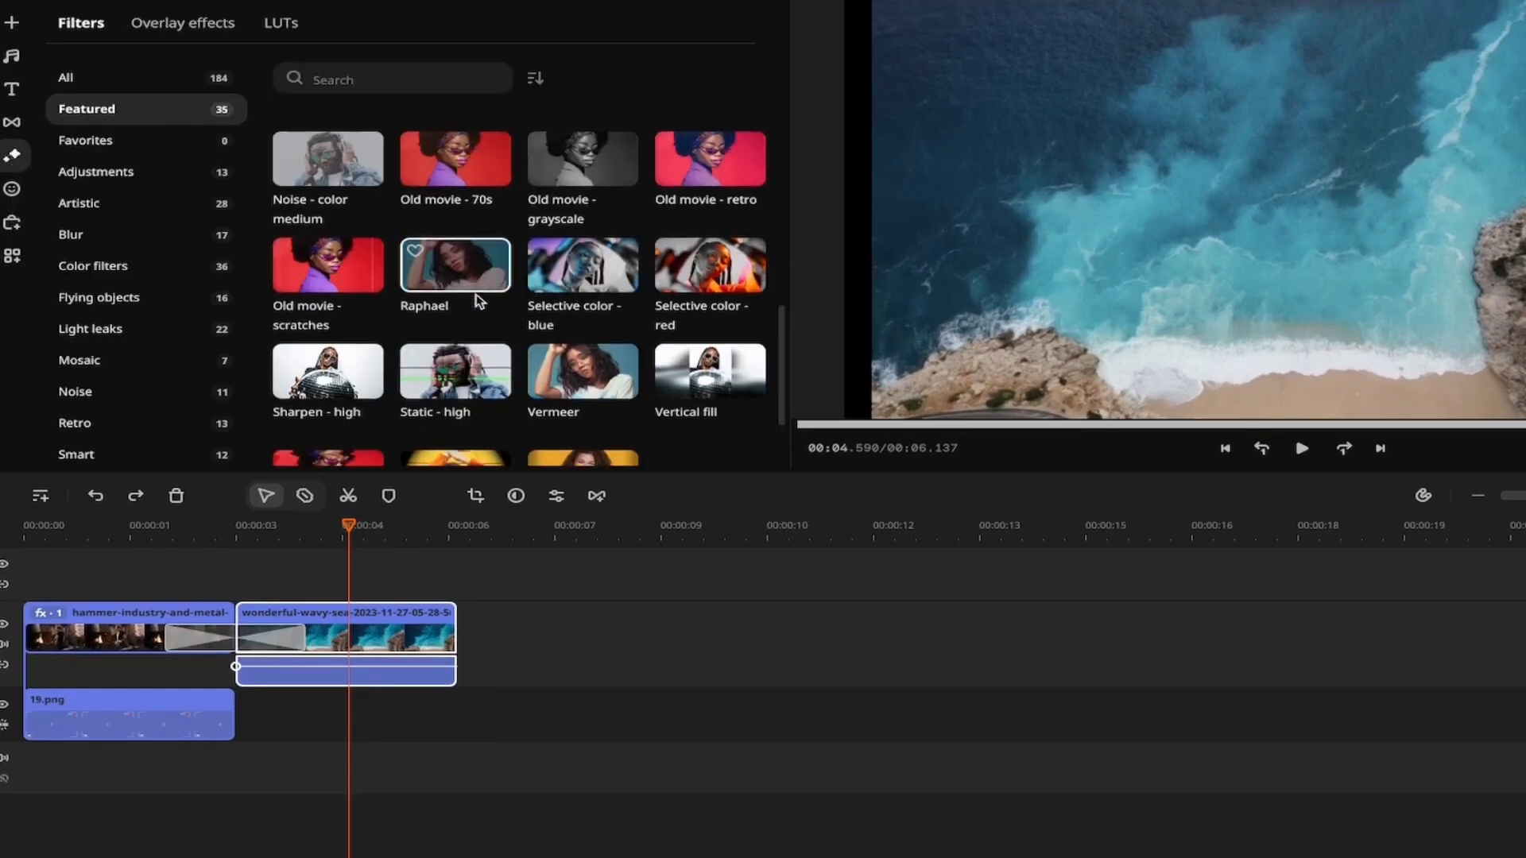
pyautogui.scroll(-1, 468, 238)
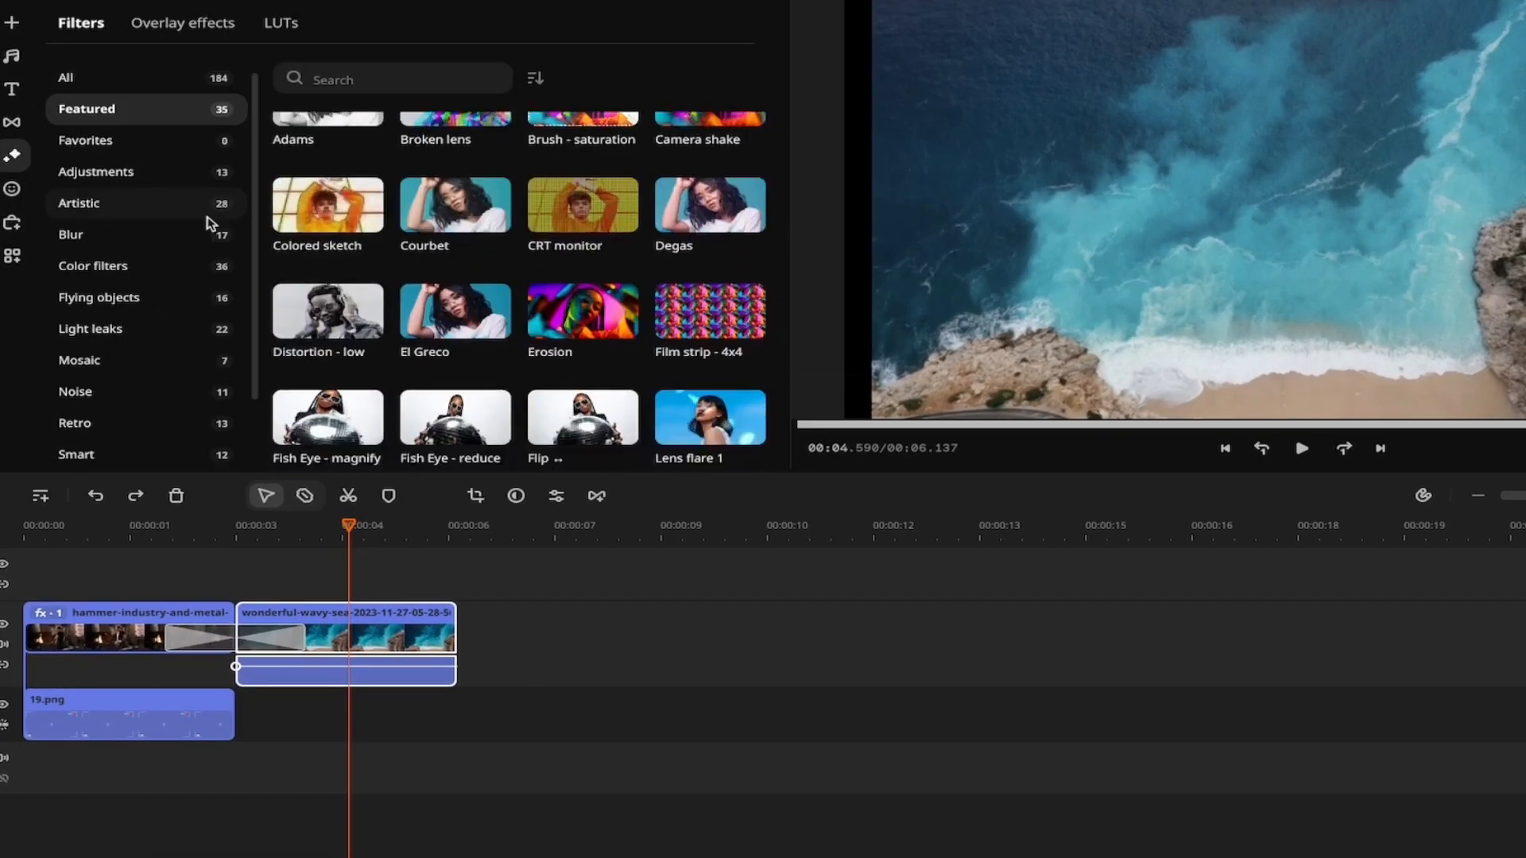
# Try the Levitan color filter on the wonderful-wavy-sea clip, and undo it
pyautogui.click(121, 267)
pyautogui.scroll(-1, 429, 290)
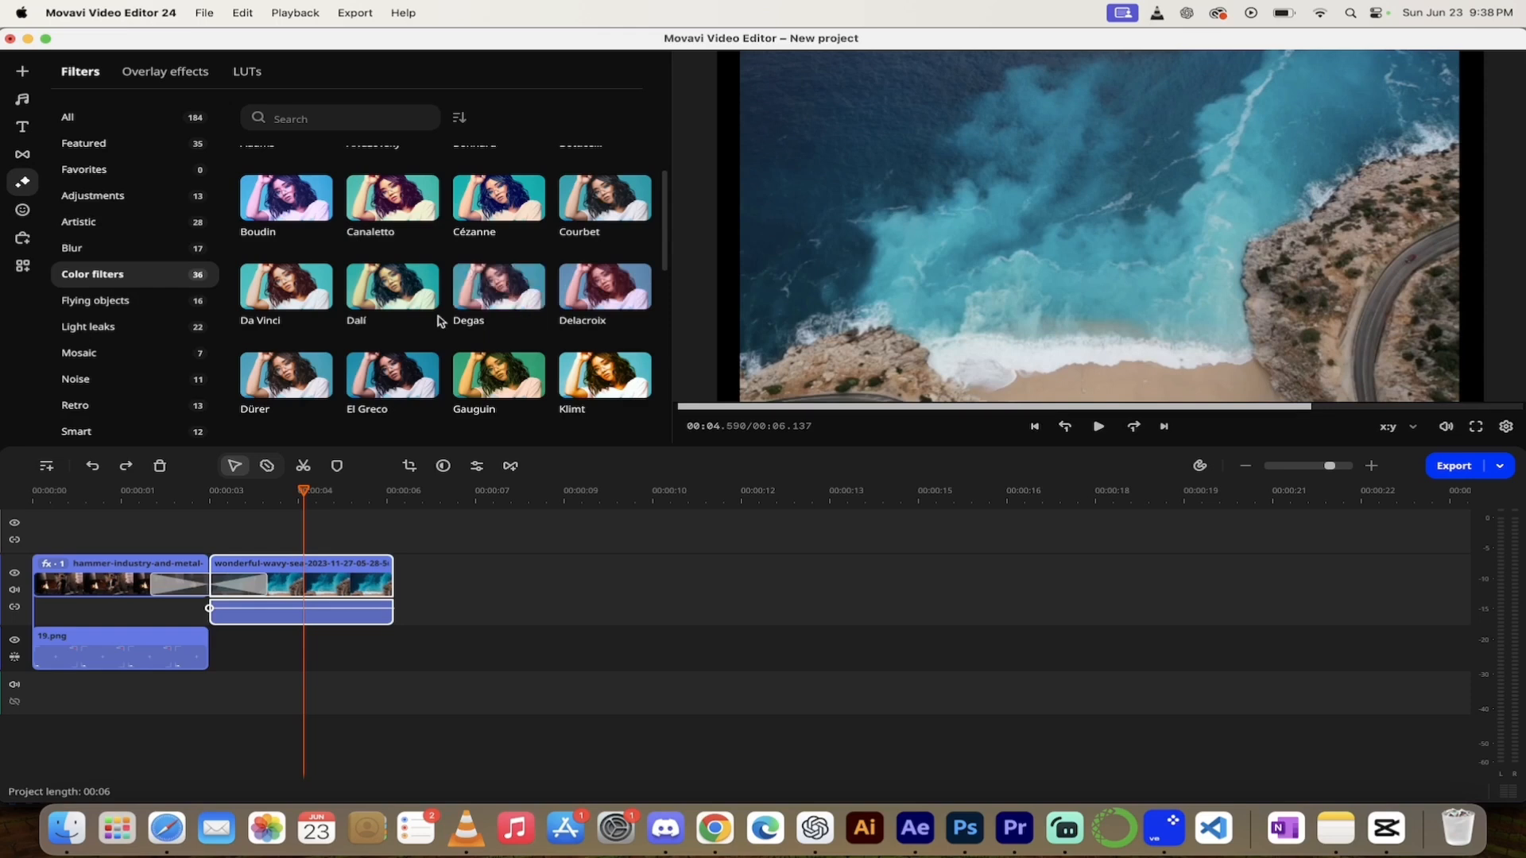
pyautogui.scroll(1, 525, 286)
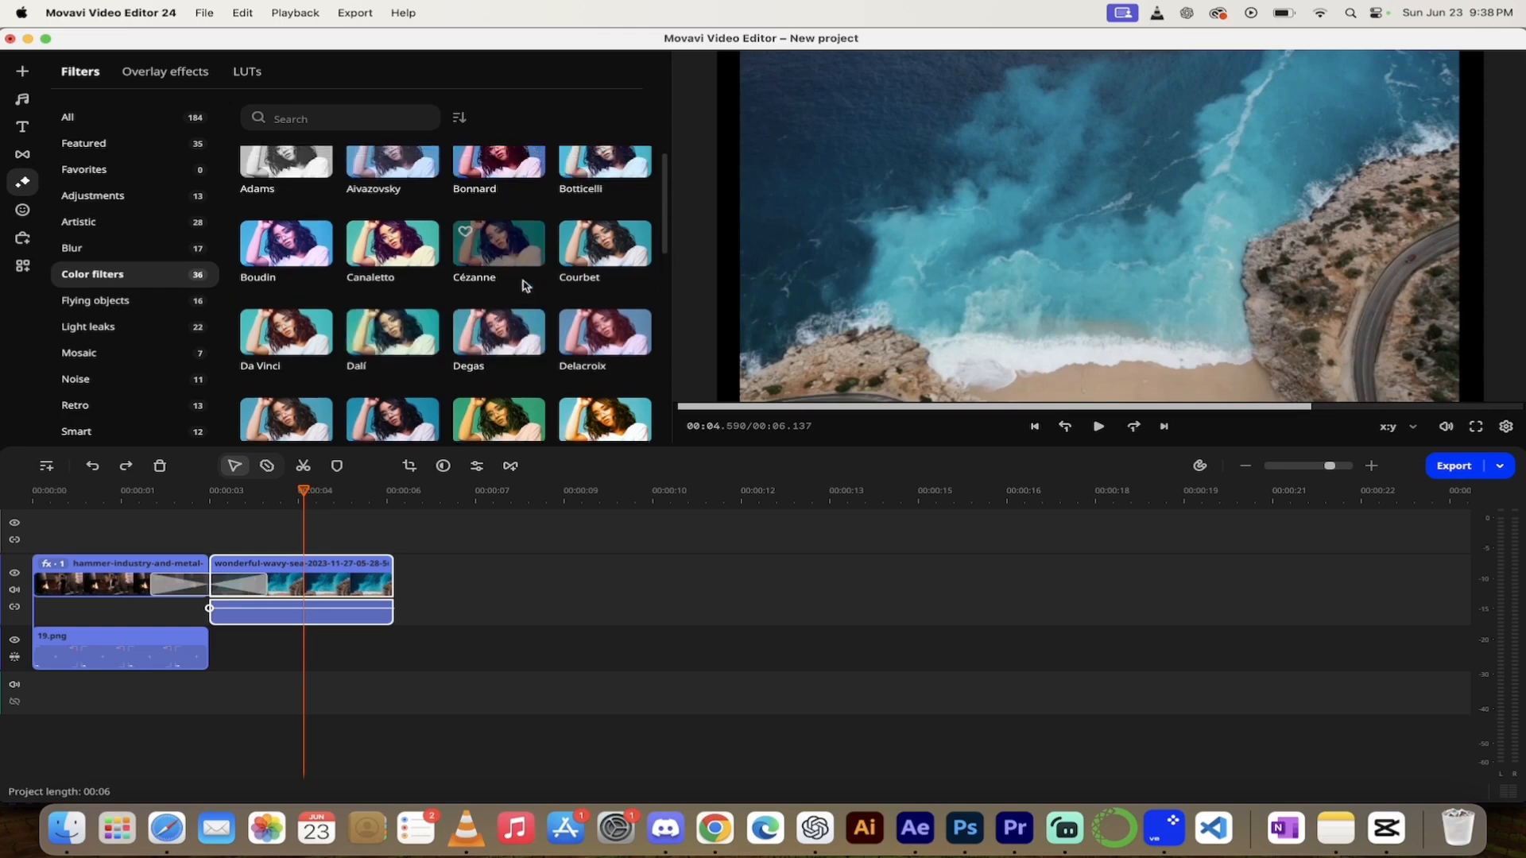
pyautogui.scroll(1, 582, 270)
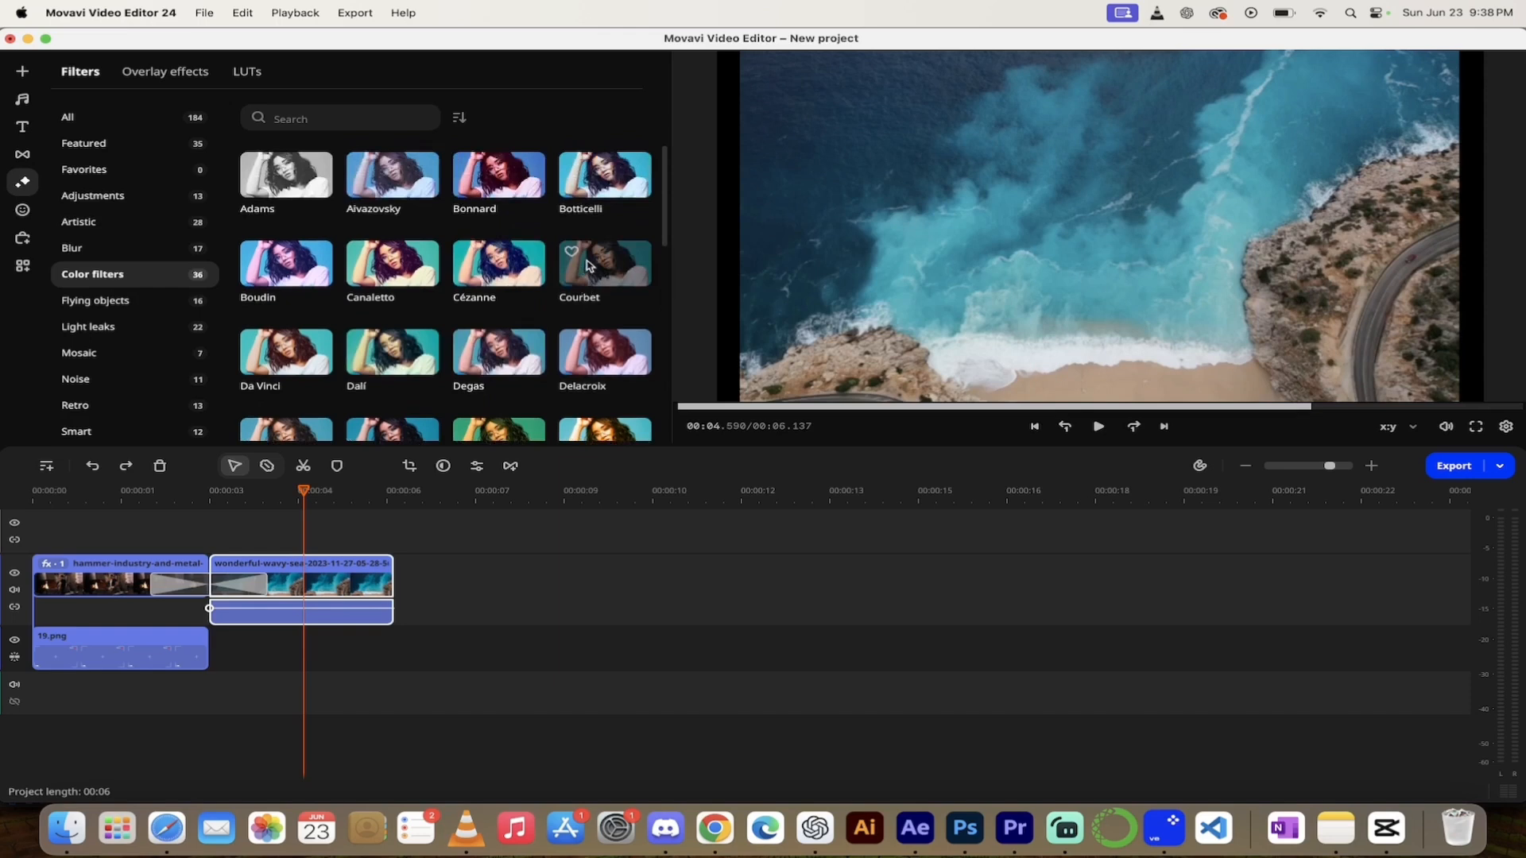
pyautogui.scroll(-5, 587, 264)
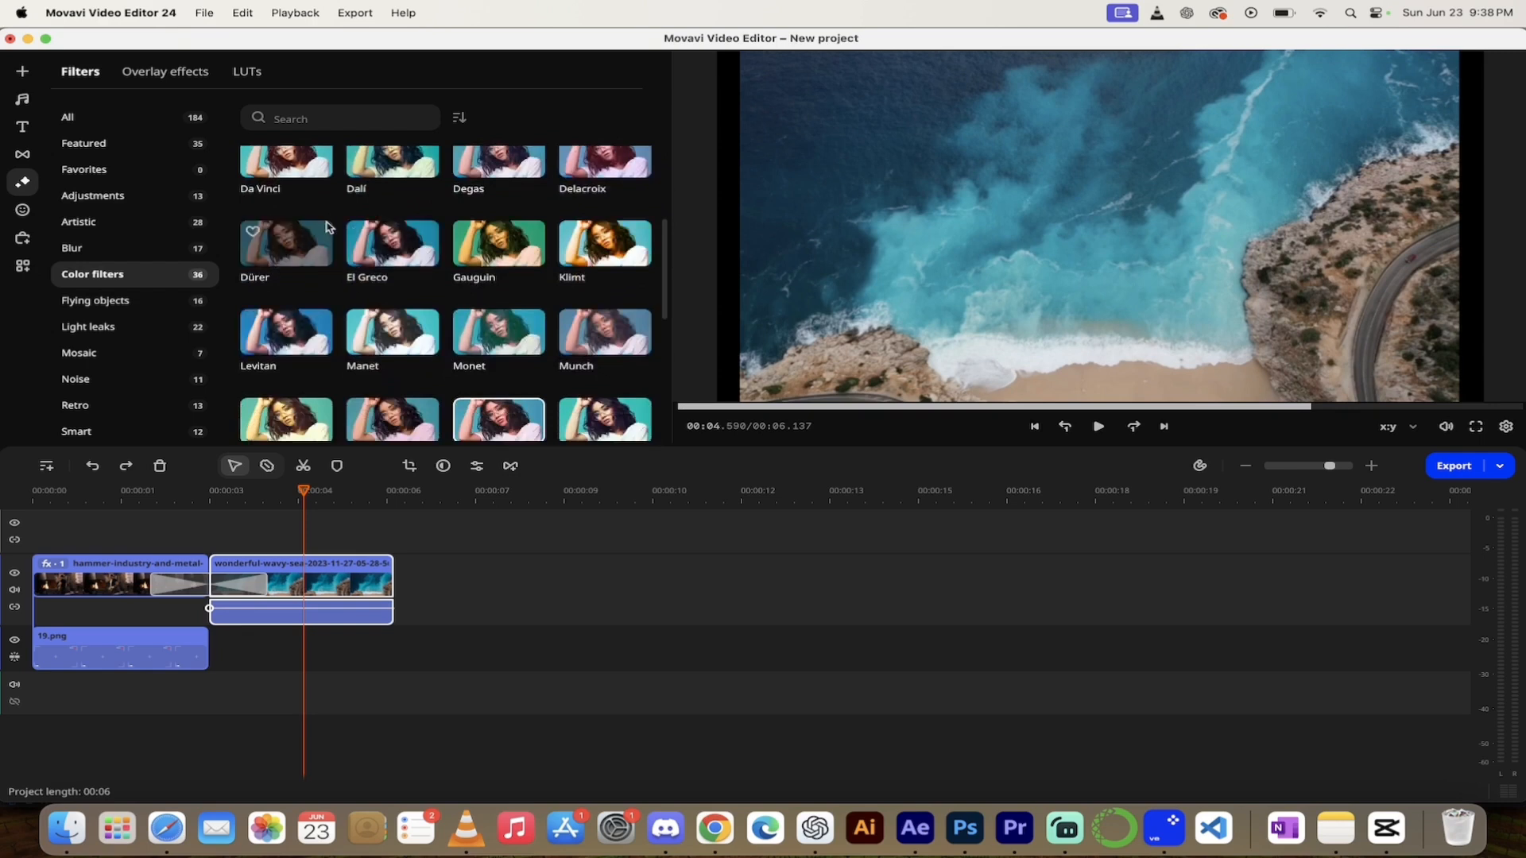
pyautogui.scroll(2, 329, 294)
pyautogui.scroll(-3, 329, 299)
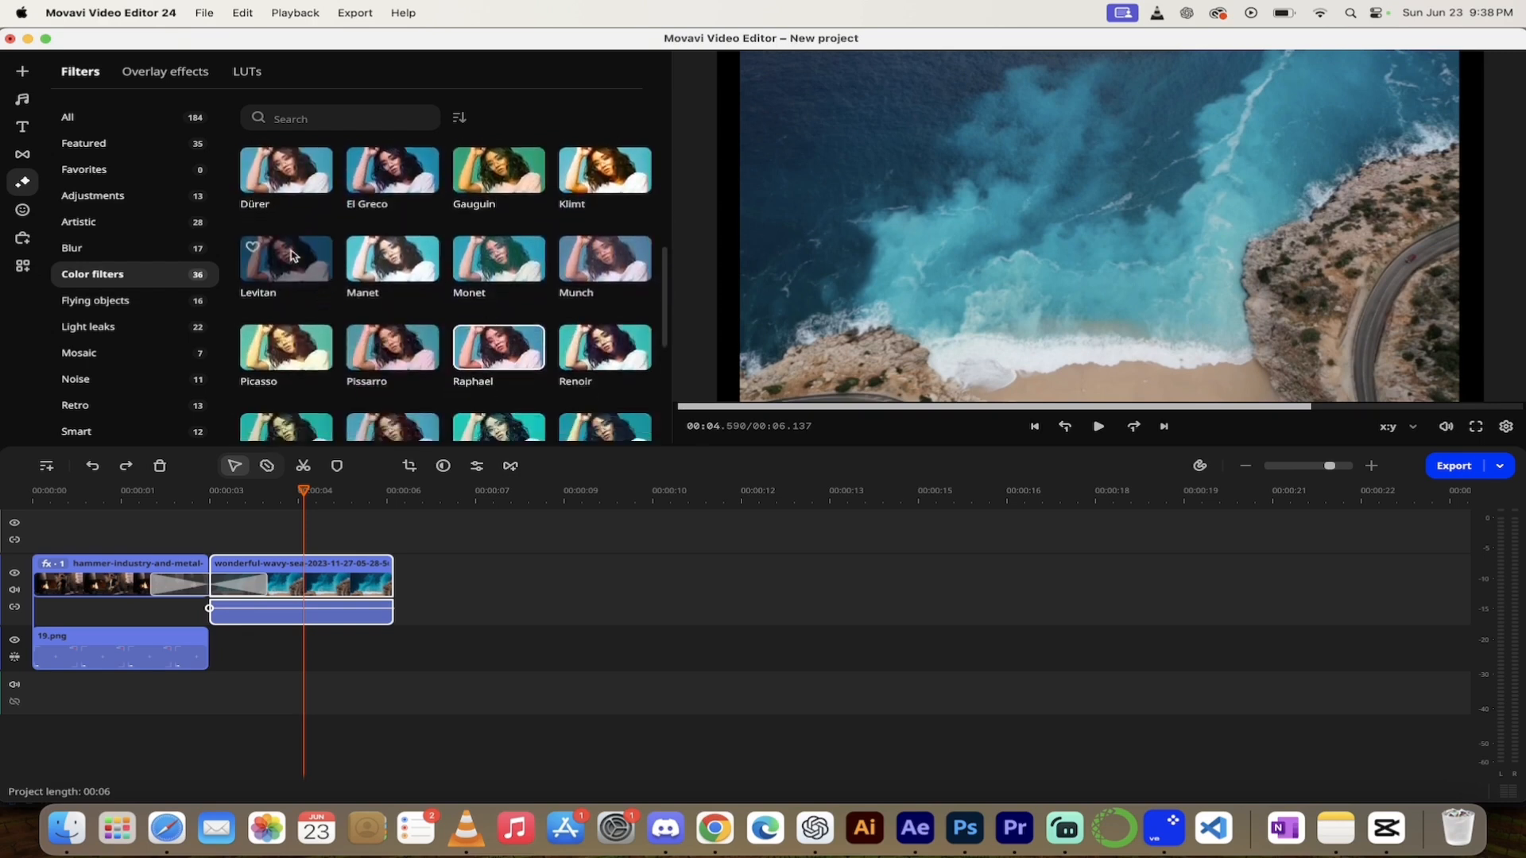
pyautogui.moveTo(293, 256)
pyautogui.mouseDown()
pyautogui.moveTo(280, 511)
pyautogui.moveTo(261, 562)
pyautogui.moveTo(282, 569)
pyautogui.mouseUp()
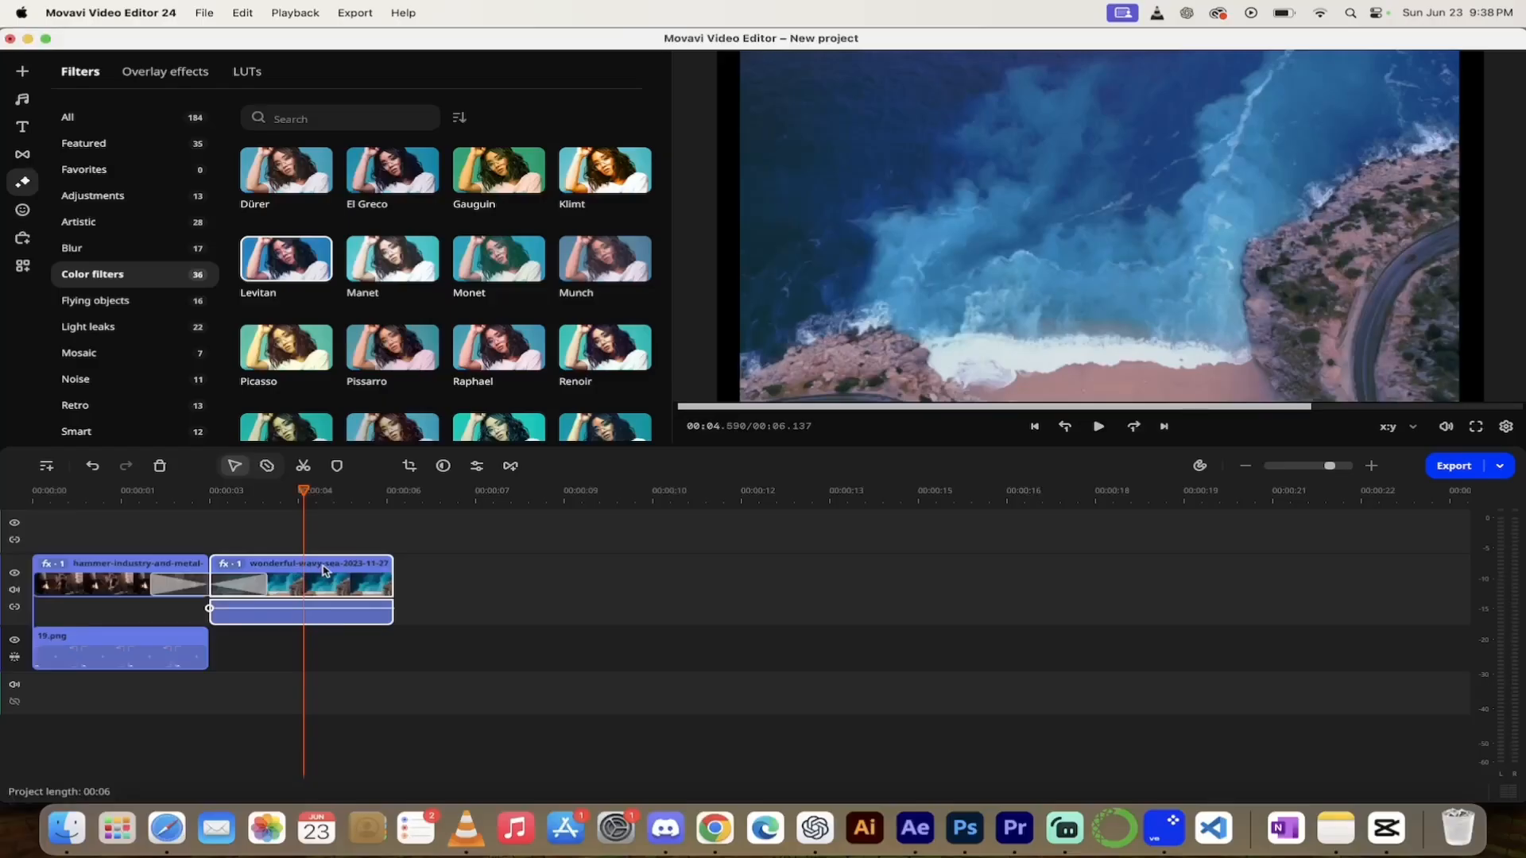
pyautogui.press('super+z')
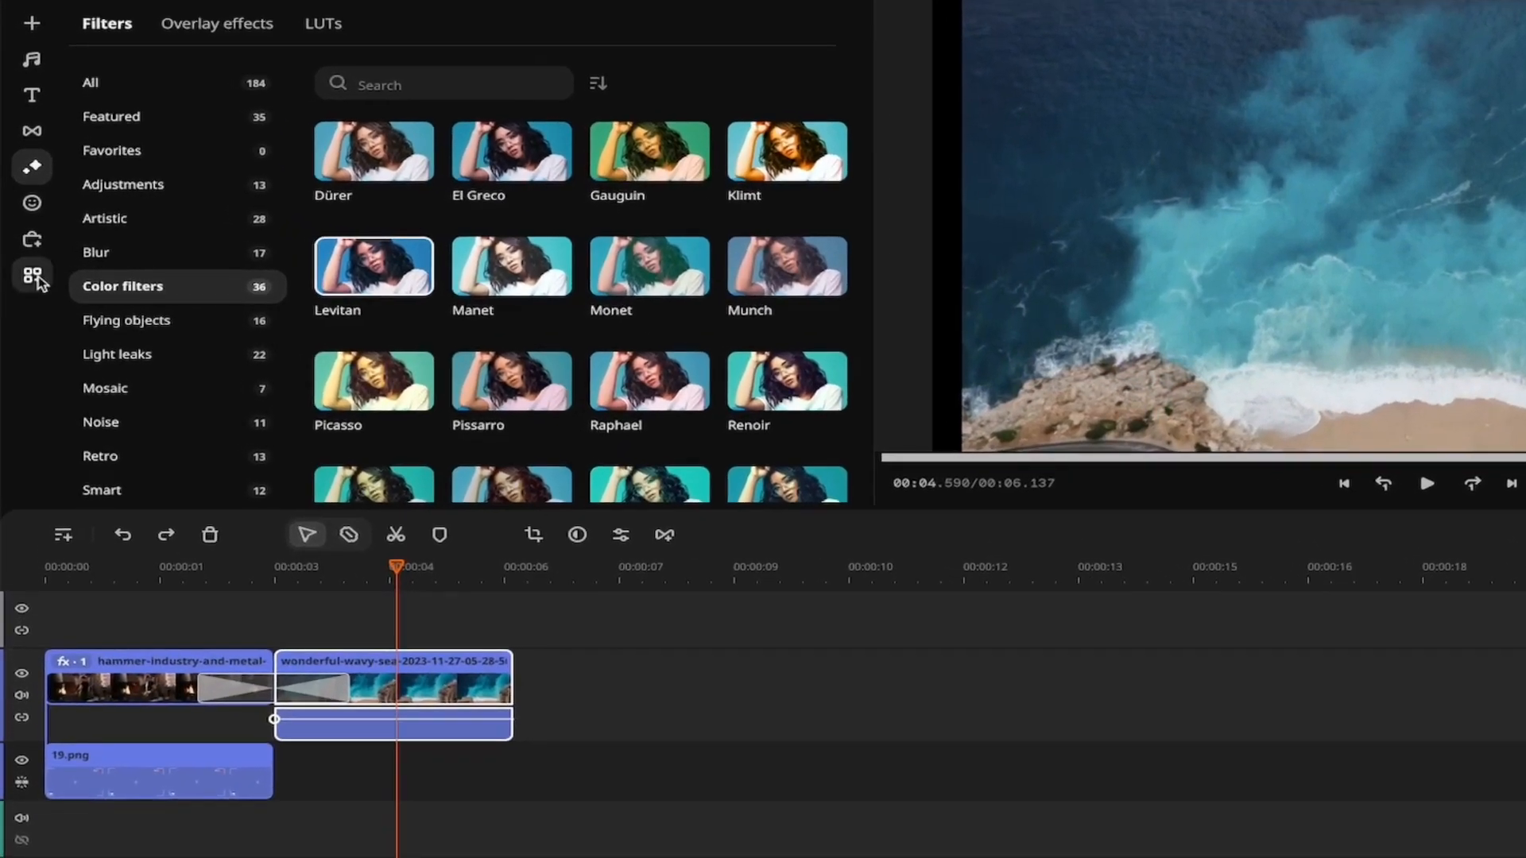
# Try the Magic enhance color preset on the sea clip, play back the result, and undo it
pyautogui.click(32, 275)
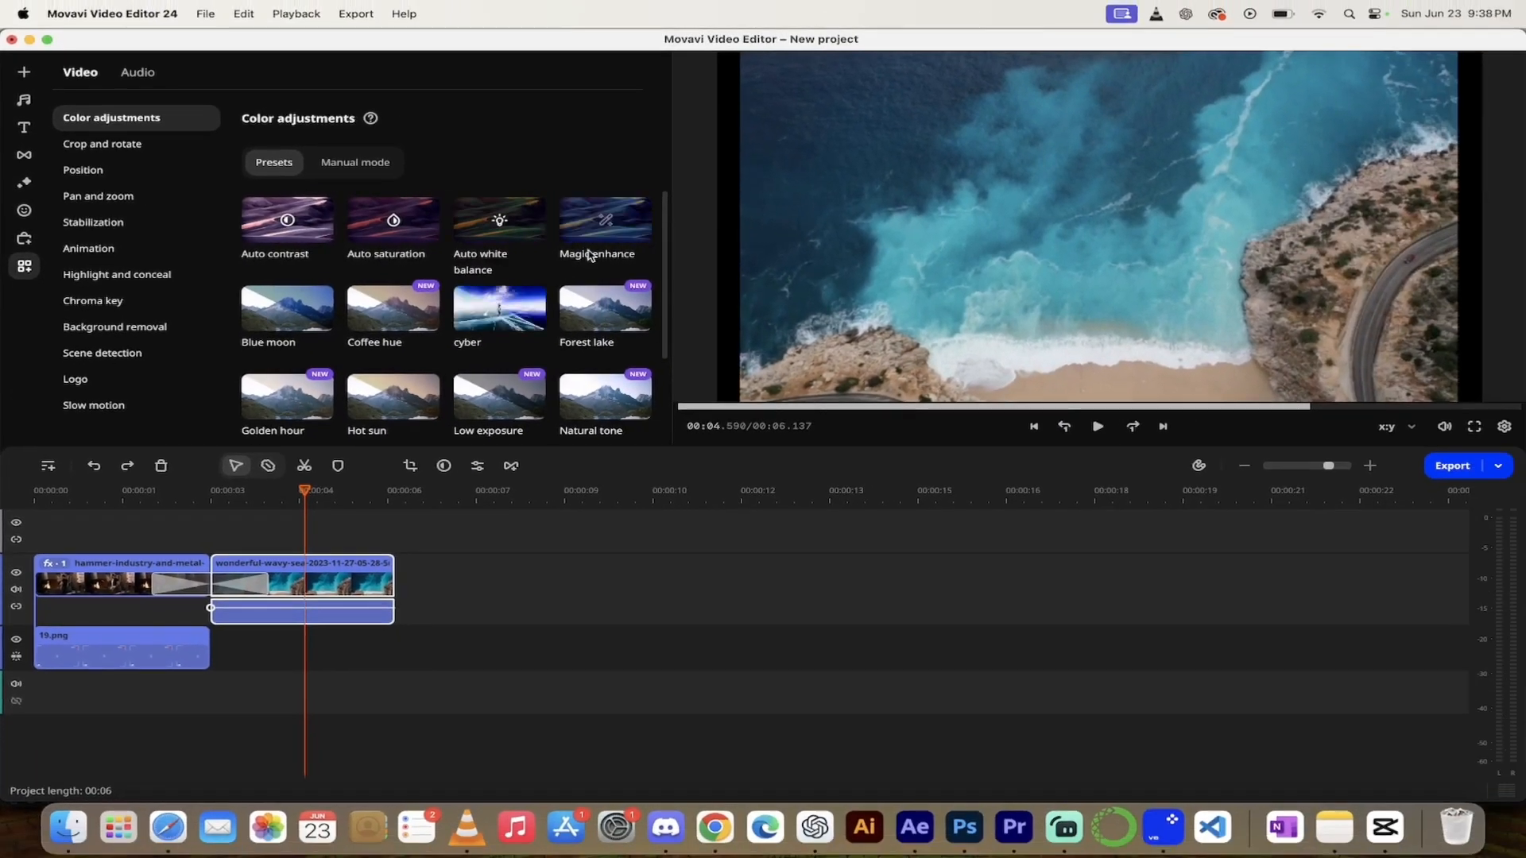
pyautogui.moveTo(623, 219)
pyautogui.mouseDown()
pyautogui.moveTo(621, 316)
pyautogui.moveTo(218, 604)
pyautogui.moveTo(258, 573)
pyautogui.mouseUp()
pyautogui.moveTo(310, 512); pyautogui.dragTo(222, 499)
pyautogui.press('space')
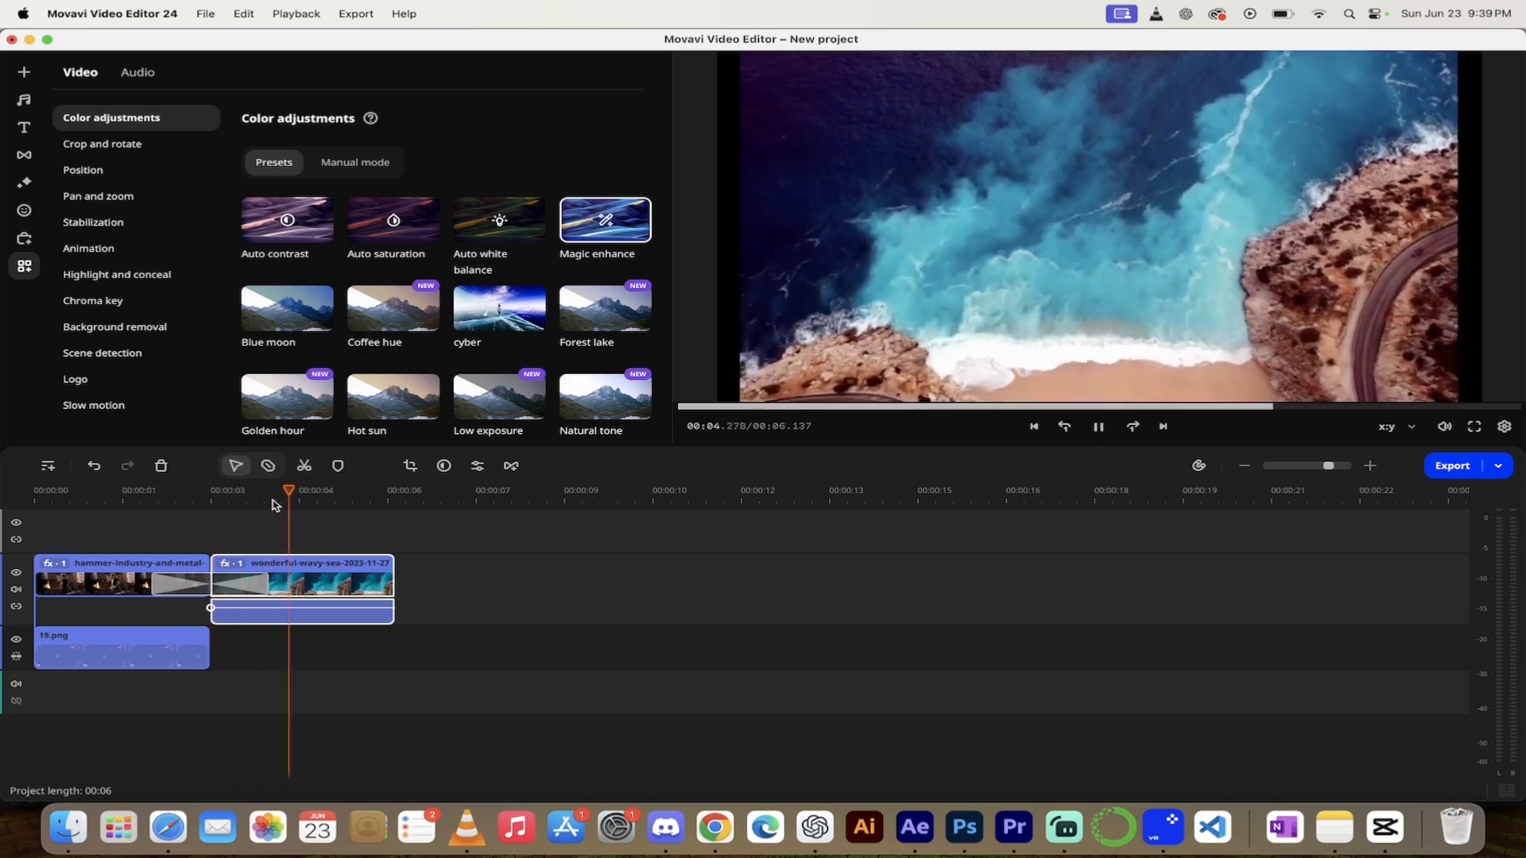
pyautogui.press('space')
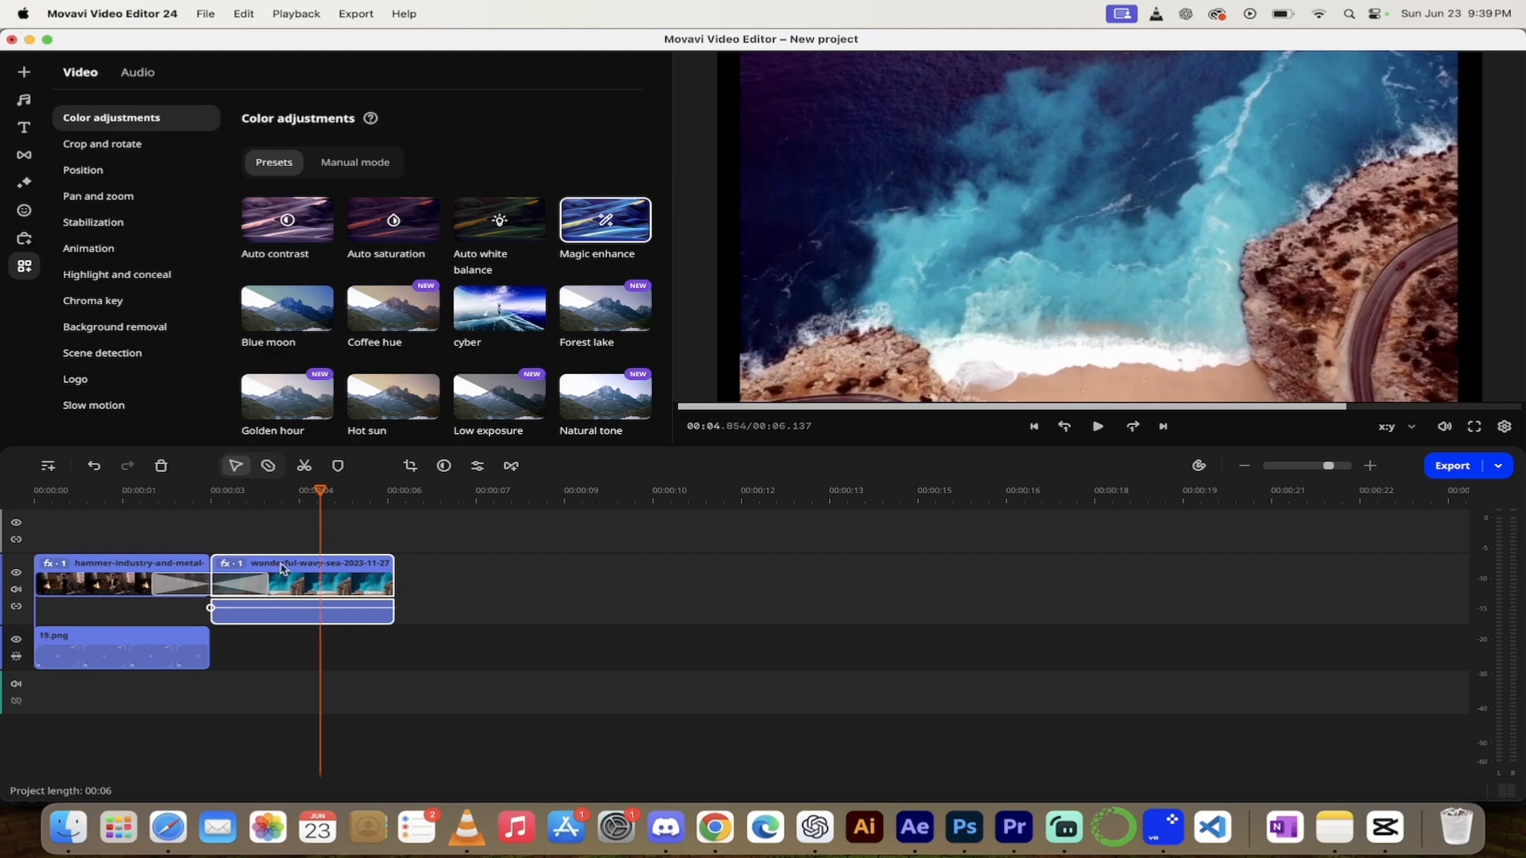
pyautogui.press('super+z')
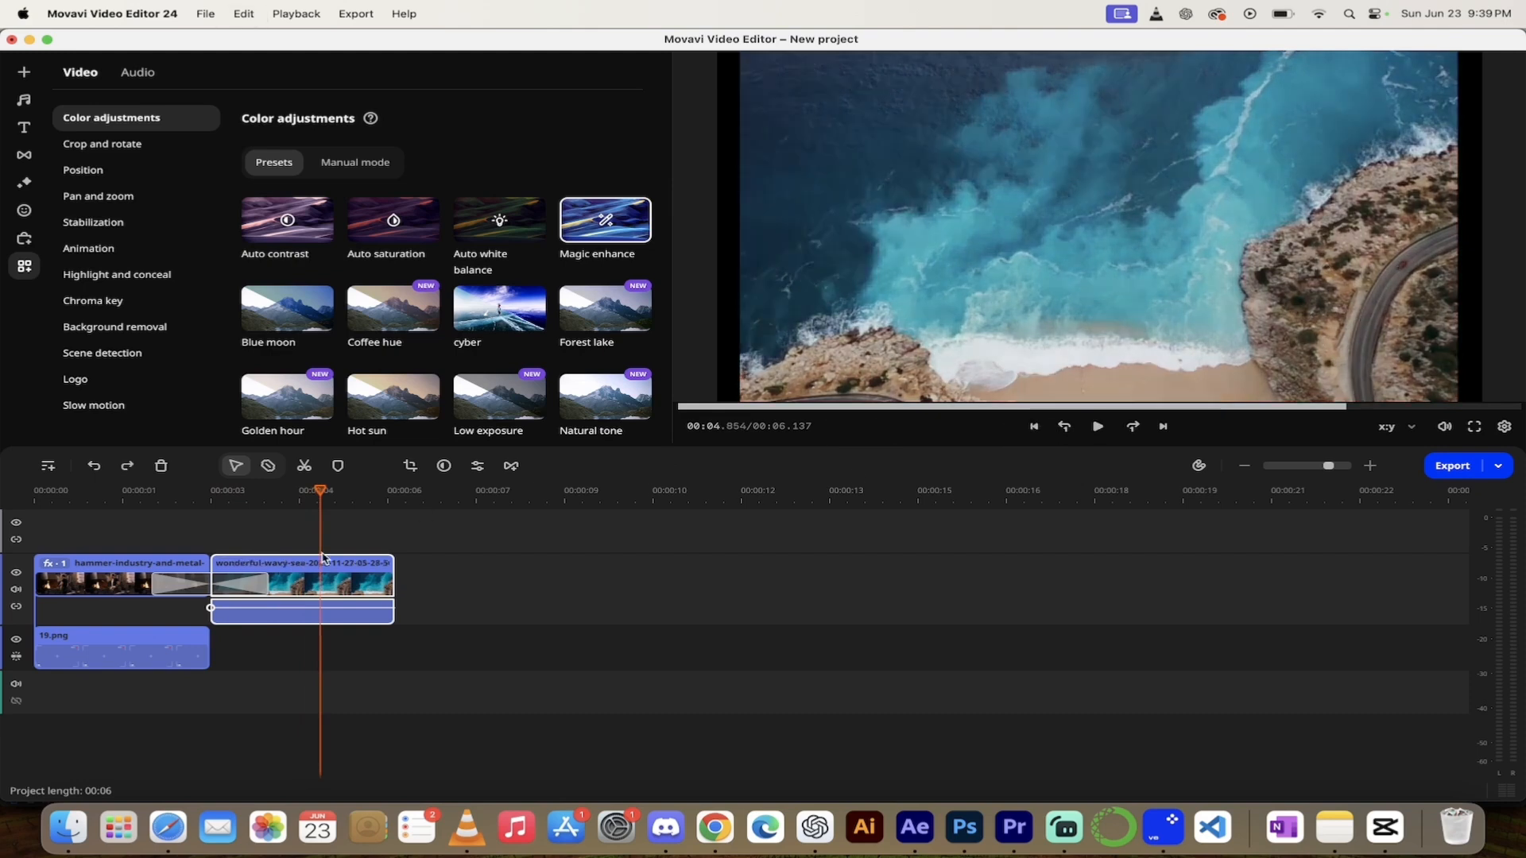
# Manually color-adjust the sea clip: hue 6, temperature -53, tint -8, shadows -19, gamma 5, highlights 5, plus higher saturation
pyautogui.click(348, 165)
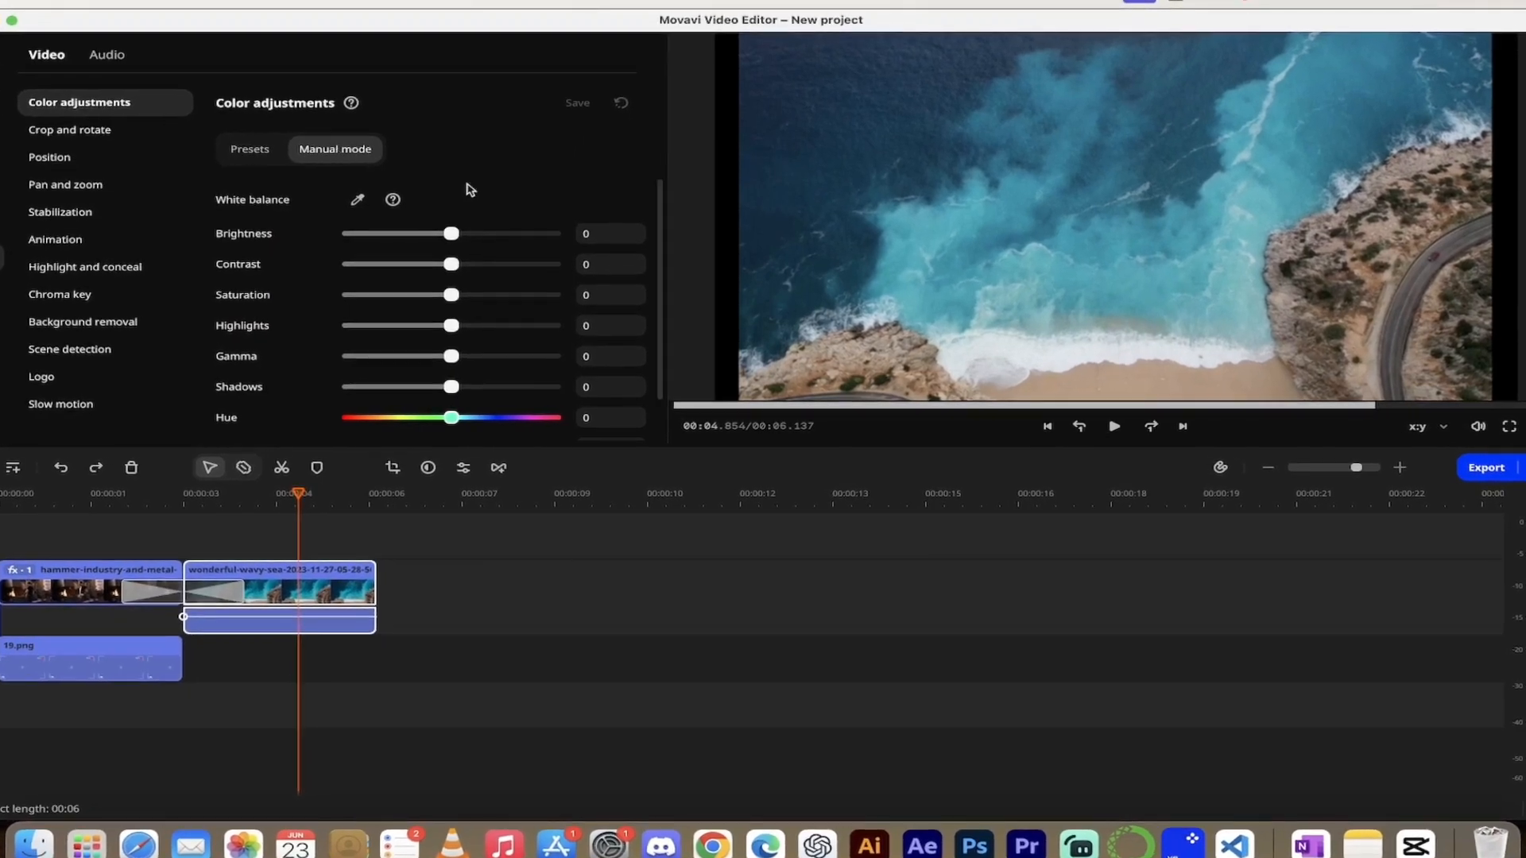
pyautogui.moveTo(658, 223); pyautogui.dragTo(658, 283)
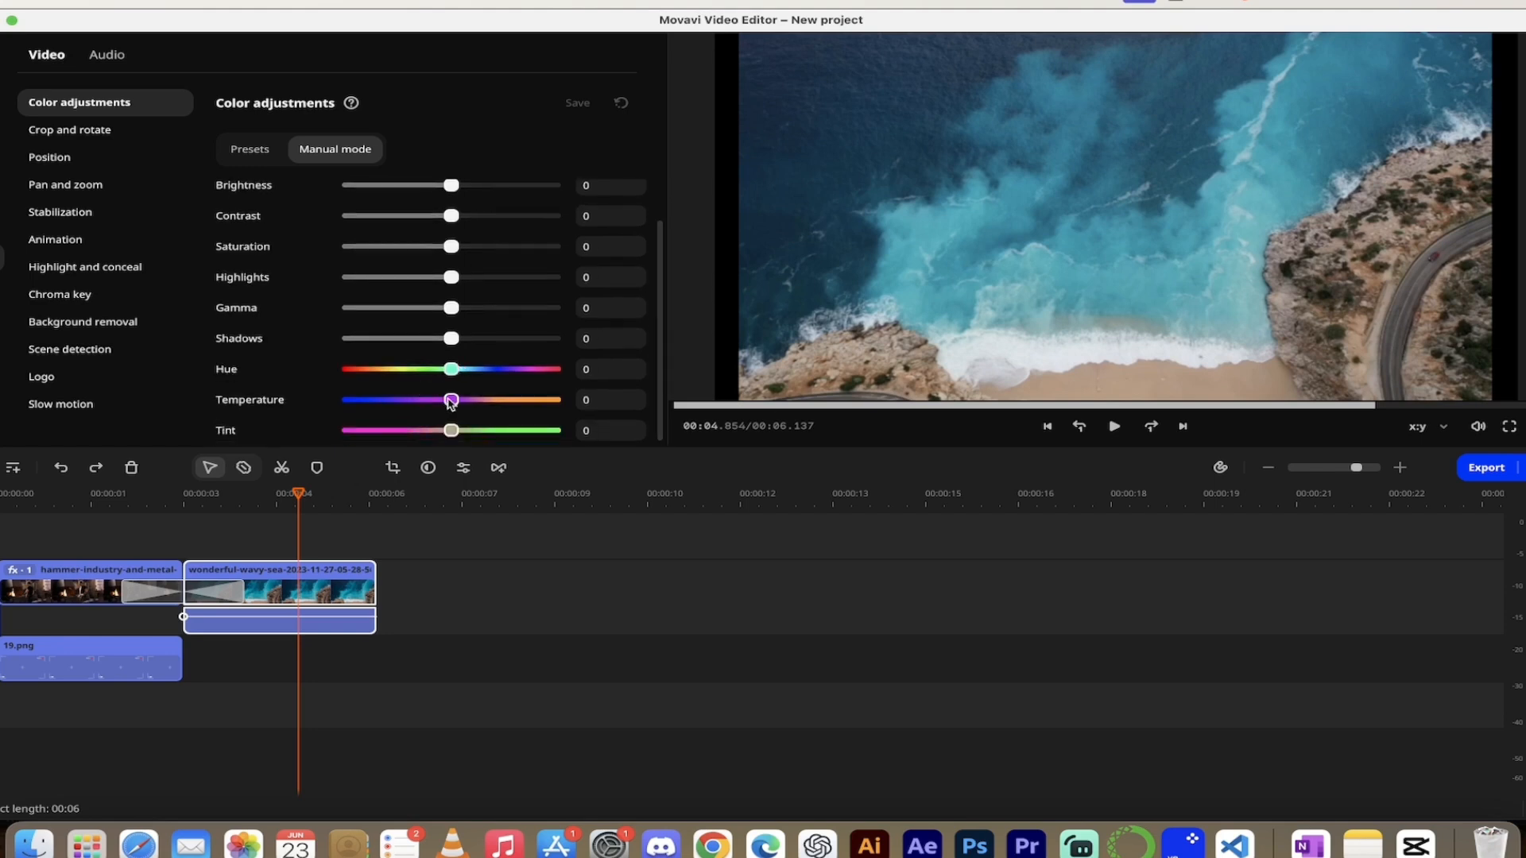
pyautogui.moveTo(451, 400)
pyautogui.mouseDown()
pyautogui.moveTo(386, 401)
pyautogui.moveTo(491, 370)
pyautogui.moveTo(464, 374)
pyautogui.mouseUp()
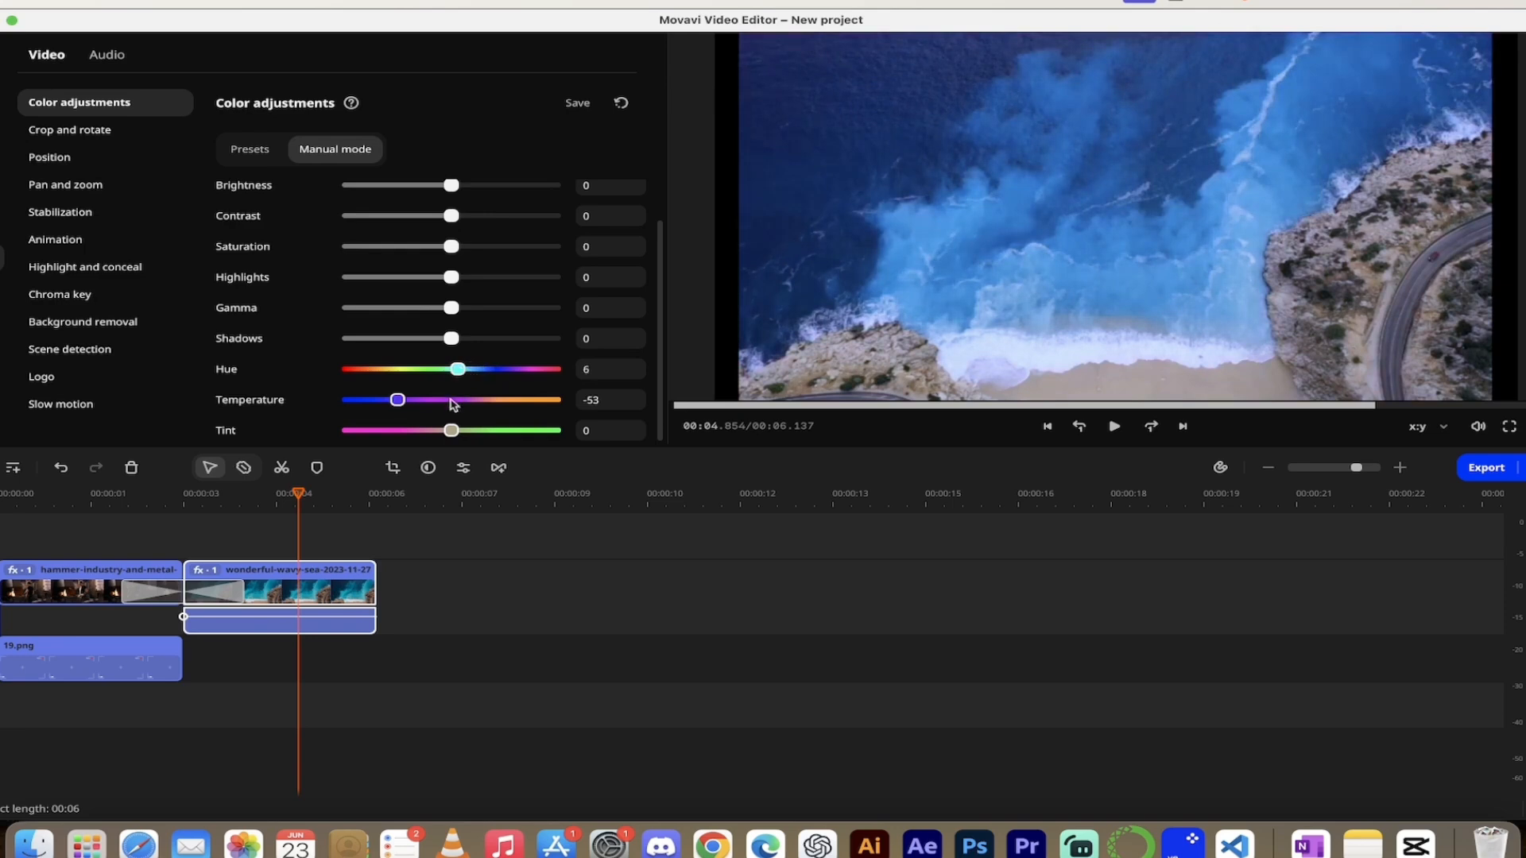
pyautogui.moveTo(455, 433)
pyautogui.mouseDown()
pyautogui.moveTo(435, 433)
pyautogui.moveTo(468, 439)
pyautogui.moveTo(446, 439)
pyautogui.mouseUp()
pyautogui.moveTo(451, 338); pyautogui.dragTo(457, 279)
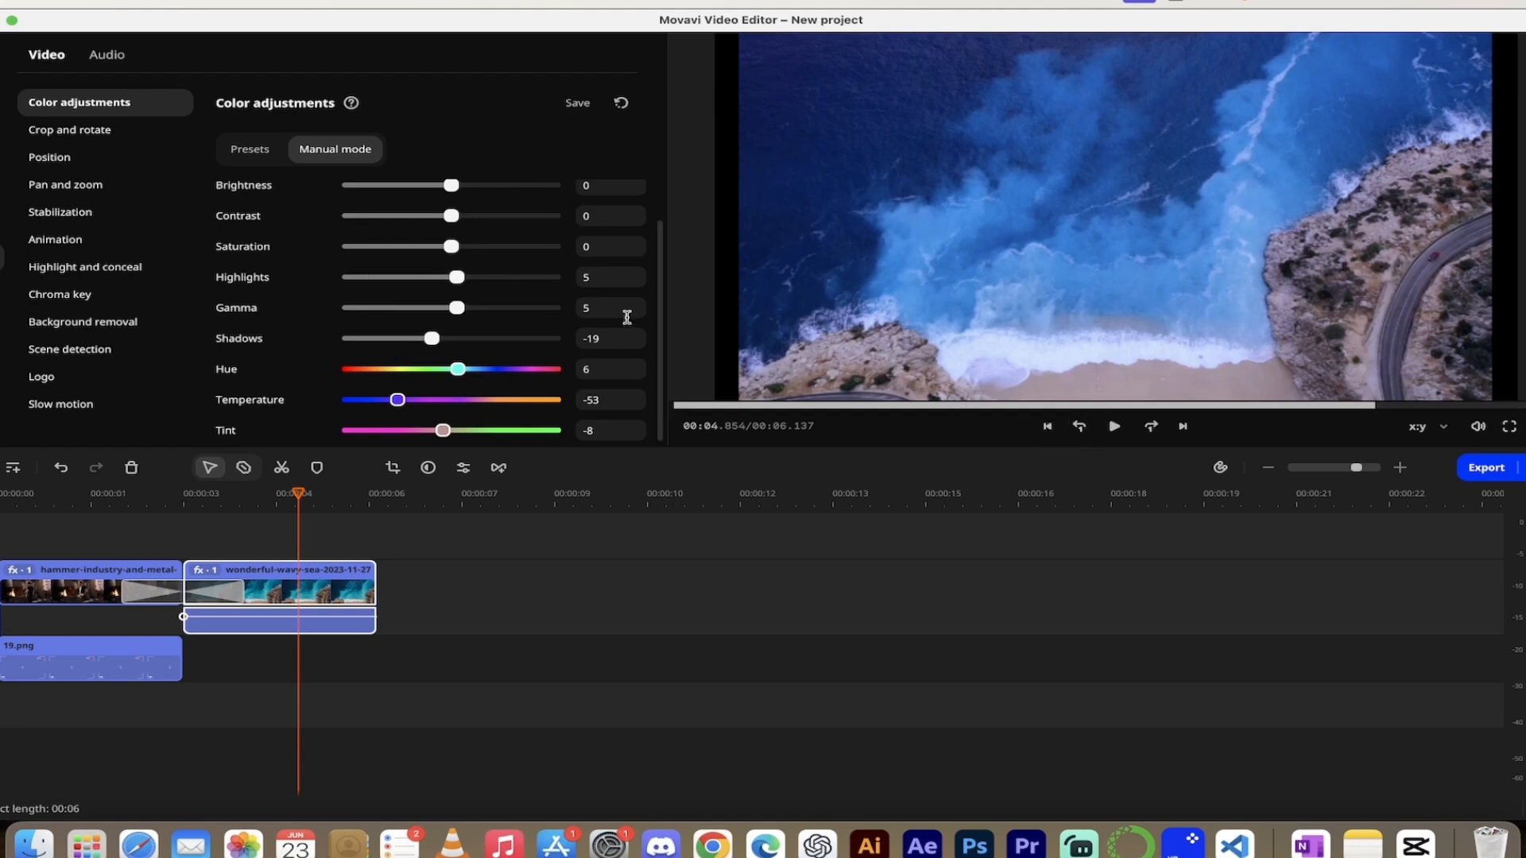
pyautogui.moveTo(453, 248); pyautogui.dragTo(481, 220)
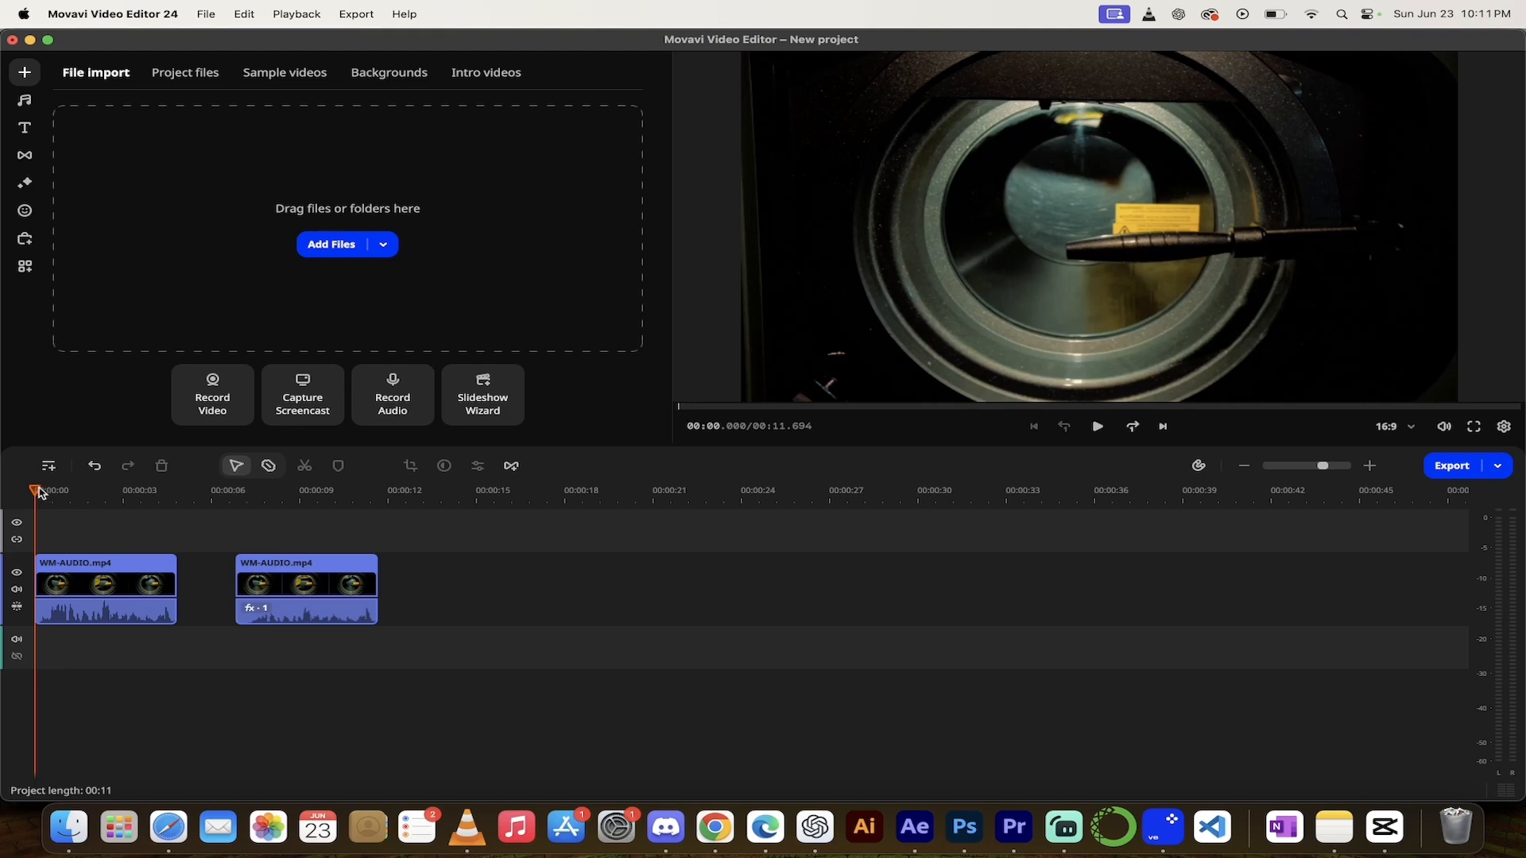
# Play back both WM-AUDIO.mp4 clips on the timeline to compare their audio
pyautogui.press('space')
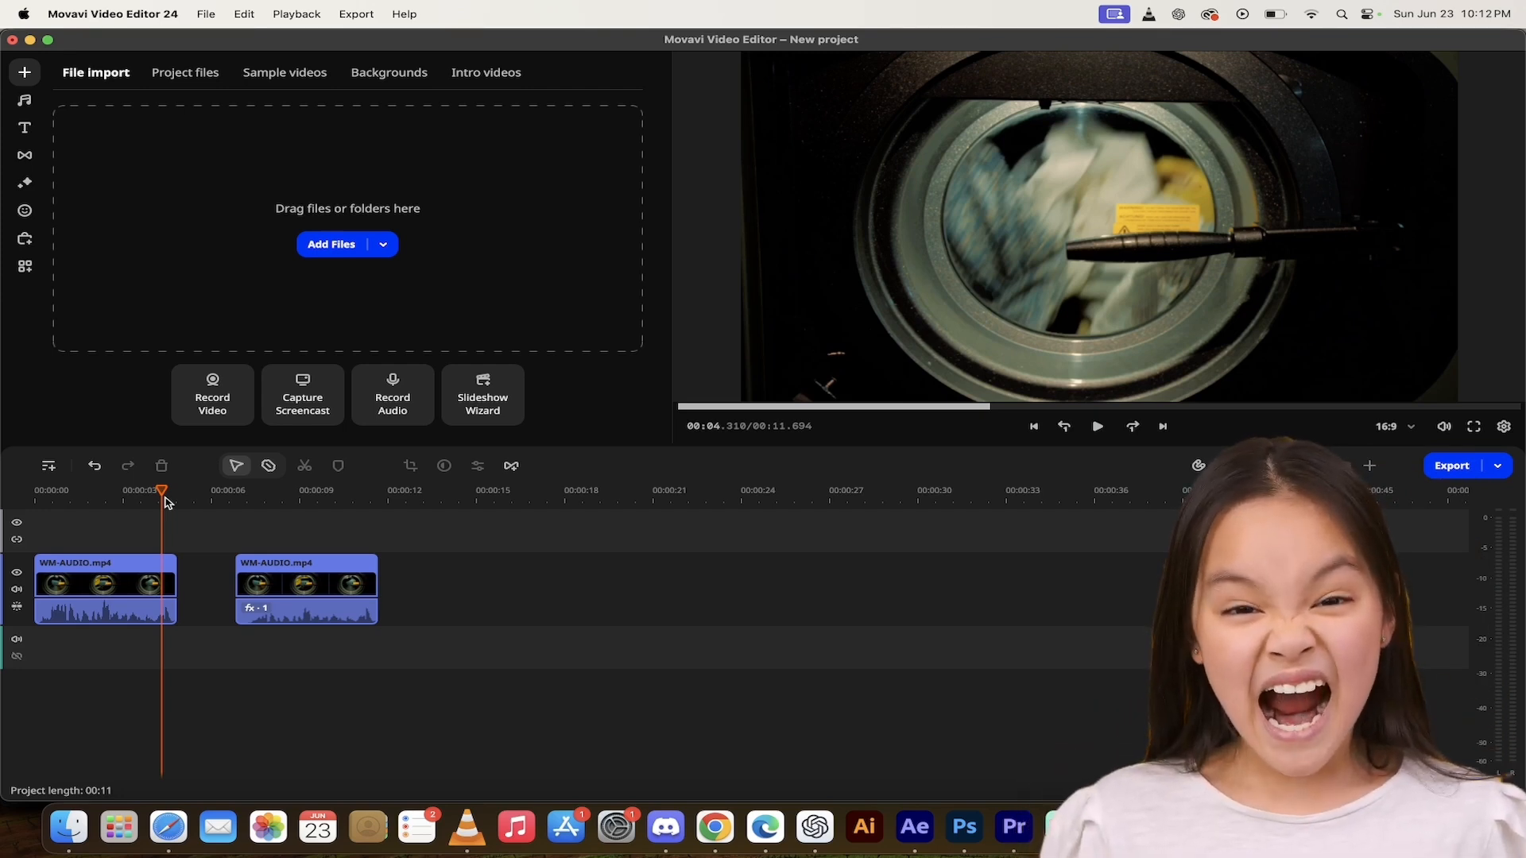
pyautogui.click(235, 499)
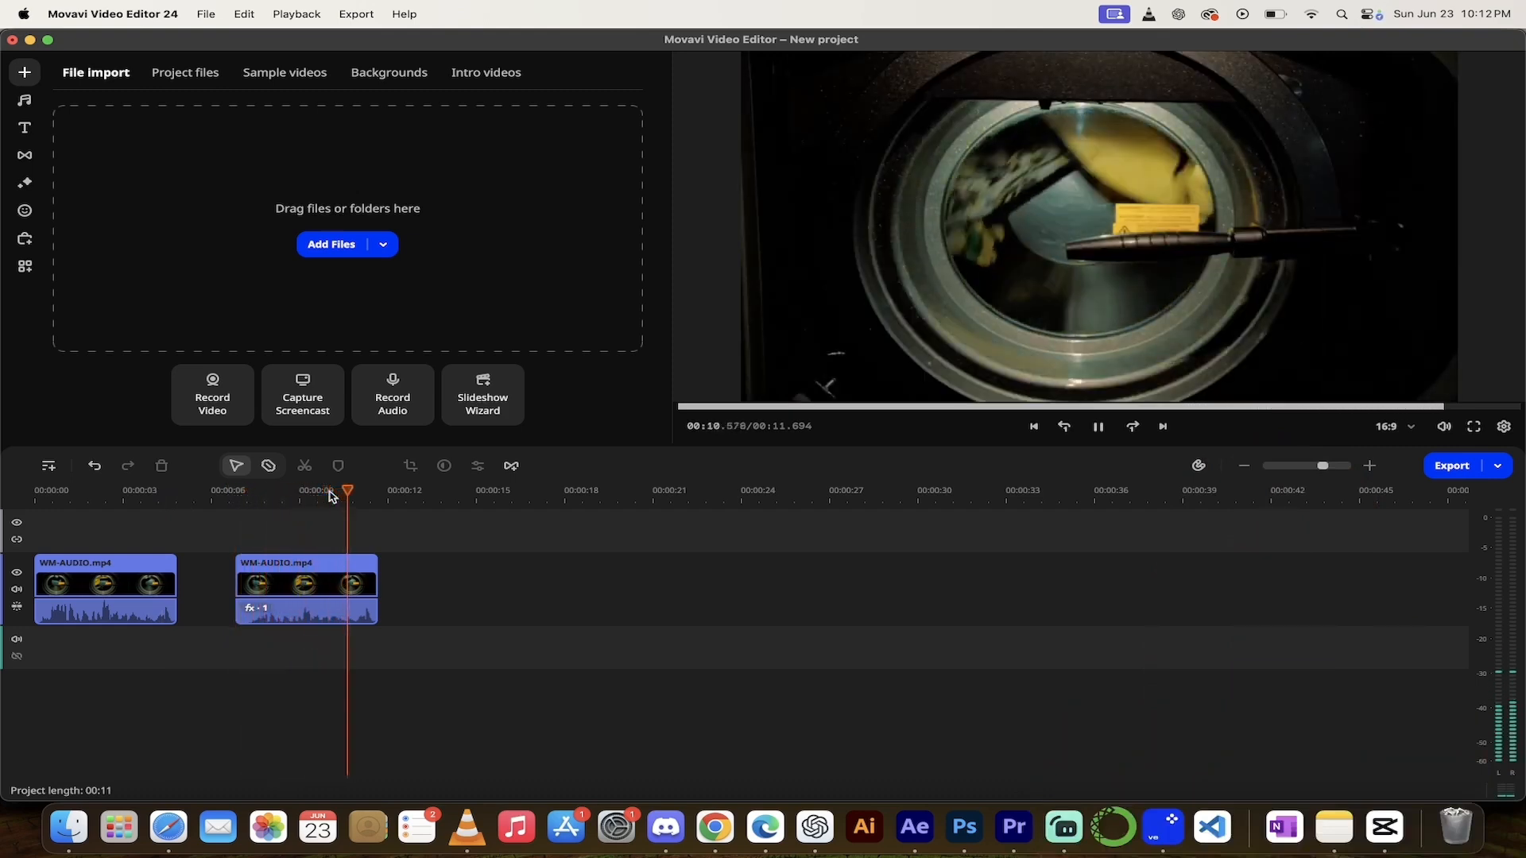
pyautogui.press('space')
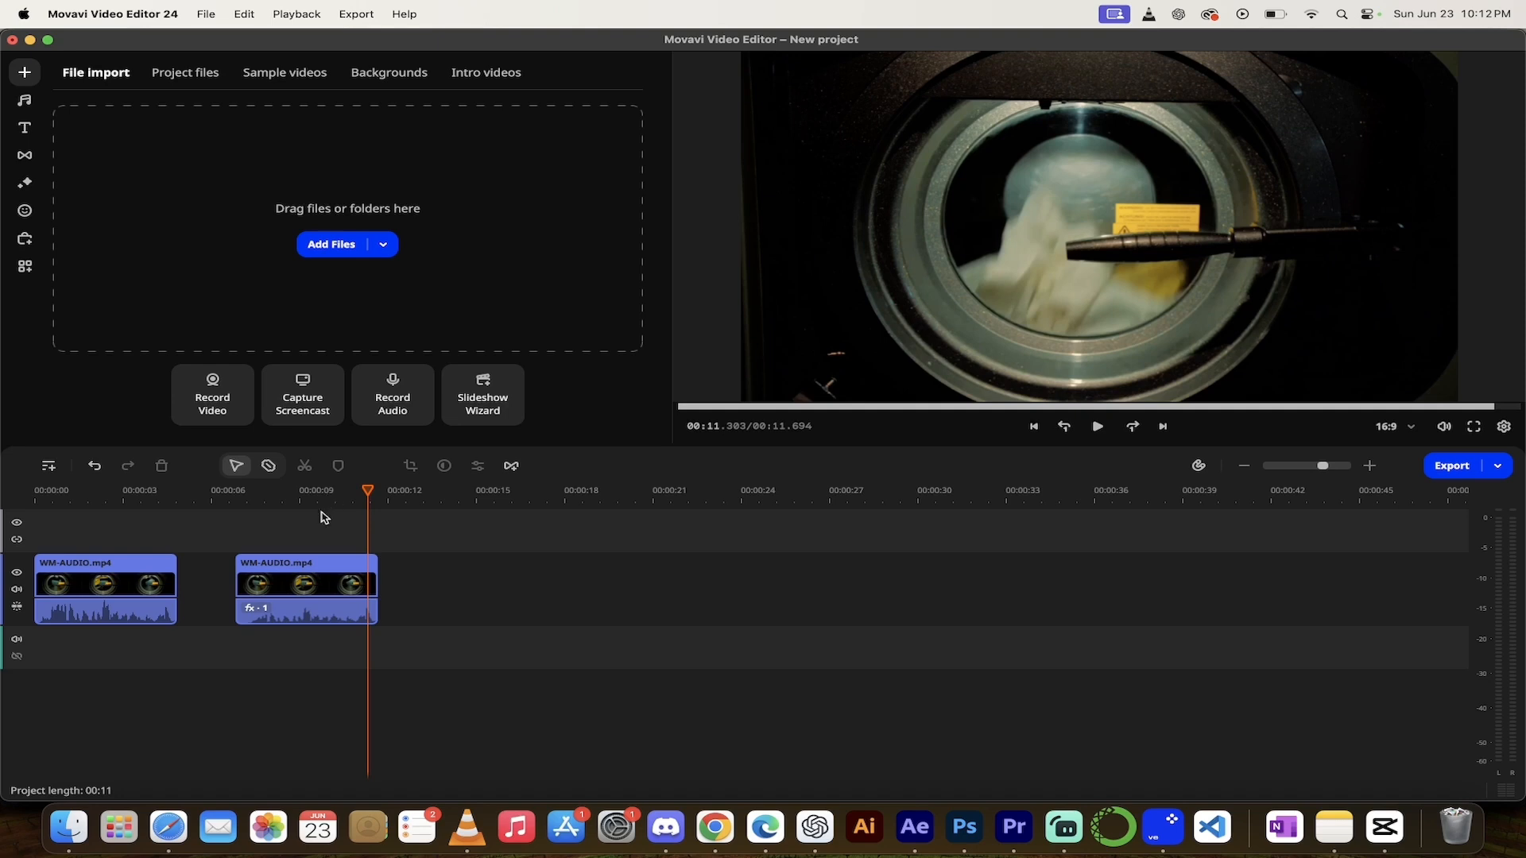
# Apply noise removal with the Artificial intelligence method to the WM-AUDIO.mp4 clip
pyautogui.moveTo(445, 629); pyautogui.dragTo(3, 462)
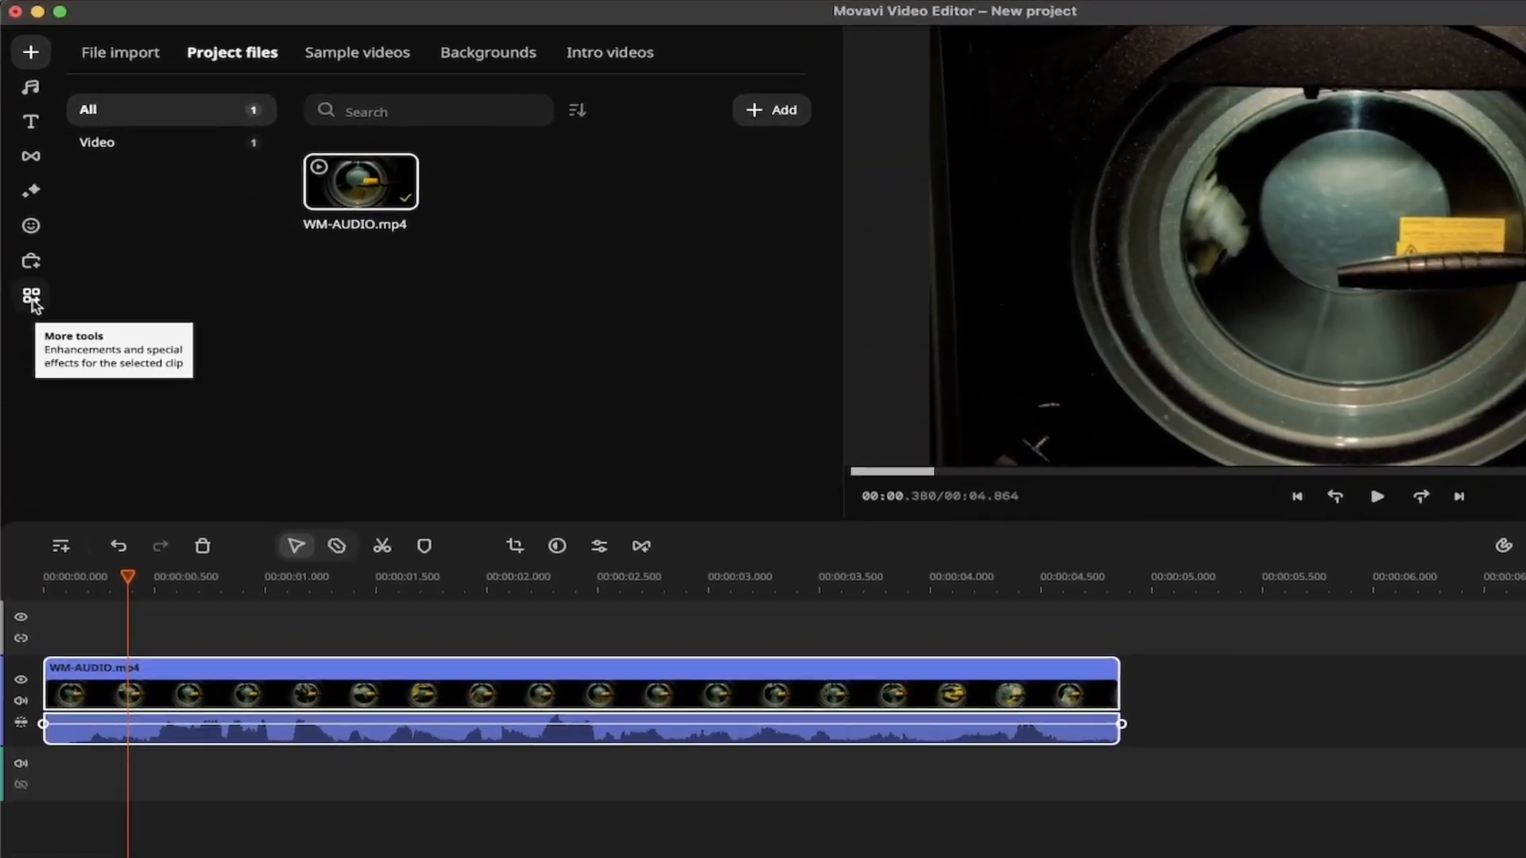
pyautogui.click(30, 291)
pyautogui.click(113, 62)
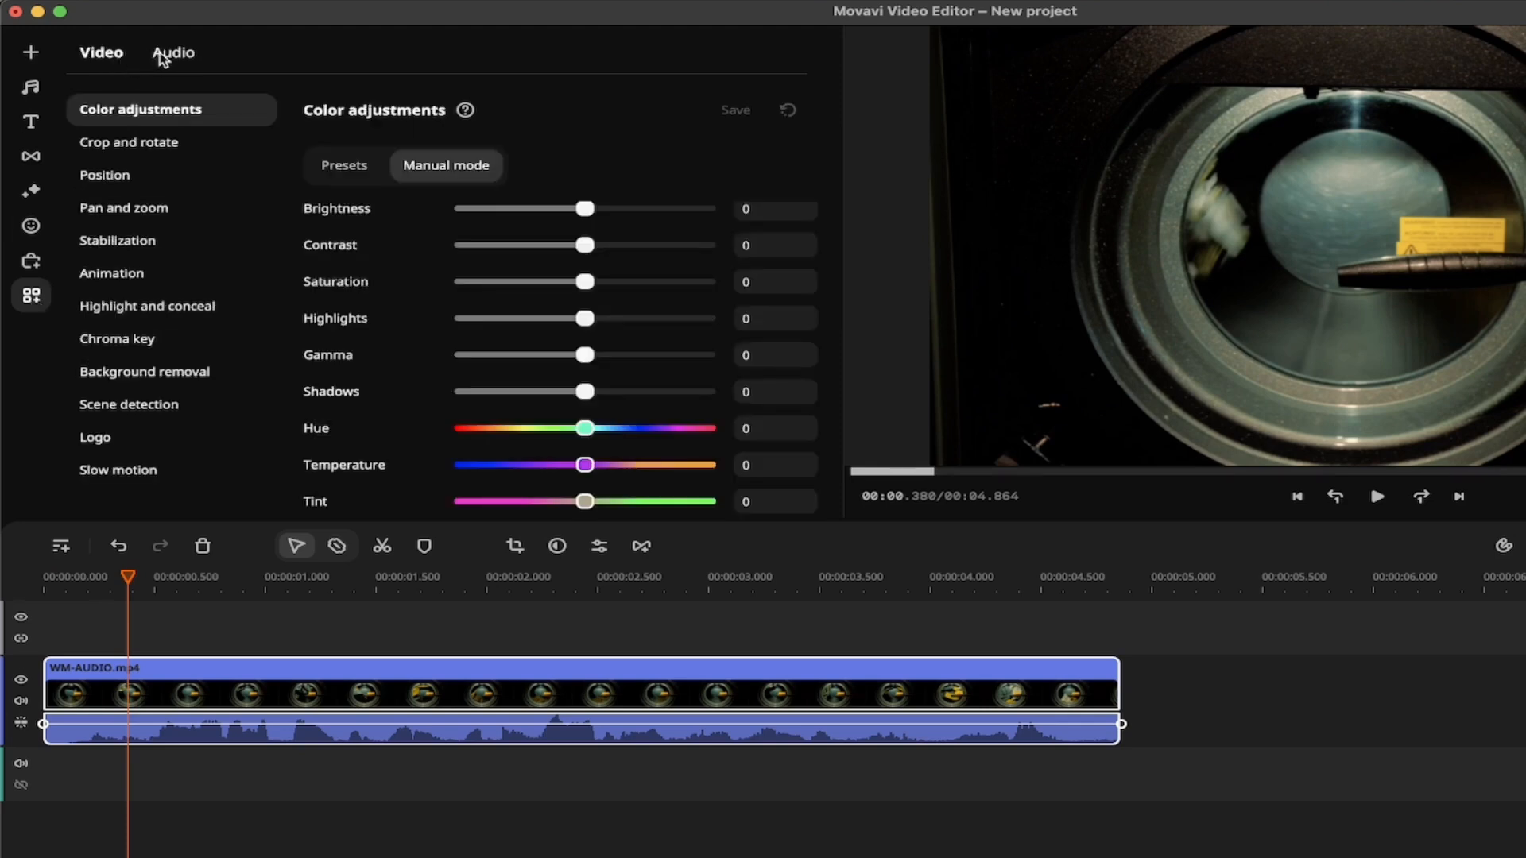
pyautogui.click(163, 59)
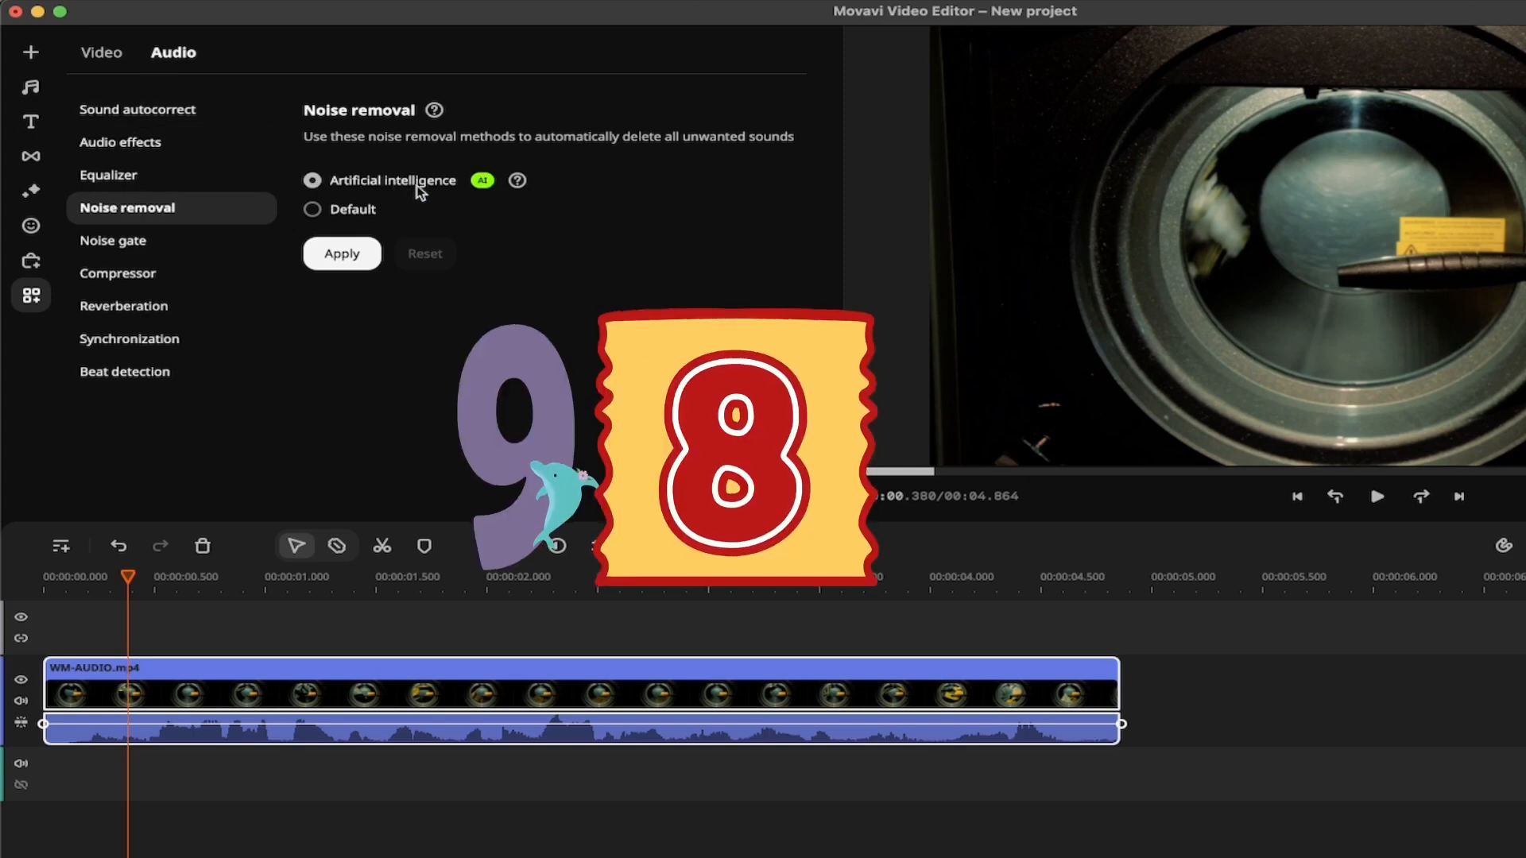
pyautogui.click(354, 210)
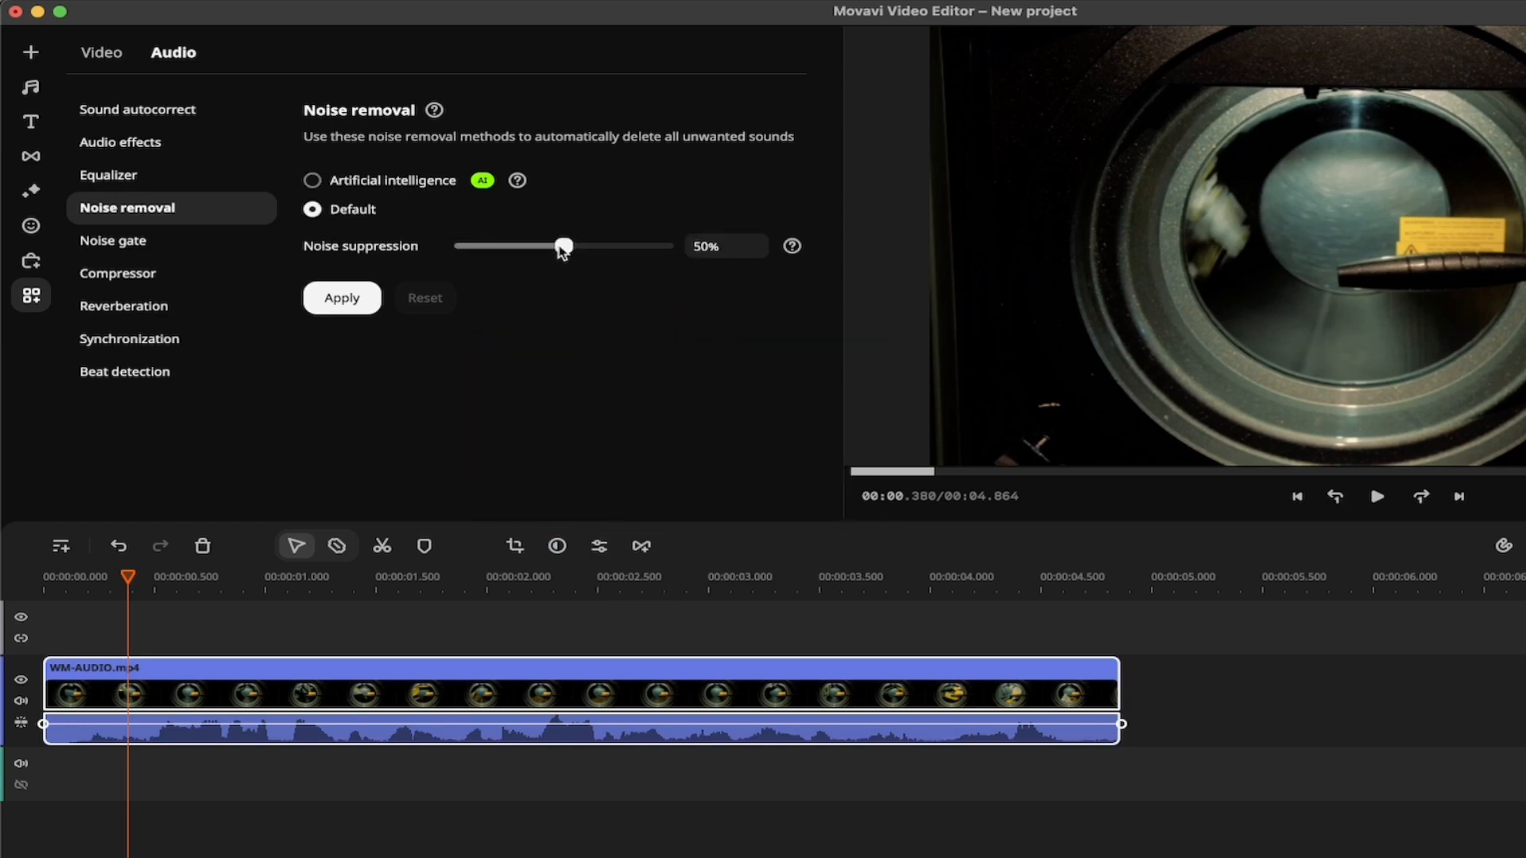
pyautogui.click(390, 185)
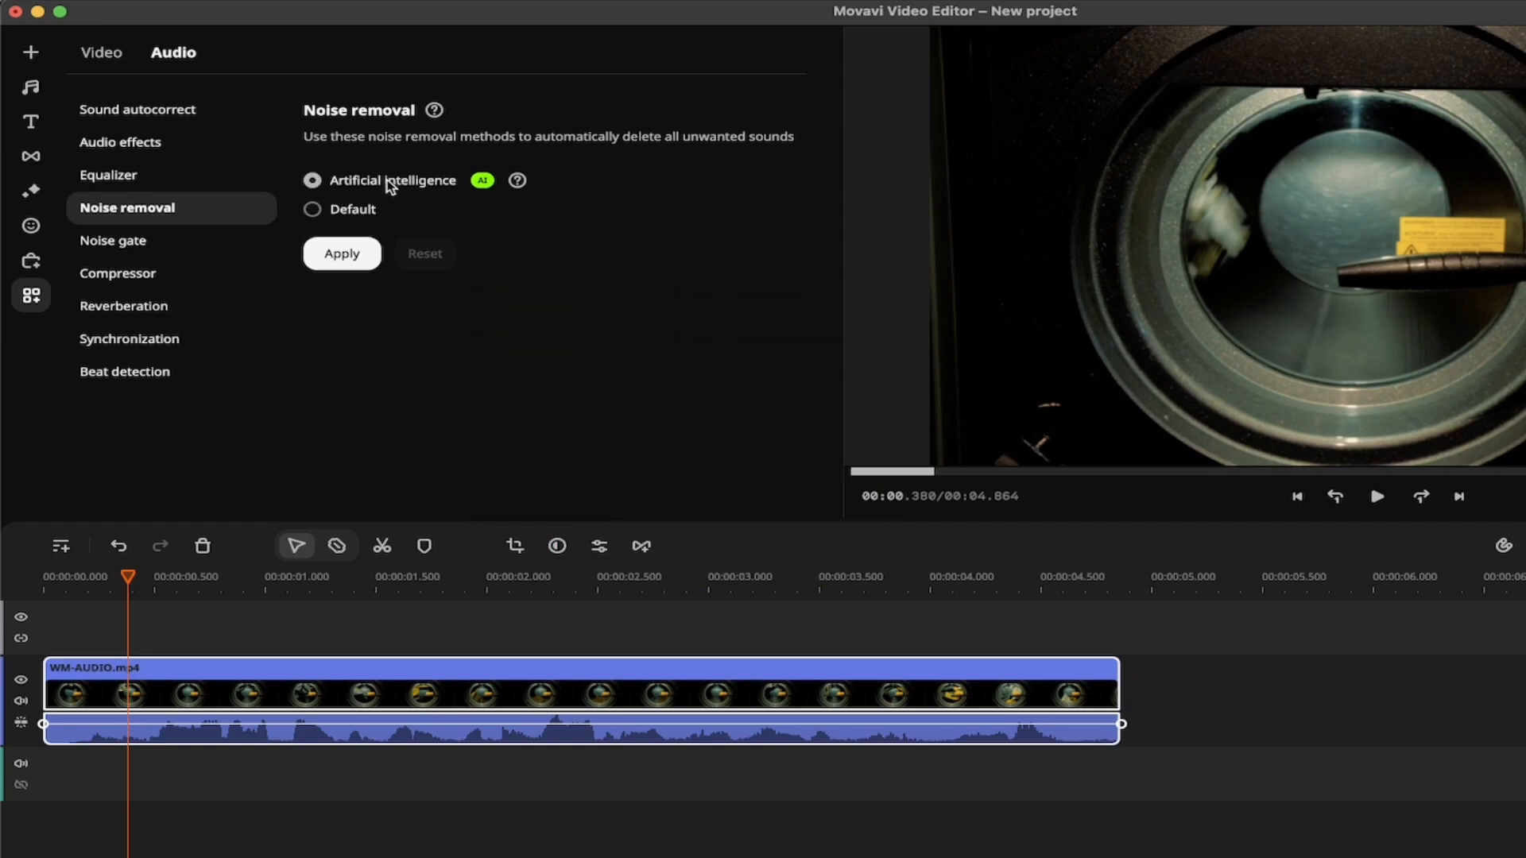
pyautogui.click(355, 256)
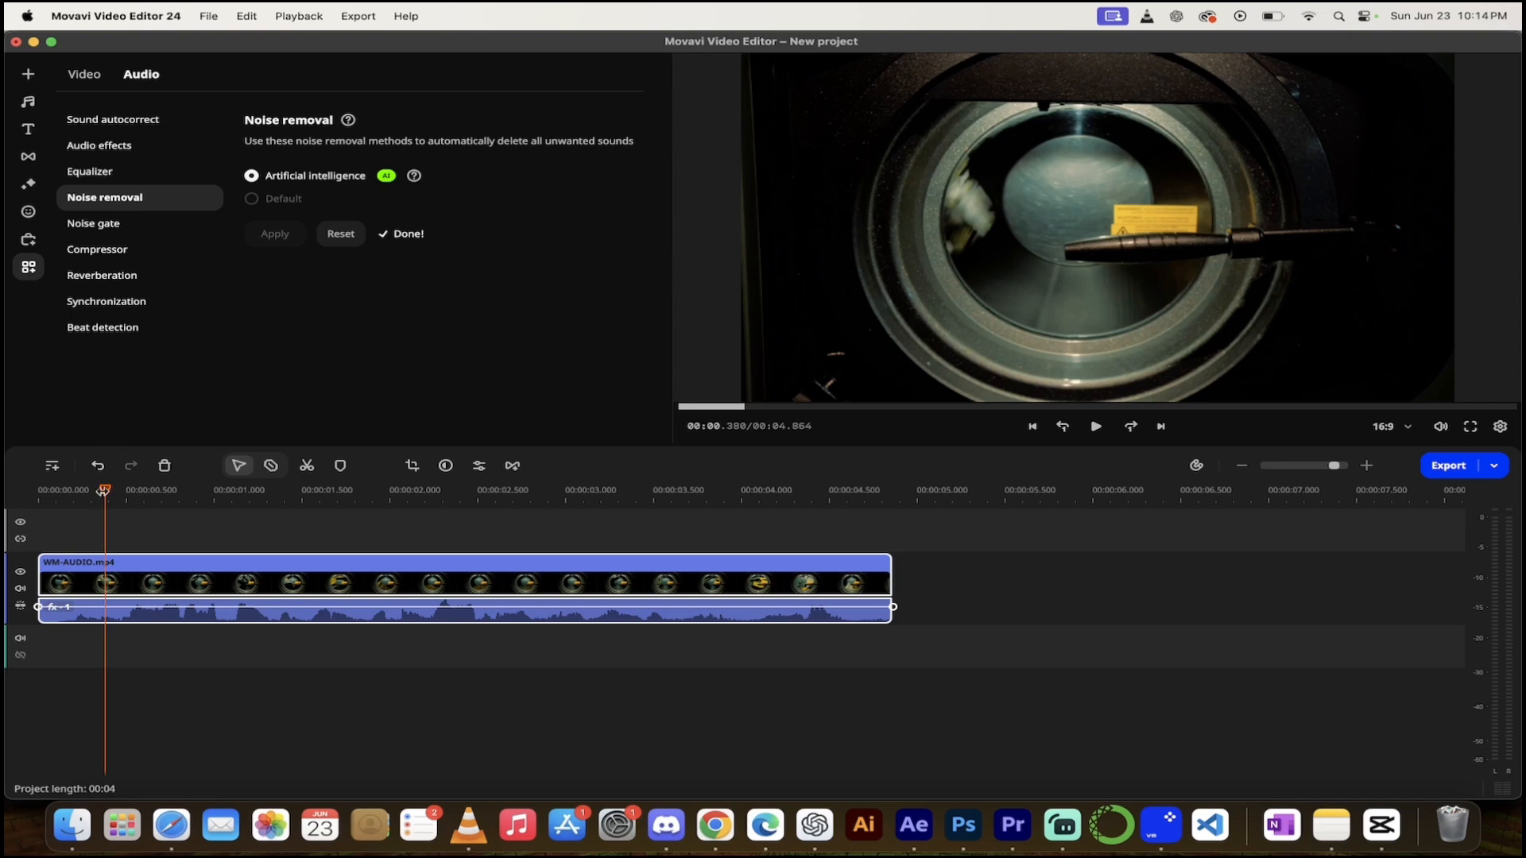
# Play back the WM-AUDIO.mp4 clip from its start to check the audio after noise removal
pyautogui.moveTo(106, 491); pyautogui.dragTo(38, 490)
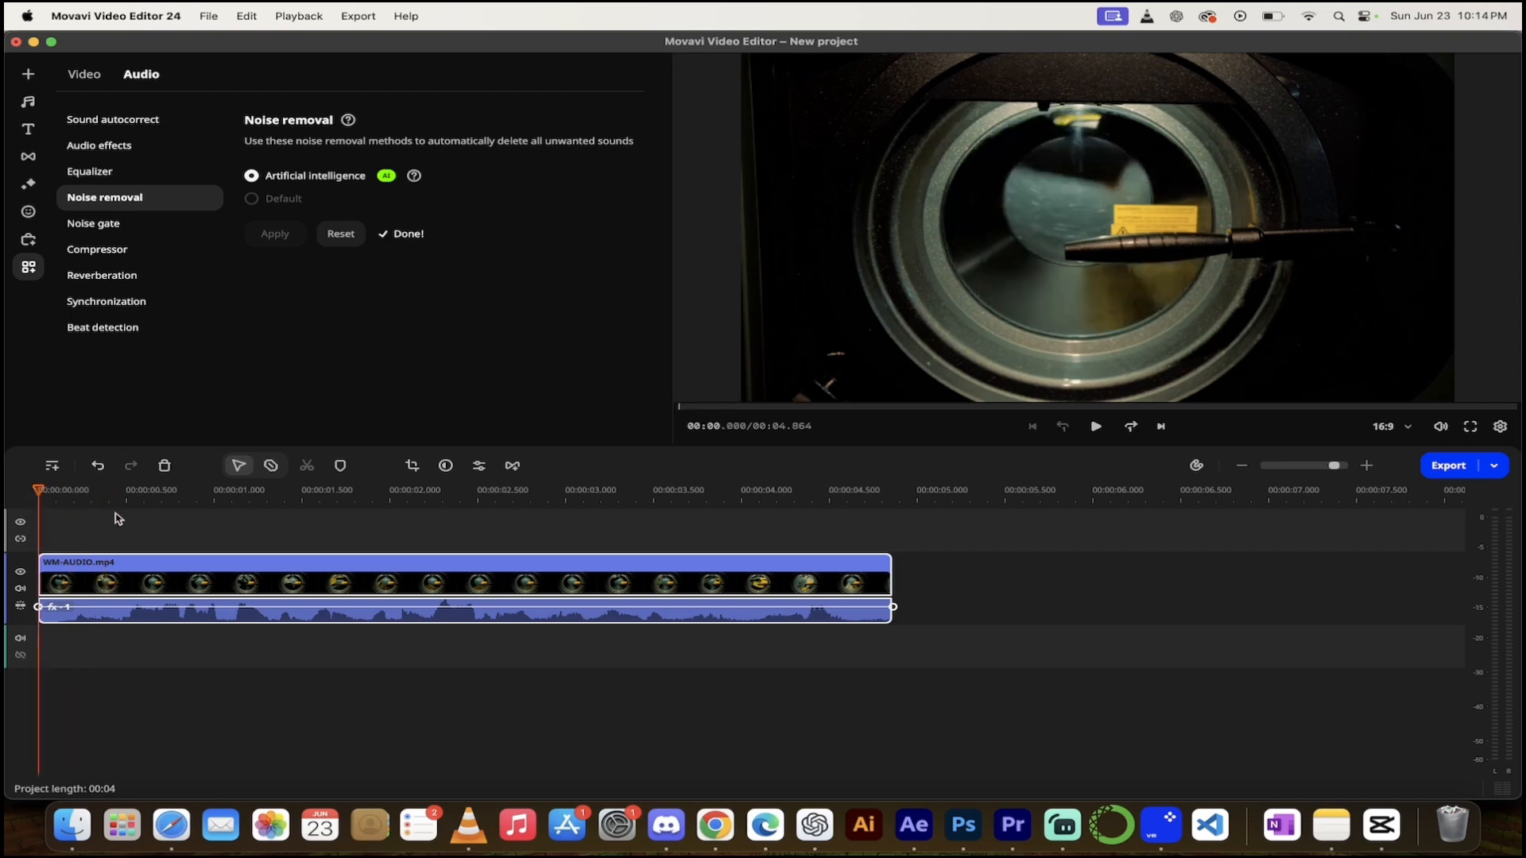
pyautogui.press('space')
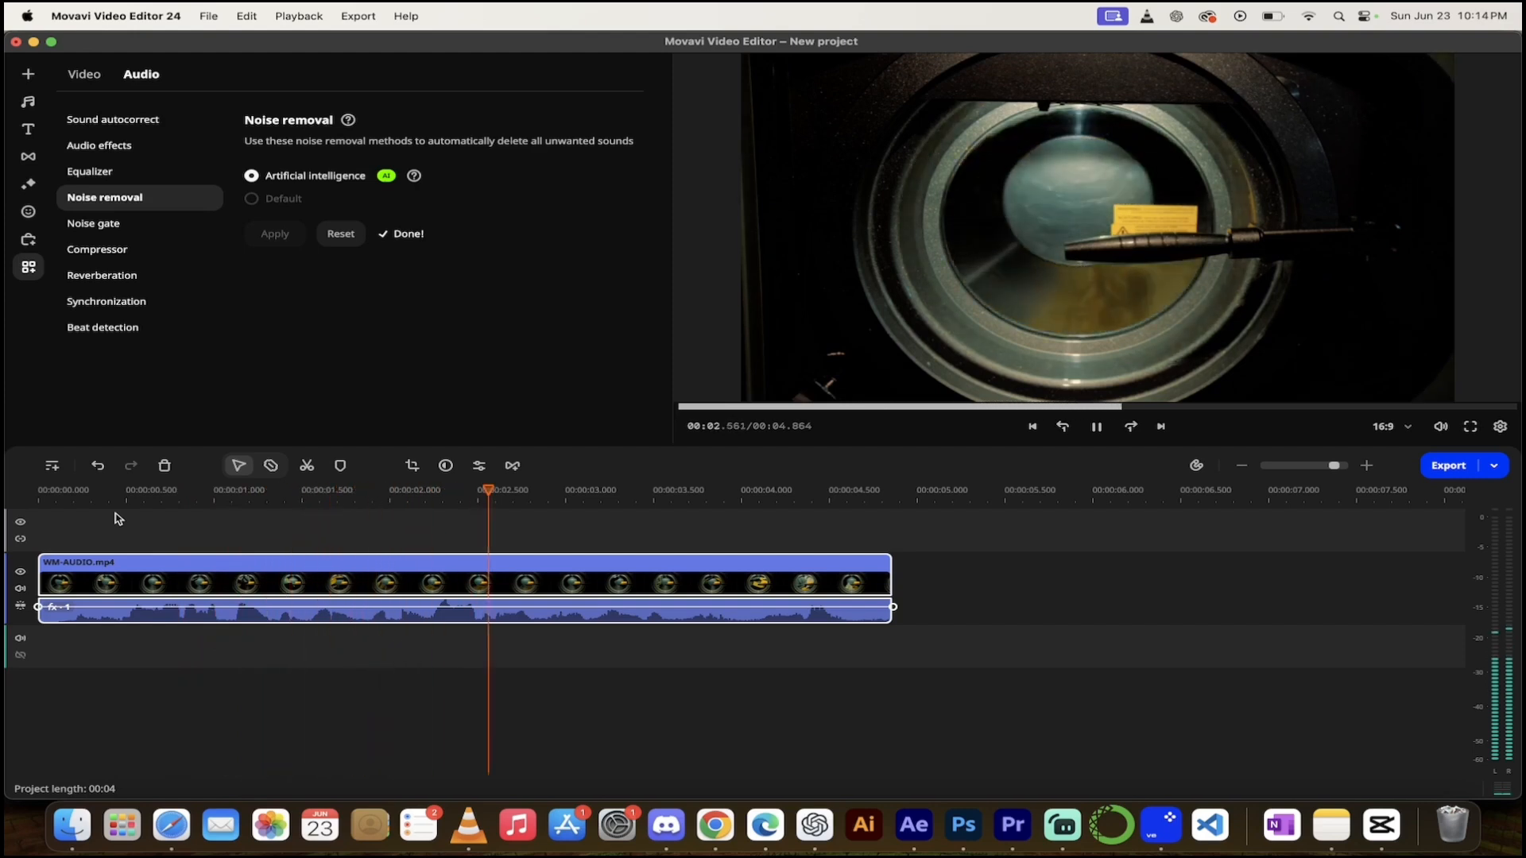
pyautogui.press('space')
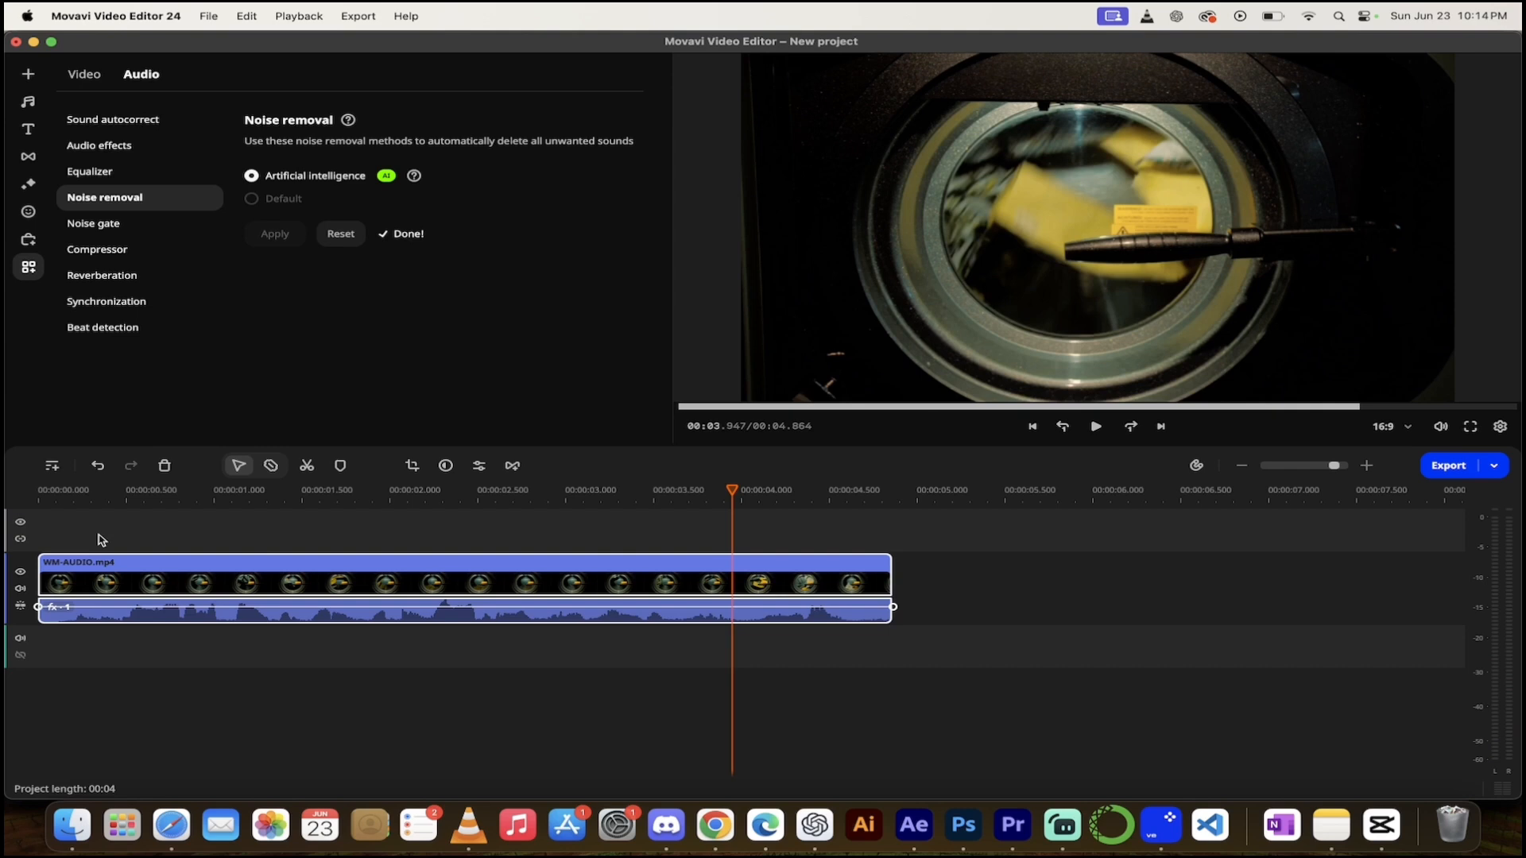
pyautogui.click(135, 495)
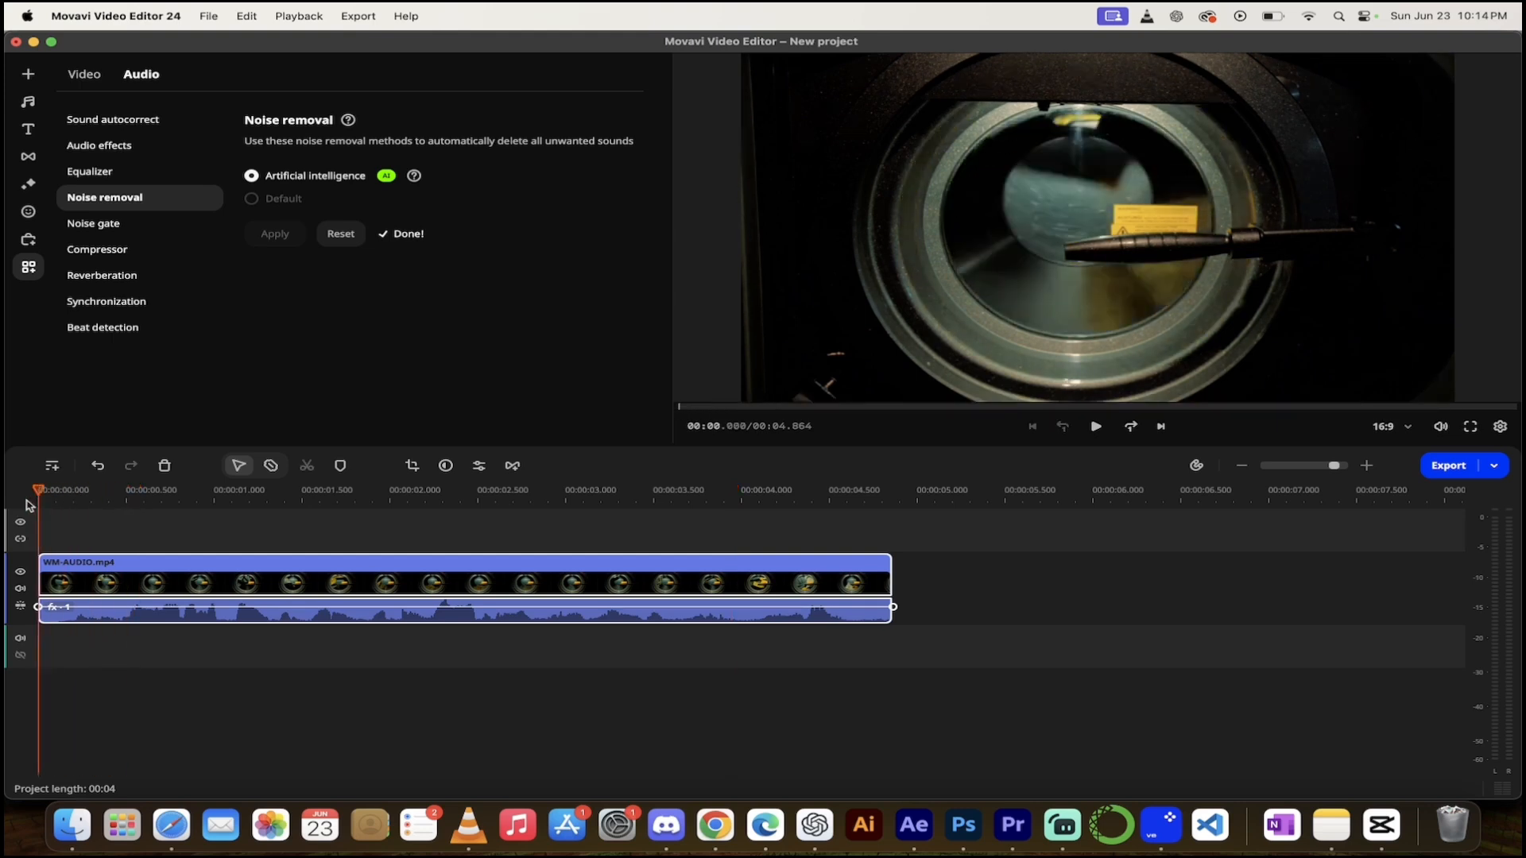
pyautogui.press('space')
pyautogui.press('space')
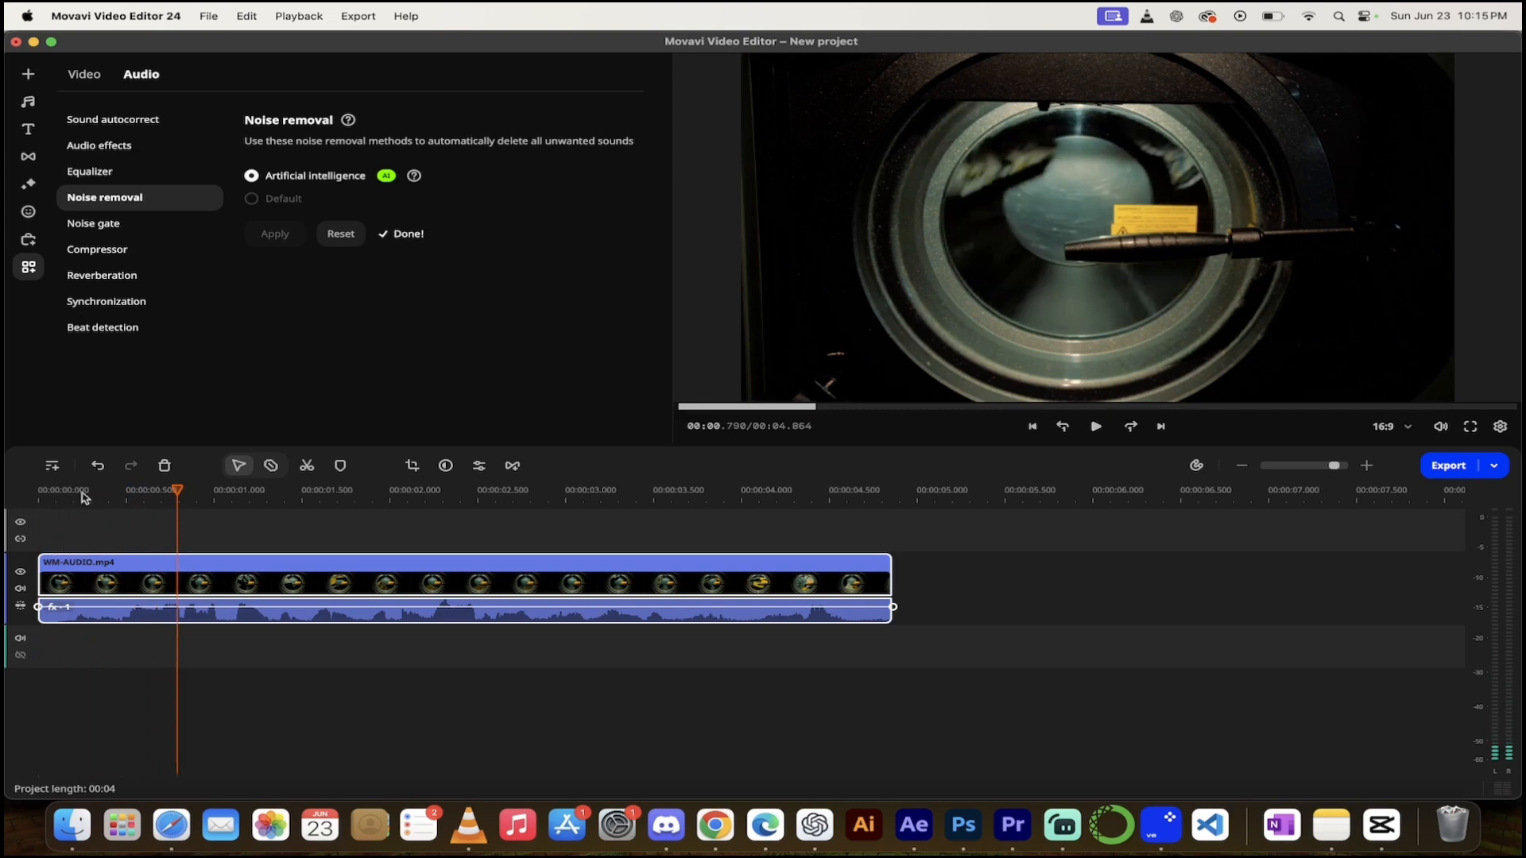
# Add two volume points near the start of the WM-AUDIO.mp4 audio, at about 0.33 s and 0.46 s
pyautogui.moveTo(87, 496); pyautogui.dragTo(26, 504)
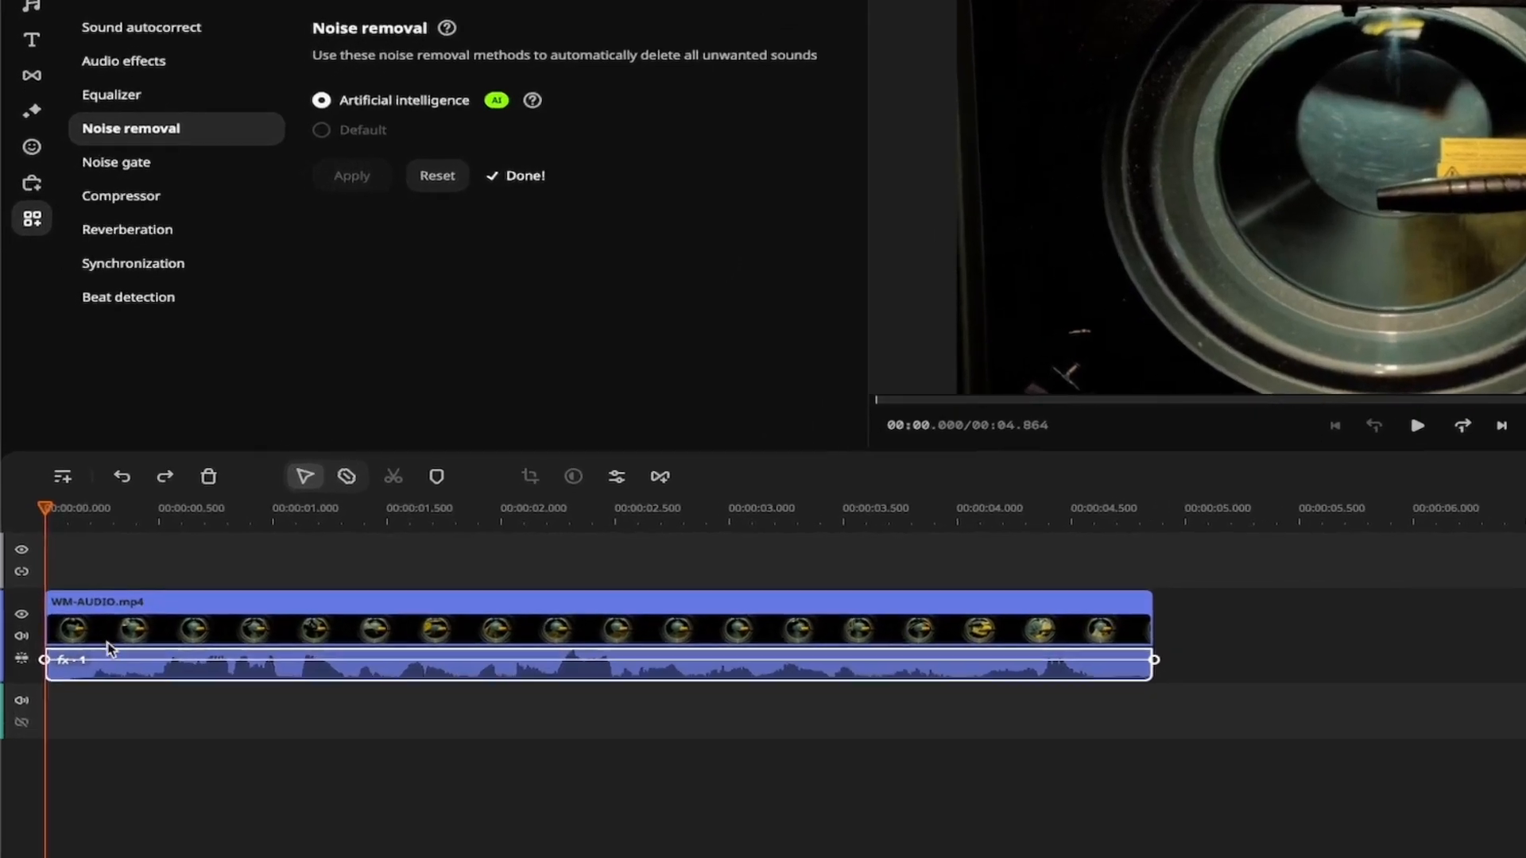
pyautogui.rightClick(120, 664)
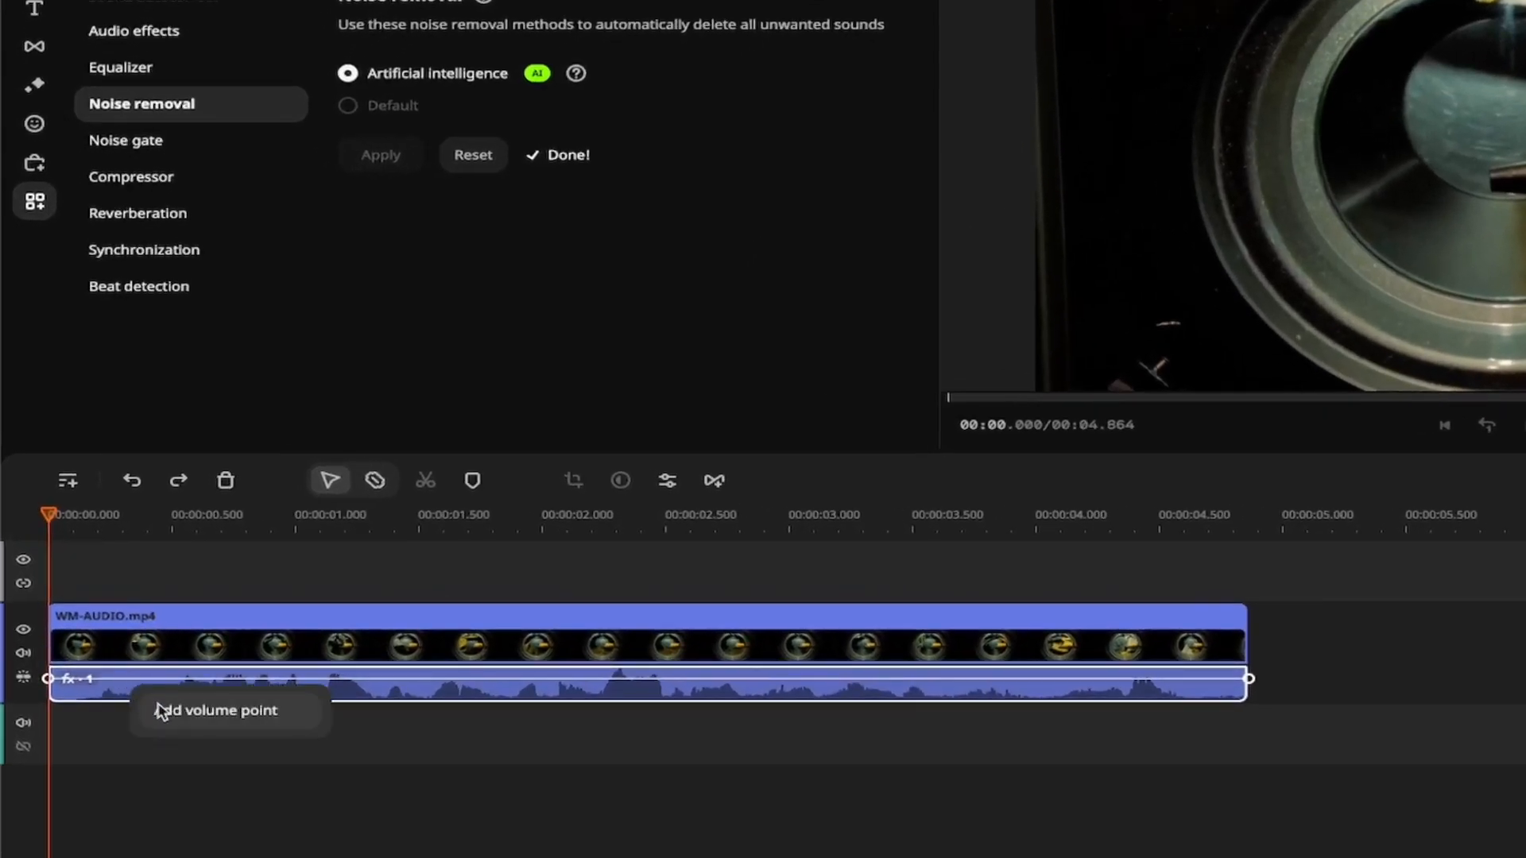
pyautogui.click(159, 709)
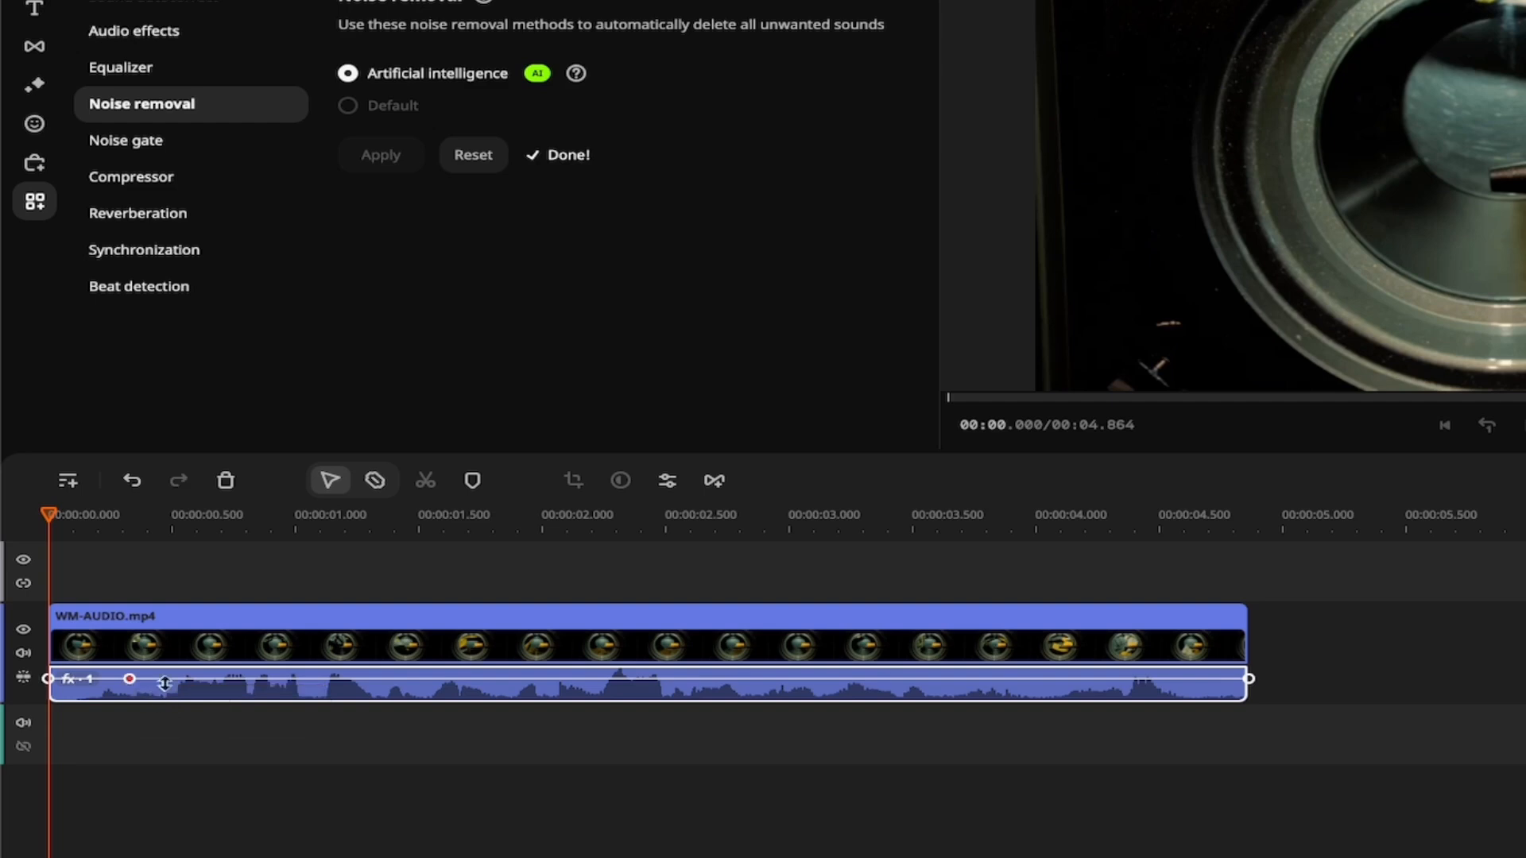
pyautogui.rightClick(167, 682)
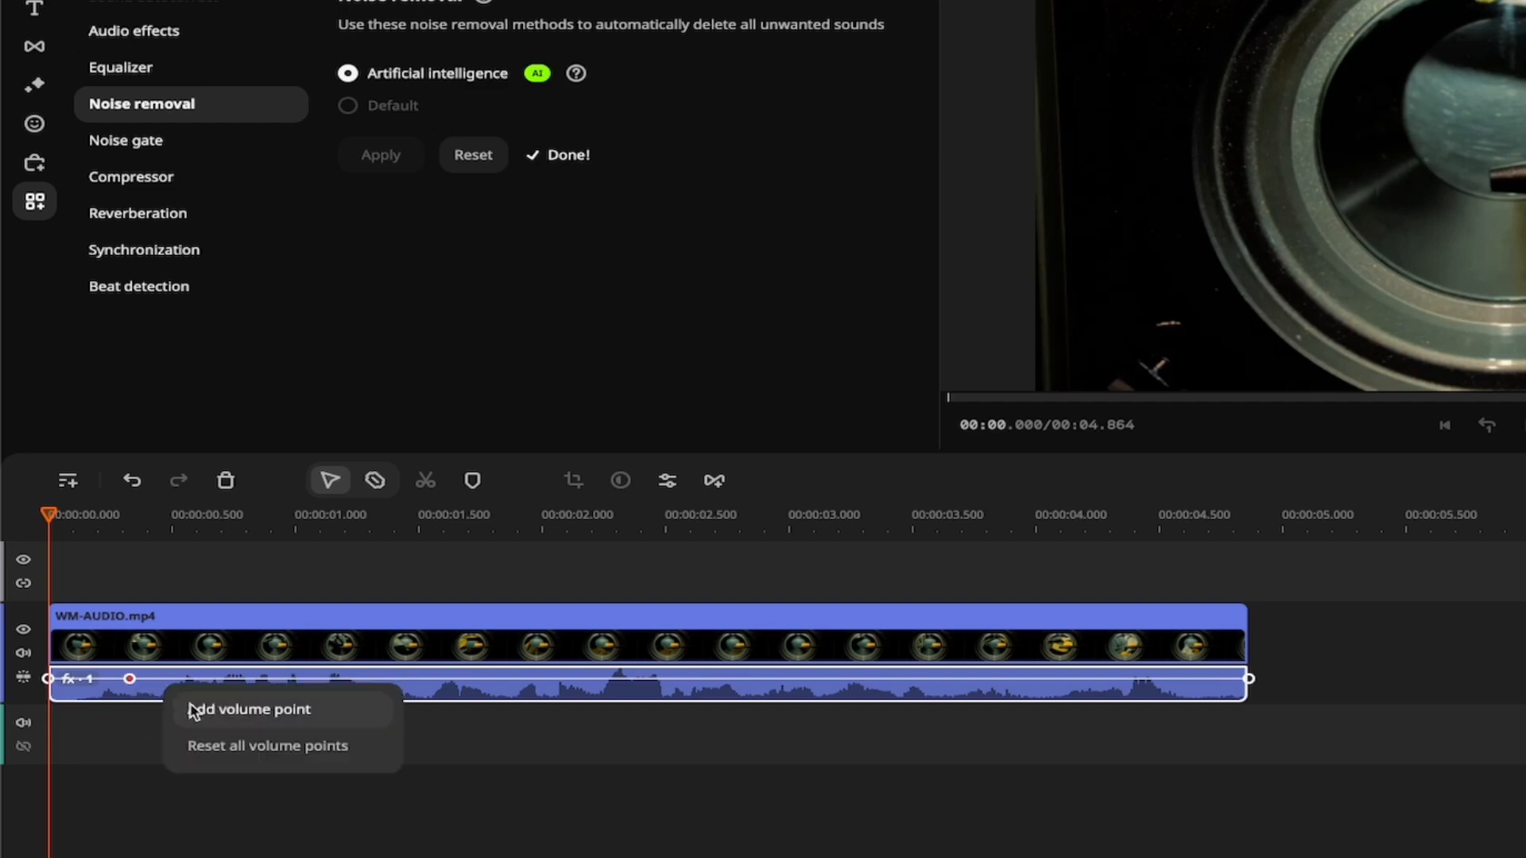
pyautogui.click(193, 709)
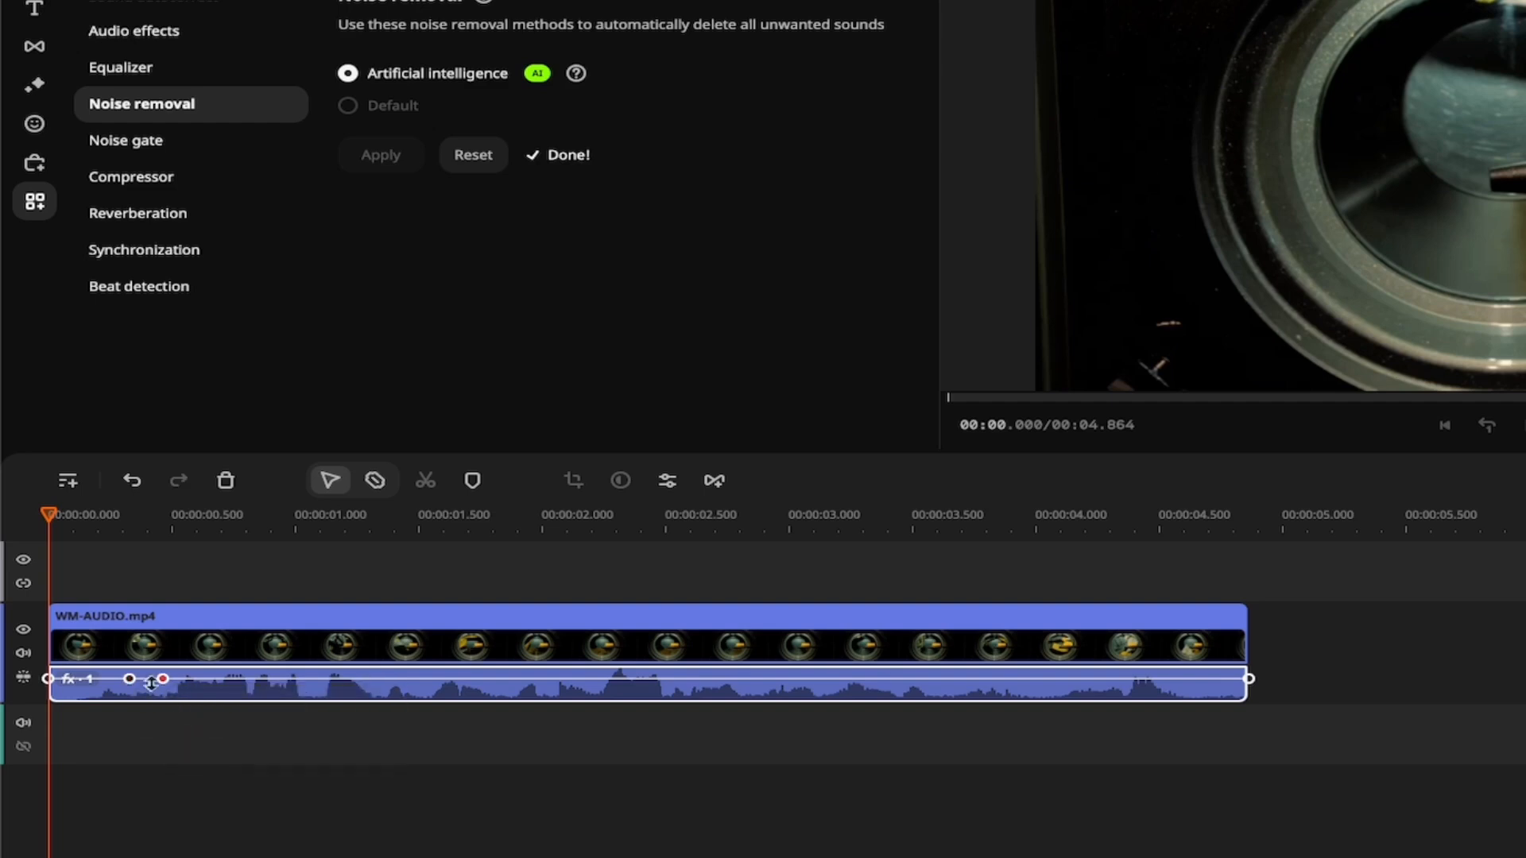
# Move the two volume points to about 0.13 s and 0.31 s, and lower the volume at the clip's start and first point
pyautogui.scroll(3, 151, 684)
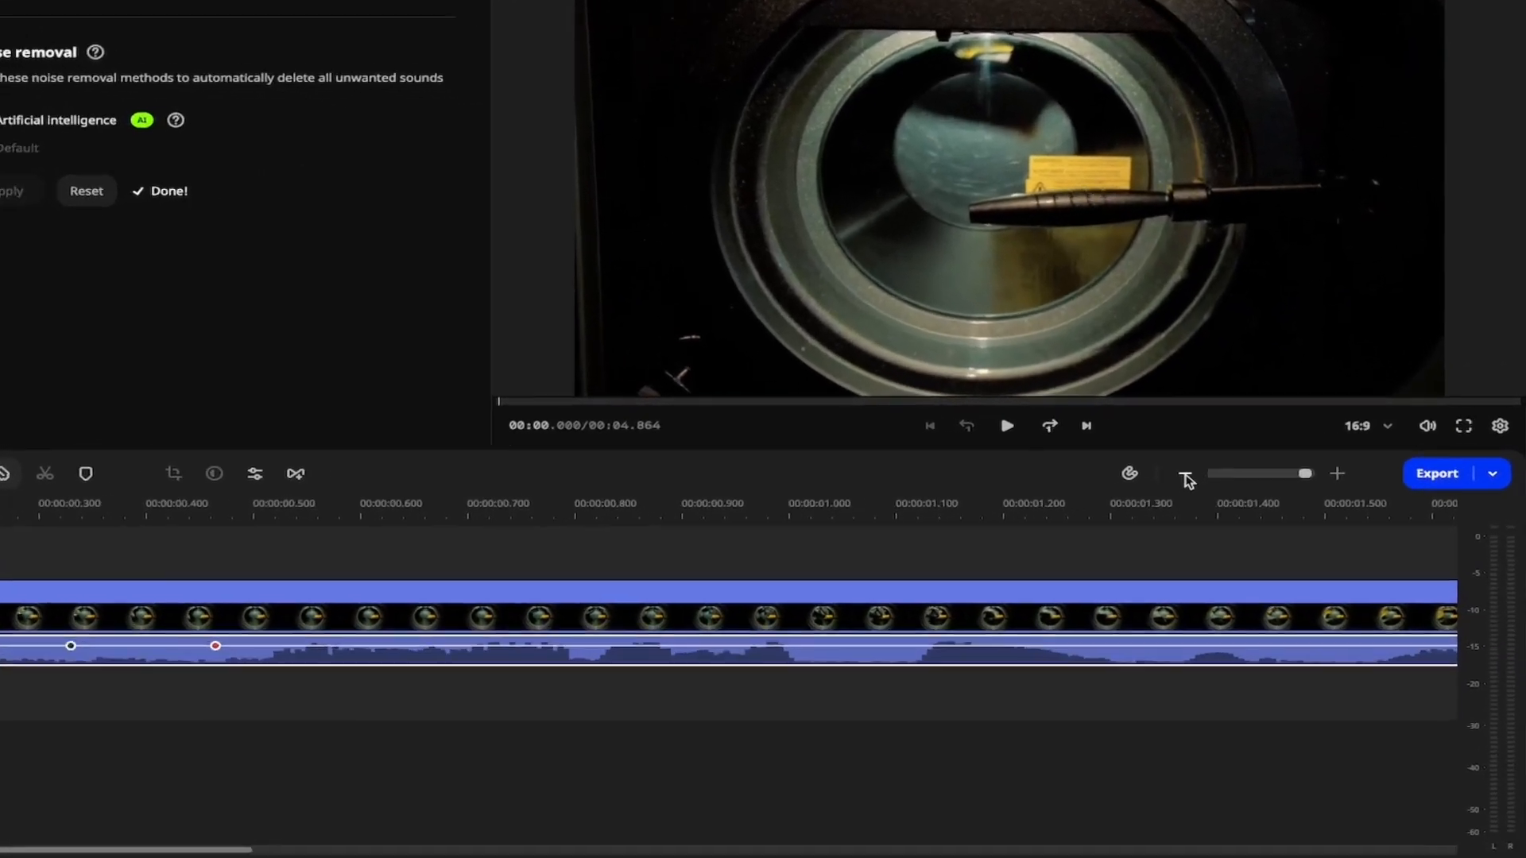
pyautogui.click(1246, 466)
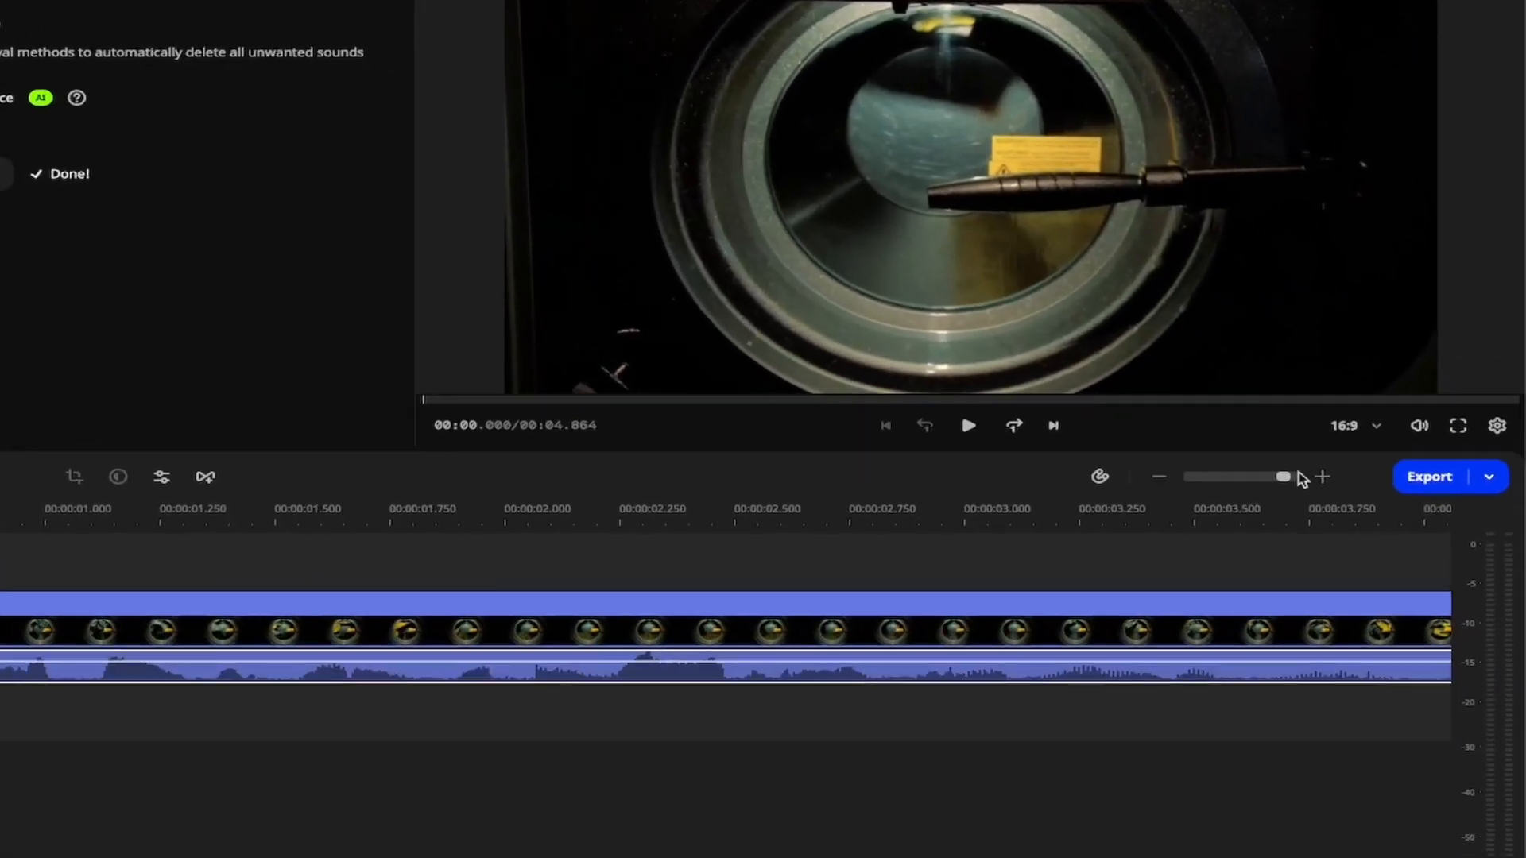
pyautogui.click(1322, 477)
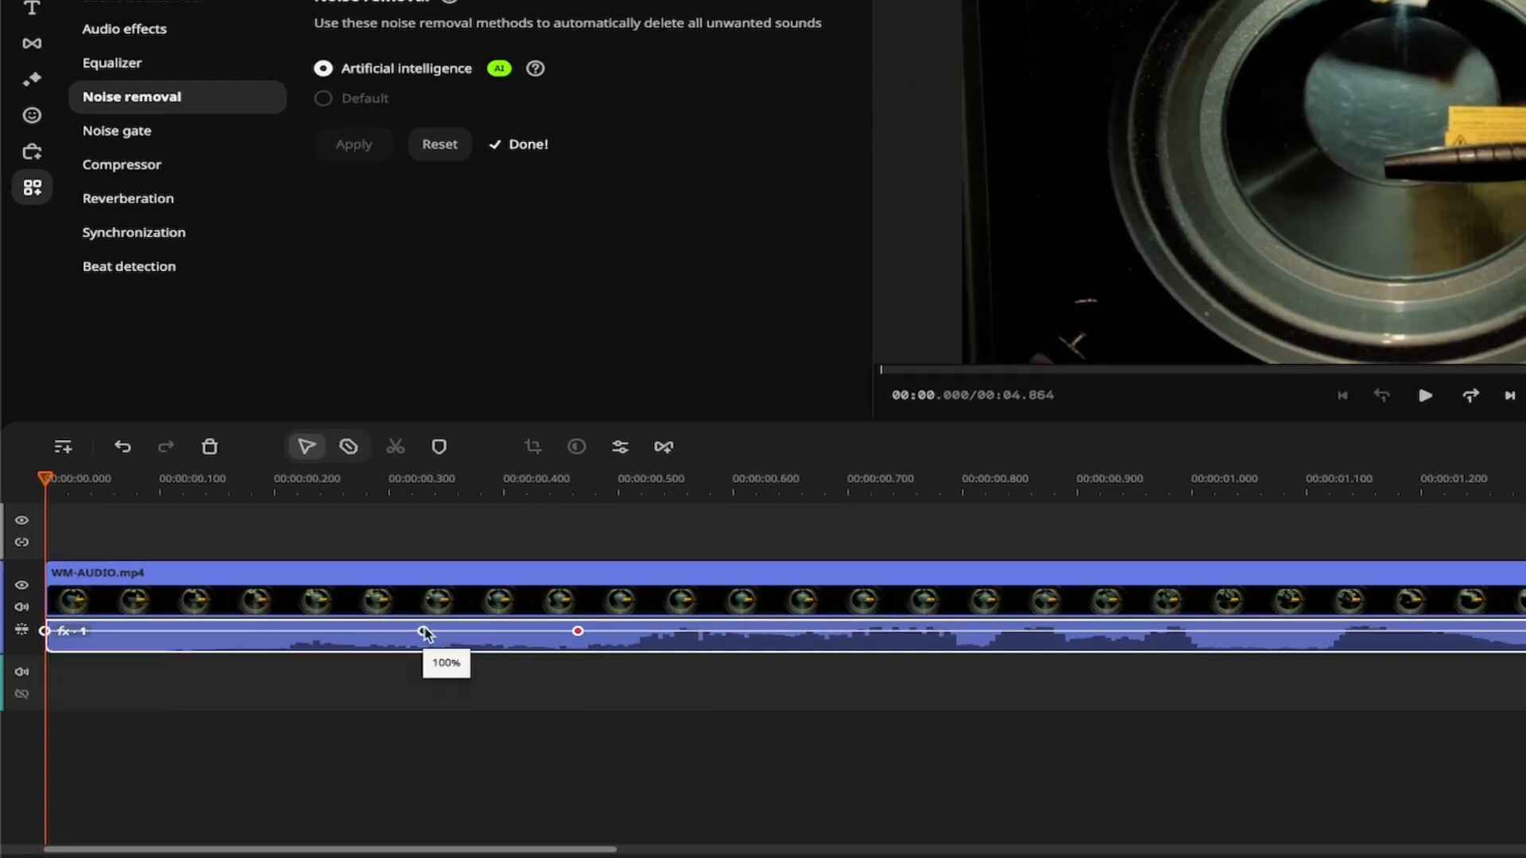
pyautogui.moveTo(424, 631); pyautogui.dragTo(192, 631)
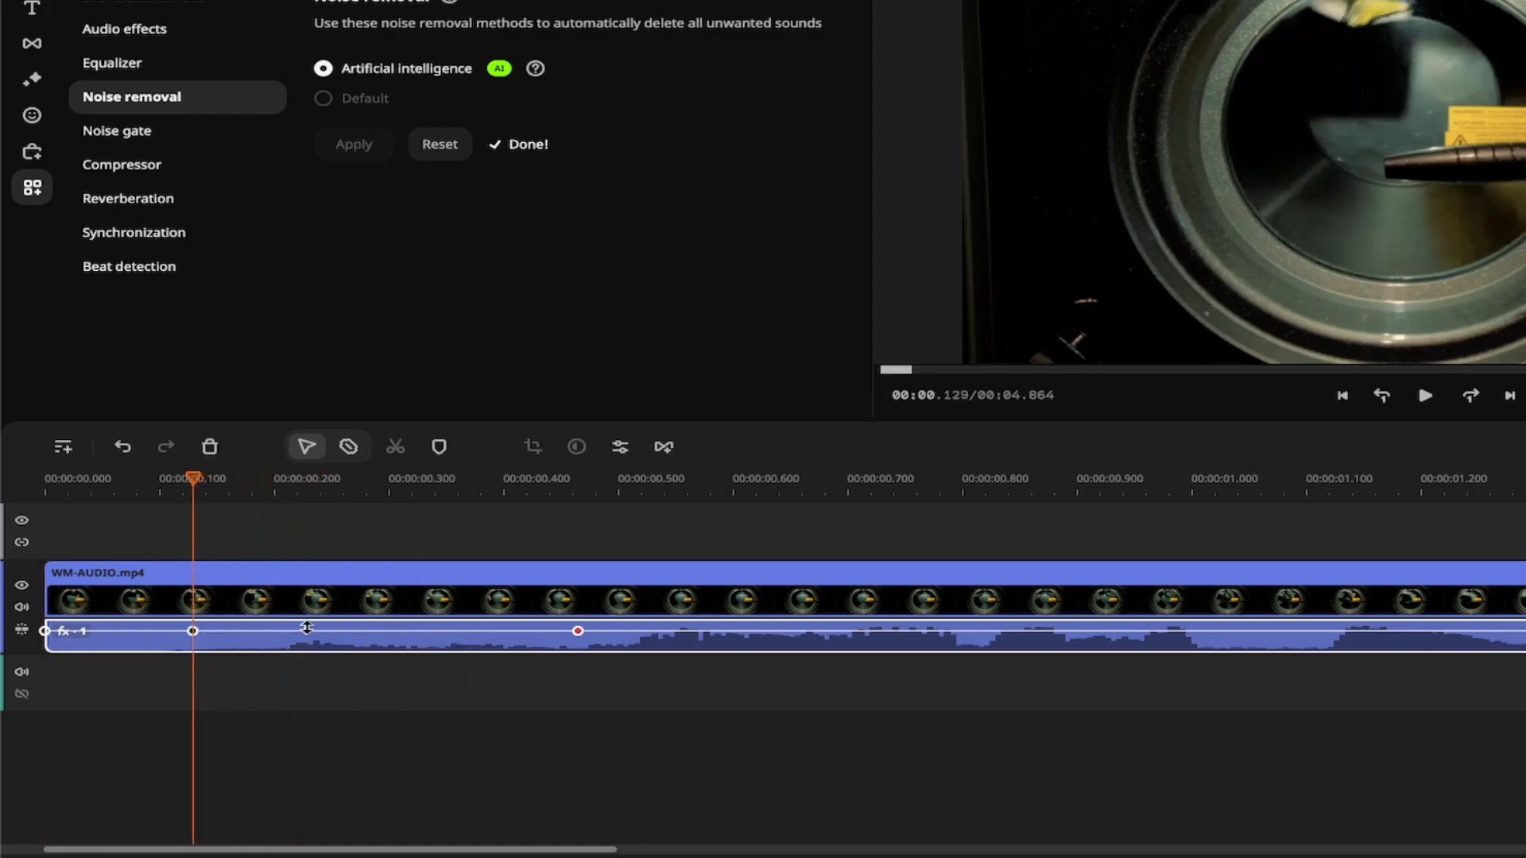
pyautogui.moveTo(578, 631); pyautogui.dragTo(399, 631)
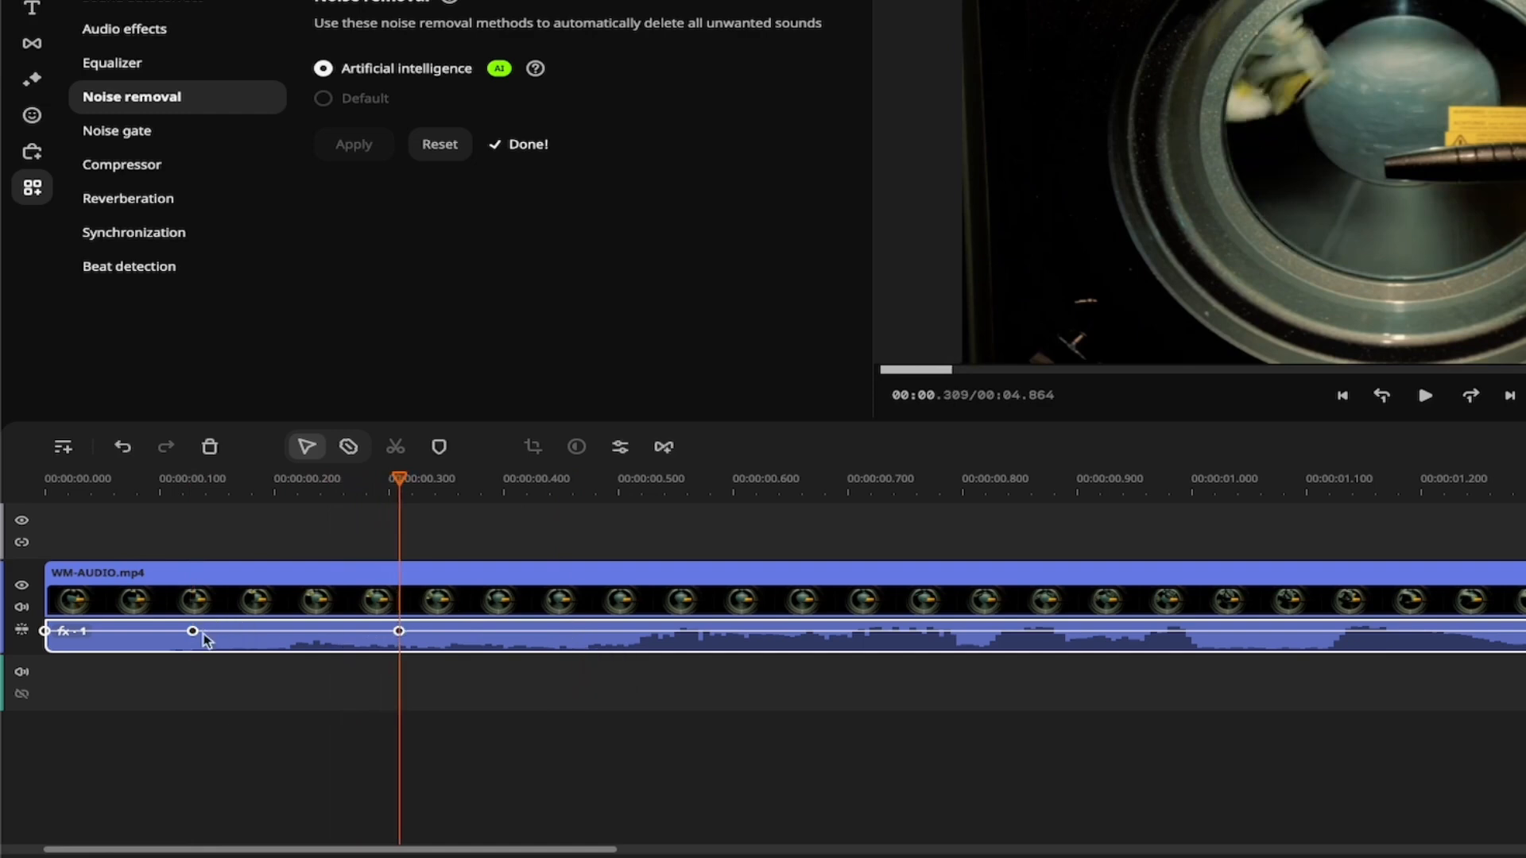
pyautogui.moveTo(194, 633); pyautogui.dragTo(195, 644)
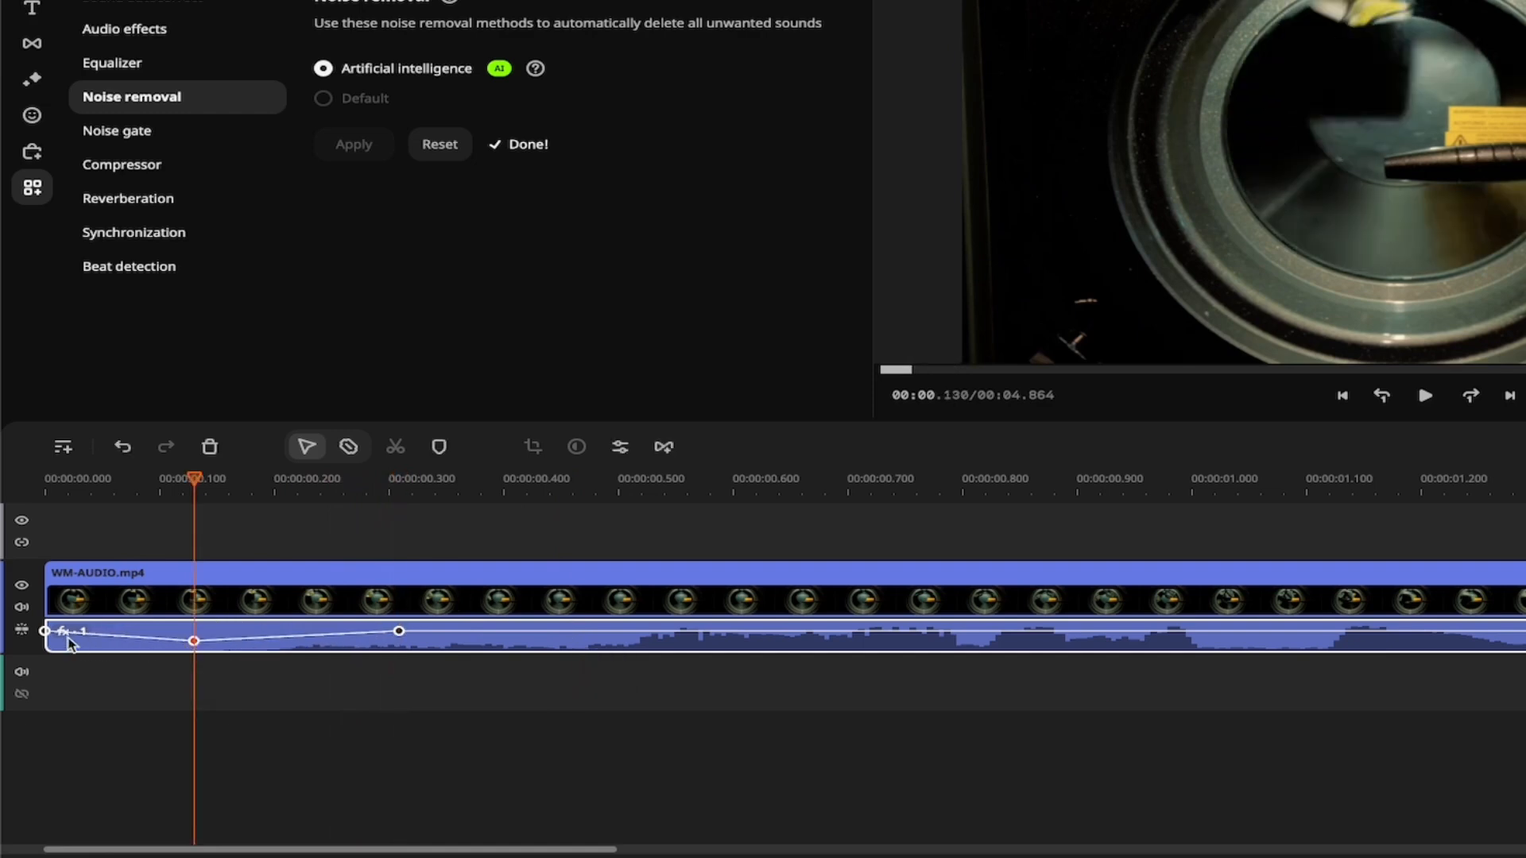
pyautogui.click(46, 632)
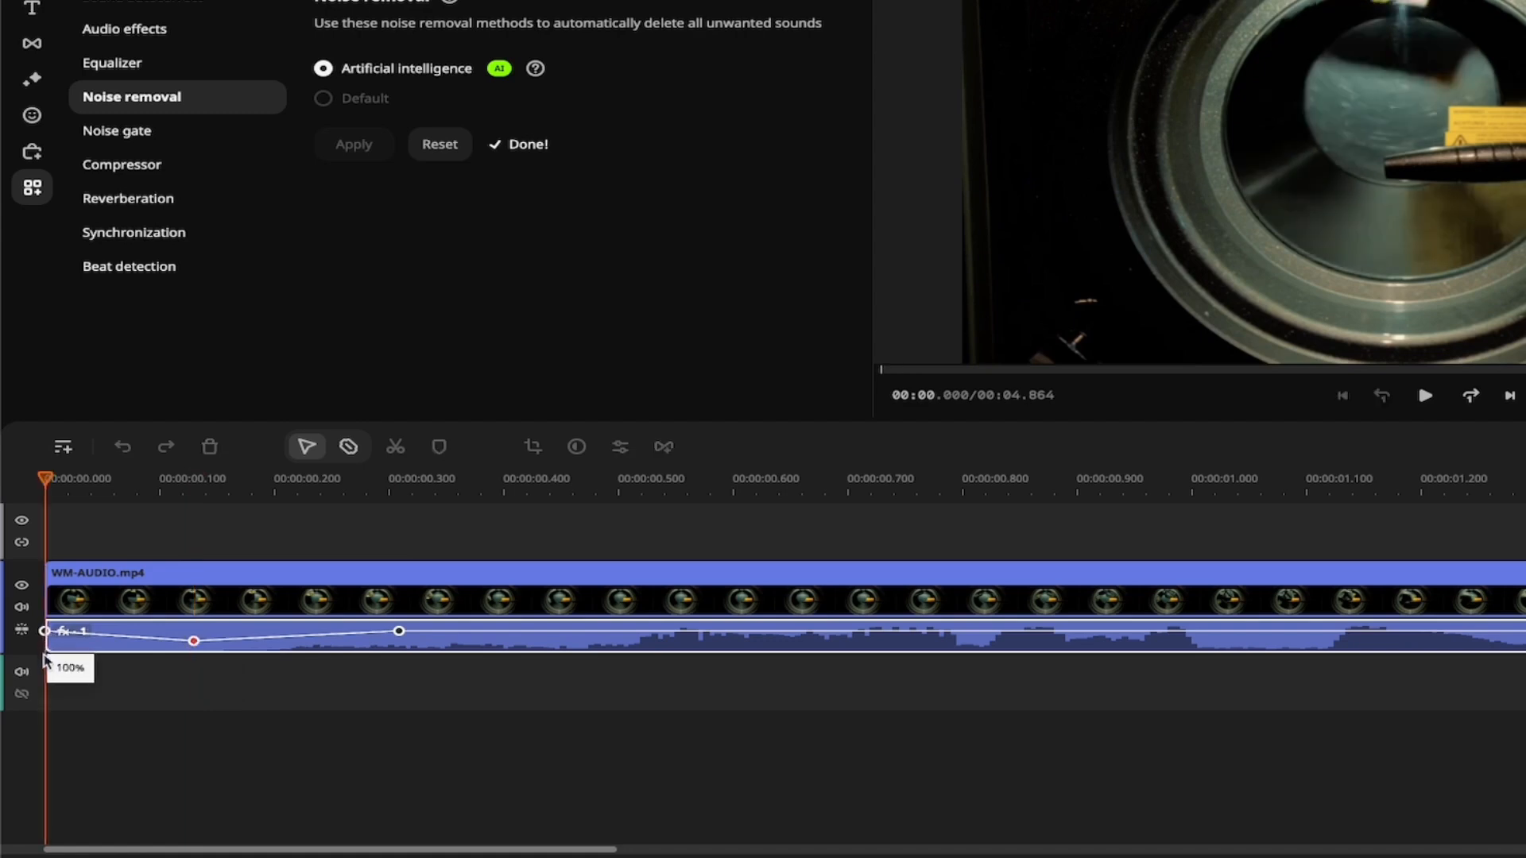
pyautogui.moveTo(45, 633); pyautogui.dragTo(44, 653)
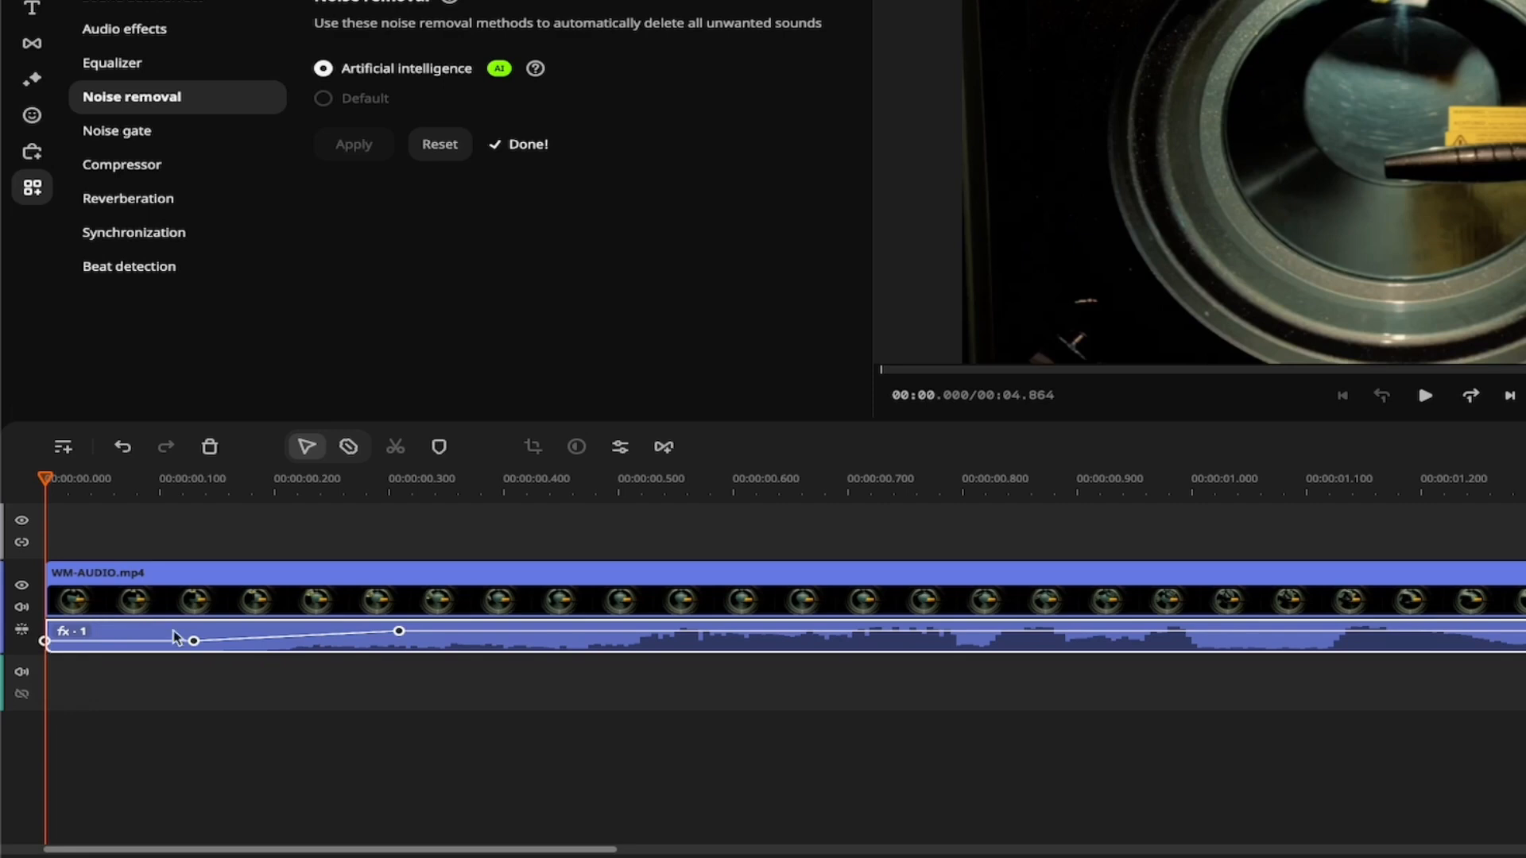
pyautogui.moveTo(195, 645); pyautogui.dragTo(197, 642)
# Shift the volume points to about 0.28 s and 0.41 s, and play back the clip's opening to check the fade
pyautogui.moveTo(197, 481); pyautogui.dragTo(45, 481)
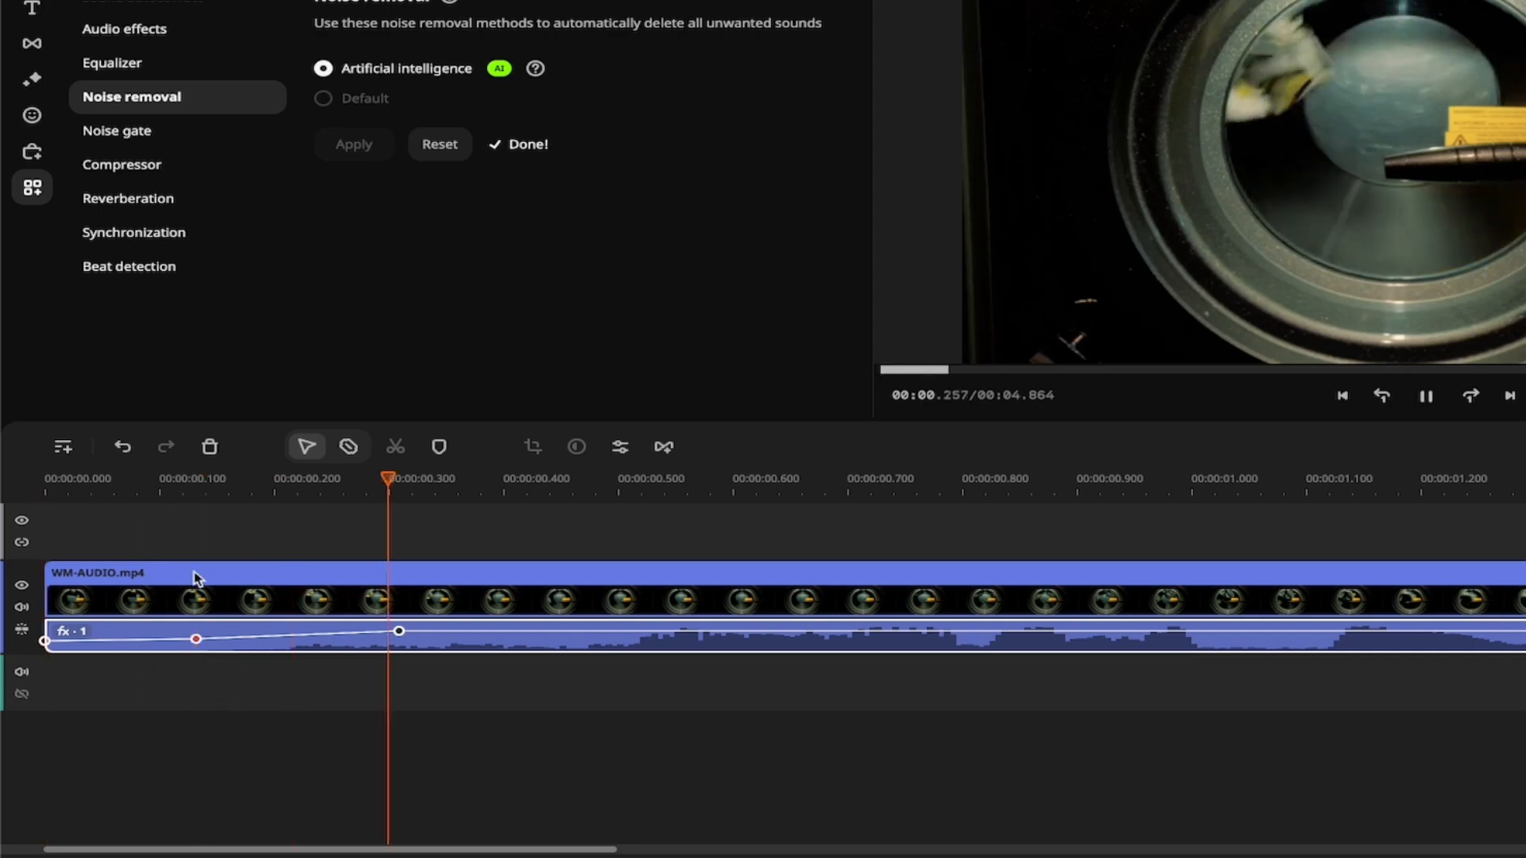
pyautogui.press('space')
pyautogui.moveTo(398, 633); pyautogui.dragTo(475, 633)
pyautogui.moveTo(195, 641); pyautogui.dragTo(362, 644)
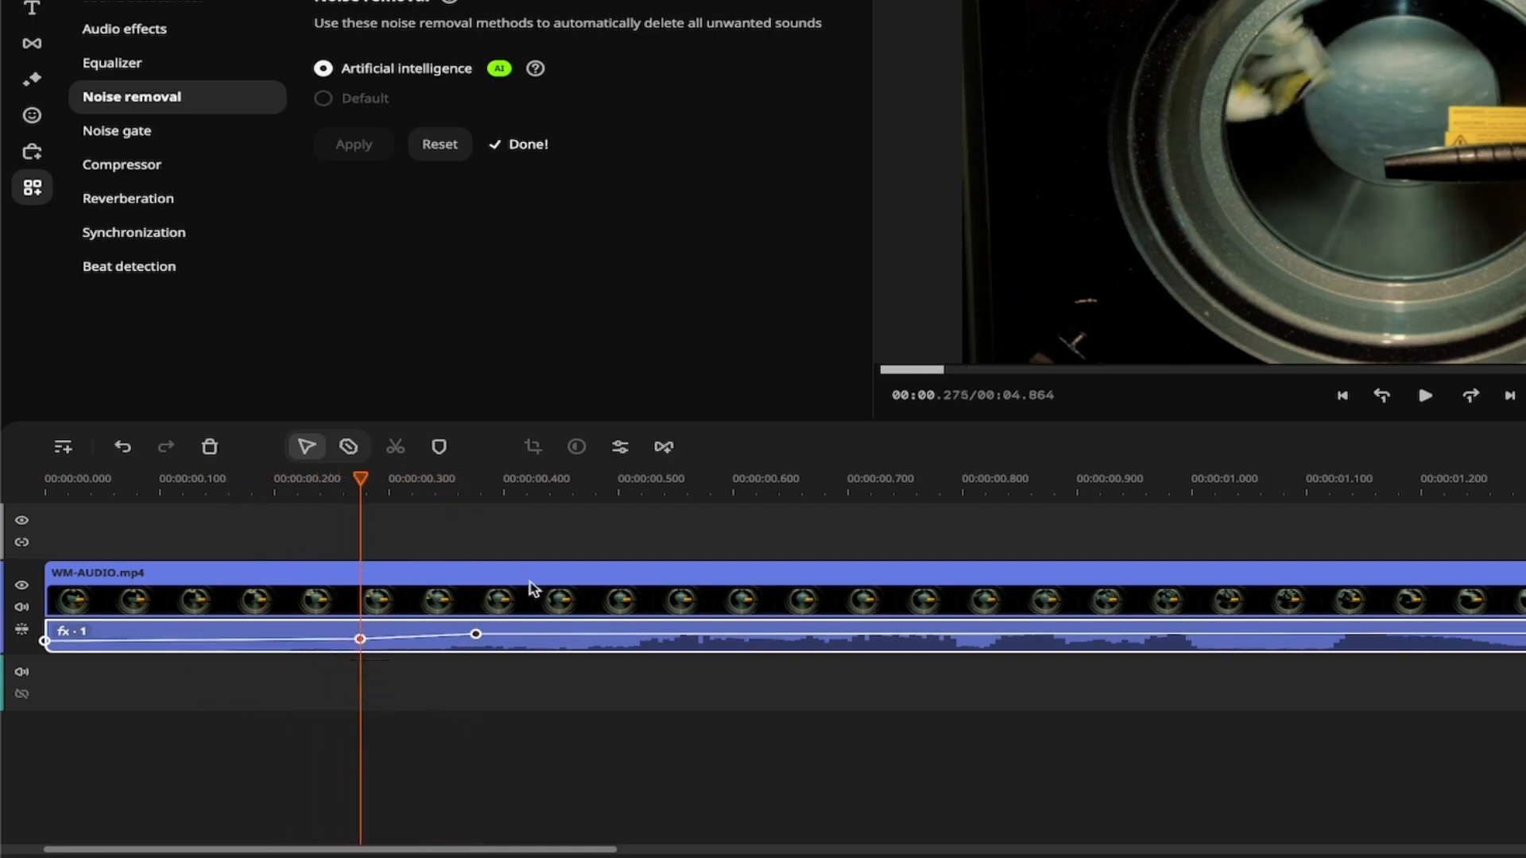
pyautogui.moveTo(476, 633); pyautogui.dragTo(511, 635)
pyautogui.moveTo(511, 485); pyautogui.dragTo(222, 498)
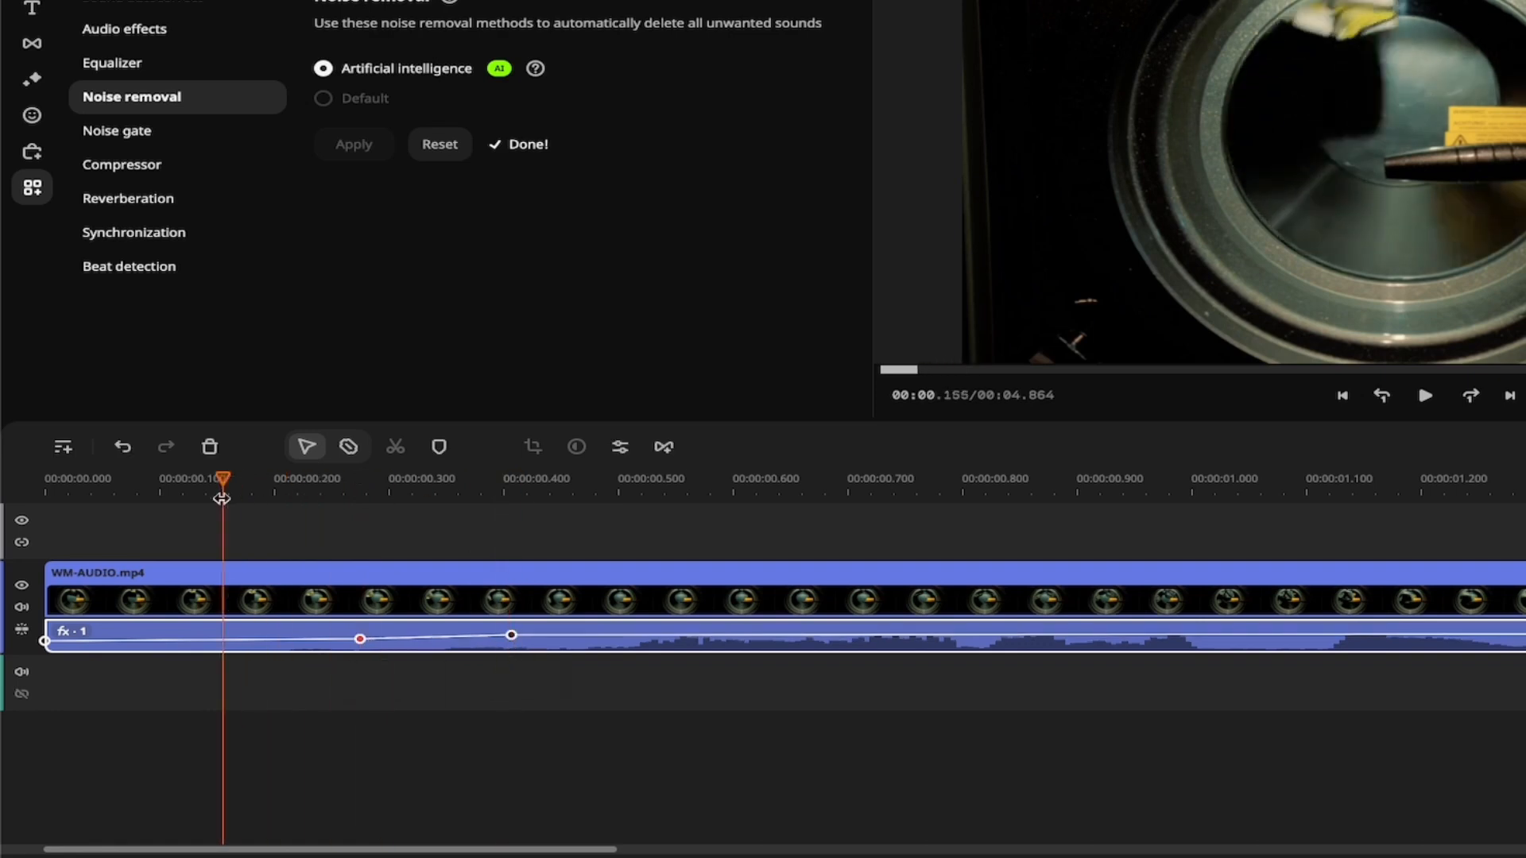
pyautogui.press('space')
pyautogui.press('space')
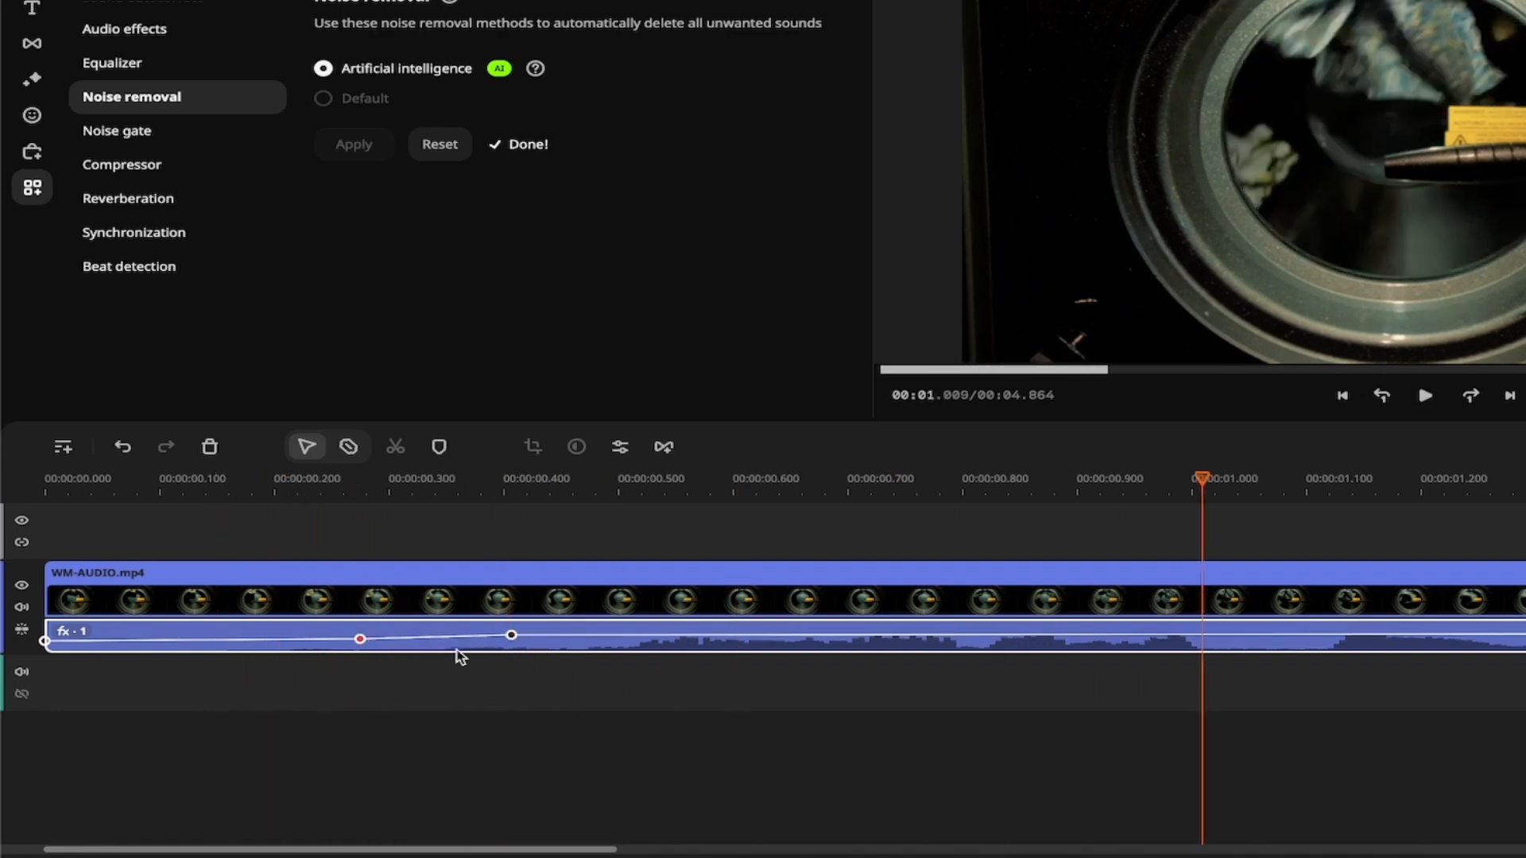
# Move the second volume point to about 0.43 s, level the first point with the clip's start, and play back the fade-in
pyautogui.moveTo(511, 637); pyautogui.dragTo(533, 635)
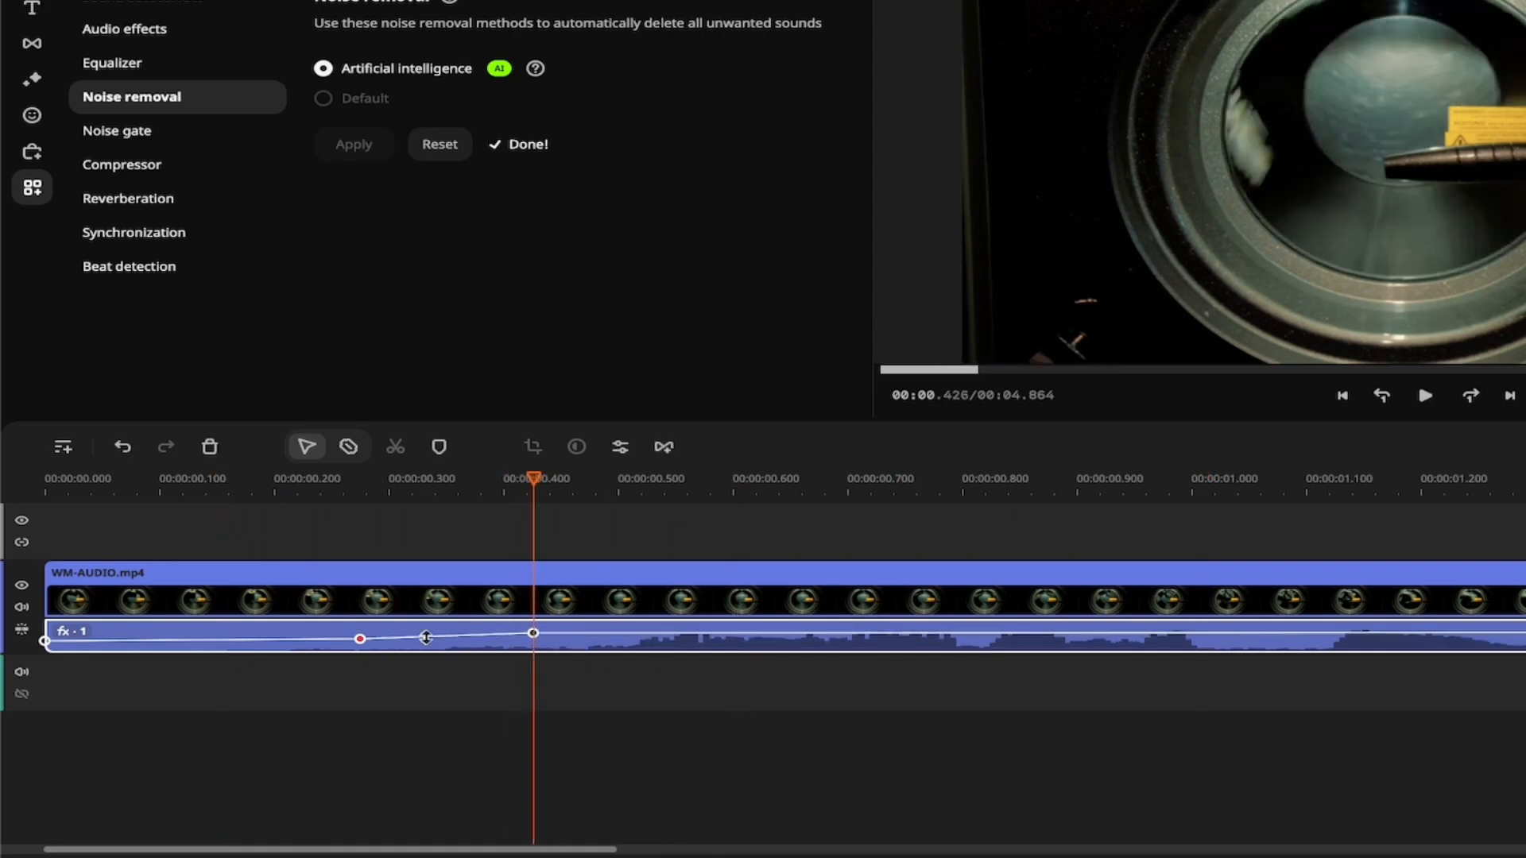
pyautogui.click(360, 641)
pyautogui.click(353, 477)
pyautogui.moveTo(352, 477); pyautogui.dragTo(169, 484)
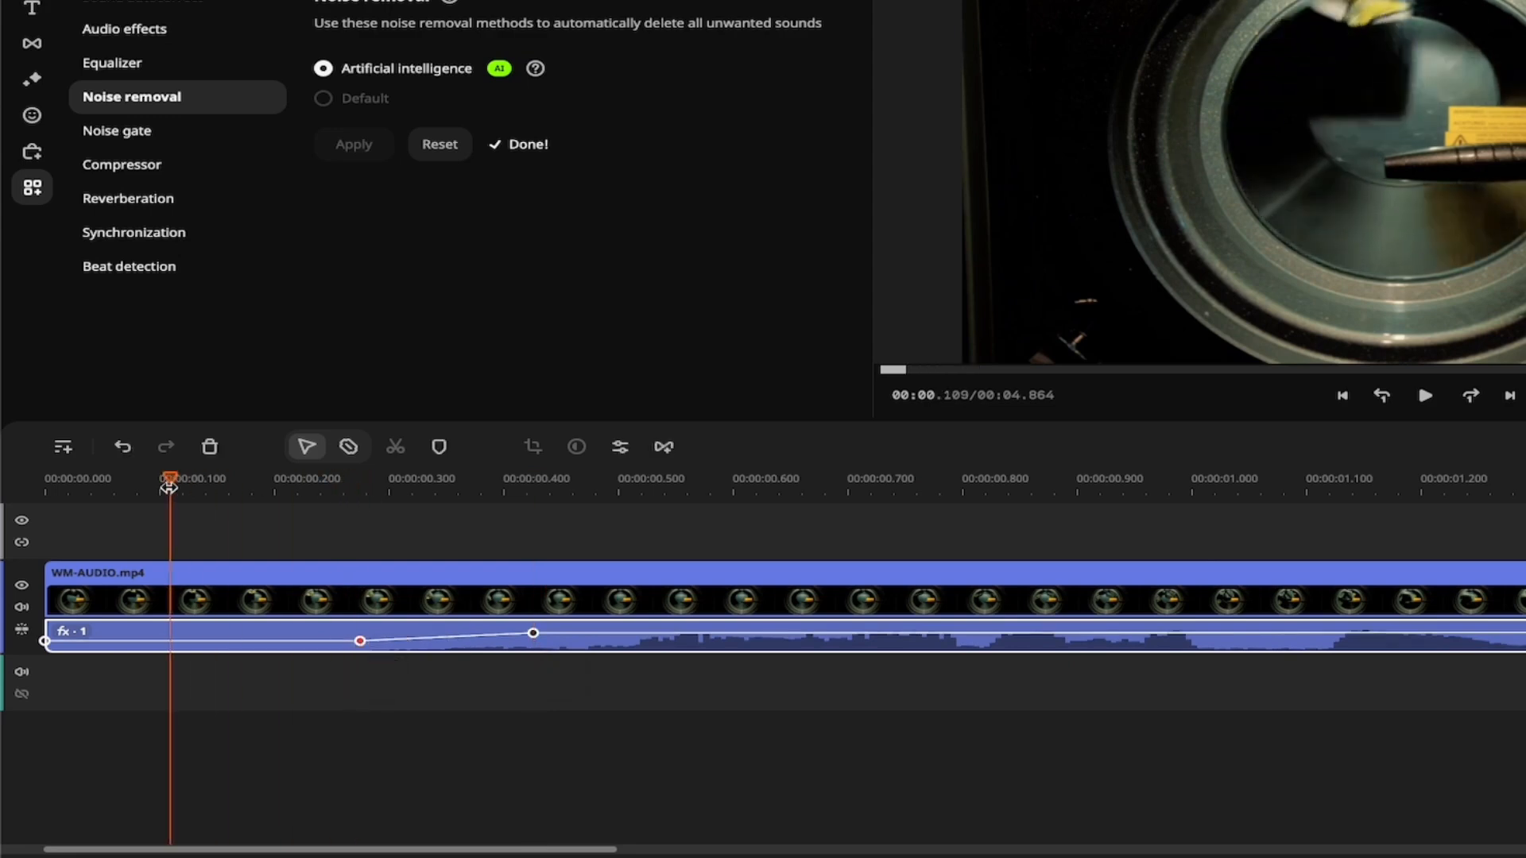
pyautogui.press('space')
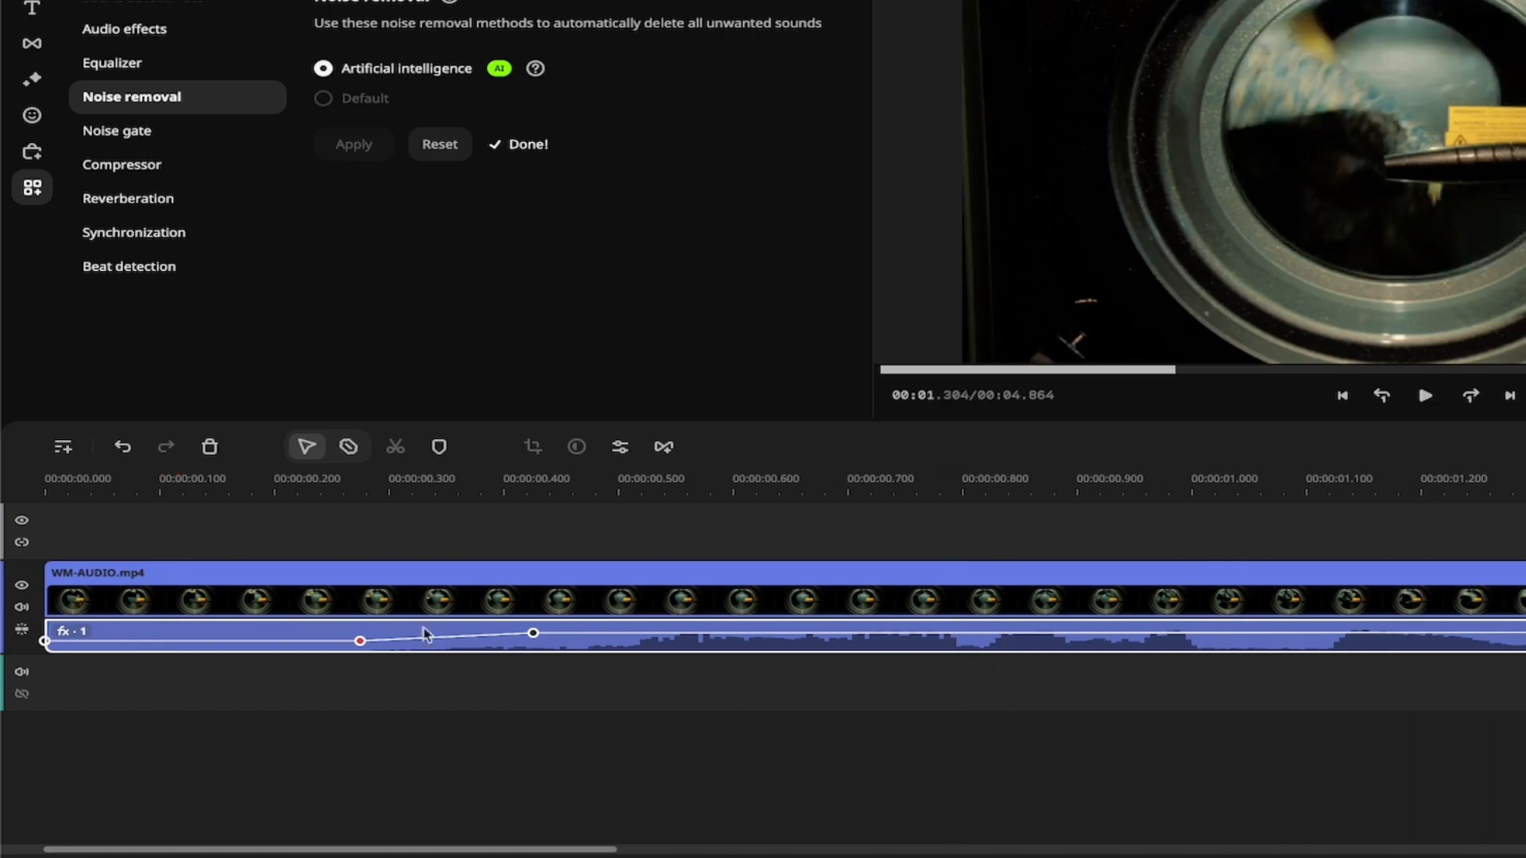
pyautogui.scroll(-10, 464, 644)
pyautogui.scroll(5, 317, 637)
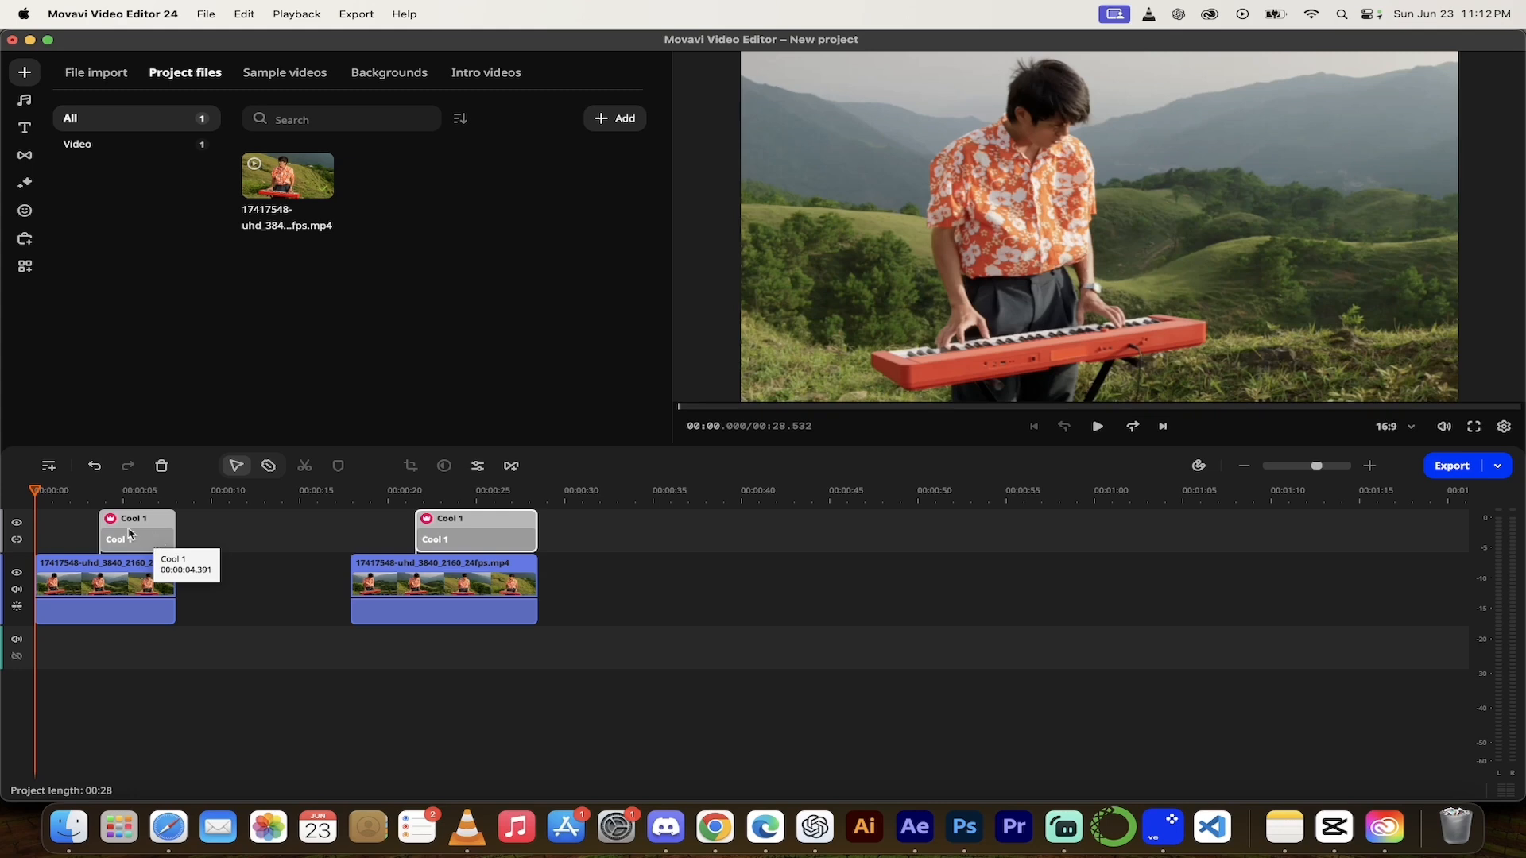
# Play back both clips with the Cool 1 sticker to compare how the sticker behaves over the keyboard player
pyautogui.click(88, 494)
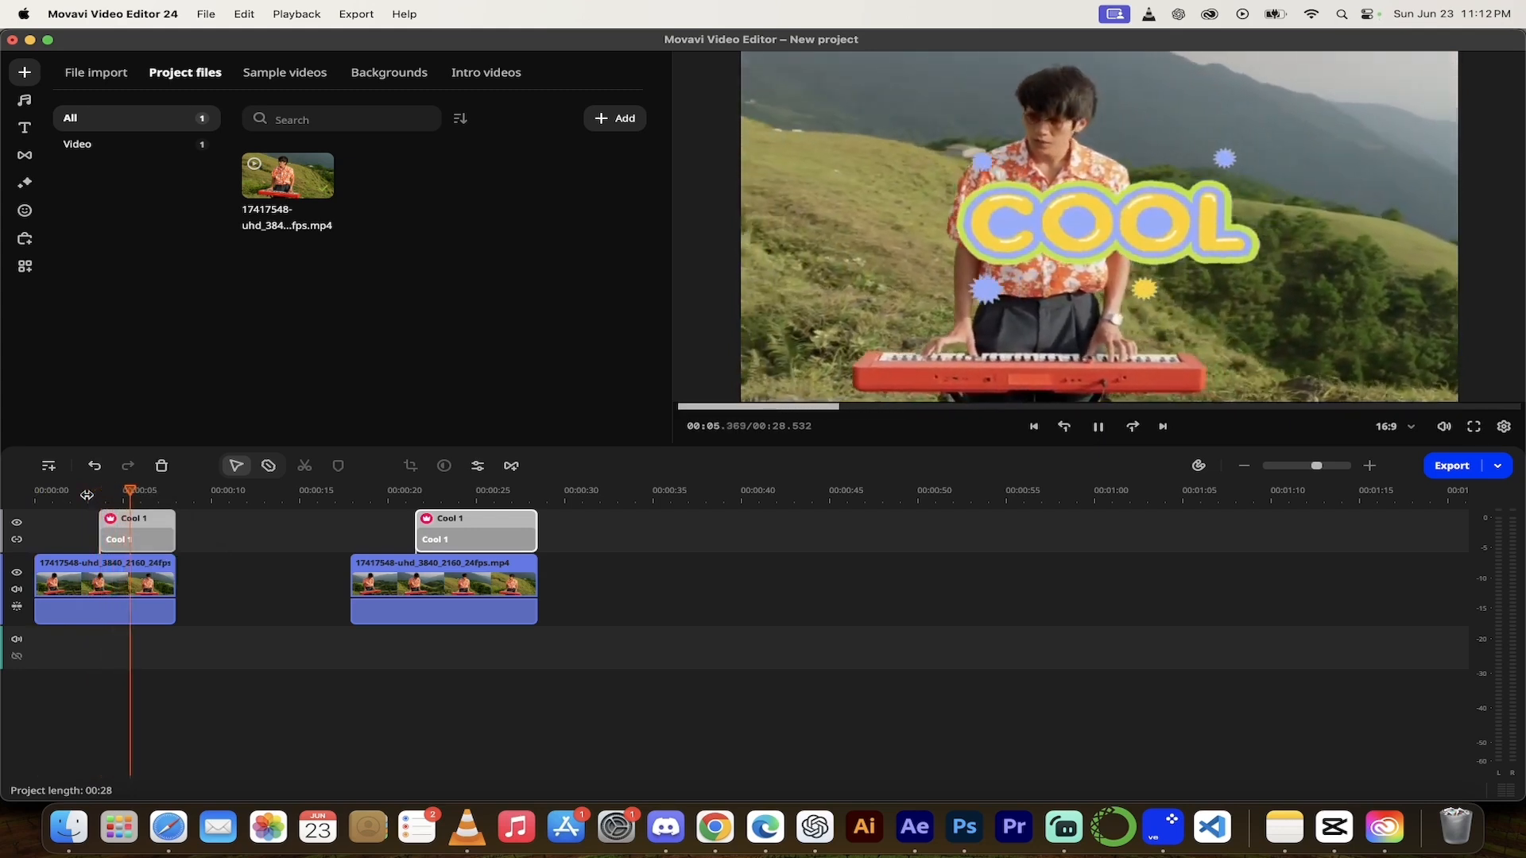
pyautogui.press('space')
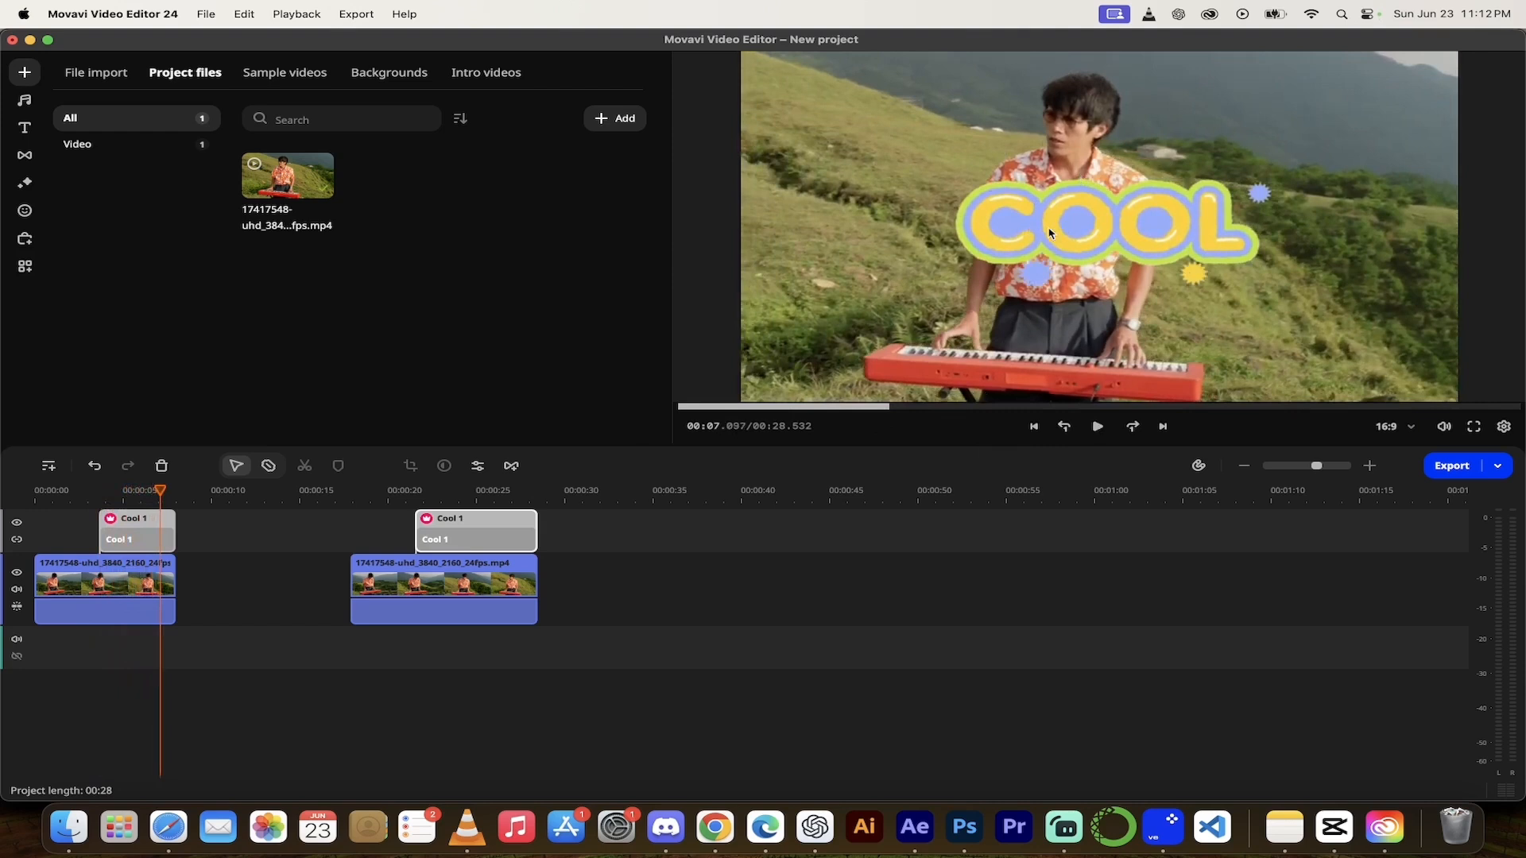
pyautogui.click(410, 492)
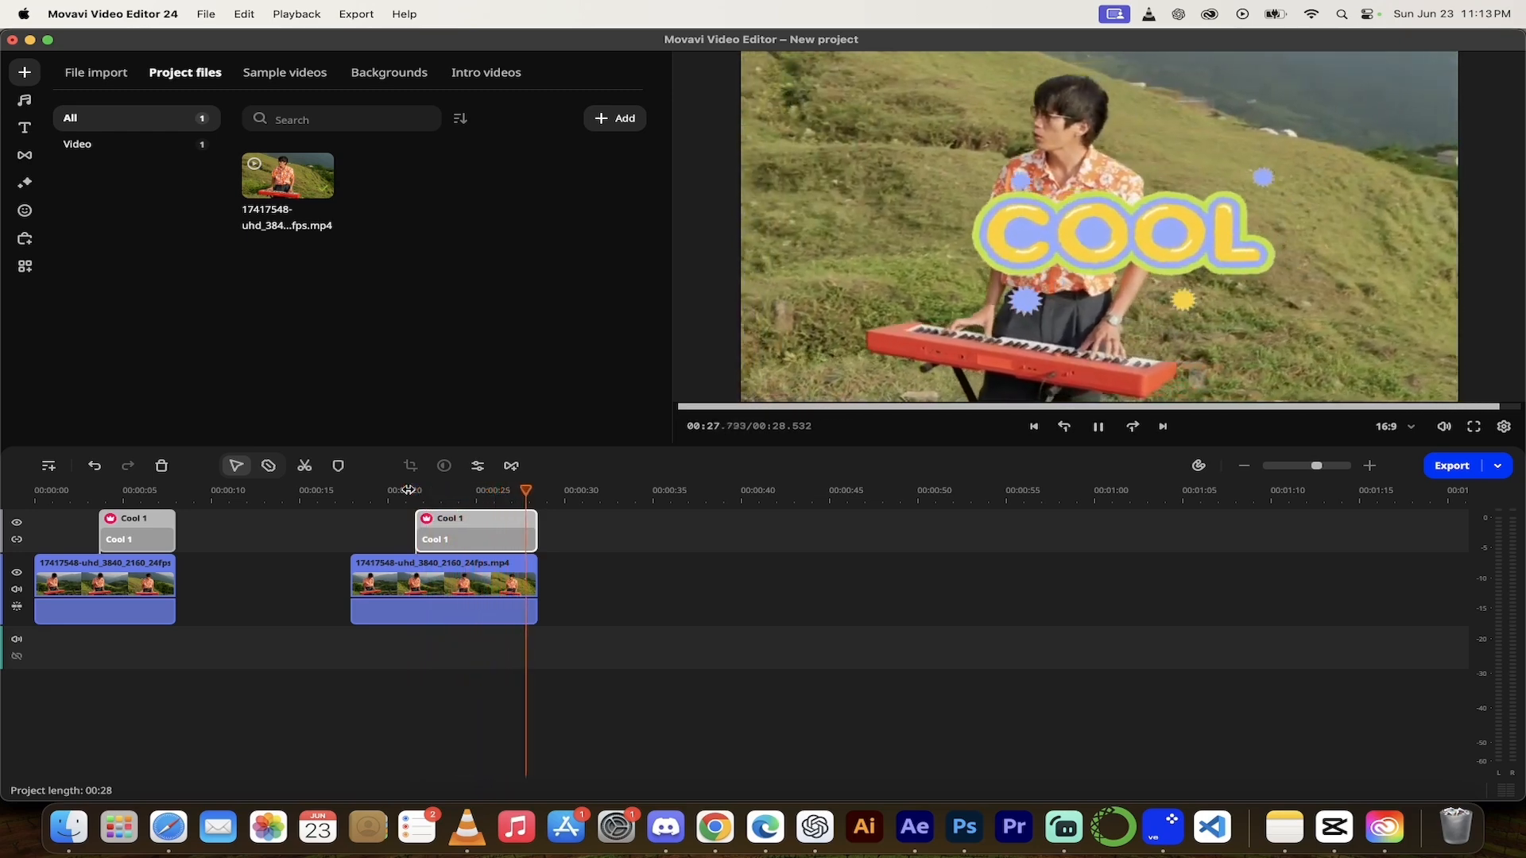
pyautogui.press('space')
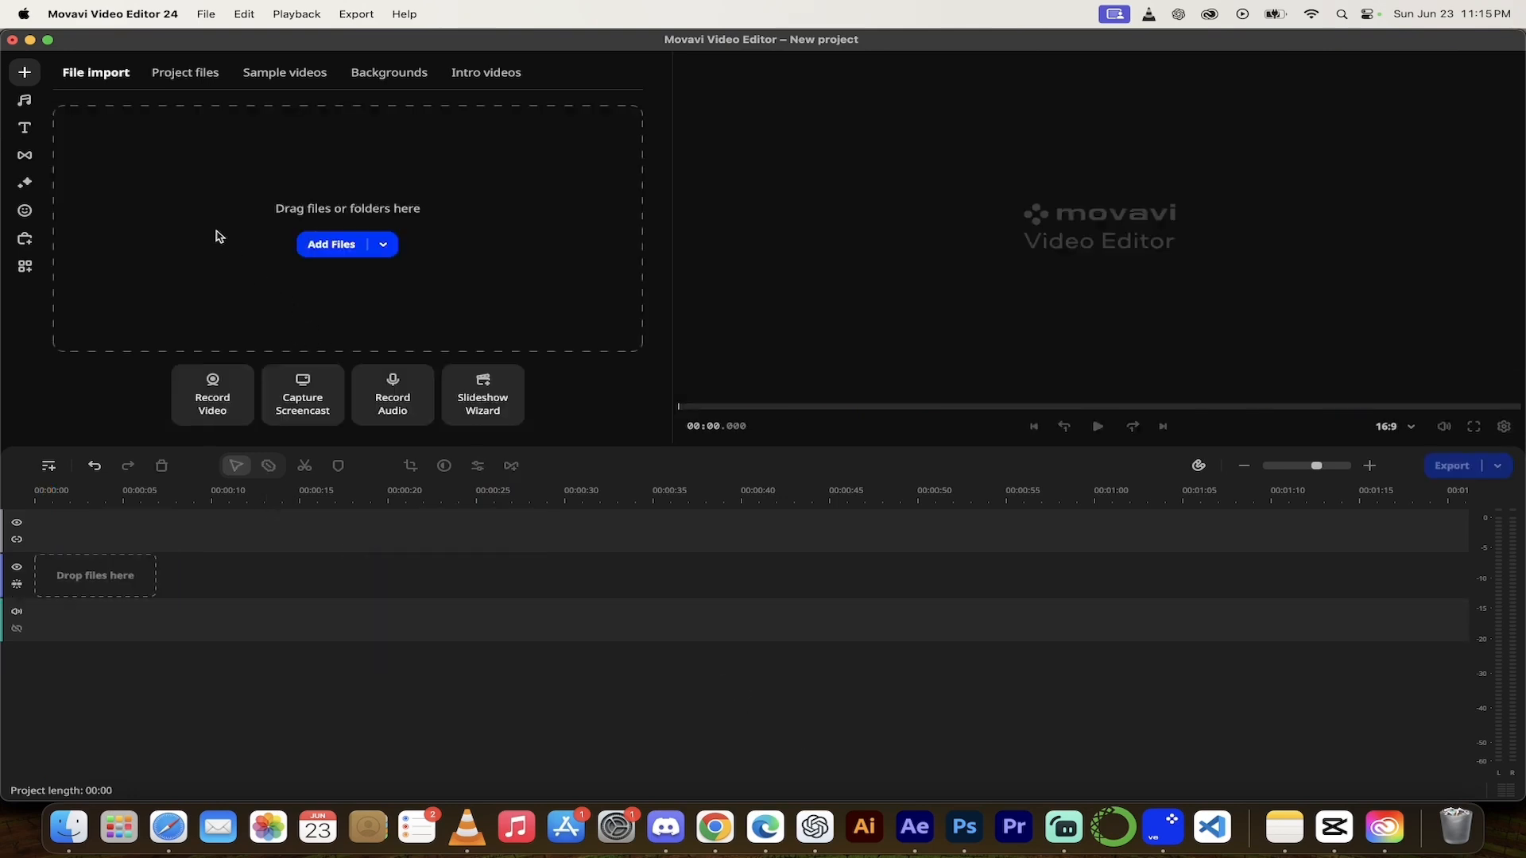
# Add the imported 17417548-uhd video from the project files to the start of the video track
pyautogui.click(185, 74)
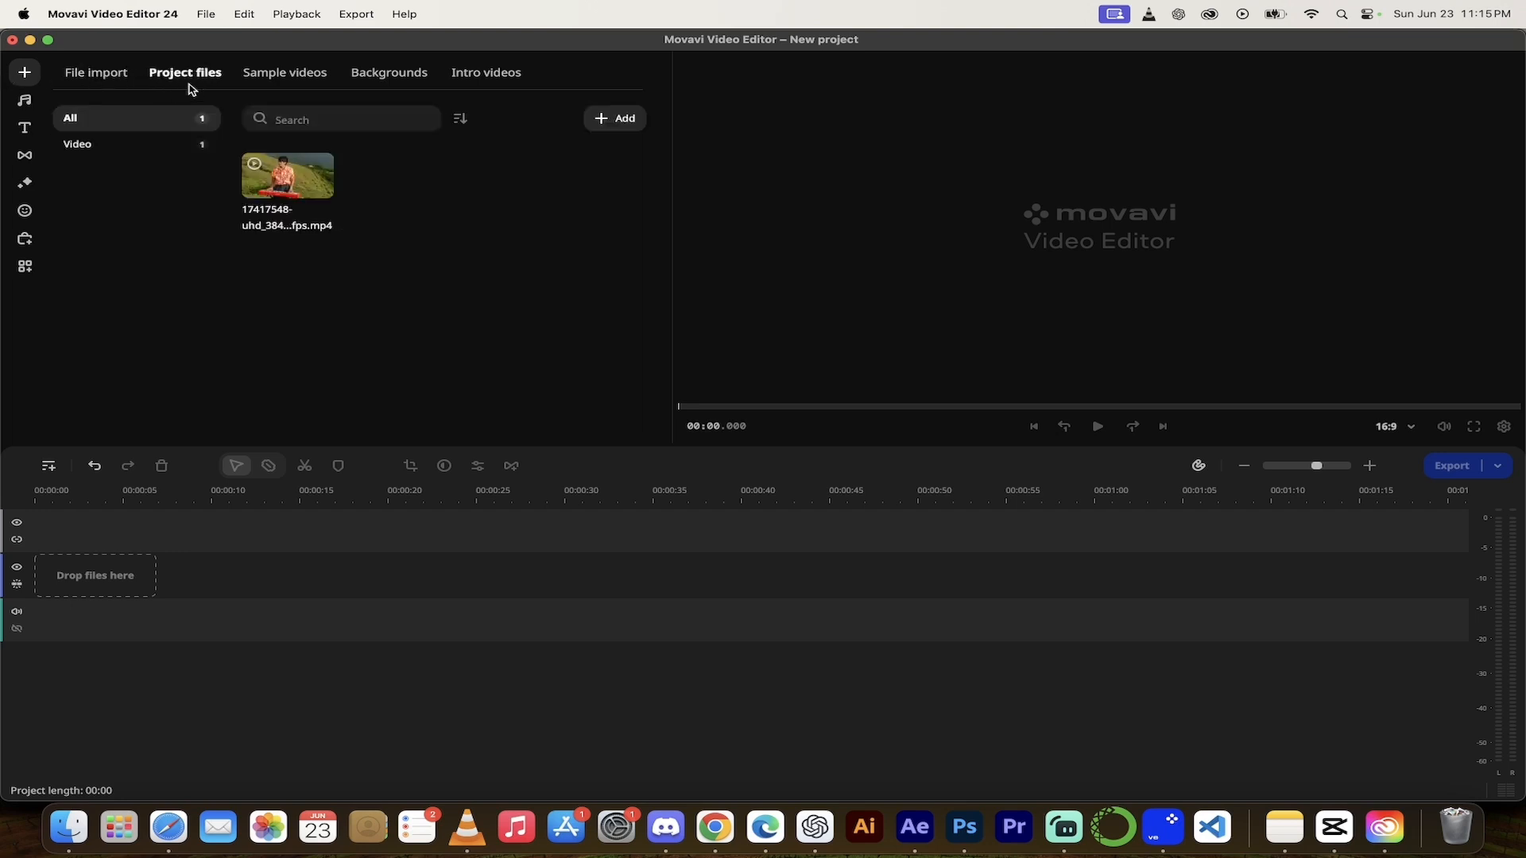
pyautogui.moveTo(298, 189); pyautogui.dragTo(73, 579)
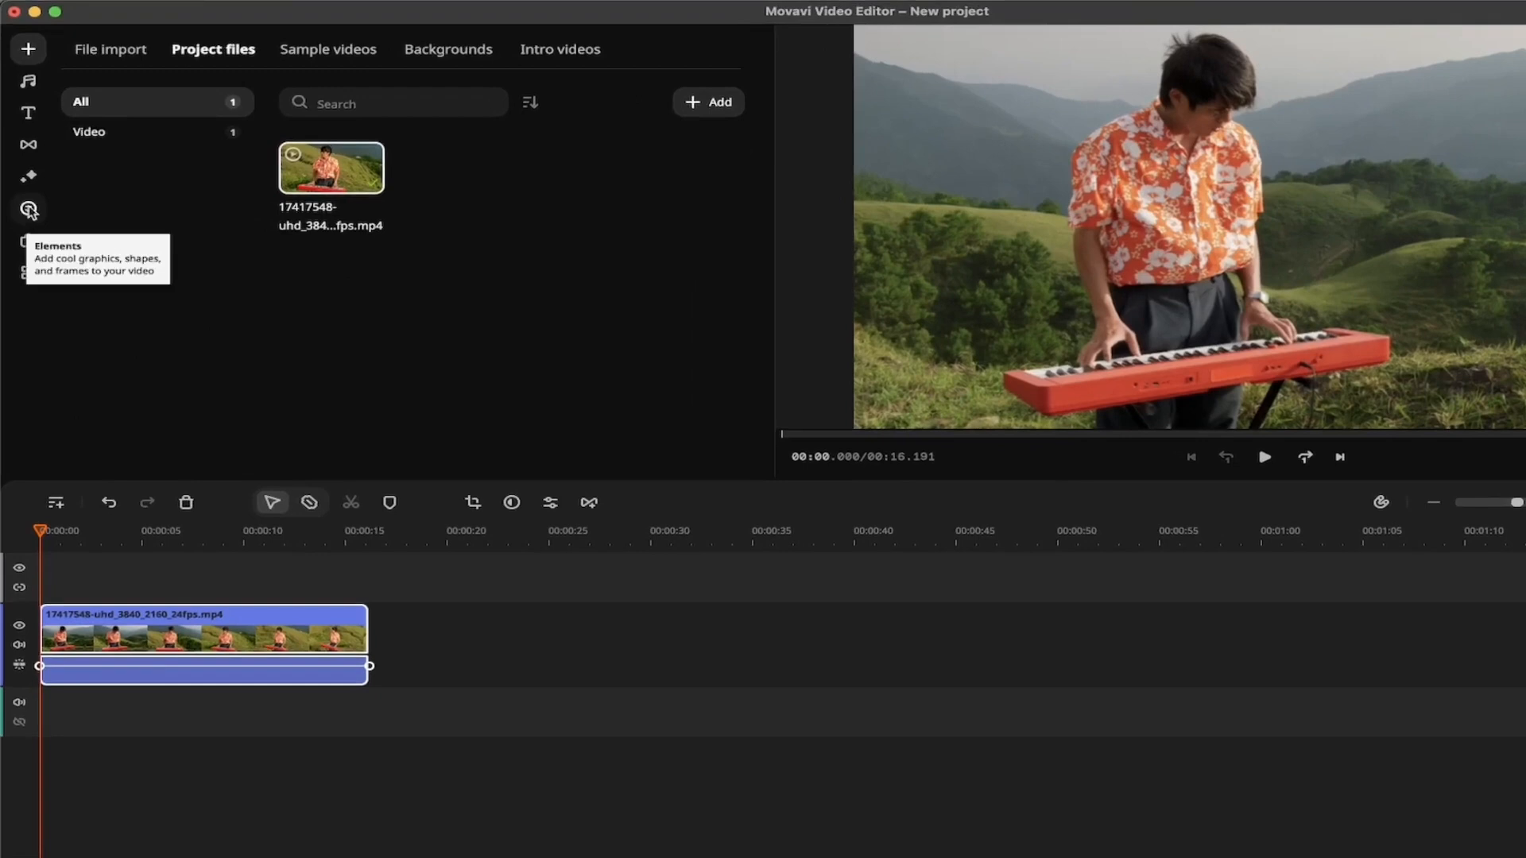
# Find the Sunny vibes sticker in the Brilliant Idea Pack, download it and preview it
pyautogui.click(29, 209)
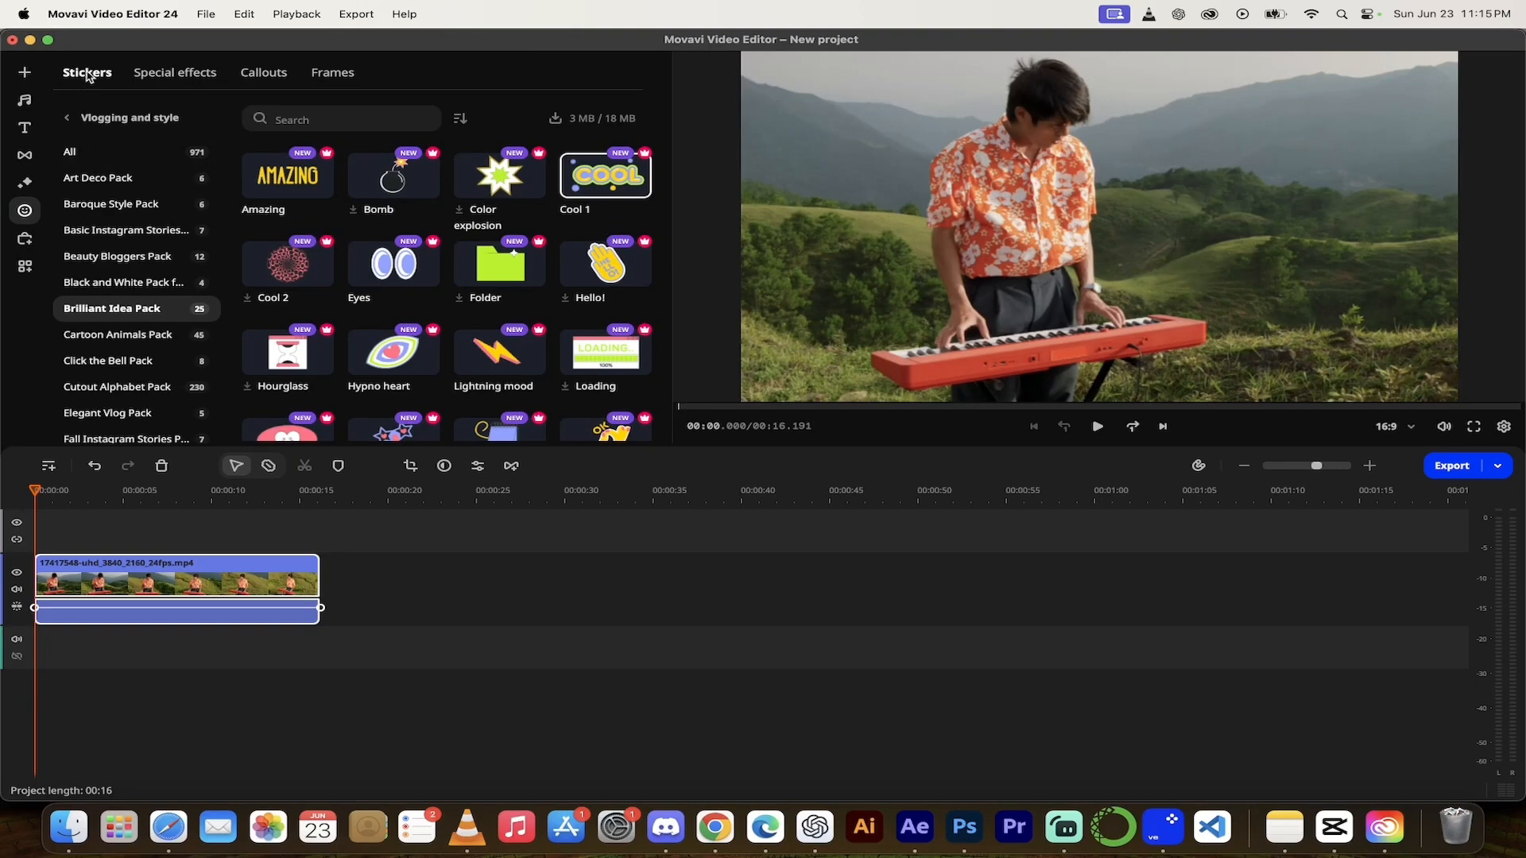
pyautogui.scroll(-4, 131, 310)
pyautogui.scroll(4, 134, 313)
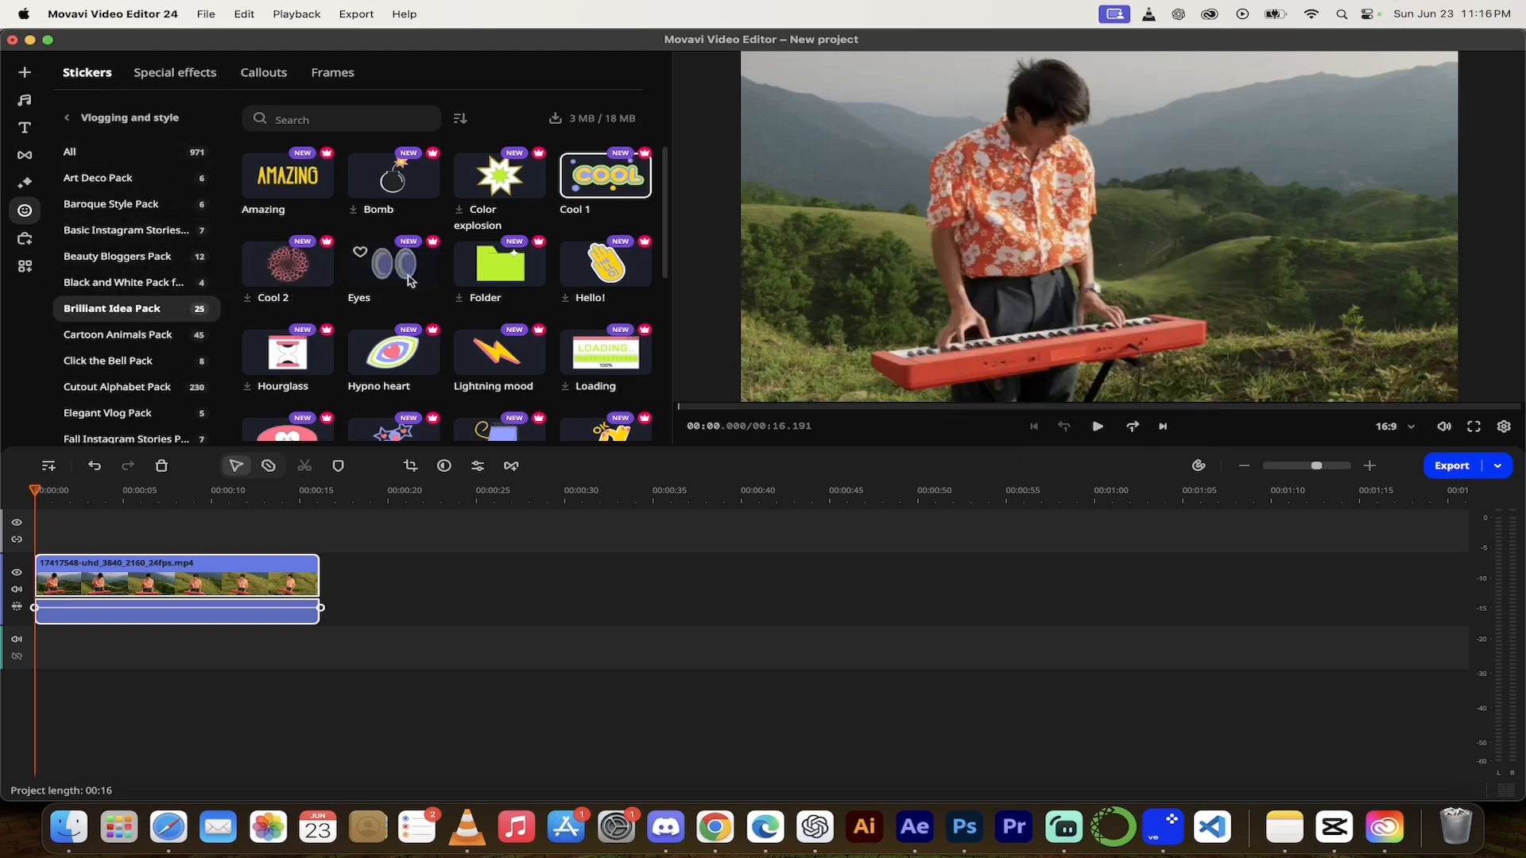
pyautogui.scroll(-5, 424, 318)
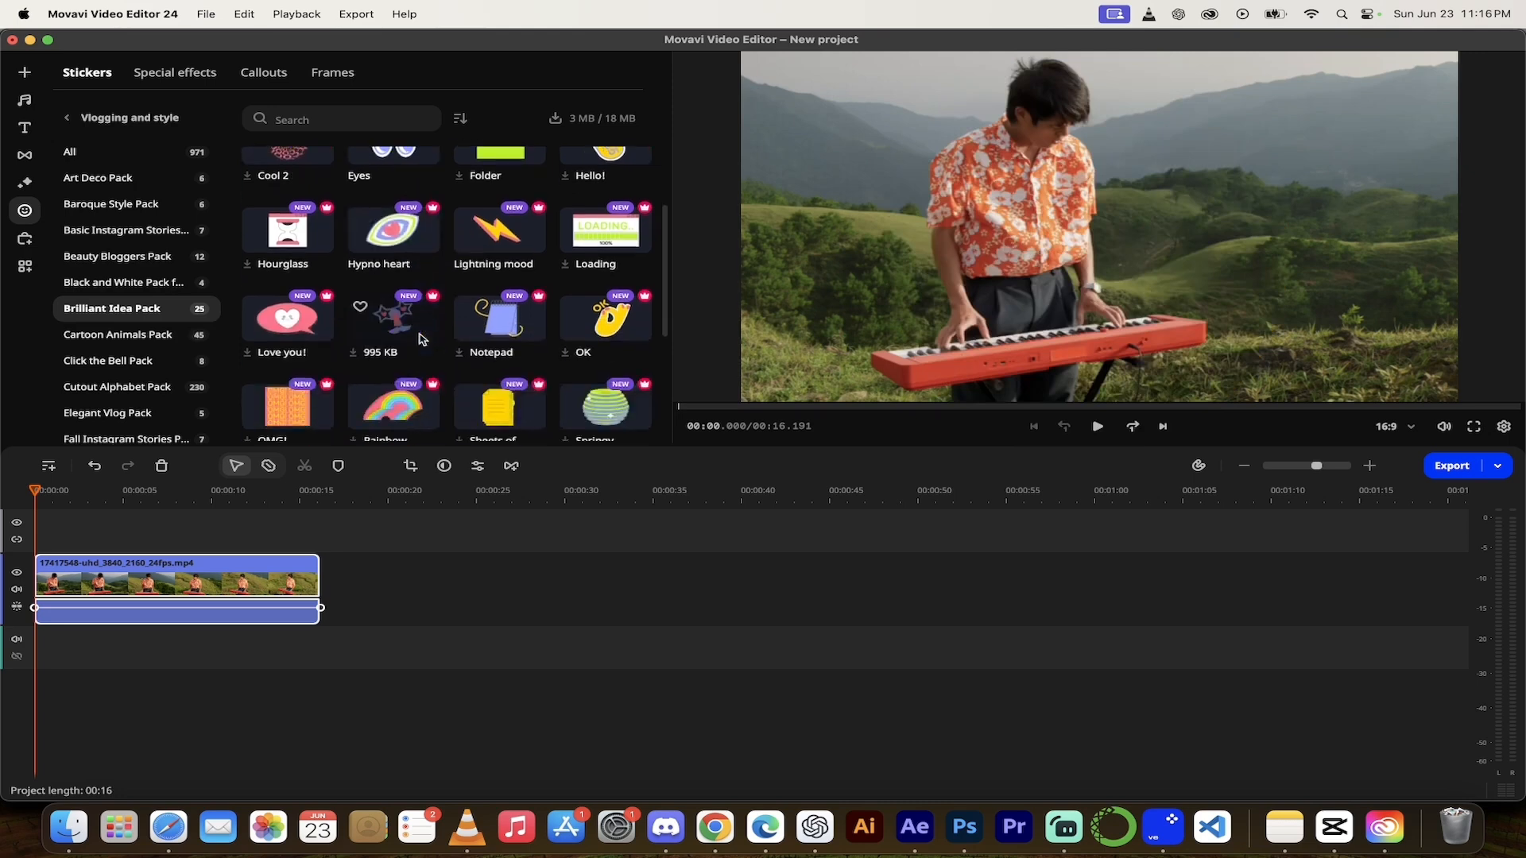
pyautogui.scroll(-1, 422, 339)
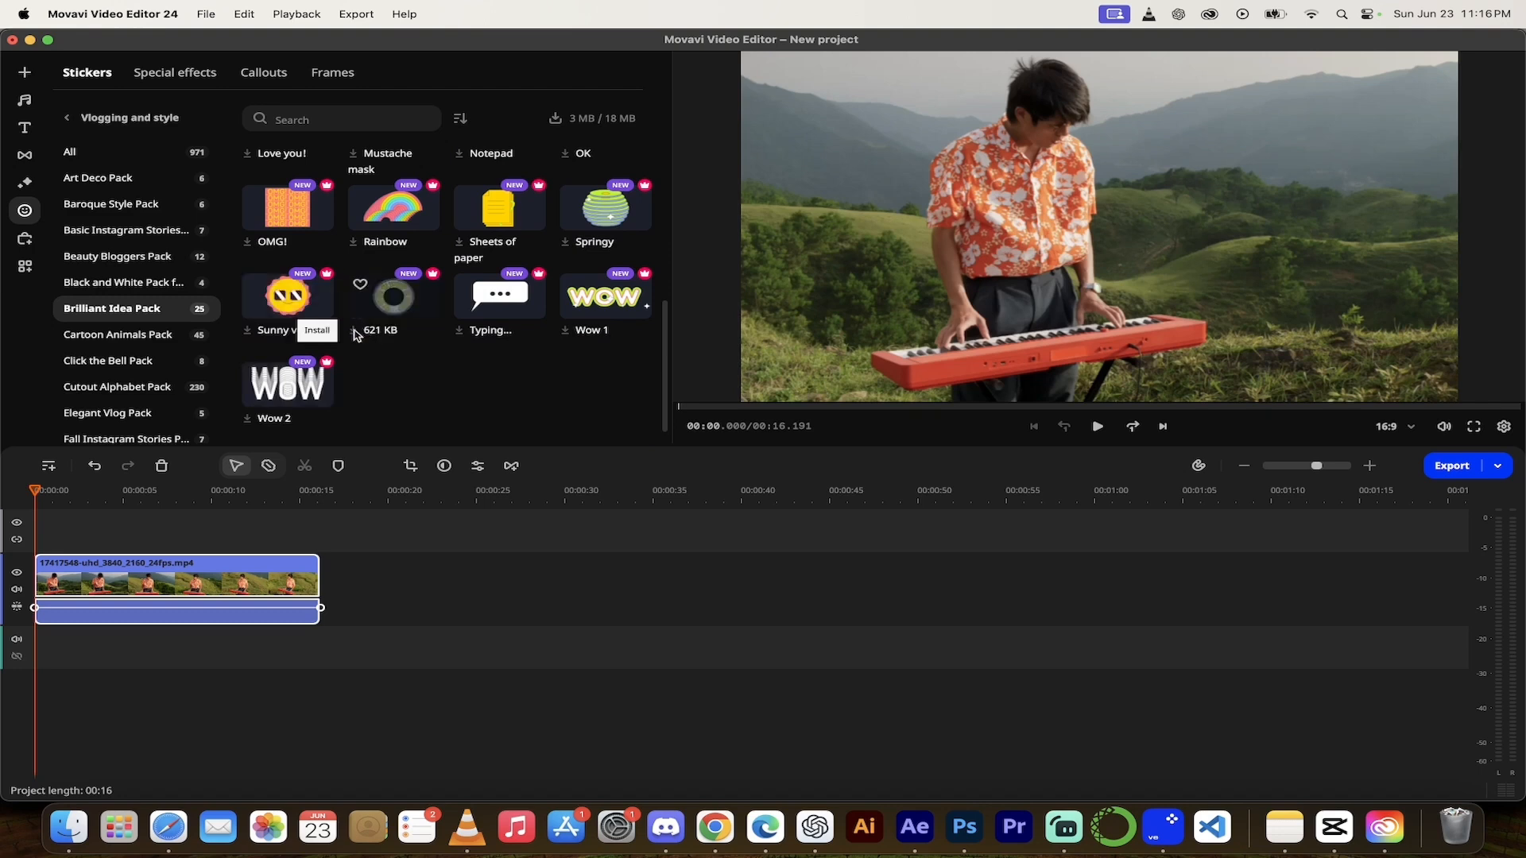
pyautogui.click(295, 302)
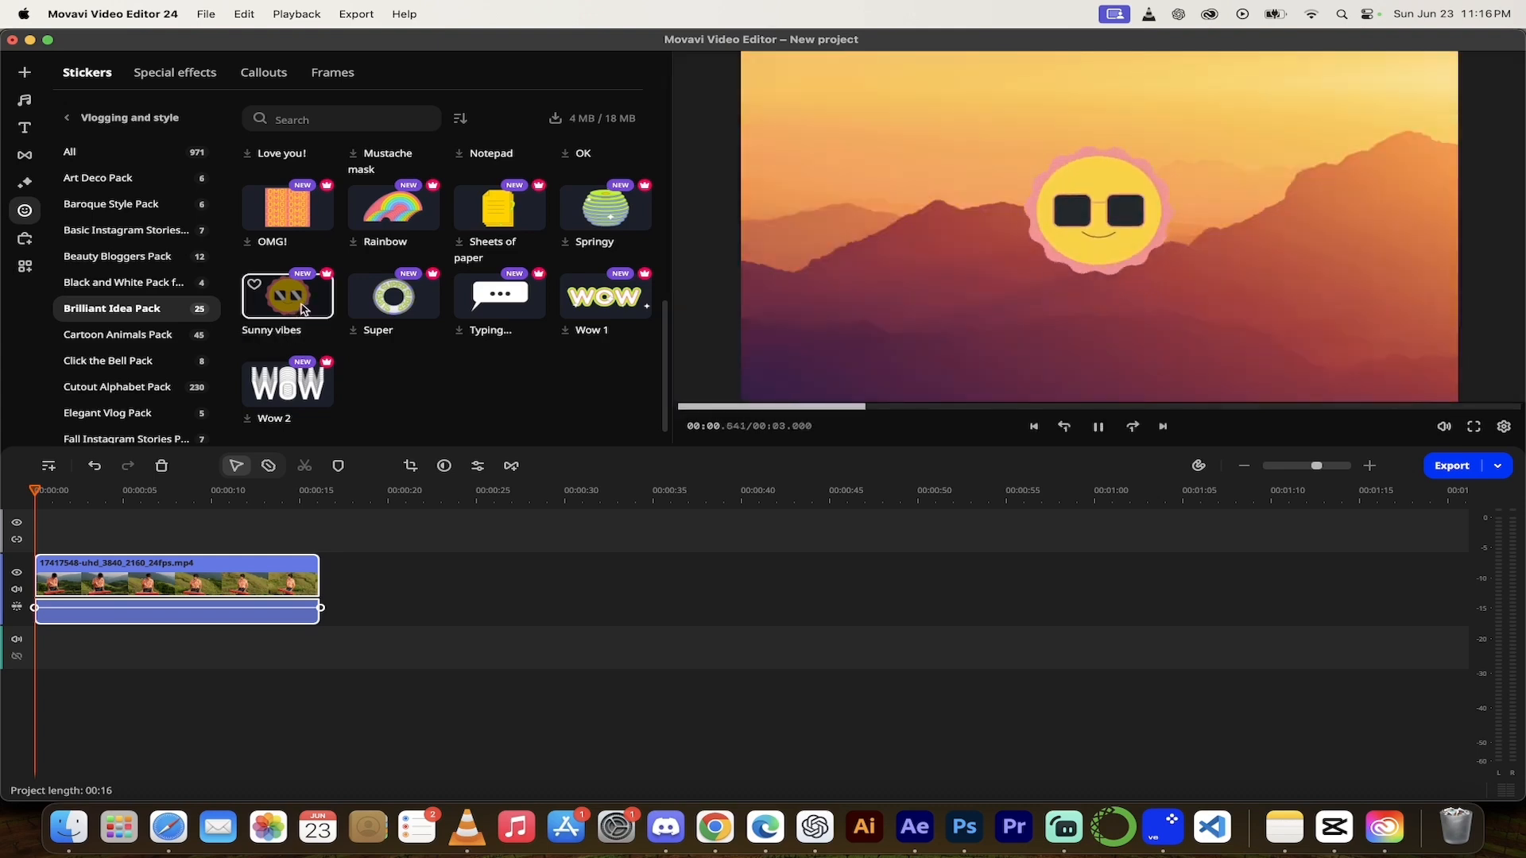
# Place the Sunny vibes sticker on the track above the video, spanning from about 7 s to the clip's end
pyautogui.moveTo(291, 299); pyautogui.dragTo(70, 531)
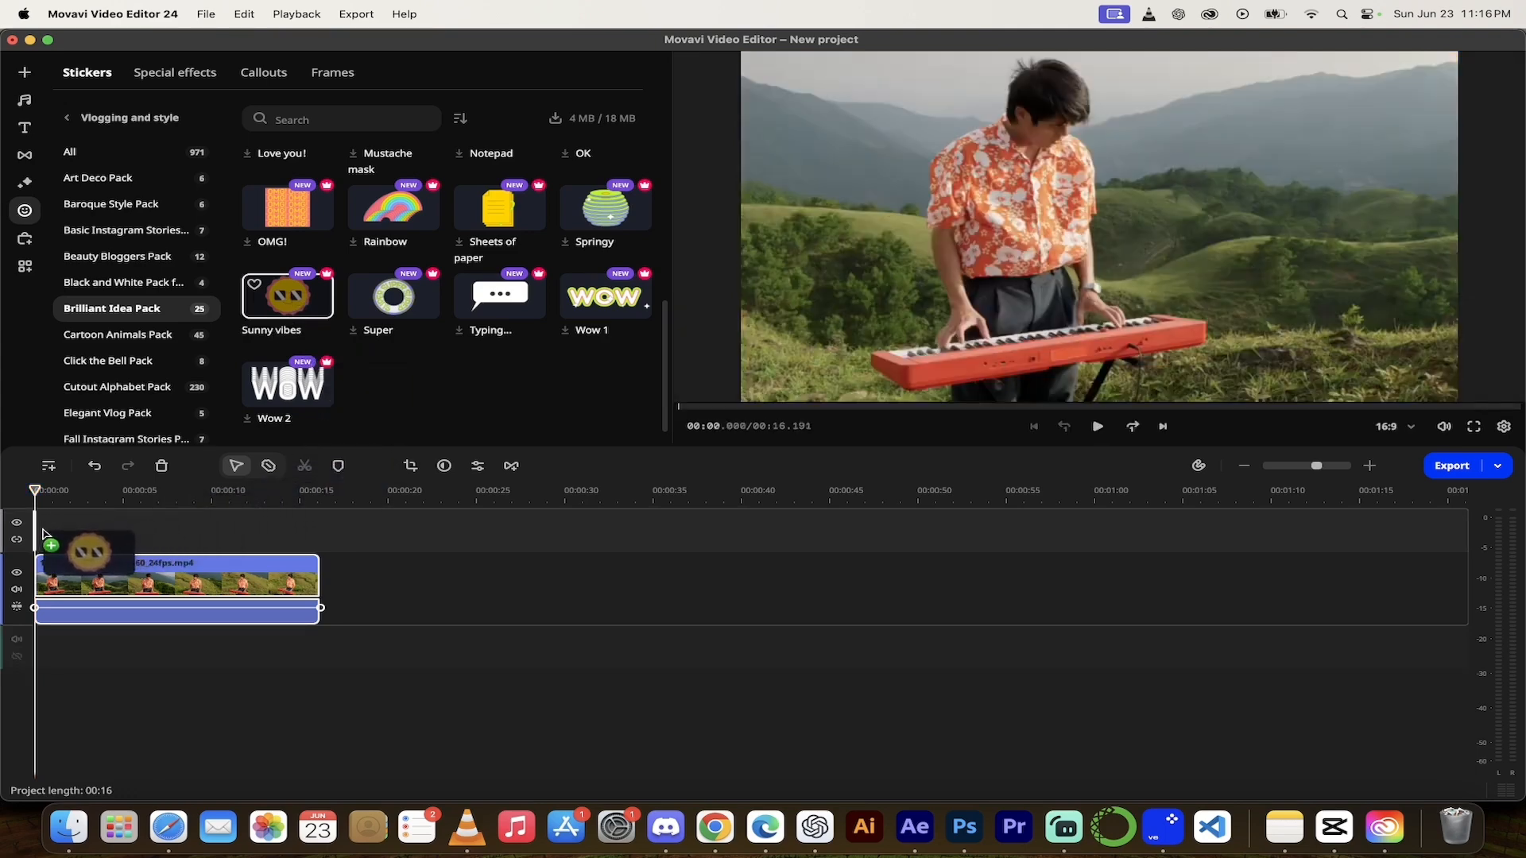
pyautogui.click(78, 534)
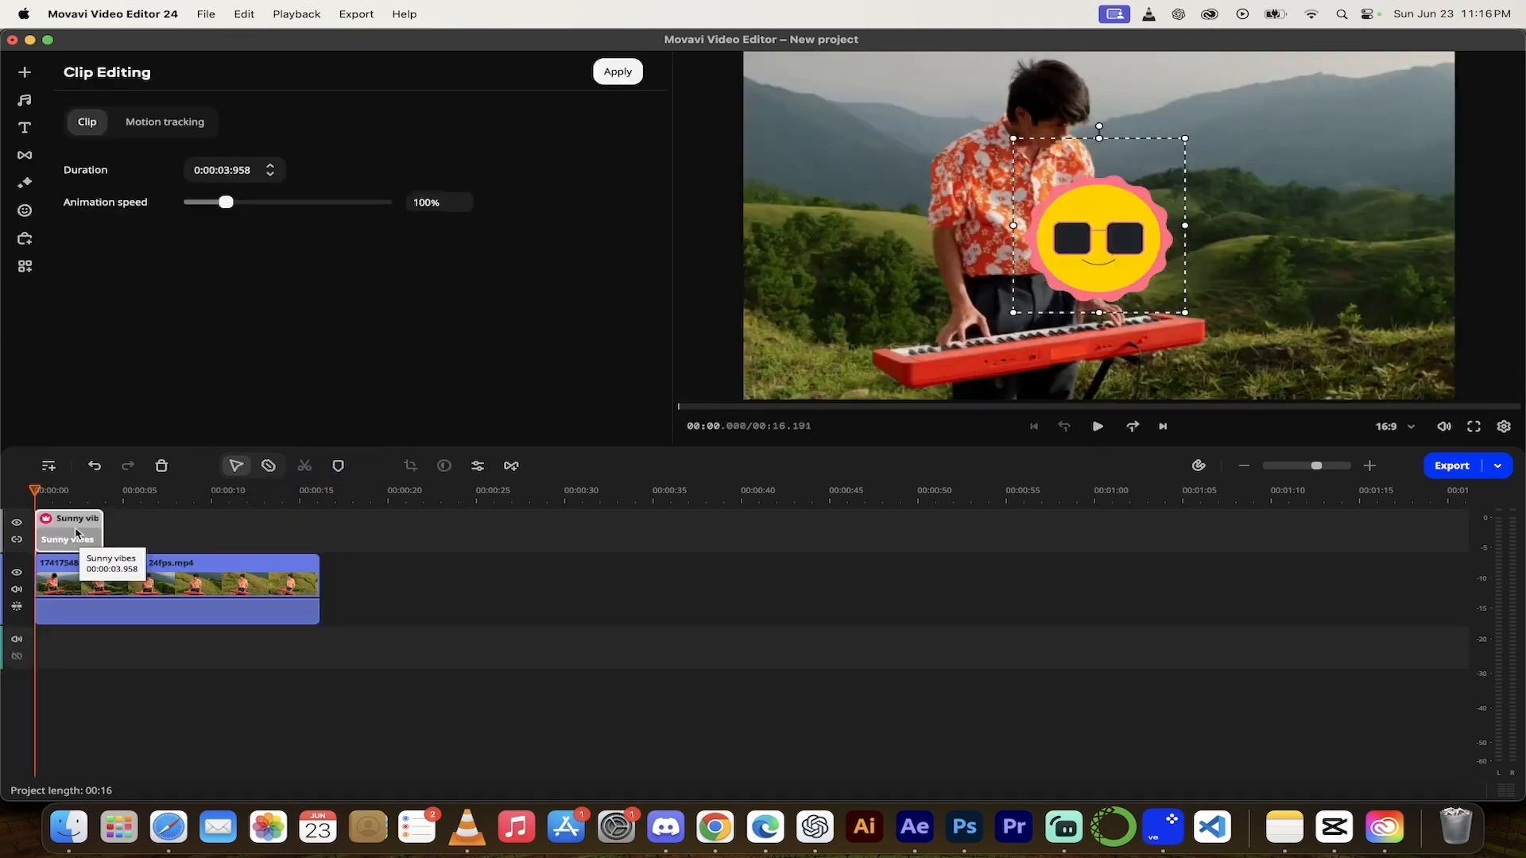
pyautogui.moveTo(70, 524); pyautogui.dragTo(167, 531)
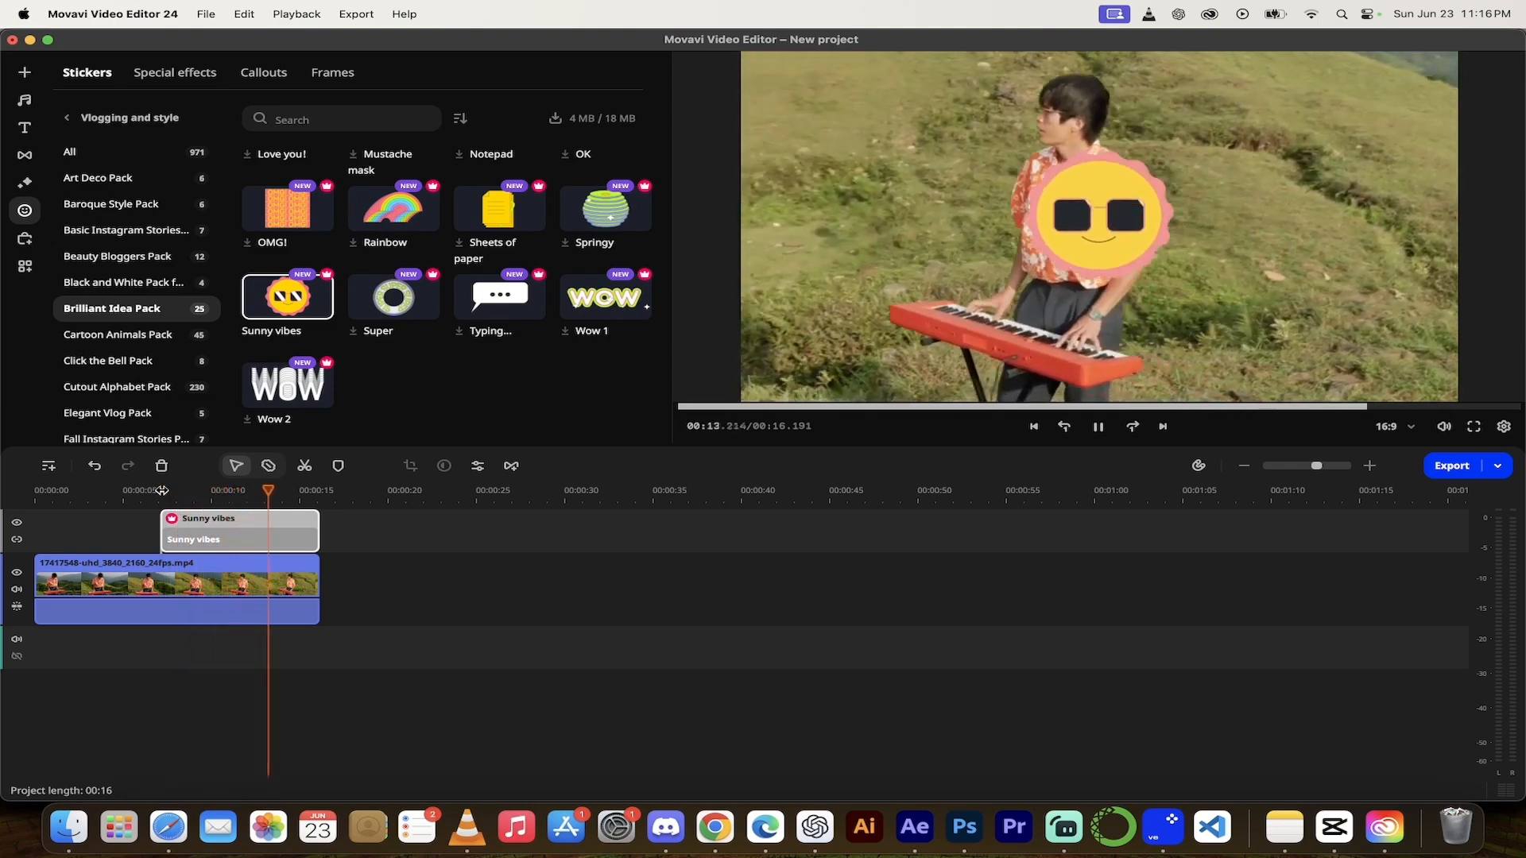
# Motion-track the Sunny vibes sticker from its start at about 7 s, using the Artificial intelligence (AI) method over the keyboard player's torso
pyautogui.click(201, 493)
pyautogui.moveTo(201, 497); pyautogui.dragTo(161, 492)
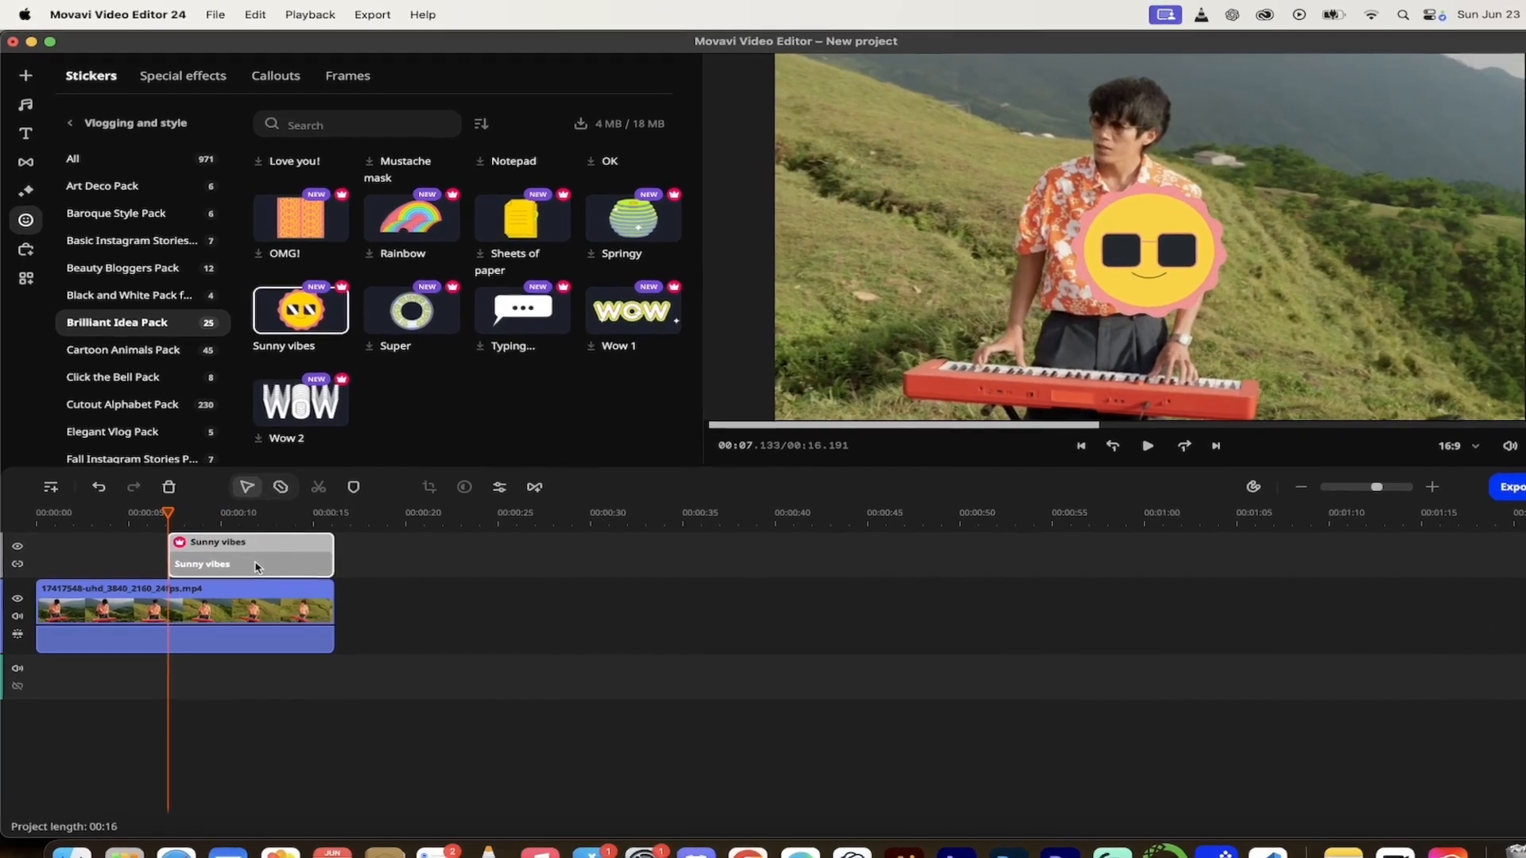
pyautogui.doubleClick(245, 543)
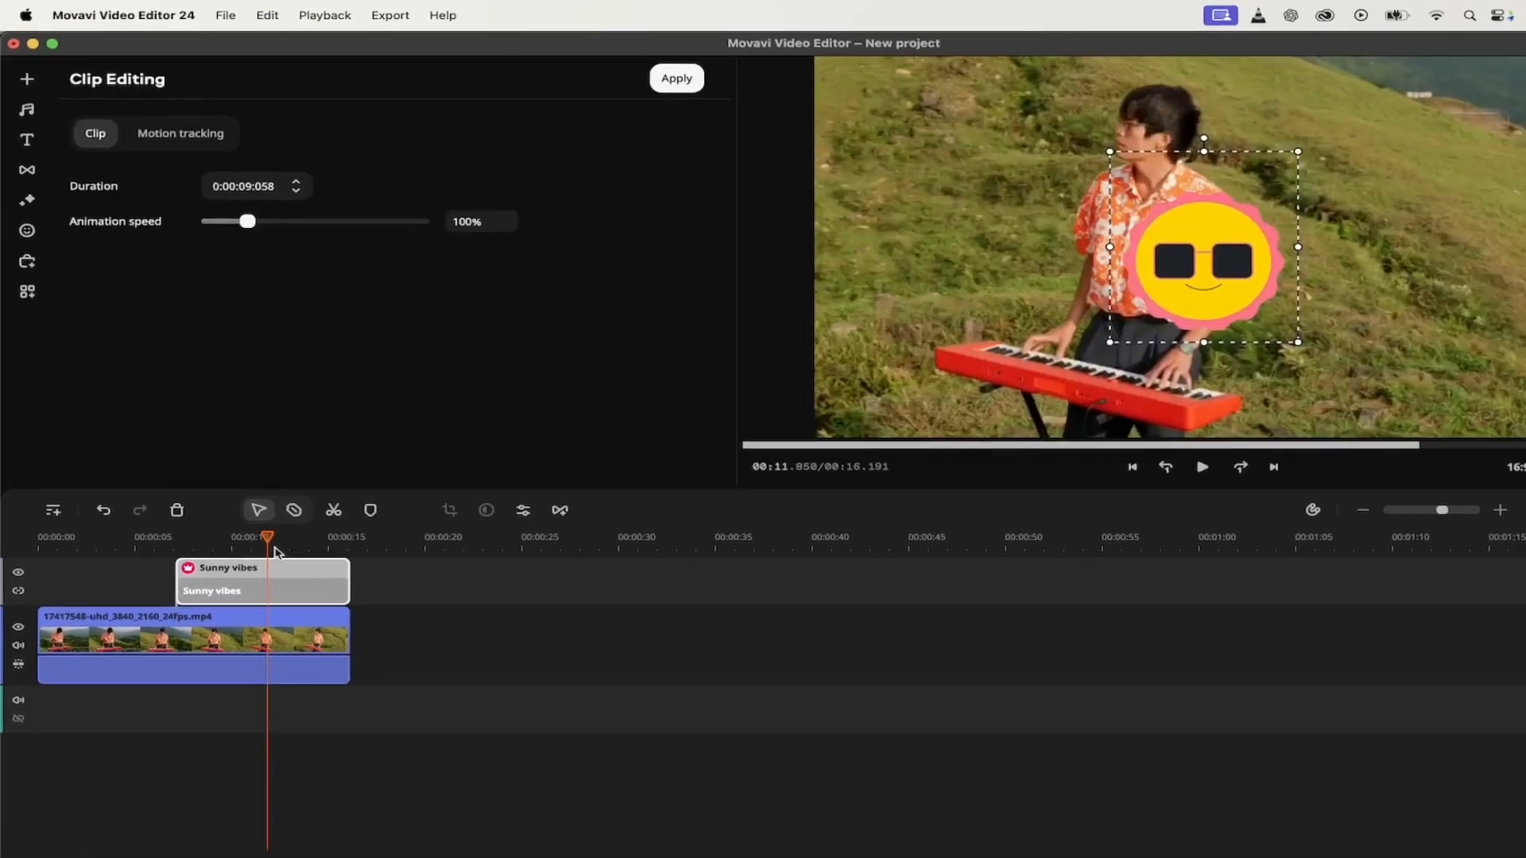
pyautogui.moveTo(268, 542); pyautogui.dragTo(176, 541)
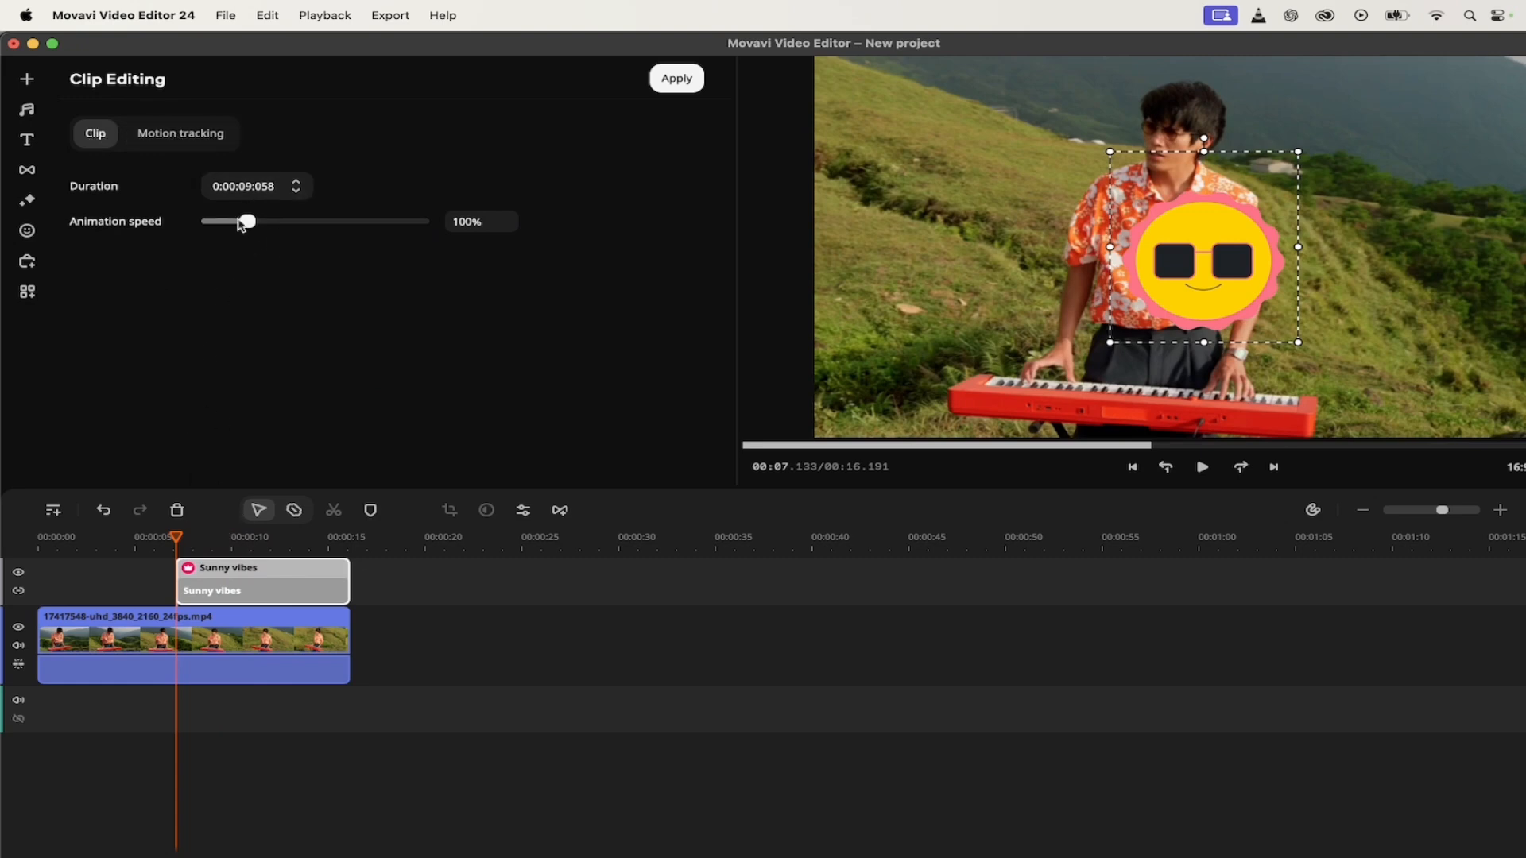
pyautogui.click(189, 146)
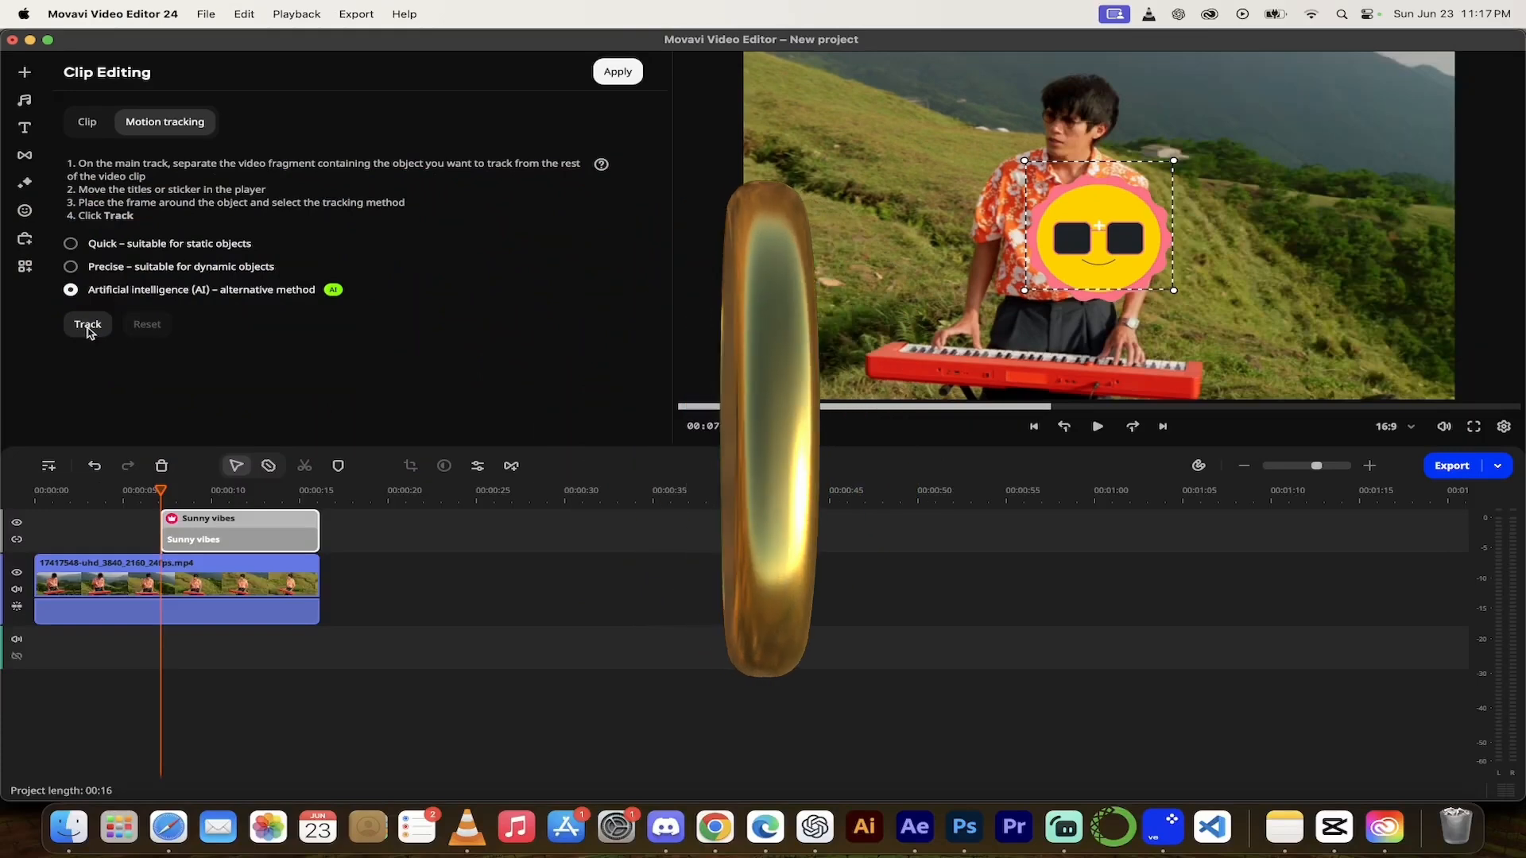
pyautogui.click(88, 325)
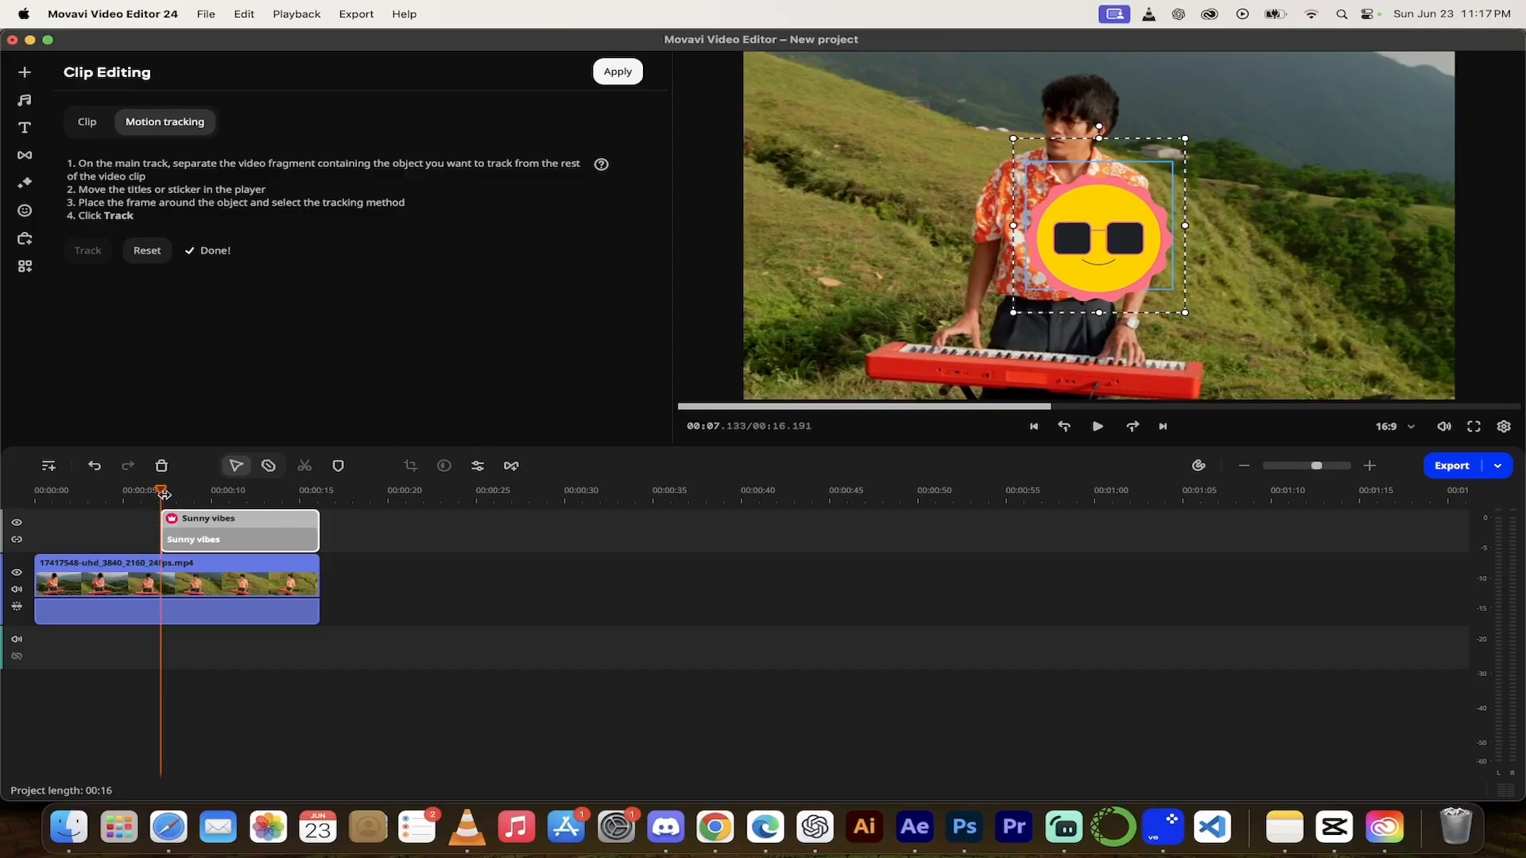
# Play back and scrub through the tracked Sunny vibes sticker to check how it follows the keyboard player
pyautogui.press('space')
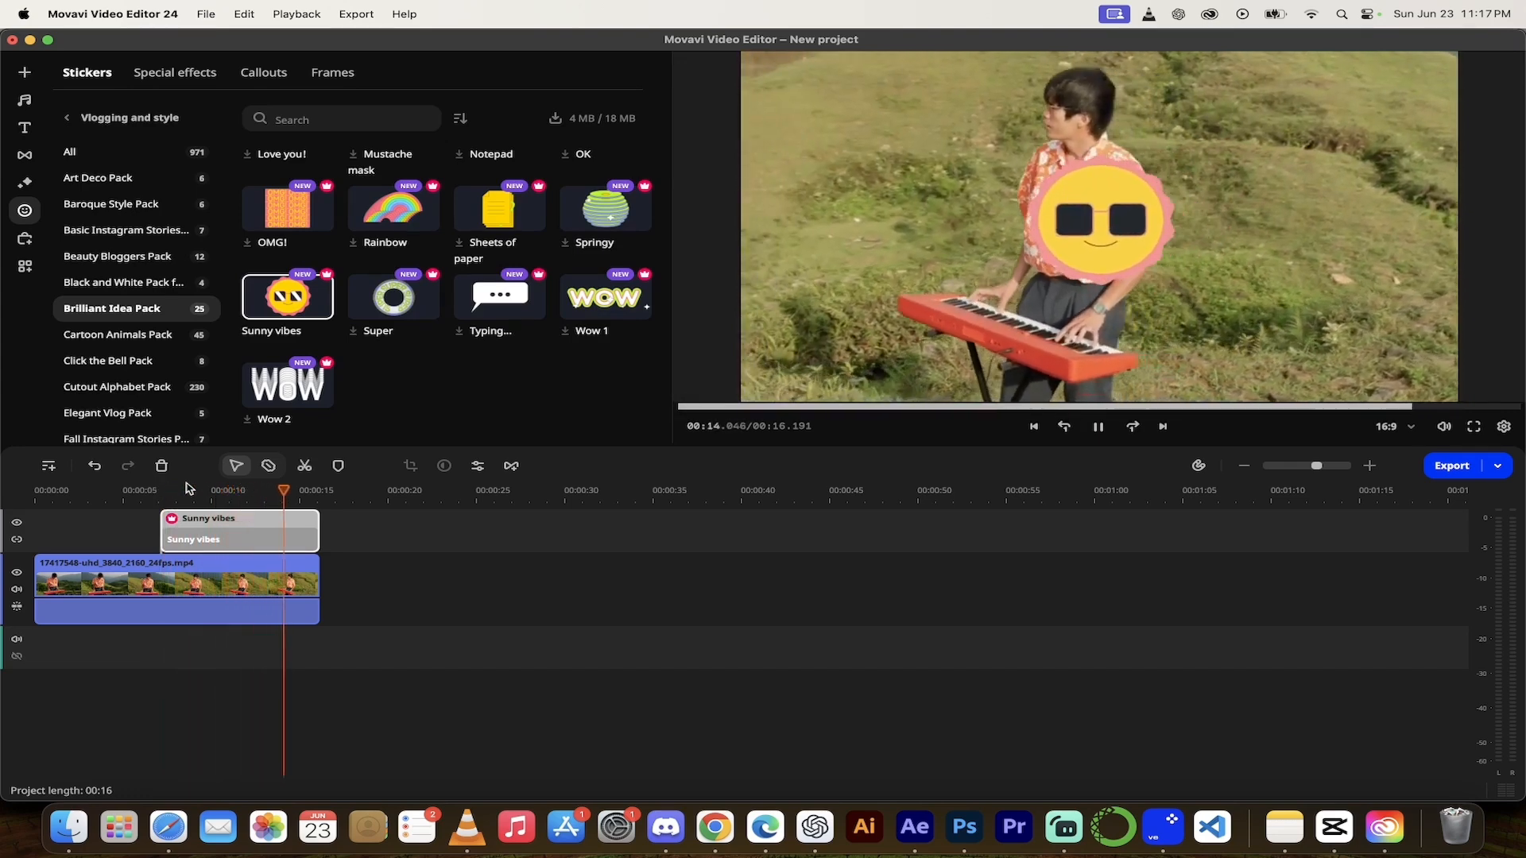
pyautogui.press('space')
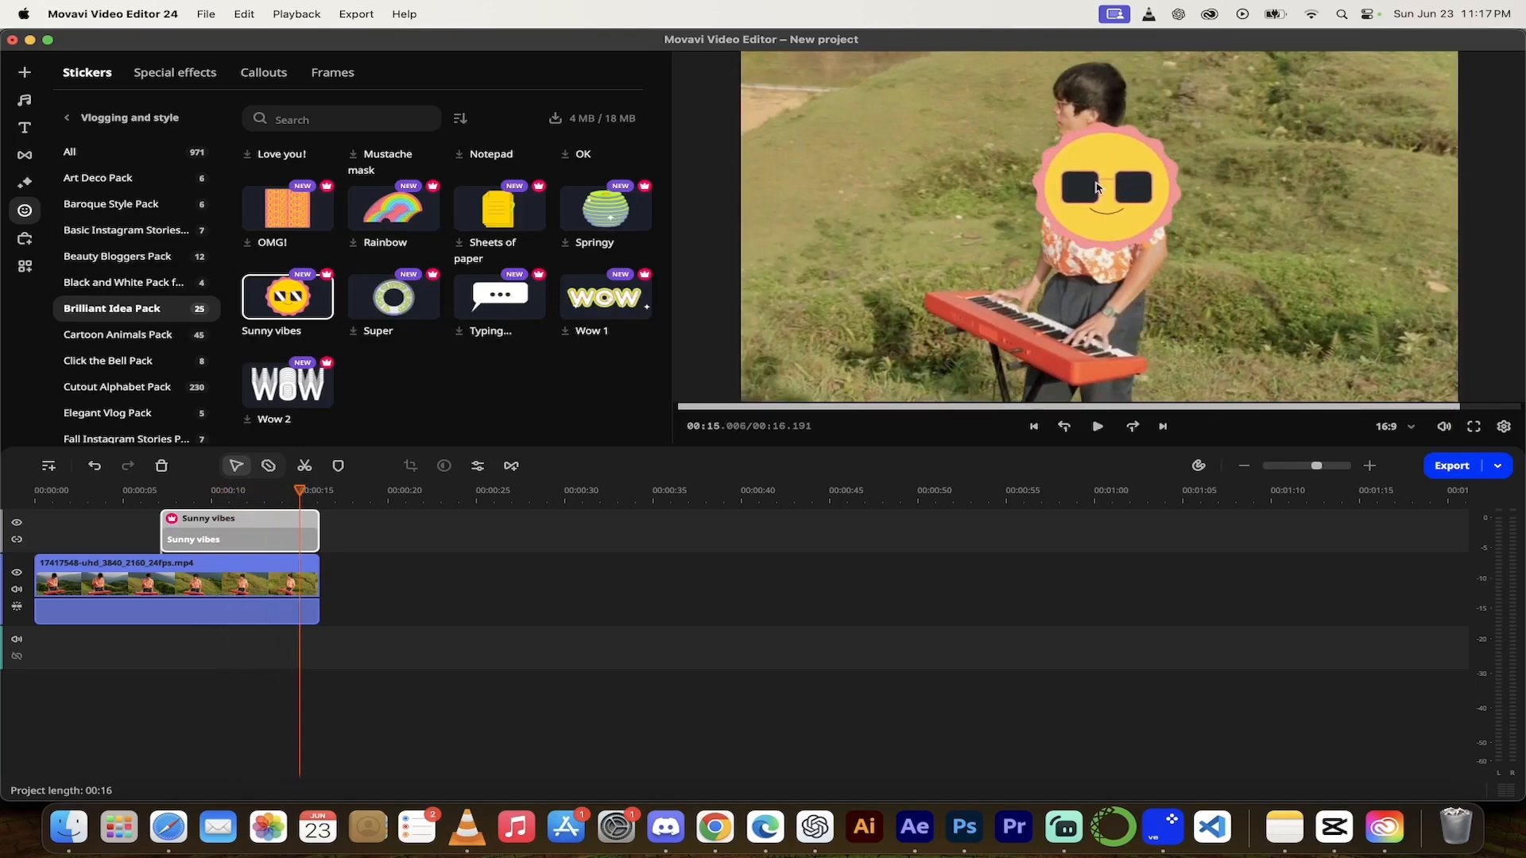
pyautogui.moveTo(300, 492); pyautogui.dragTo(229, 495)
pyautogui.click(1097, 240)
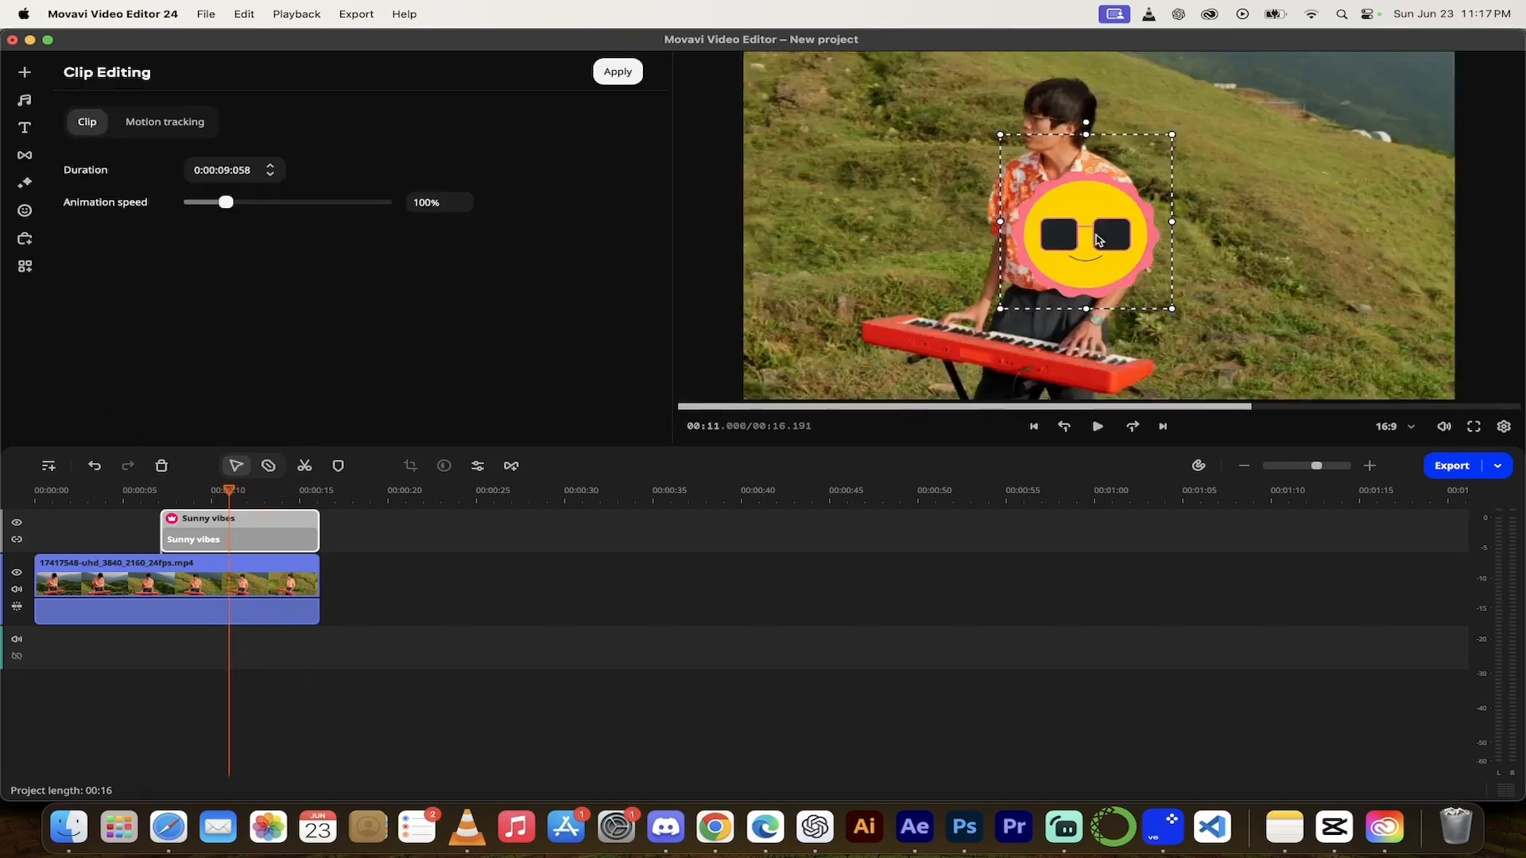
pyautogui.click(232, 490)
pyautogui.moveTo(263, 488); pyautogui.dragTo(215, 498)
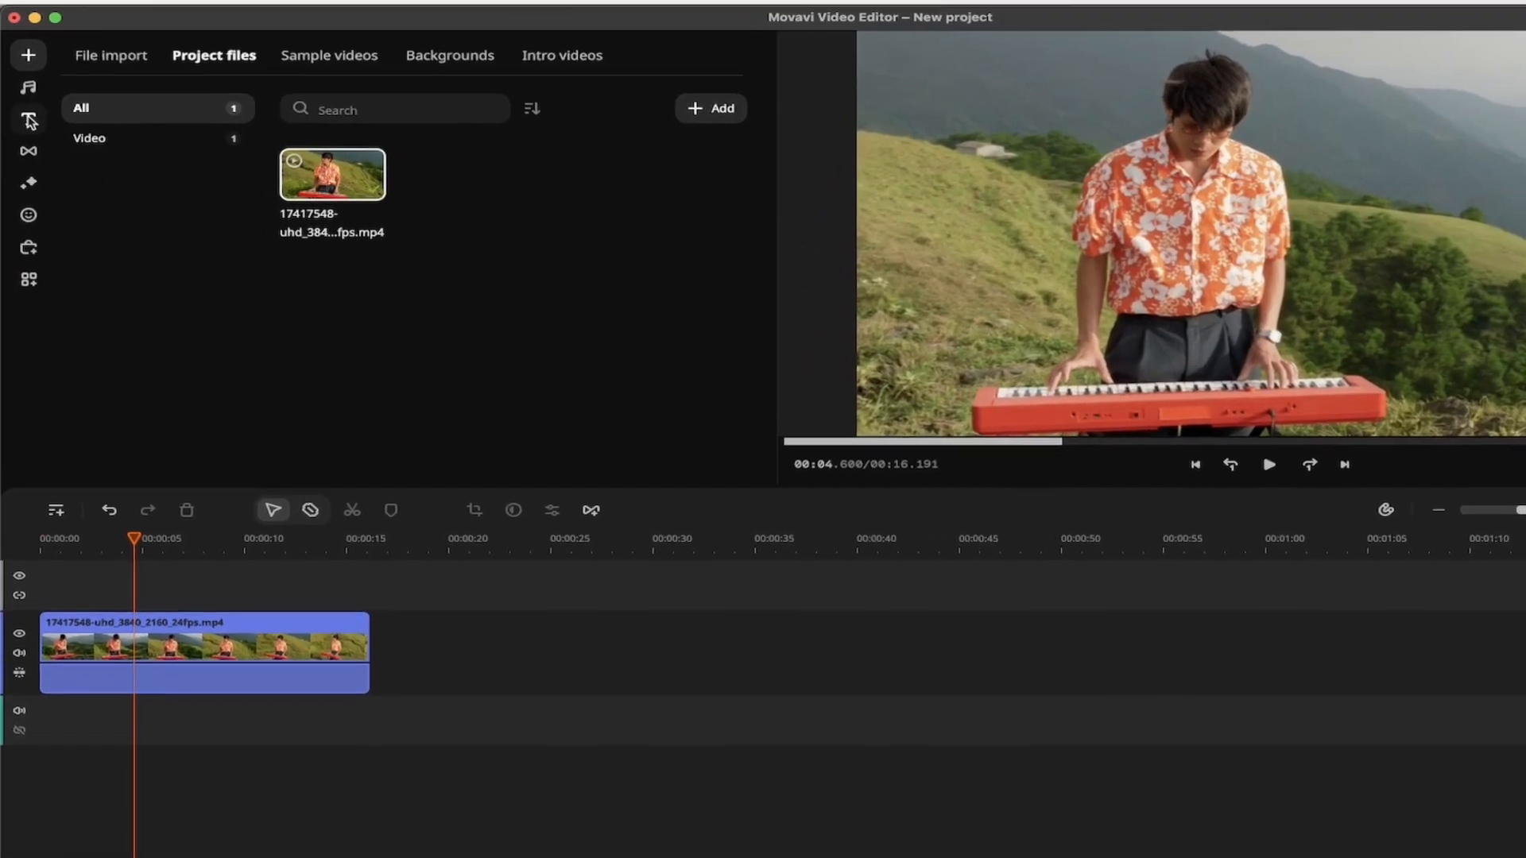
# Find the Direction sign title in the Cinematic category, download it and place it above the video at about 4.6 s
pyautogui.click(31, 118)
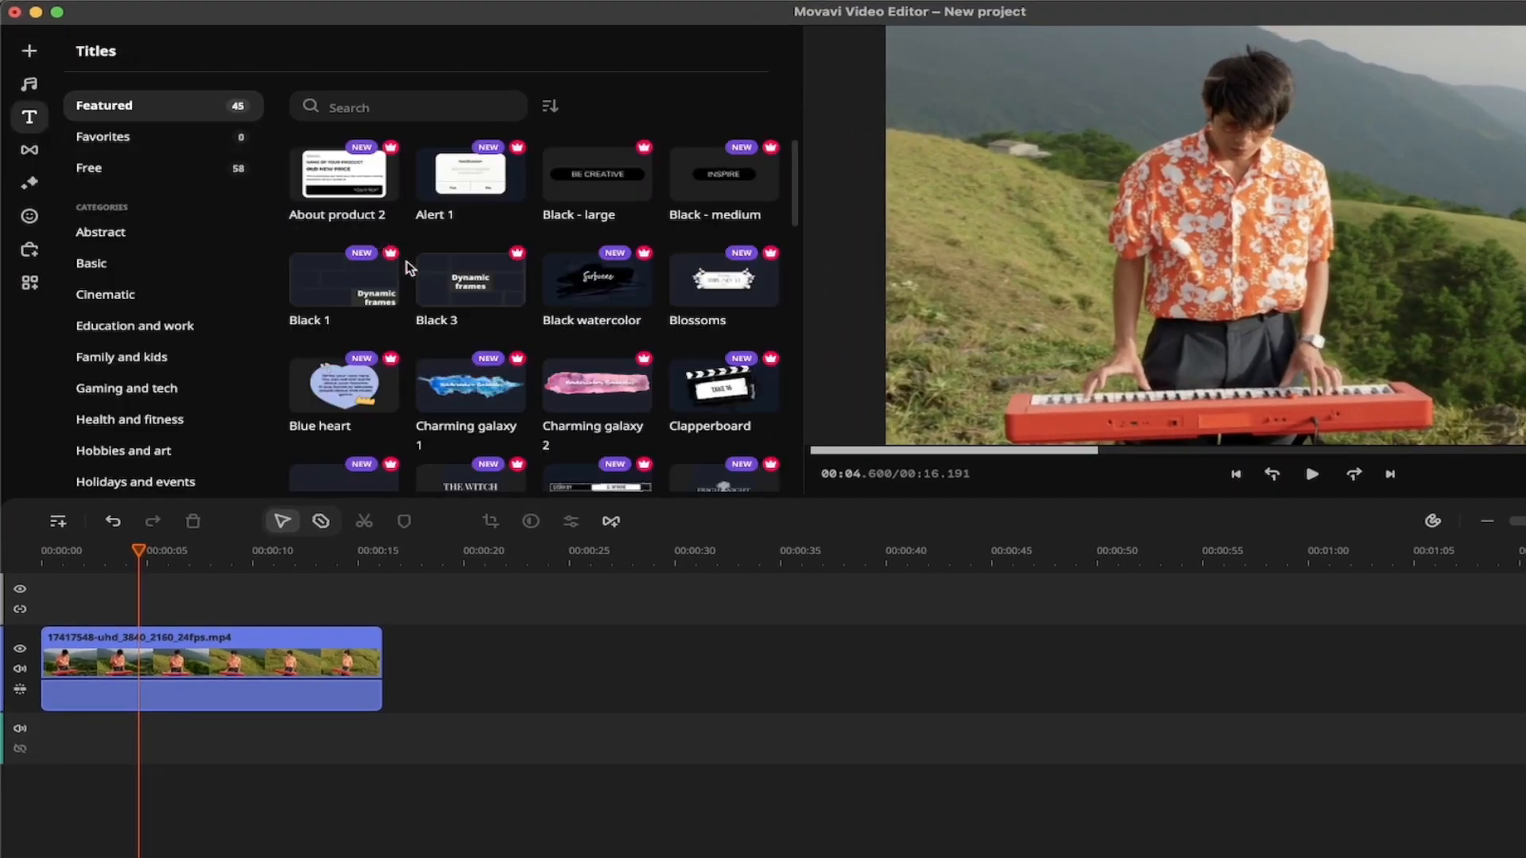
pyautogui.scroll(-3, 127, 314)
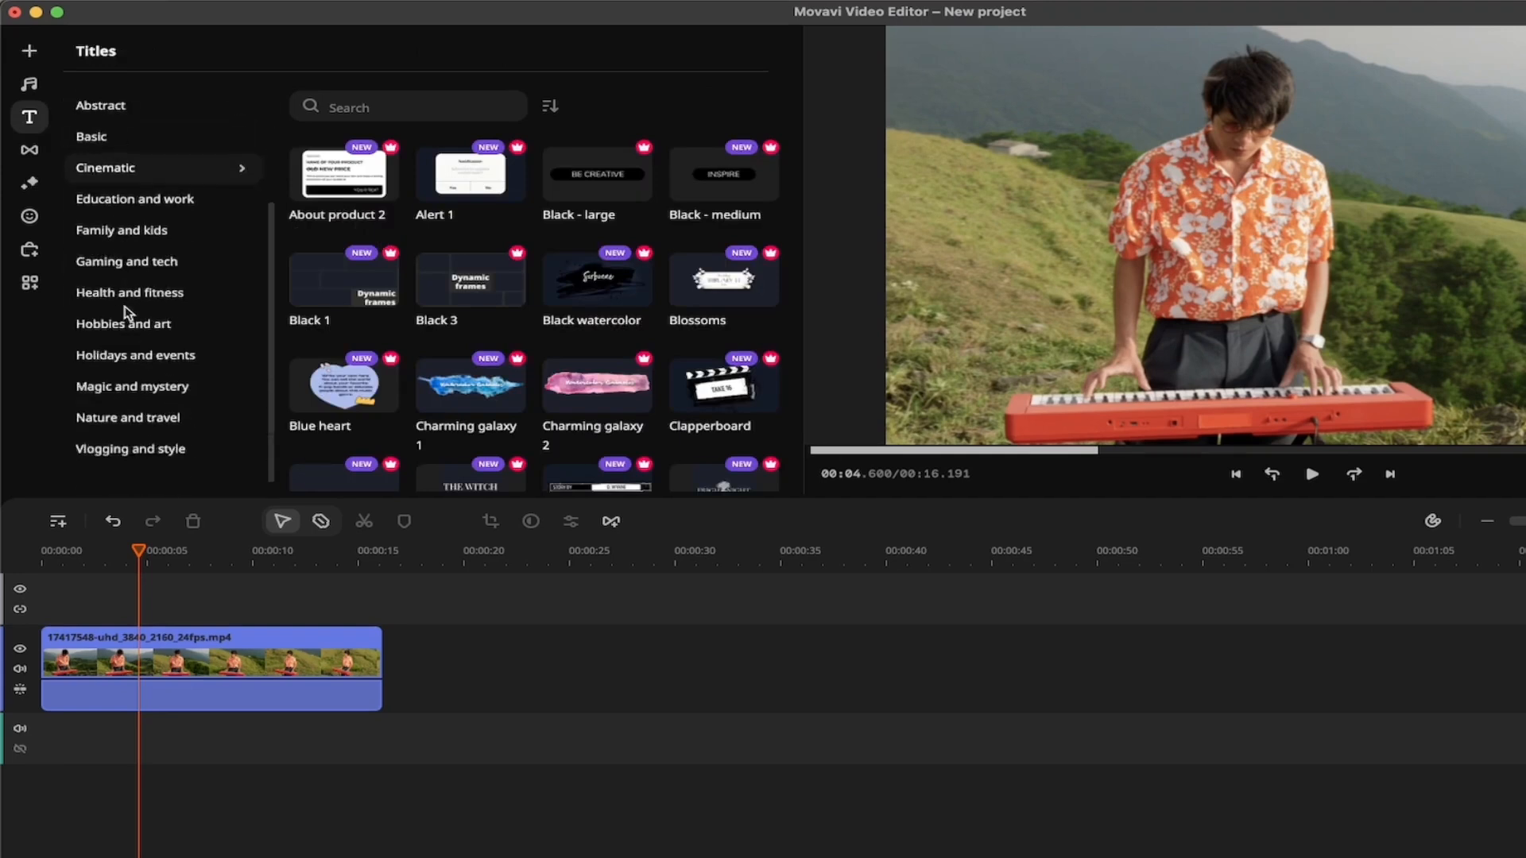
pyautogui.scroll(3, 127, 314)
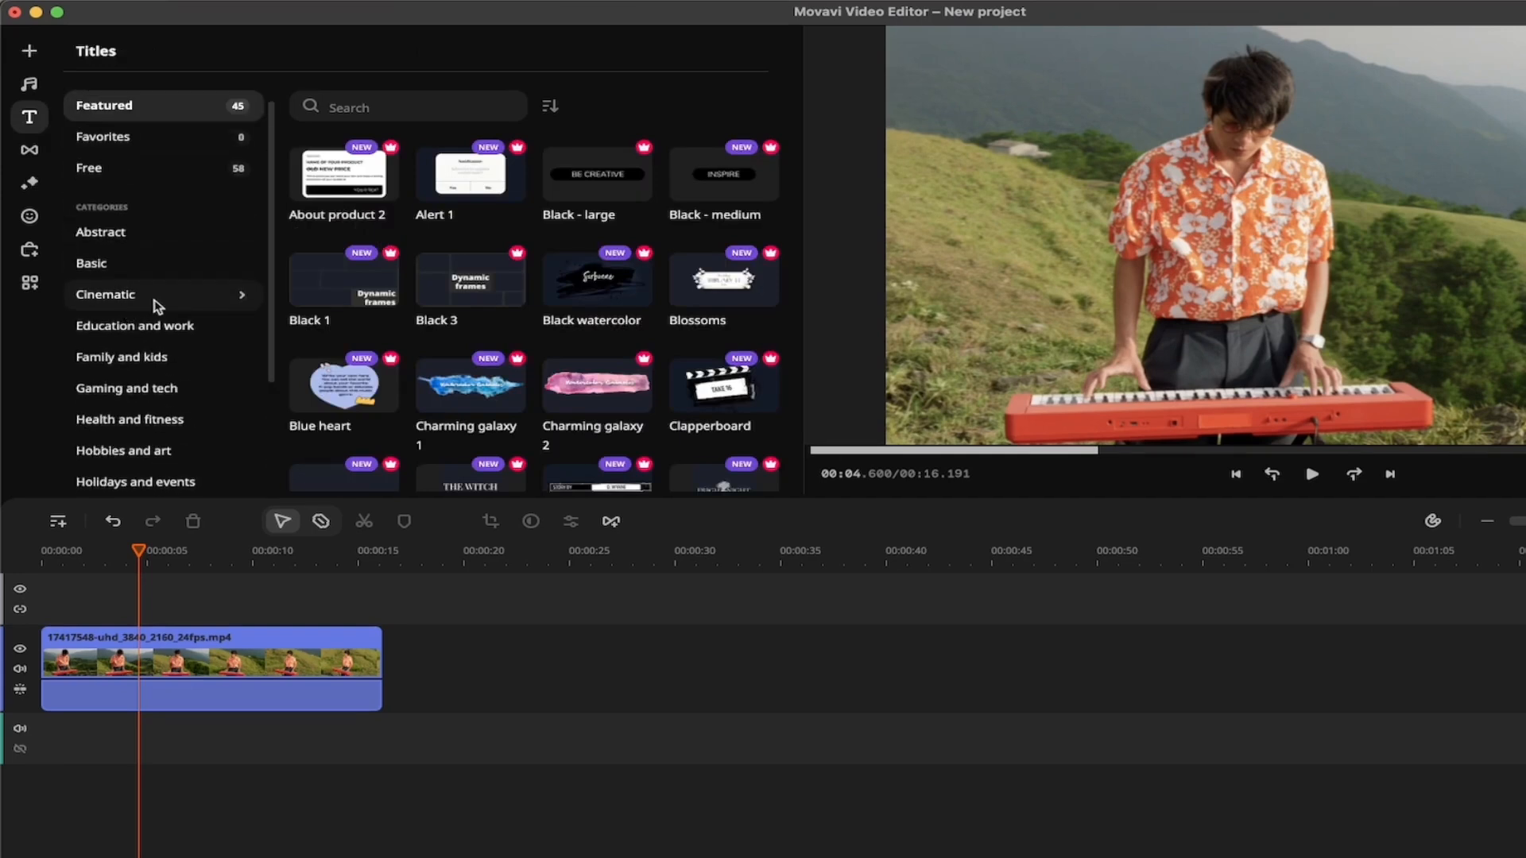
pyautogui.click(110, 298)
pyautogui.scroll(-5, 554, 240)
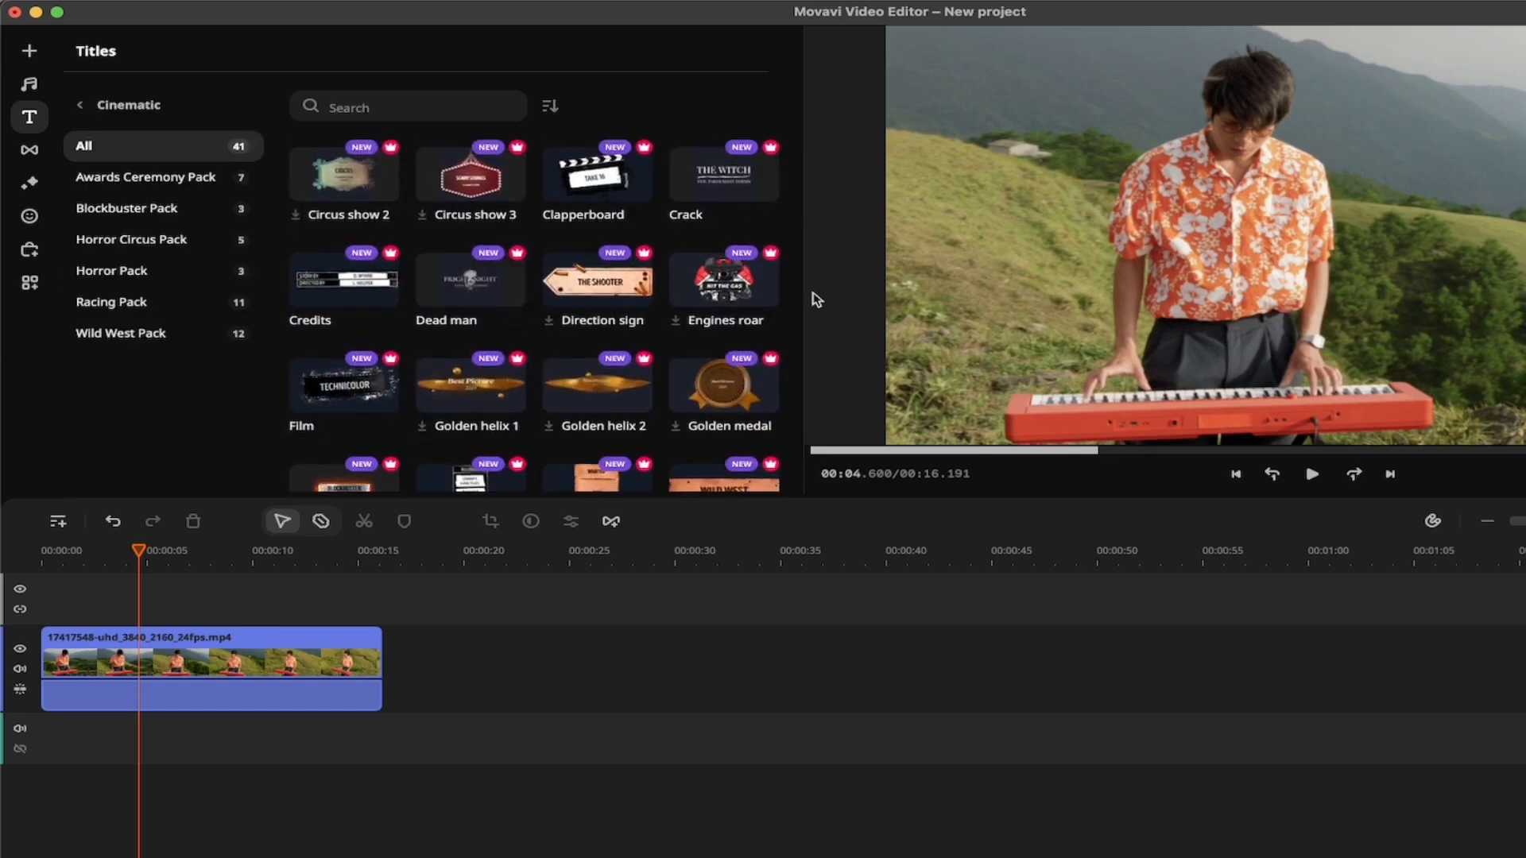
pyautogui.click(598, 284)
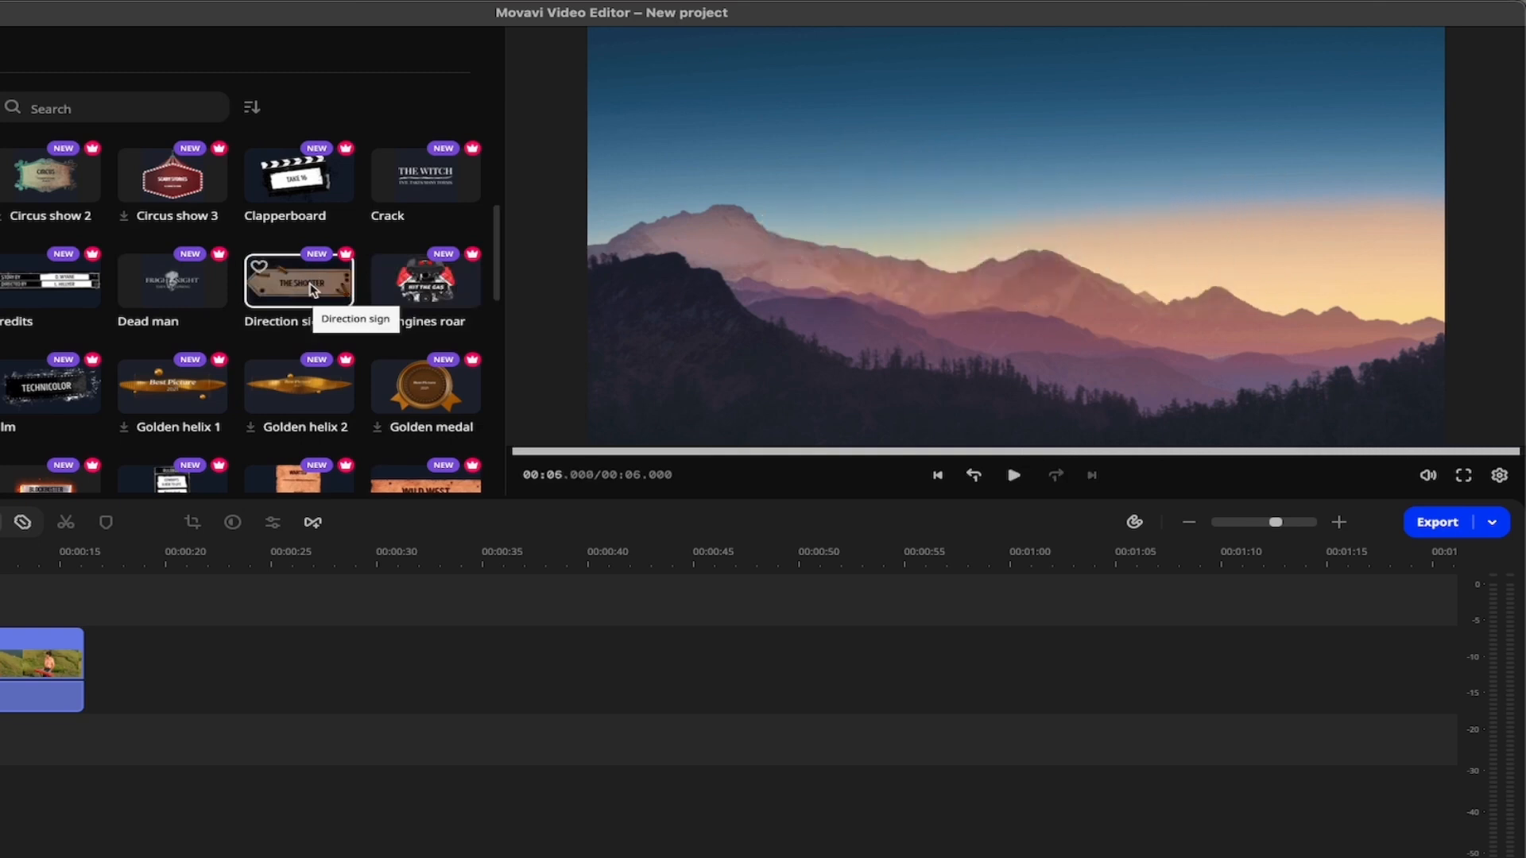
pyautogui.moveTo(313, 290); pyautogui.dragTo(114, 546)
# Play back the Direction sign title over the video to check its animation, returning to the title's start
pyautogui.doubleClick(162, 545)
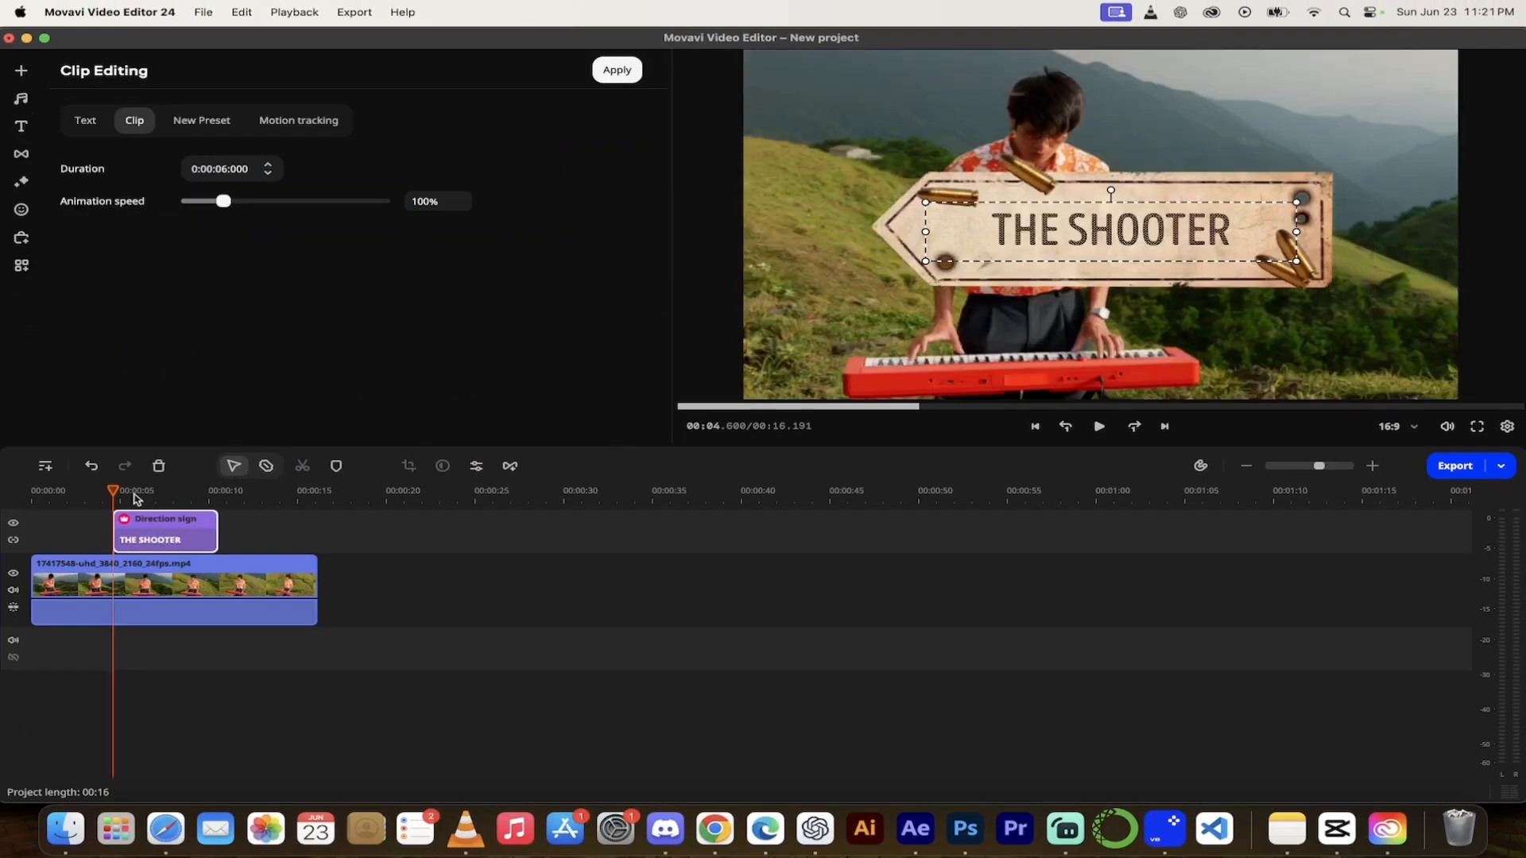
pyautogui.press('space')
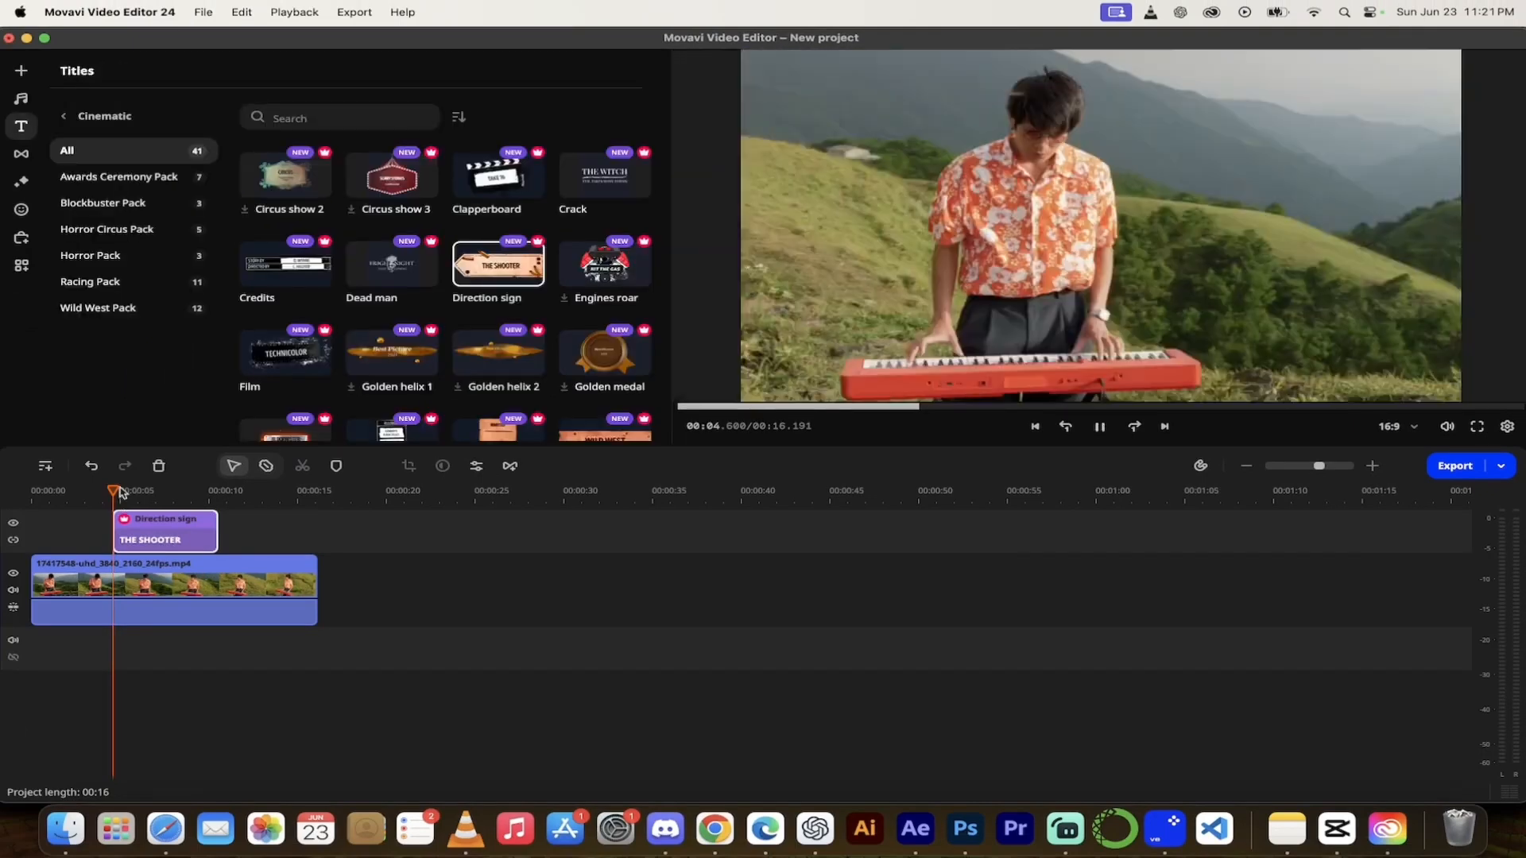
pyautogui.press('space')
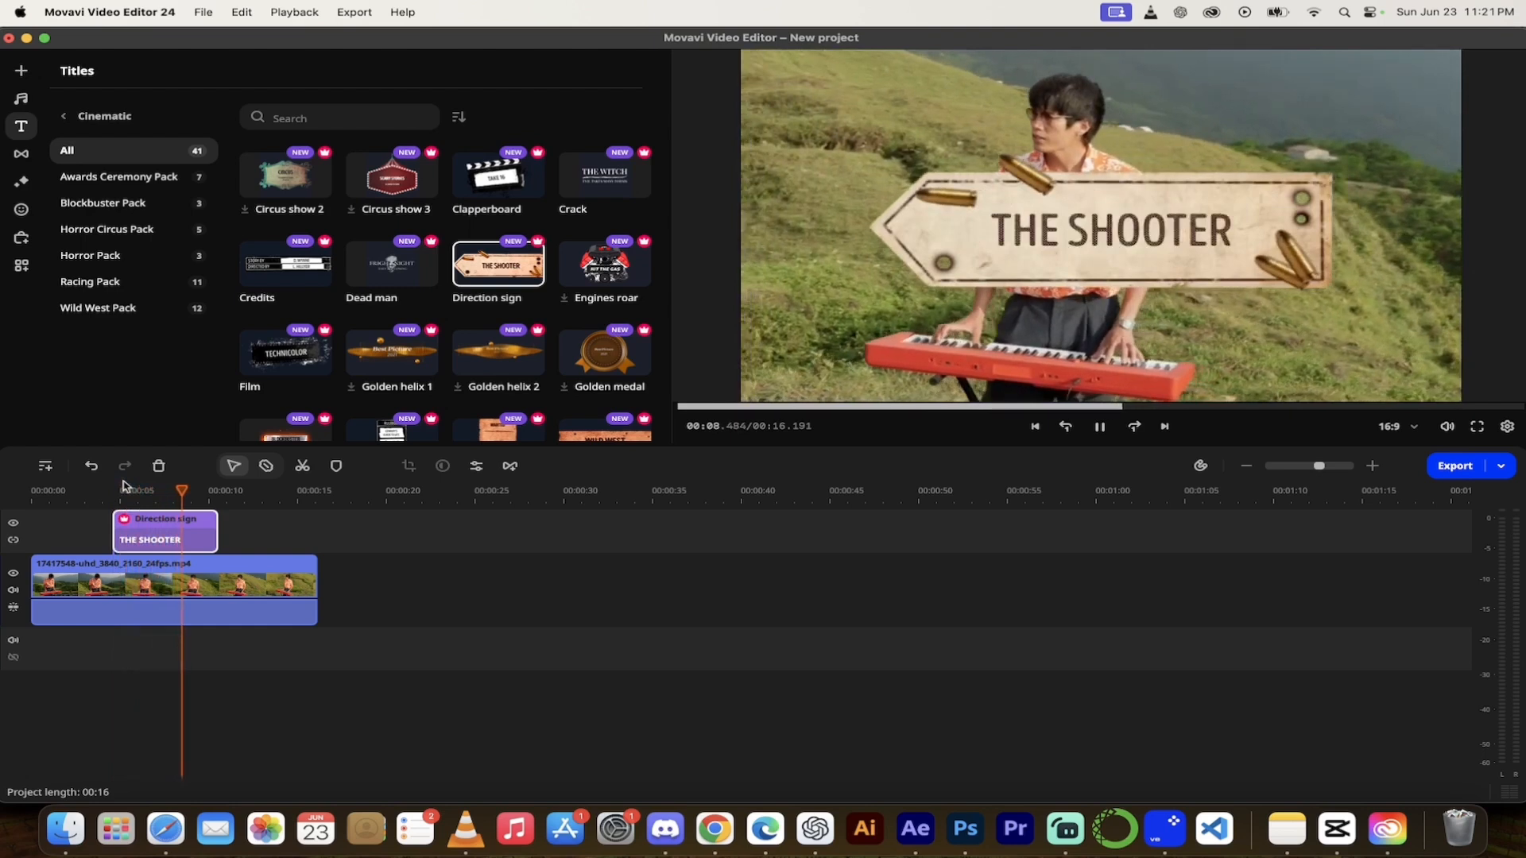
pyautogui.press('space')
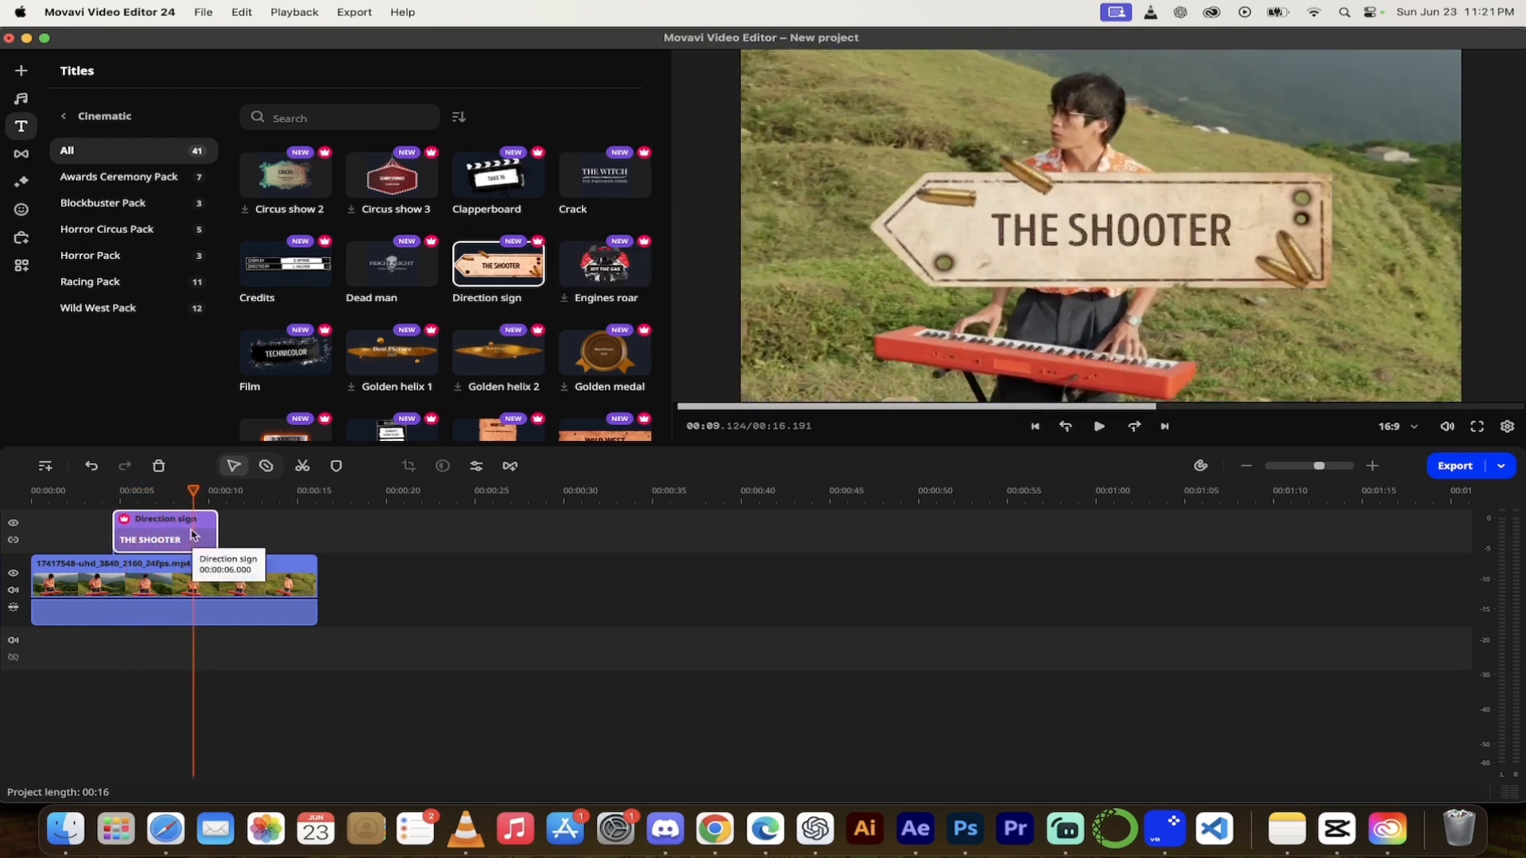
pyautogui.moveTo(193, 492); pyautogui.dragTo(130, 501)
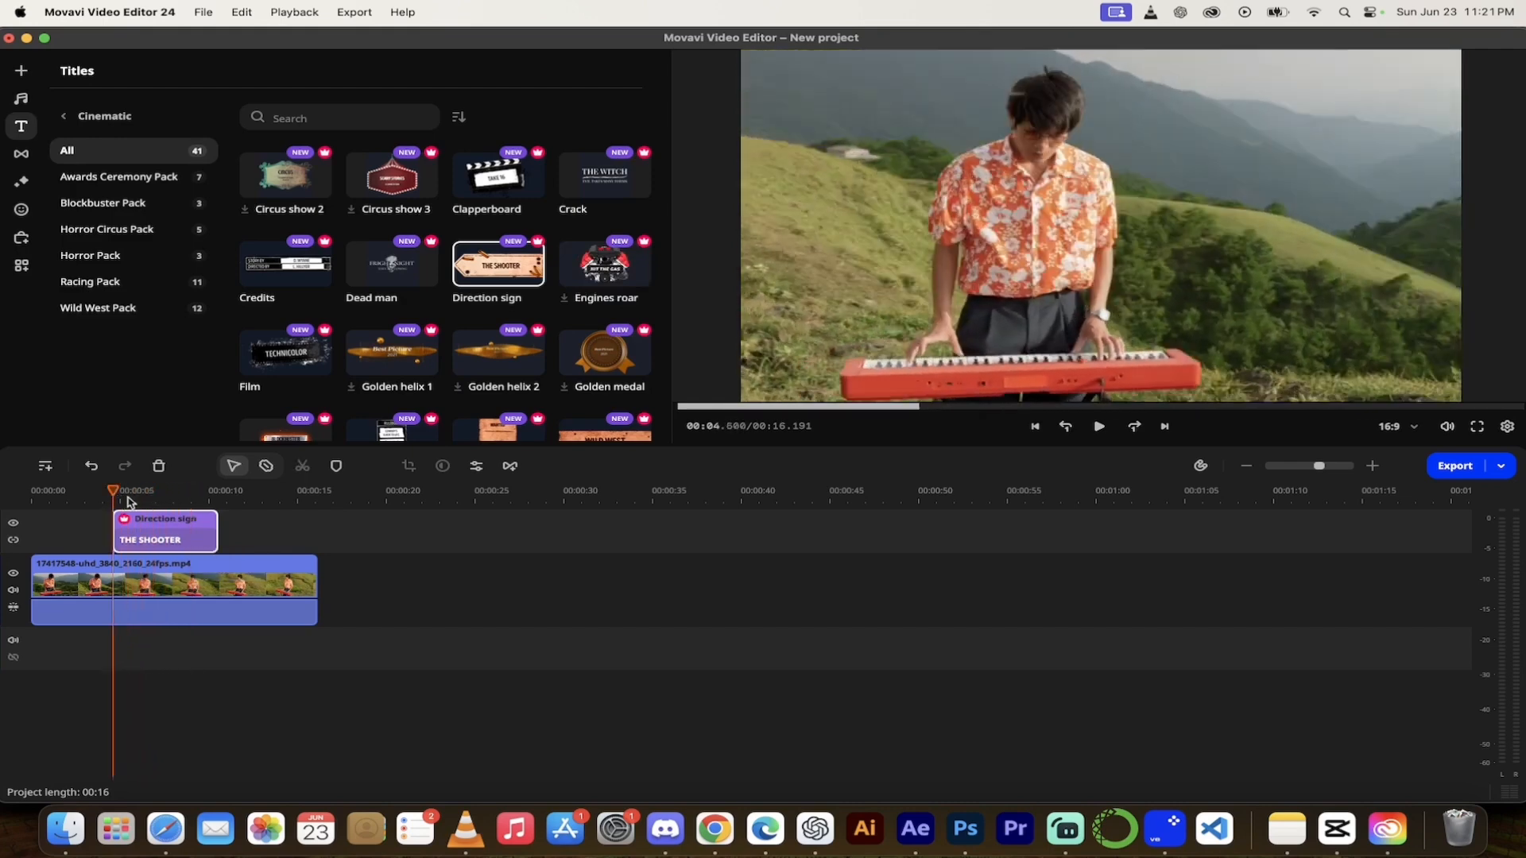
# Replace the Direction sign title's text with the person's first name in capital letters
pyautogui.doubleClick(155, 537)
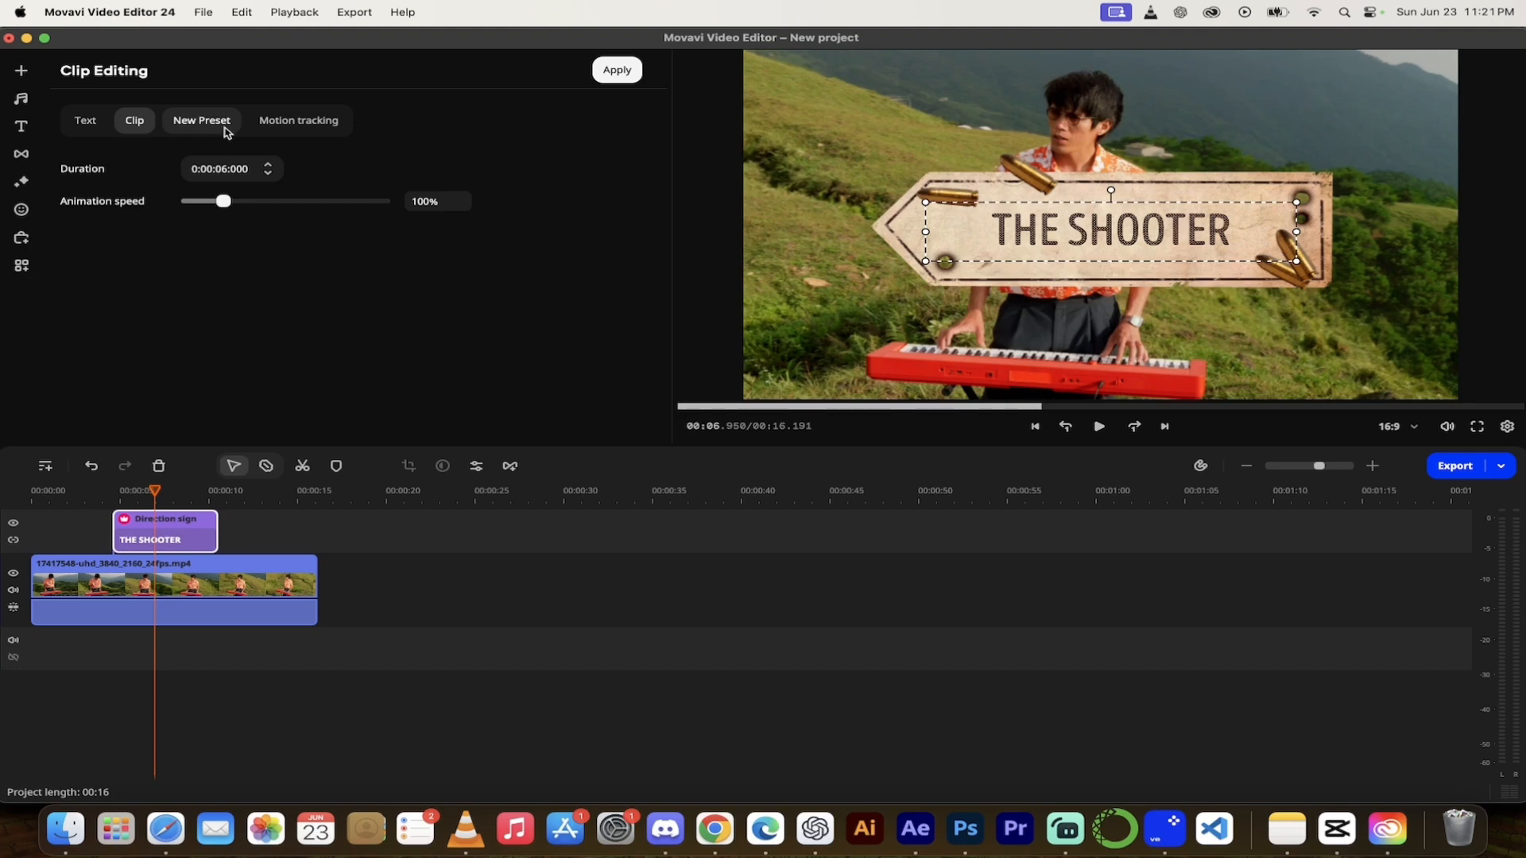
pyautogui.click(86, 121)
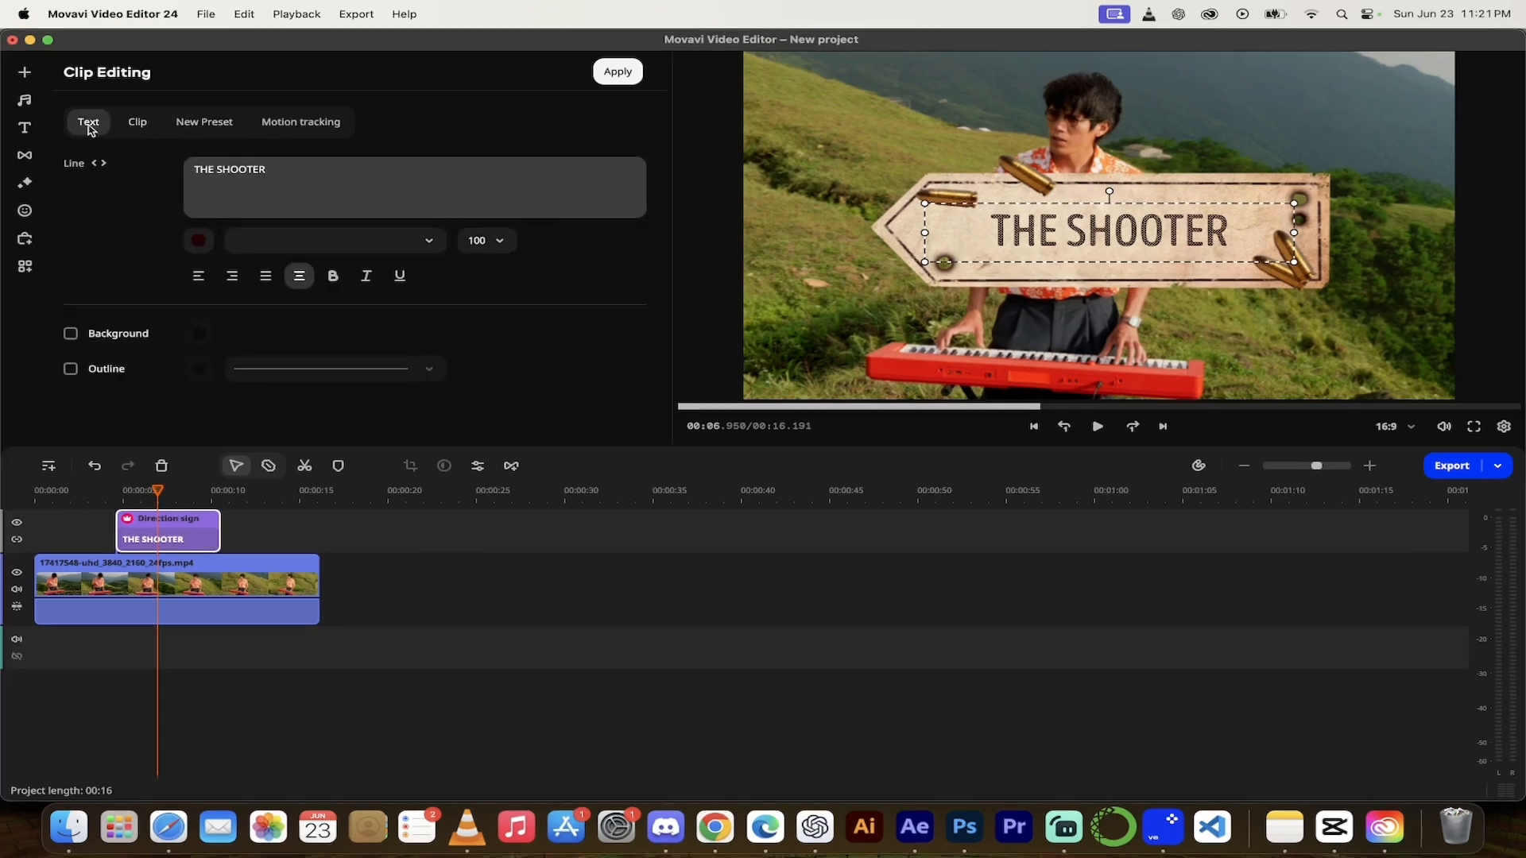
pyautogui.tripleClick(301, 172)
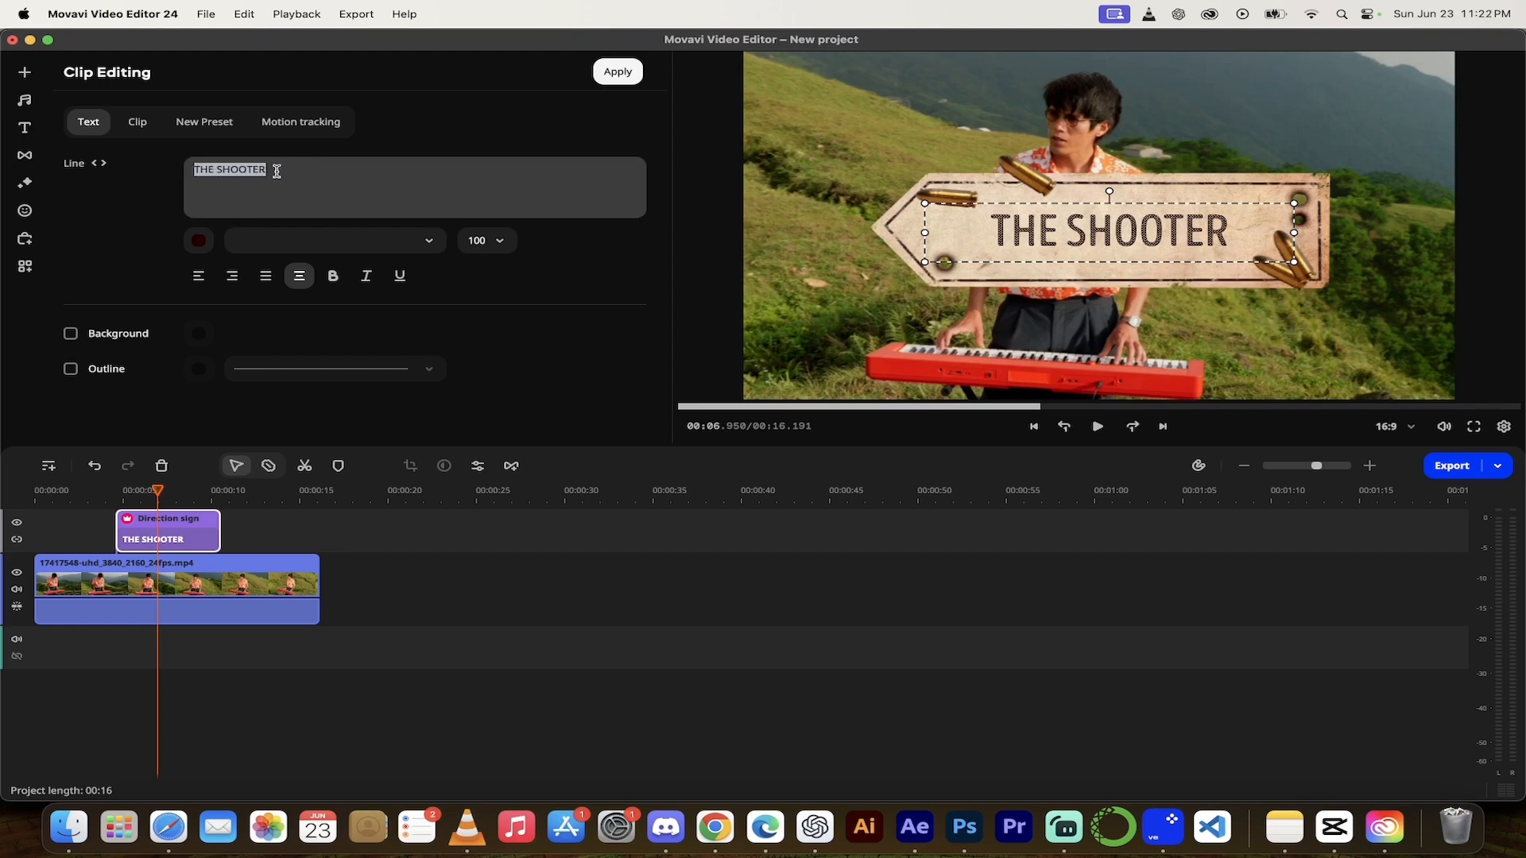
pyautogui.write('Cu')
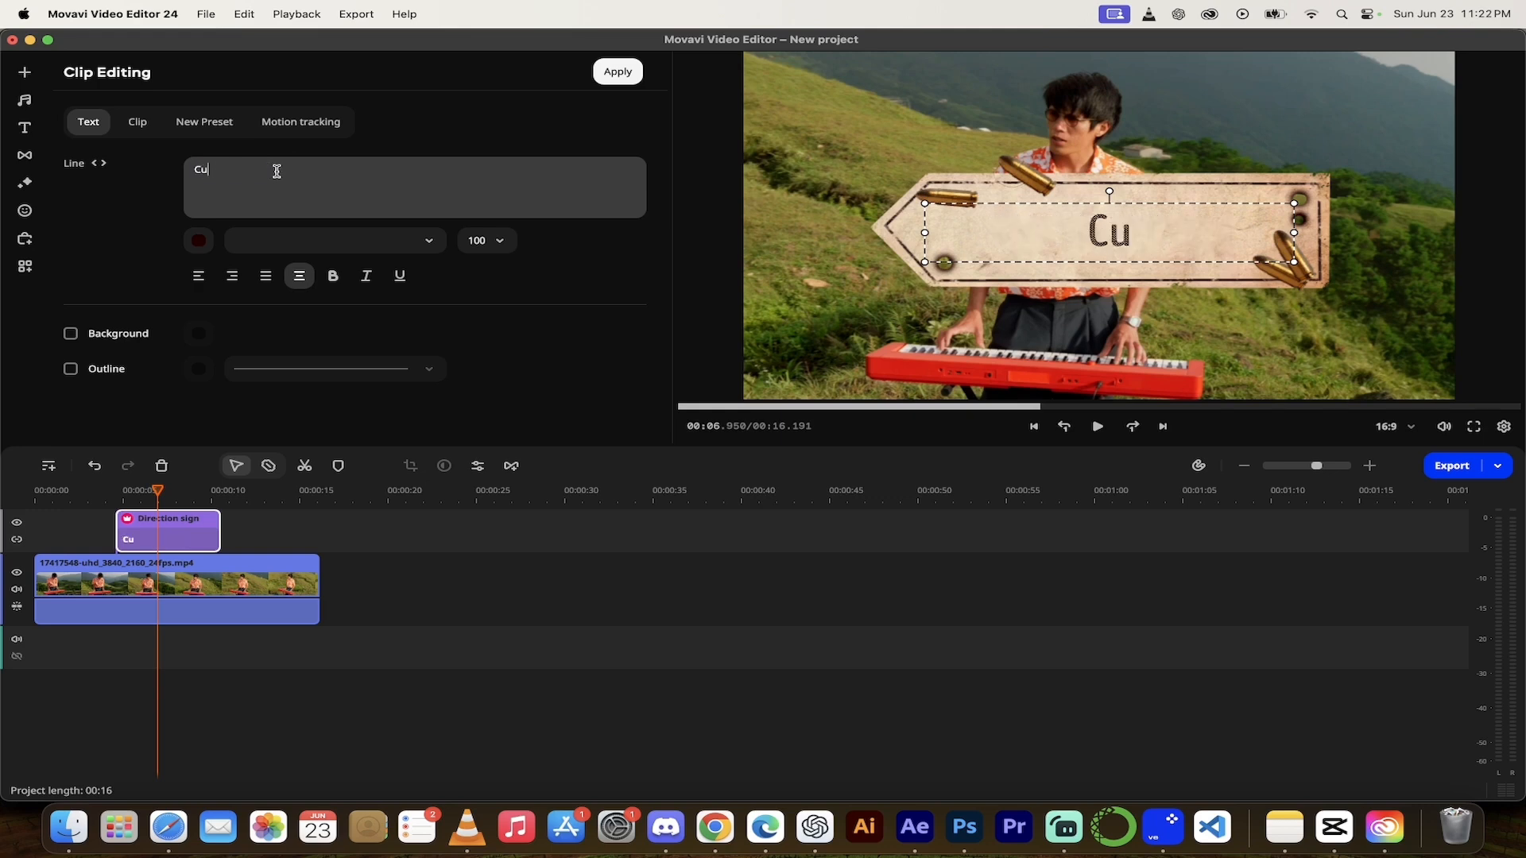
pyautogui.press('BackSpace')
pyautogui.write('URTIS')
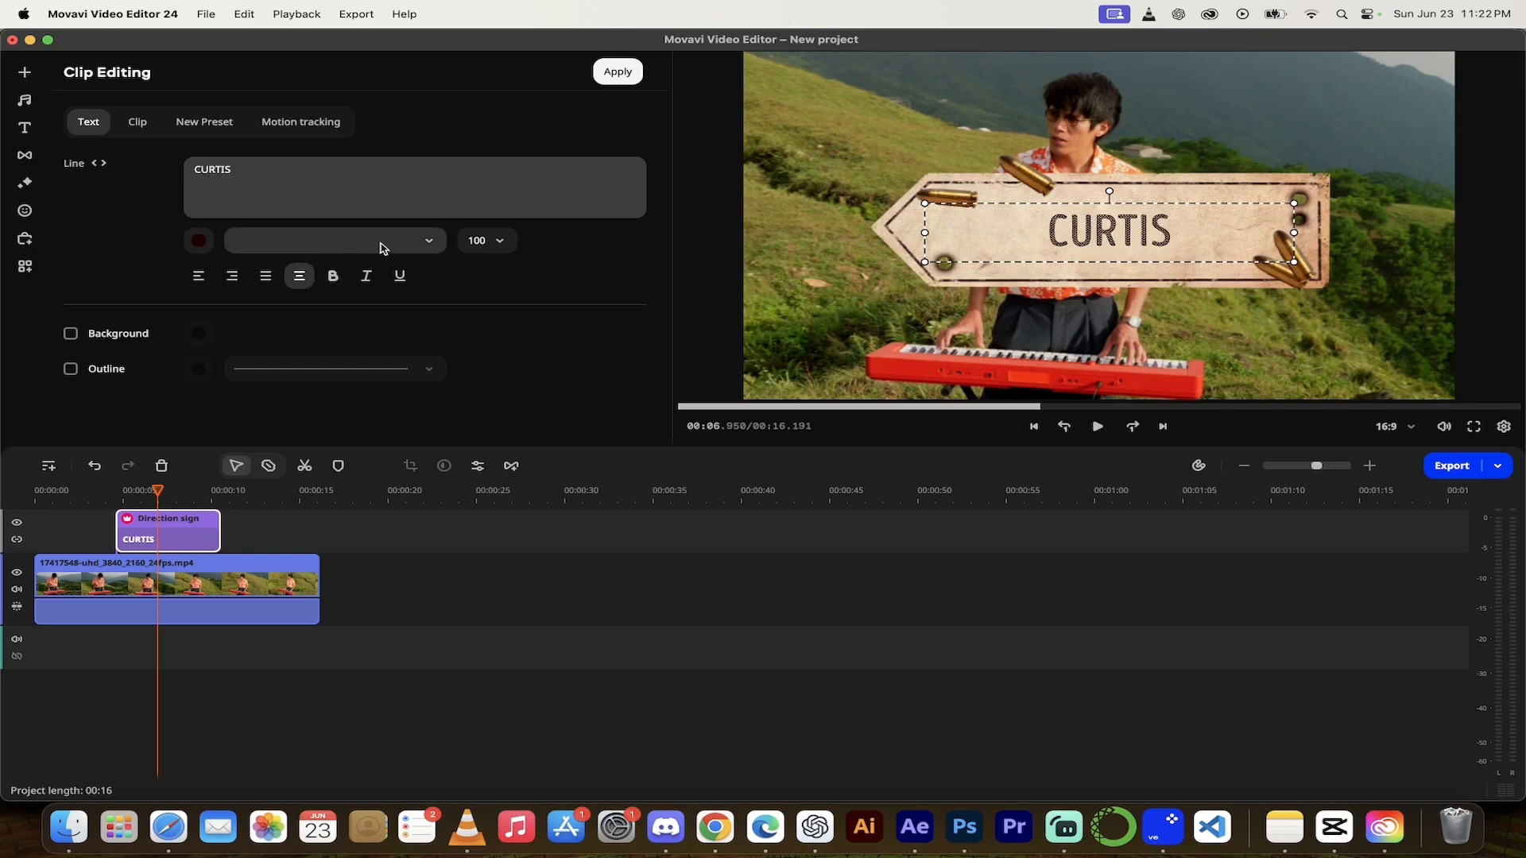
pyautogui.click(334, 279)
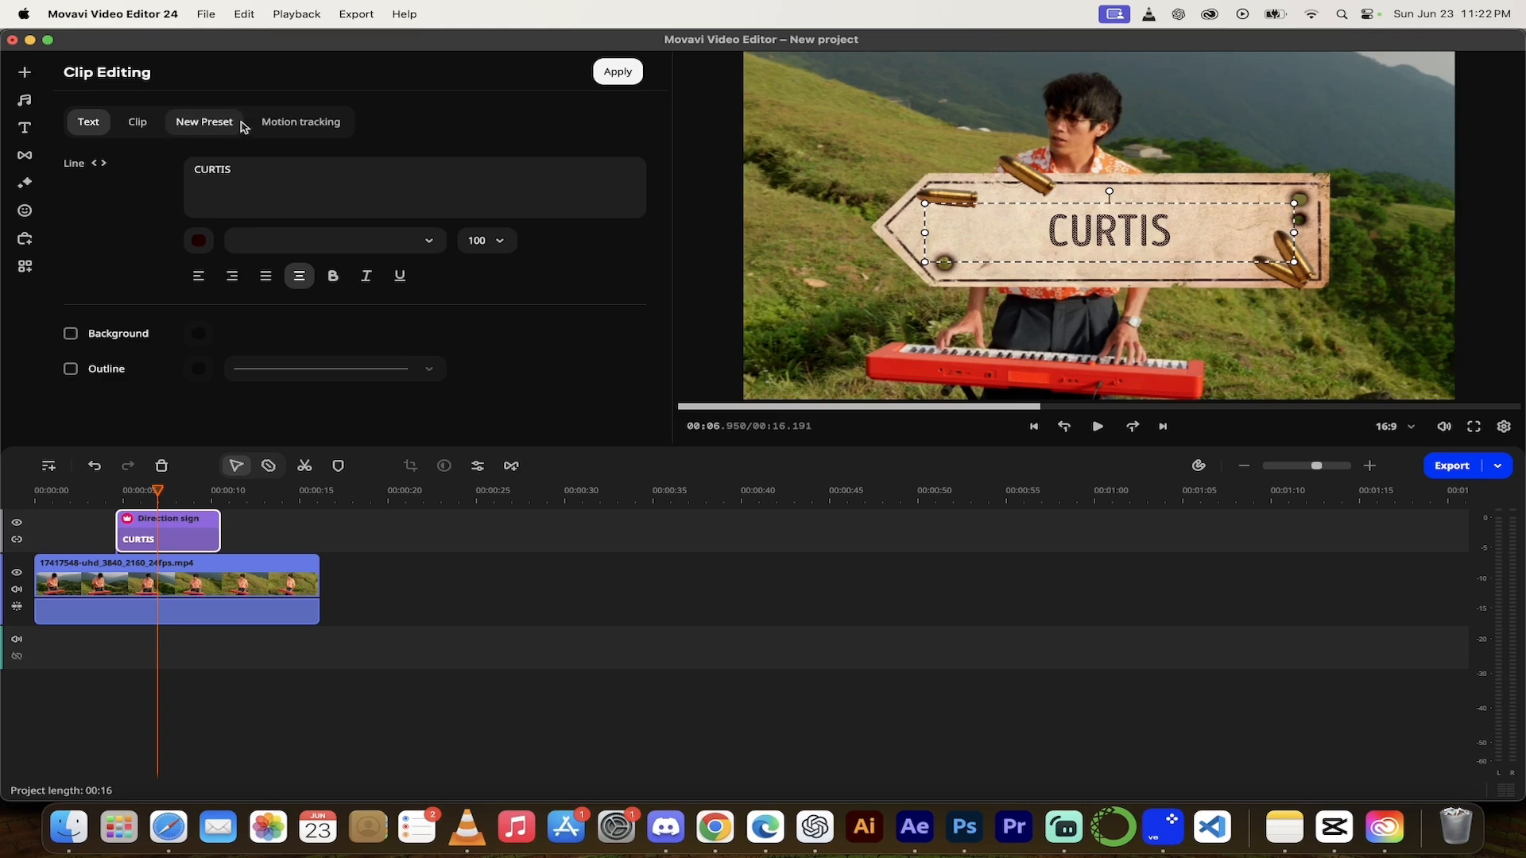
# Motion-track the Direction sign title with the Precise method, placing the tracking frame around the keyboard player's head
pyautogui.click(287, 125)
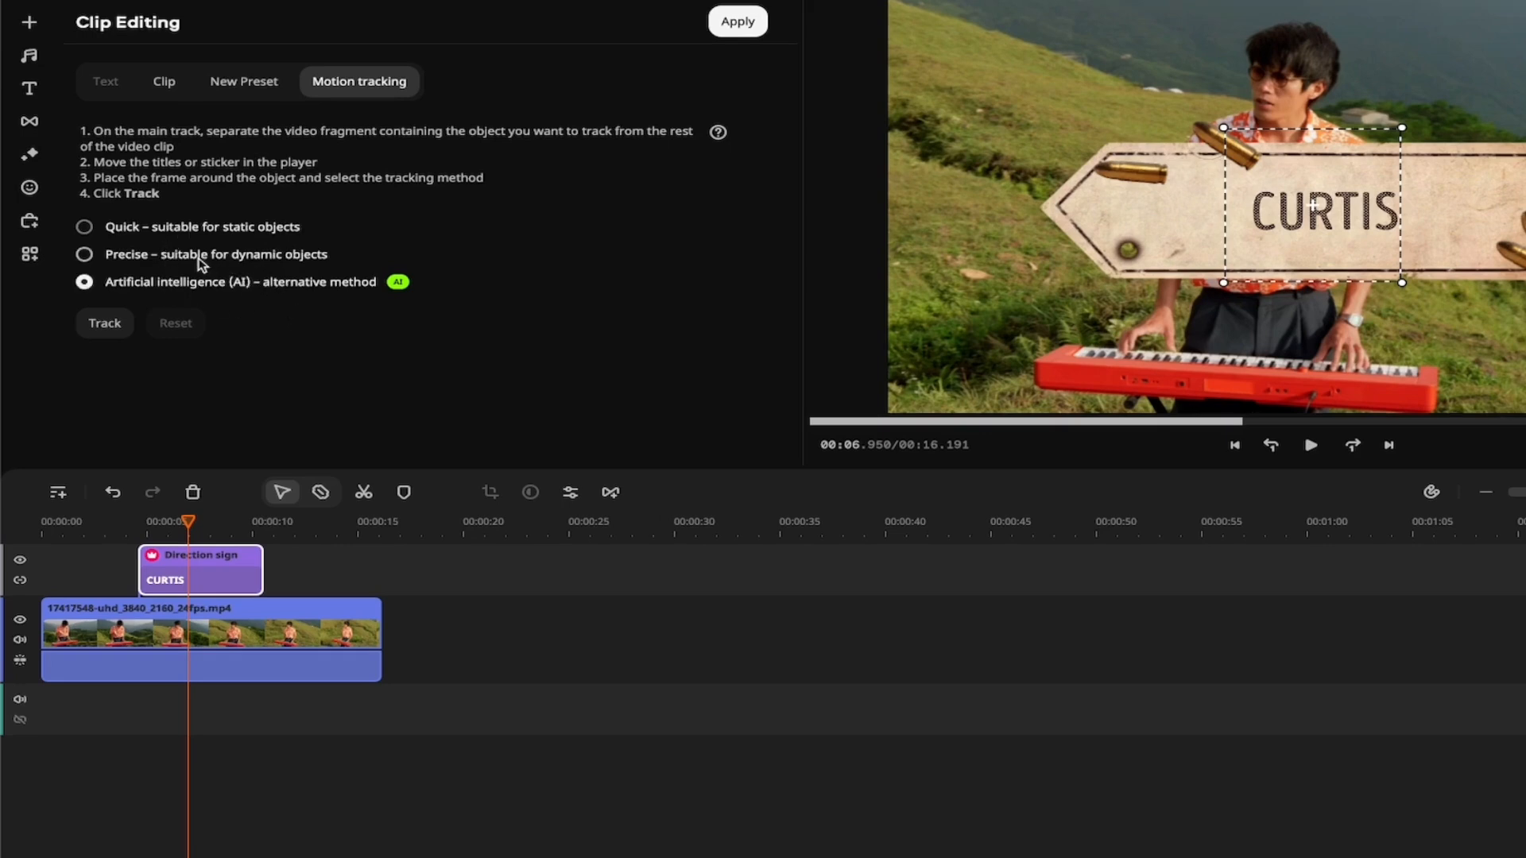
pyautogui.click(153, 260)
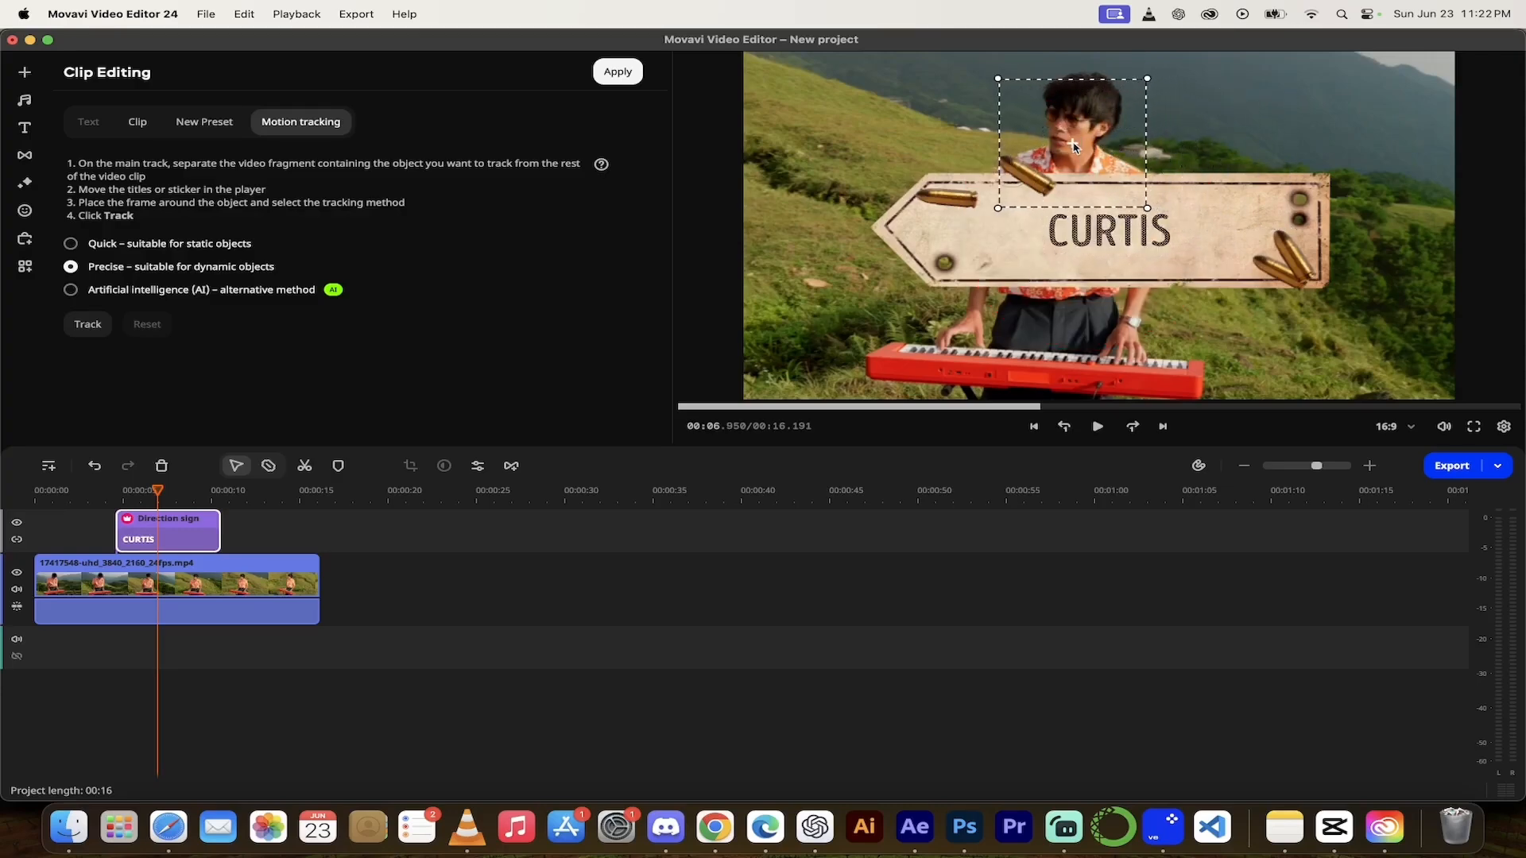
pyautogui.moveTo(1072, 146); pyautogui.dragTo(1077, 119)
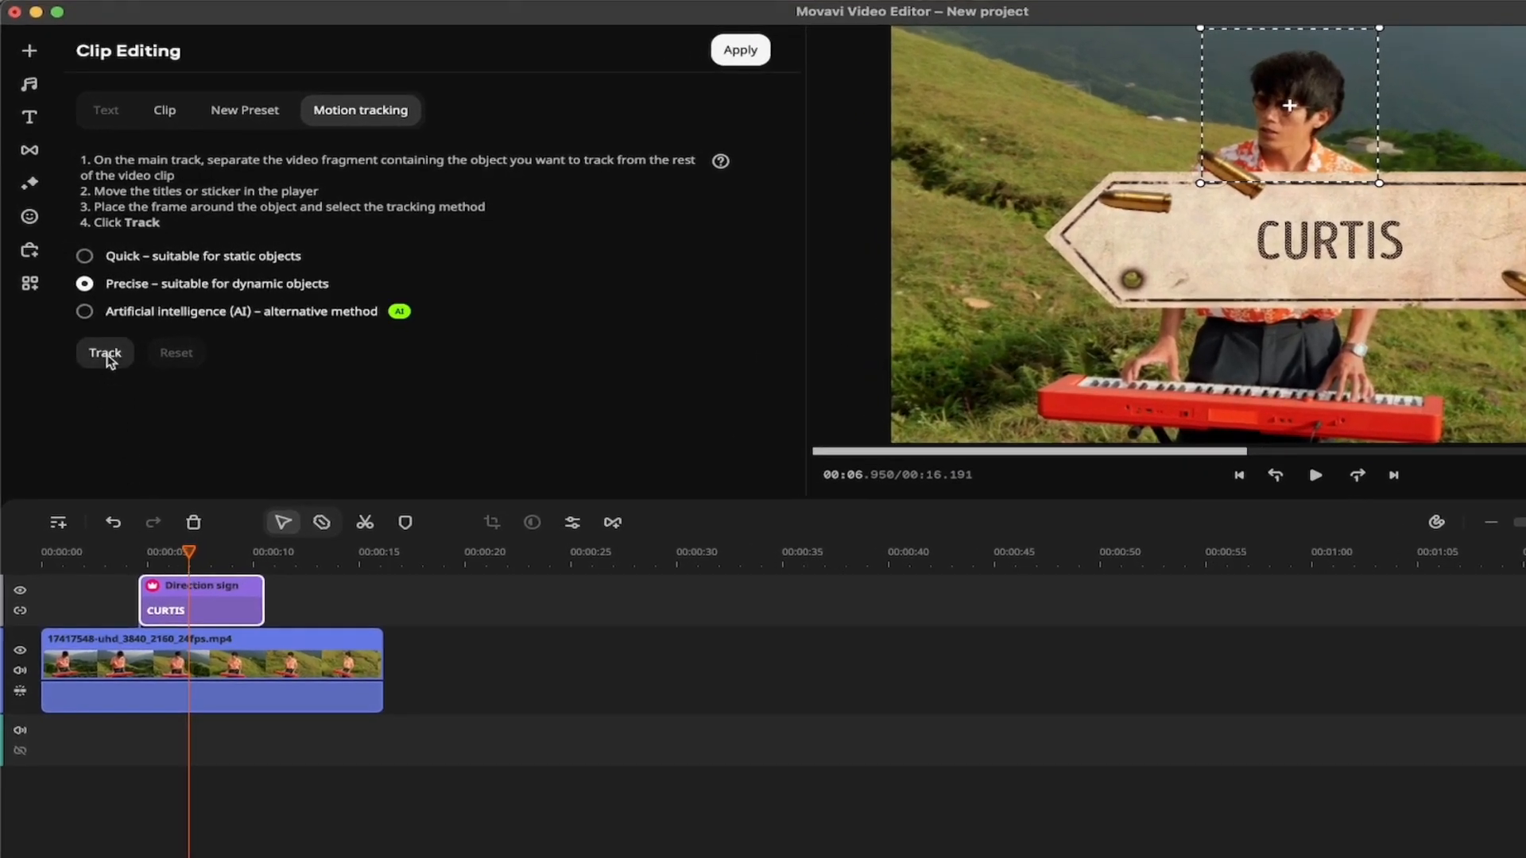
pyautogui.click(103, 352)
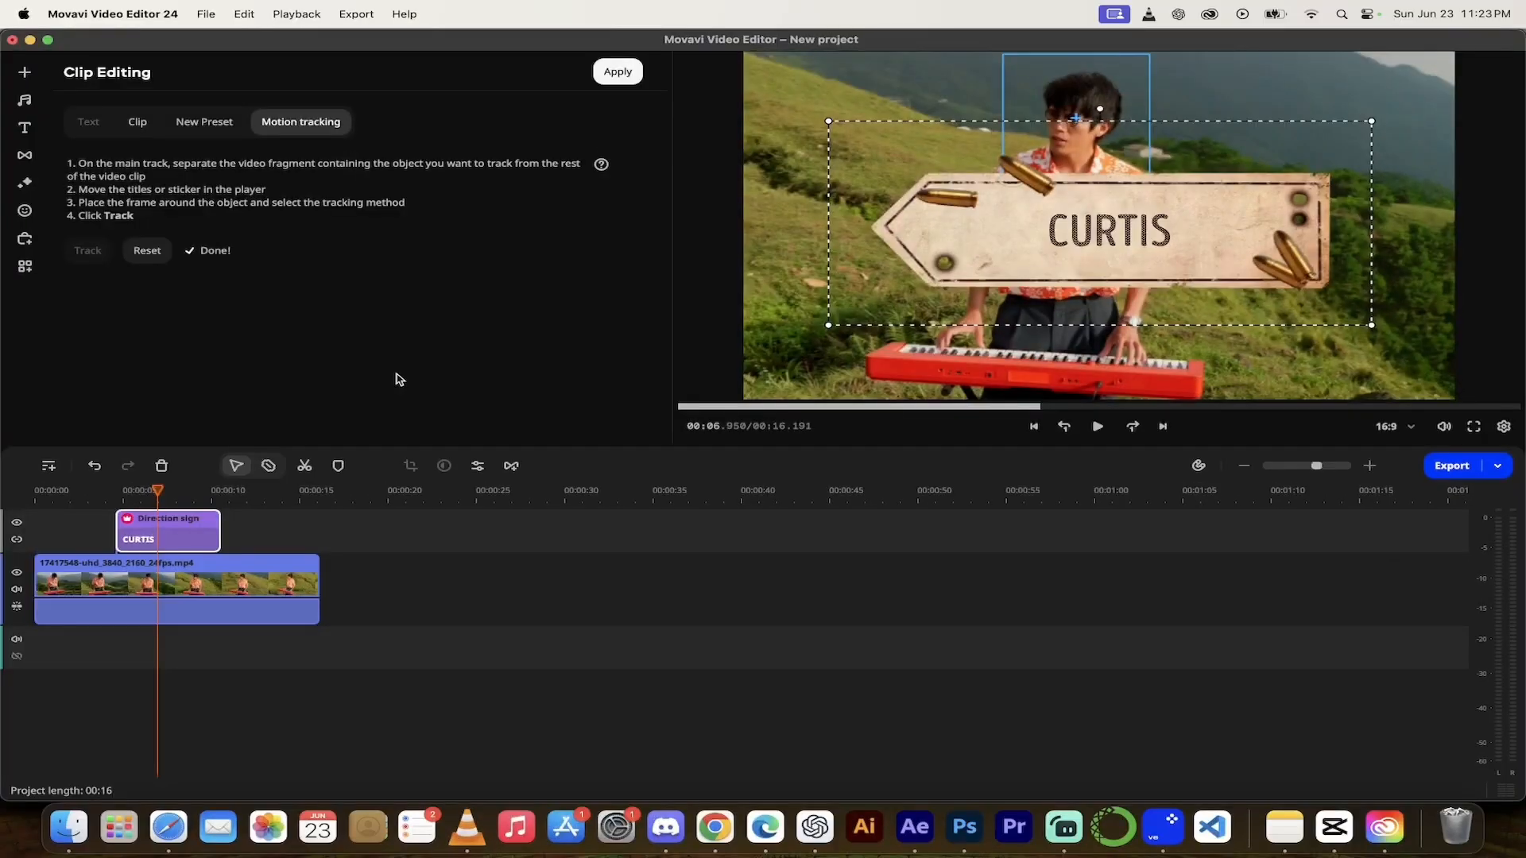
# Scrub through the Direction sign title from its start to its end to check how it follows the player
pyautogui.moveTo(158, 491); pyautogui.dragTo(116, 490)
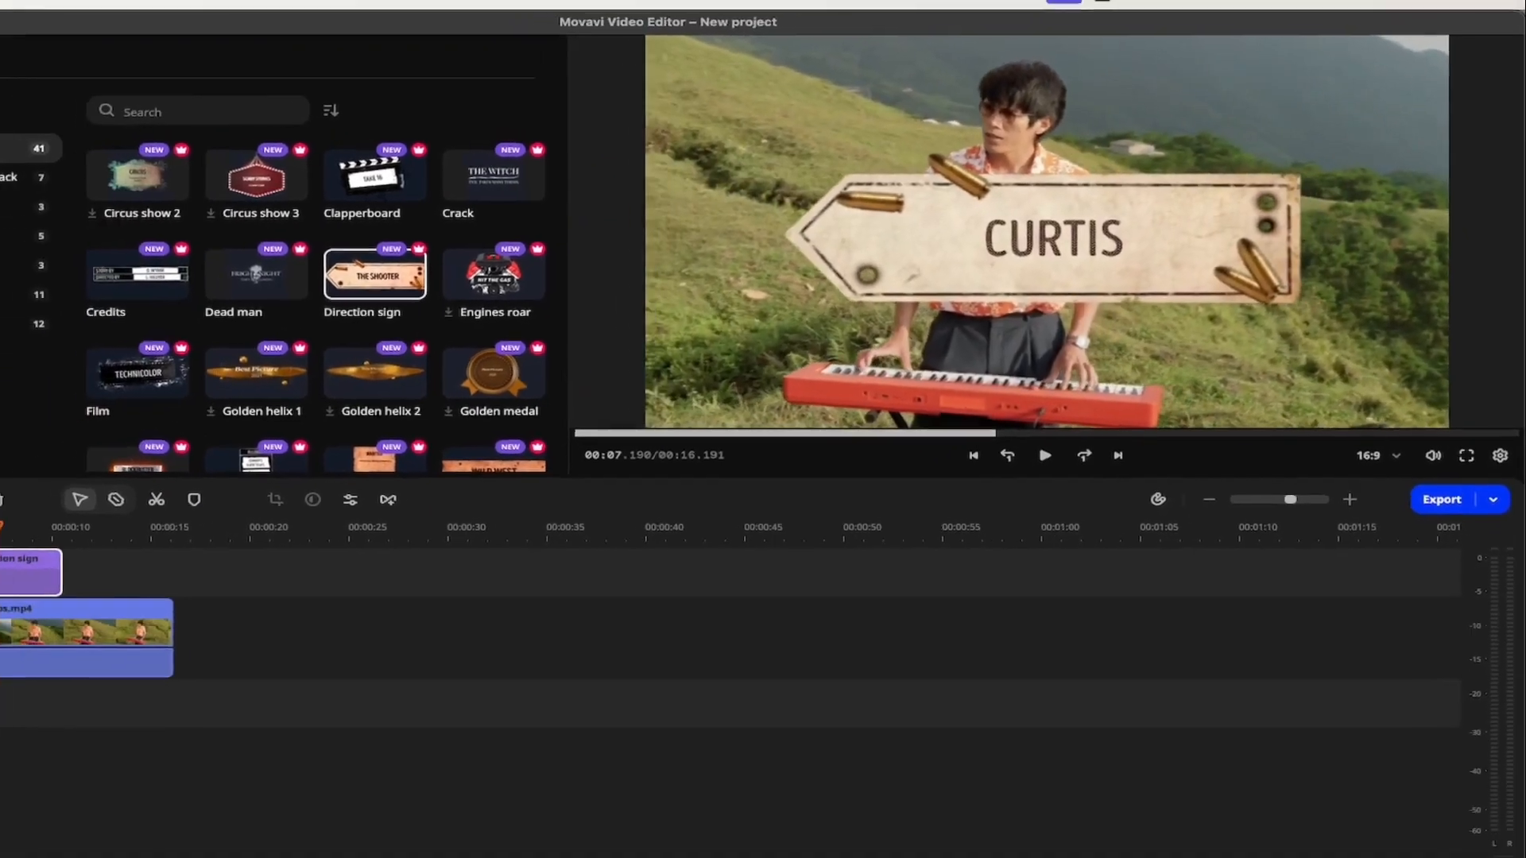
pyautogui.doubleClick(150, 519)
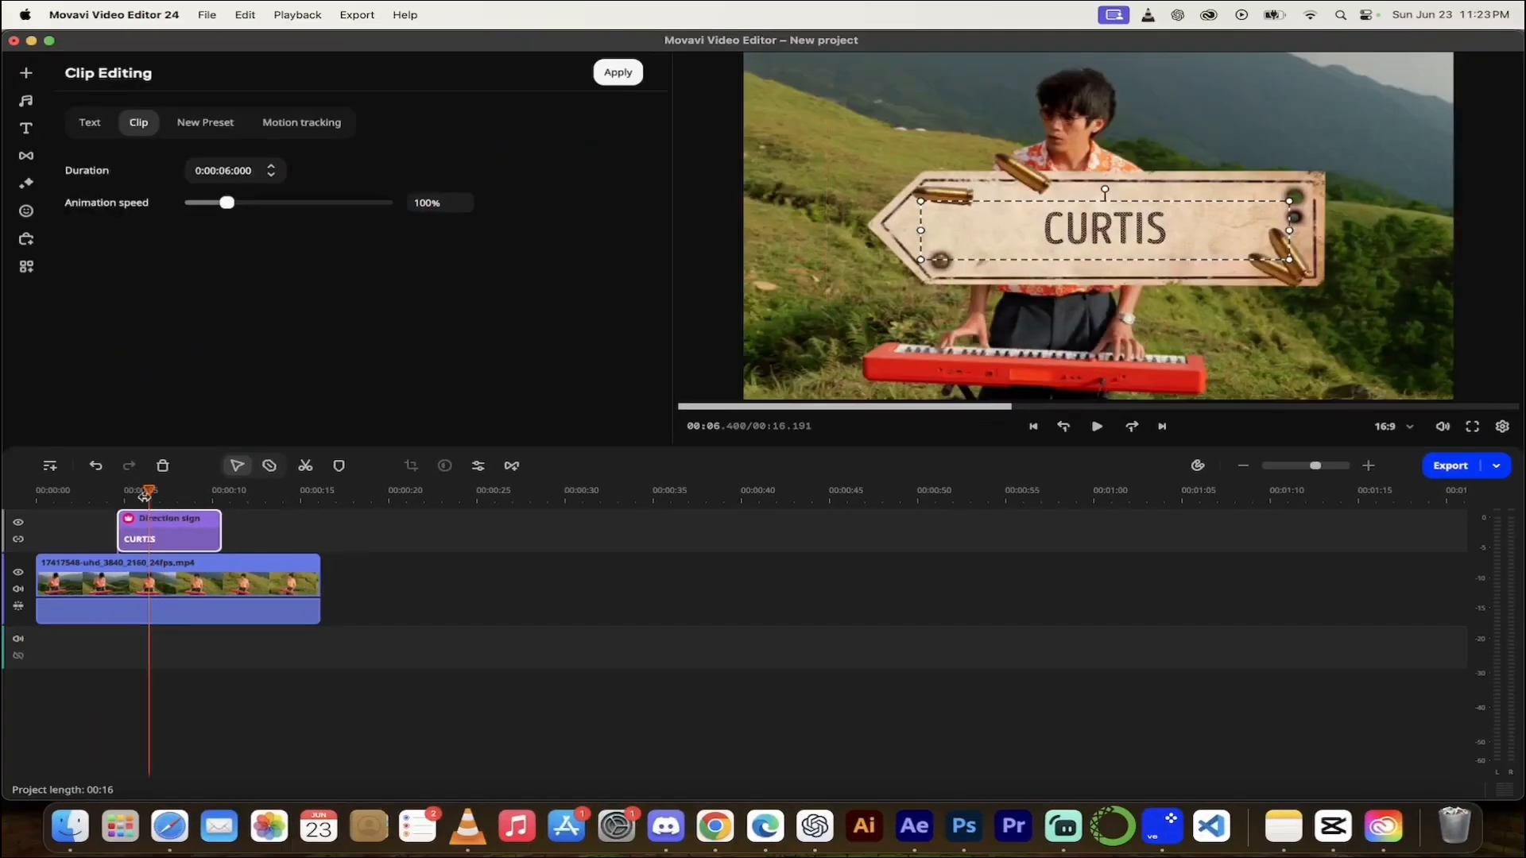
pyautogui.moveTo(144, 494); pyautogui.dragTo(181, 493)
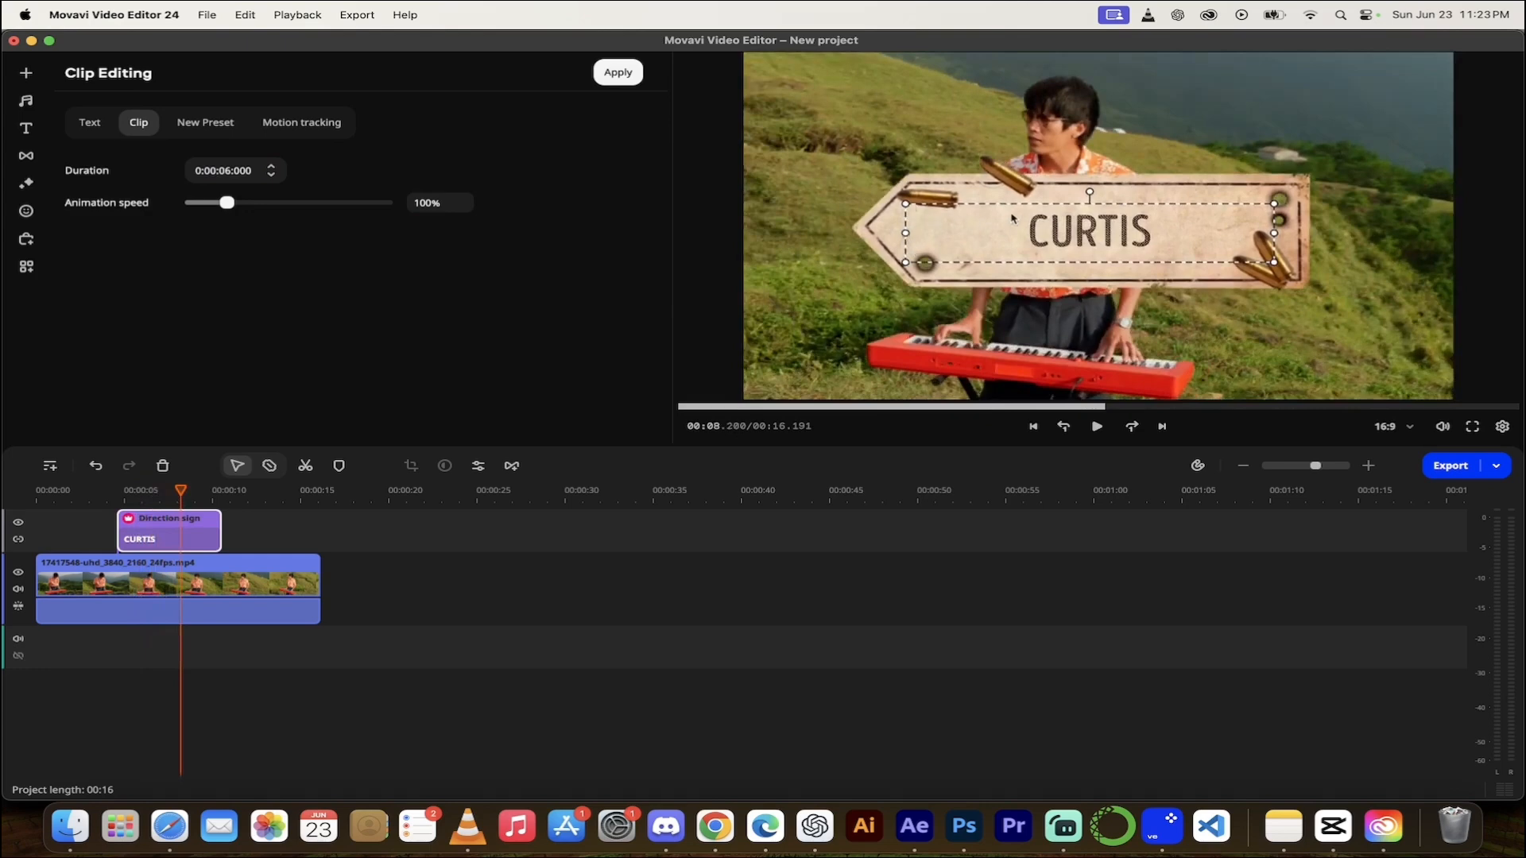
pyautogui.moveTo(191, 496)
pyautogui.mouseDown()
pyautogui.moveTo(150, 493)
pyautogui.moveTo(208, 493)
pyautogui.mouseUp()
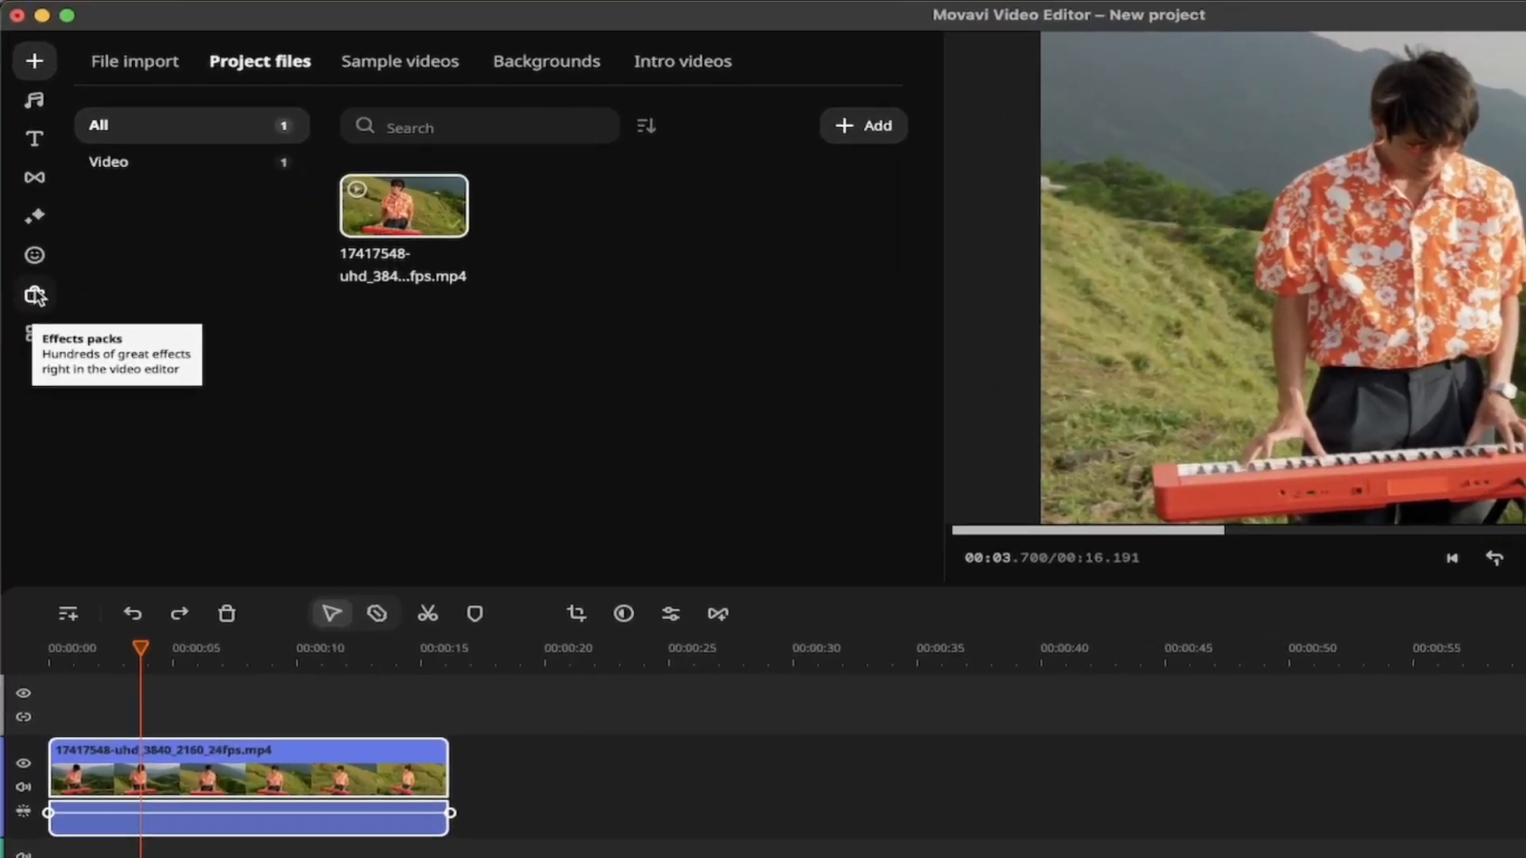
# Look through the effects packs available in the full collection
pyautogui.click(35, 296)
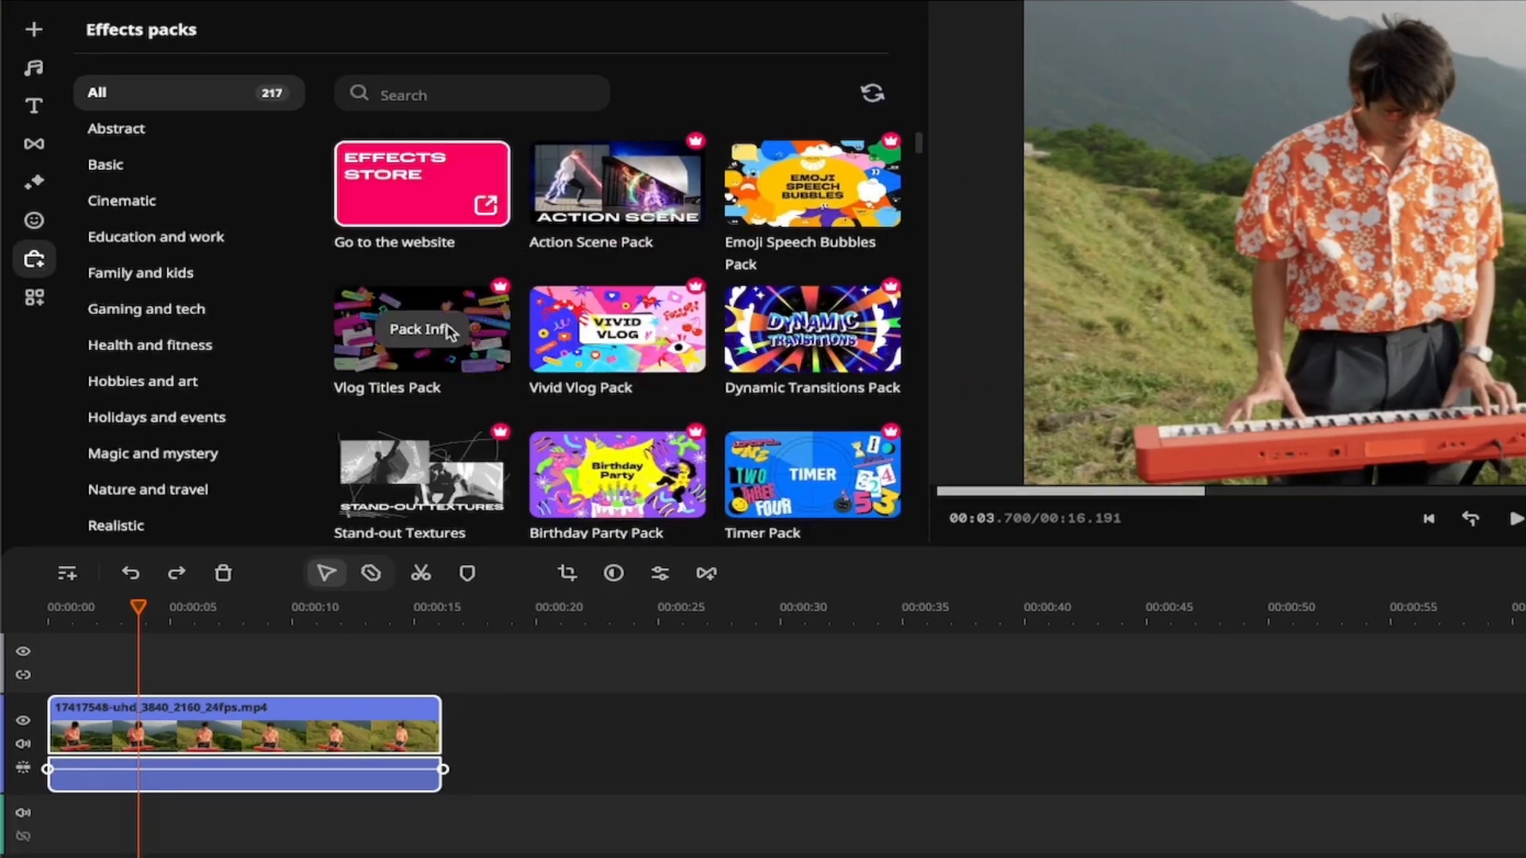
pyautogui.scroll(-1, 624, 282)
pyautogui.scroll(1, 620, 263)
pyautogui.moveTo(811, 190)
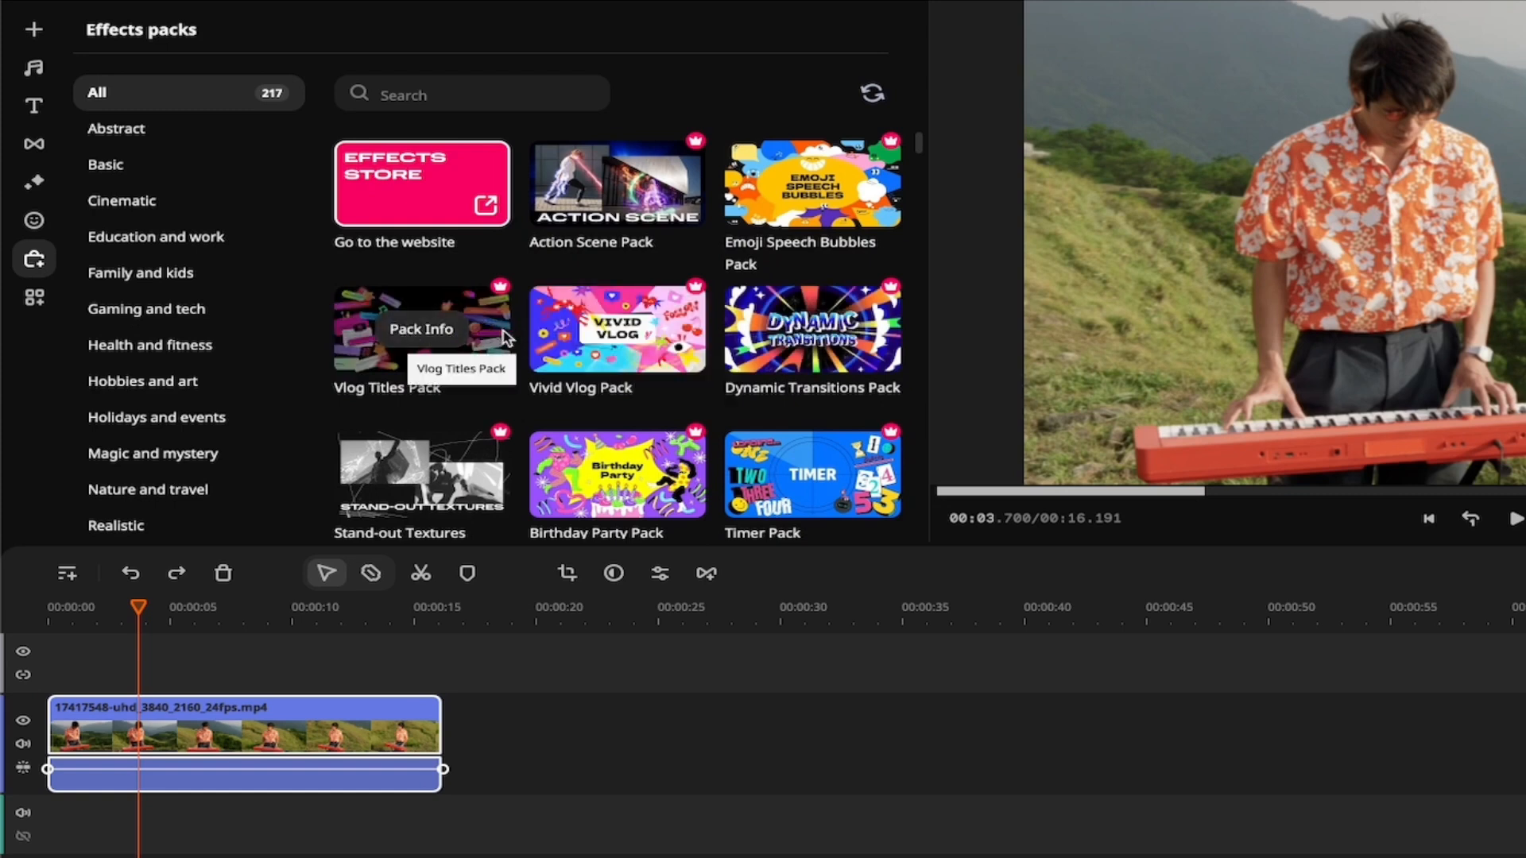
# Check the pack info of the Vivid Vlog, Dynamic Transitions and Action Scene packs to see what each contains
pyautogui.click(608, 338)
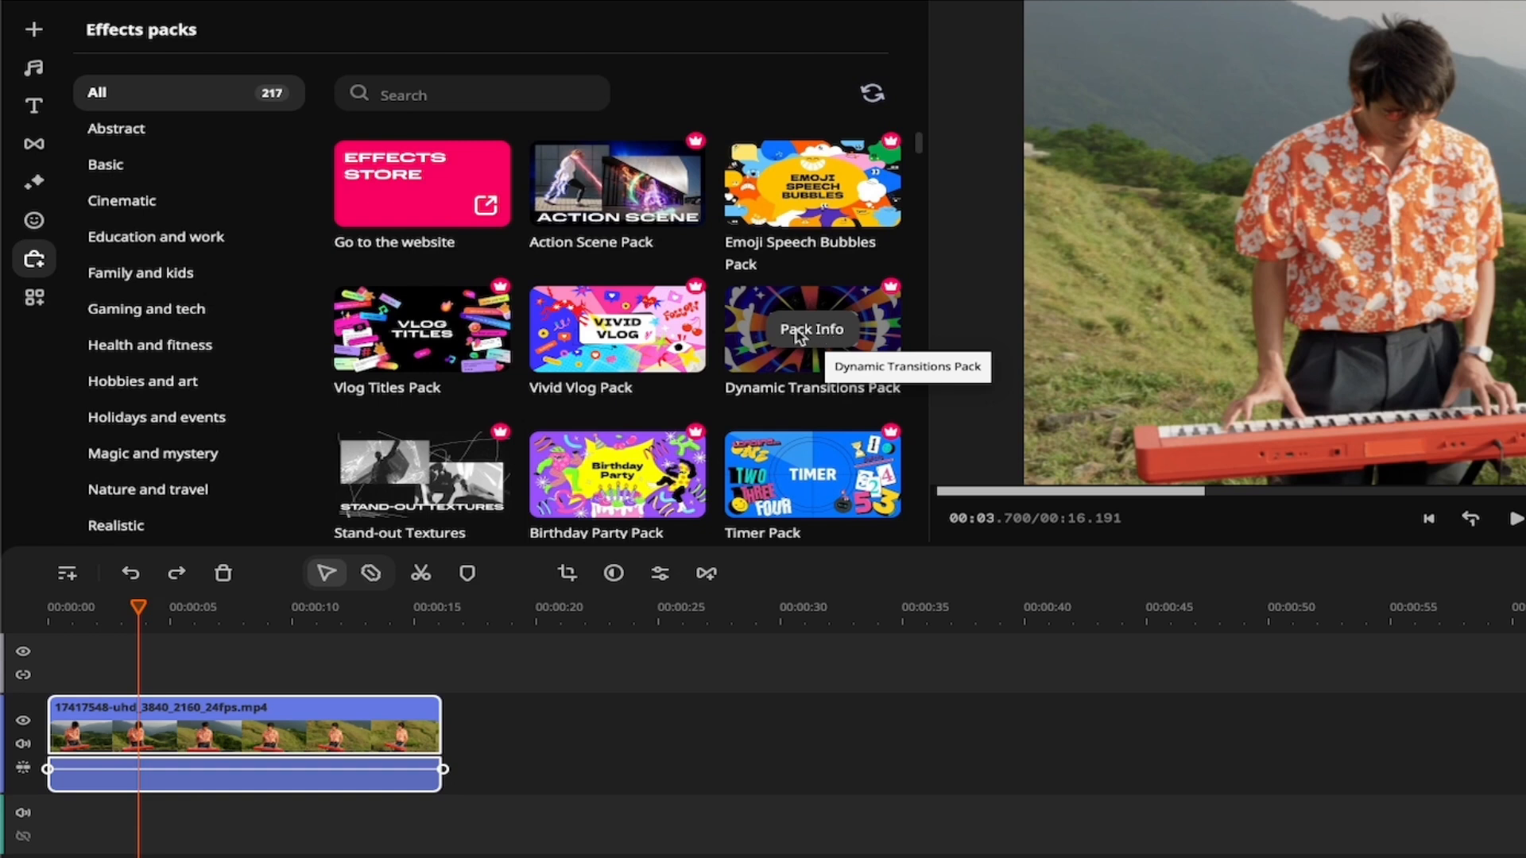
pyautogui.click(805, 332)
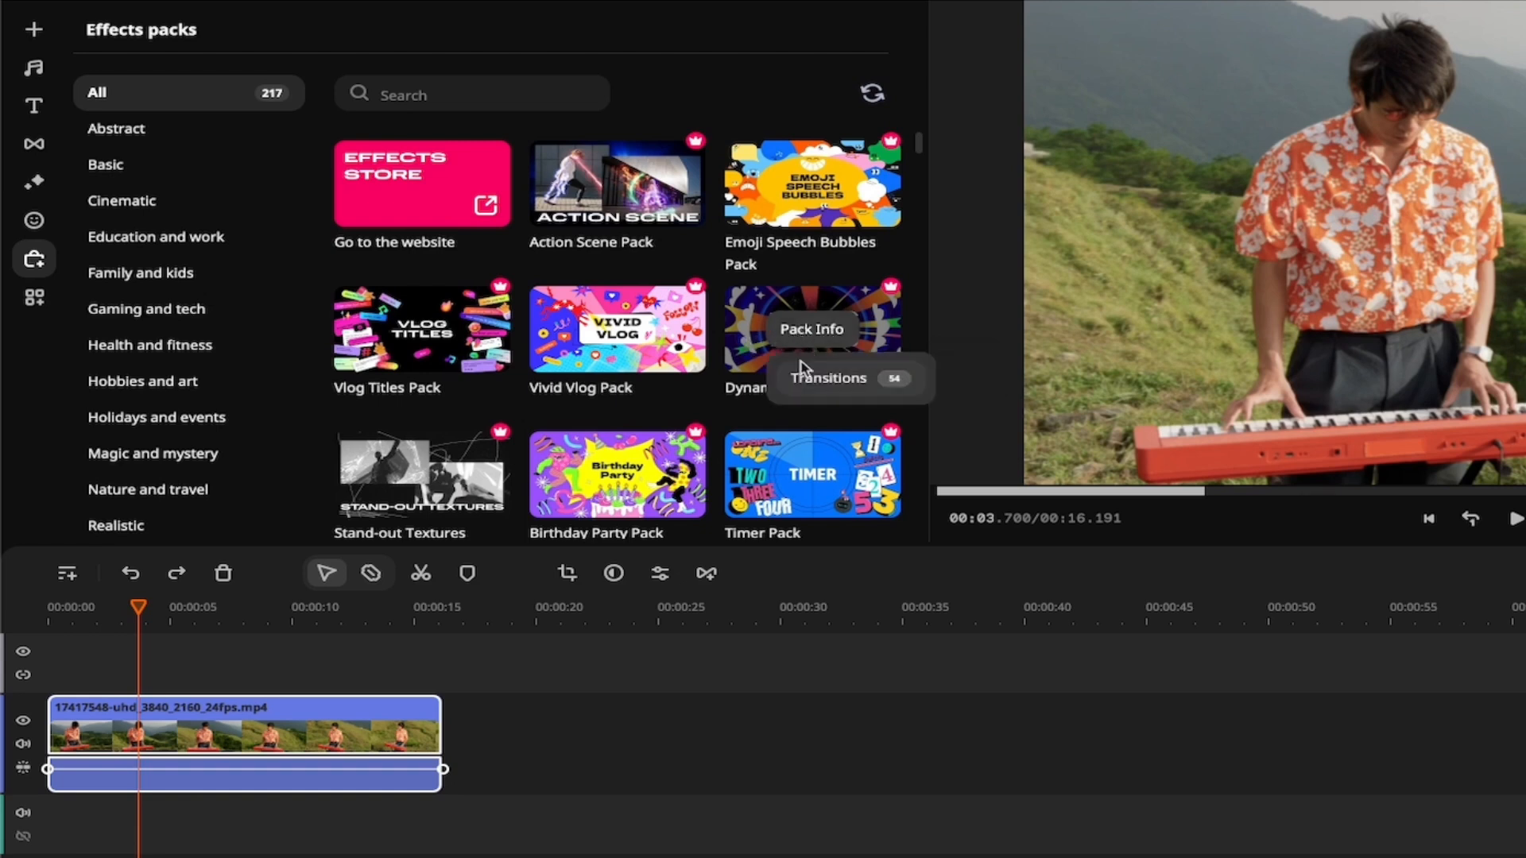
pyautogui.click(819, 341)
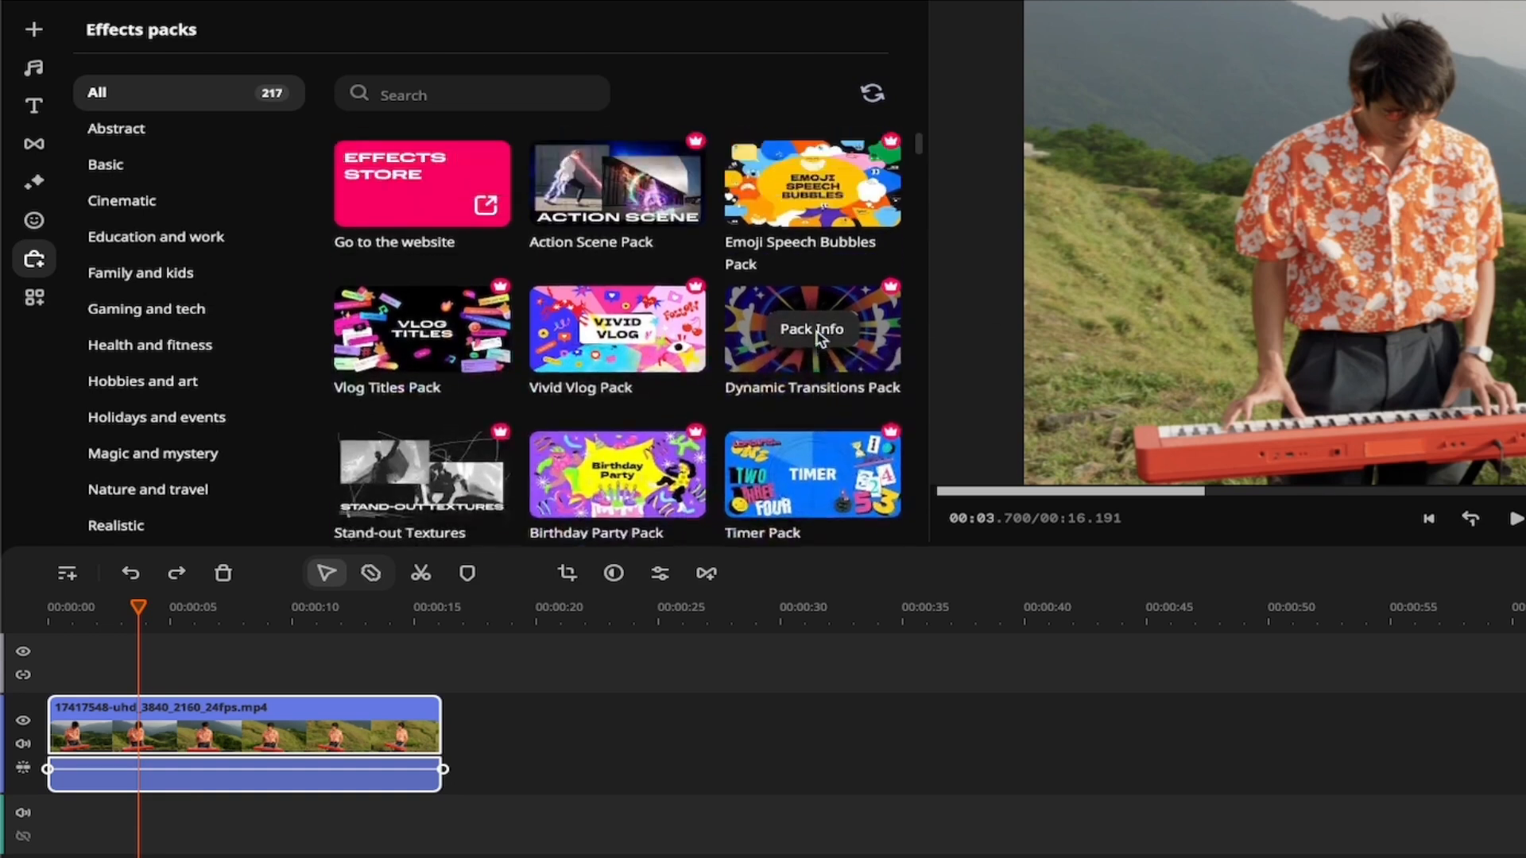
pyautogui.click(626, 184)
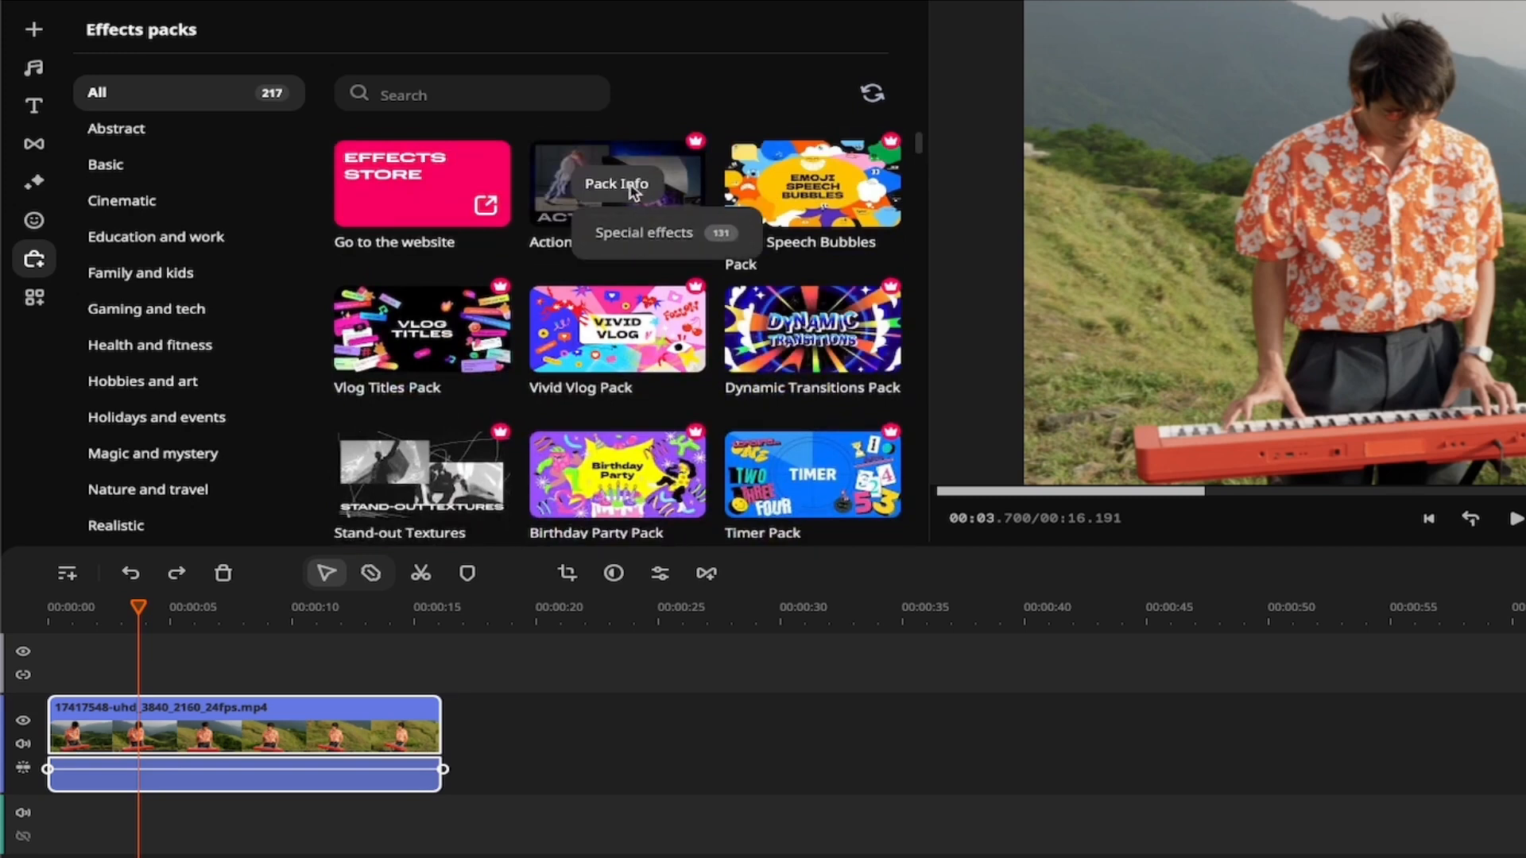
pyautogui.click(628, 188)
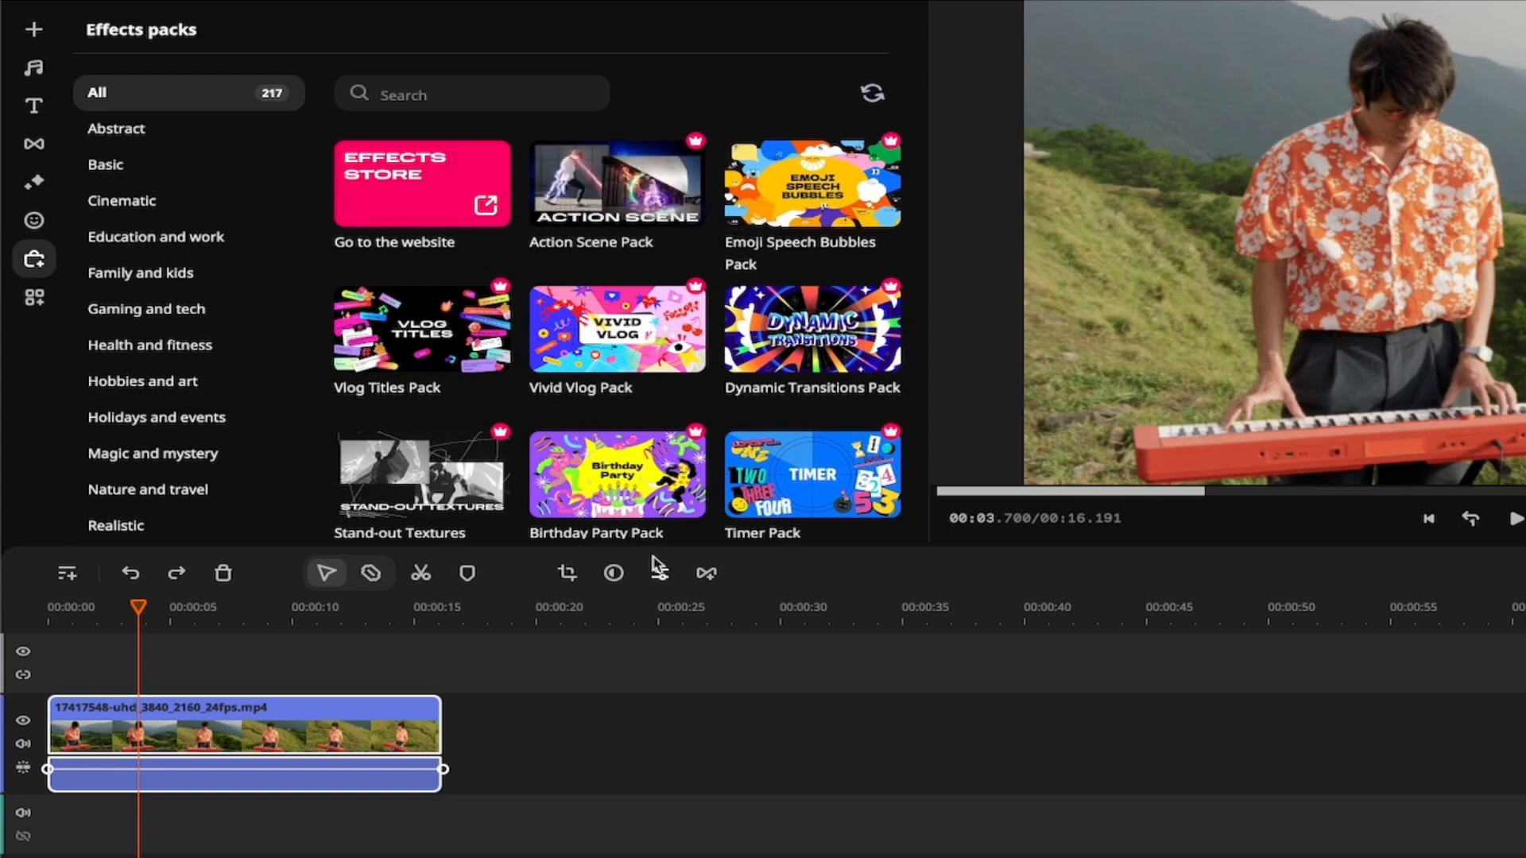
# Go to the Effects Store website in Chrome and open the Cutout Alphabet Pack page to view its preview video
pyautogui.click(390, 197)
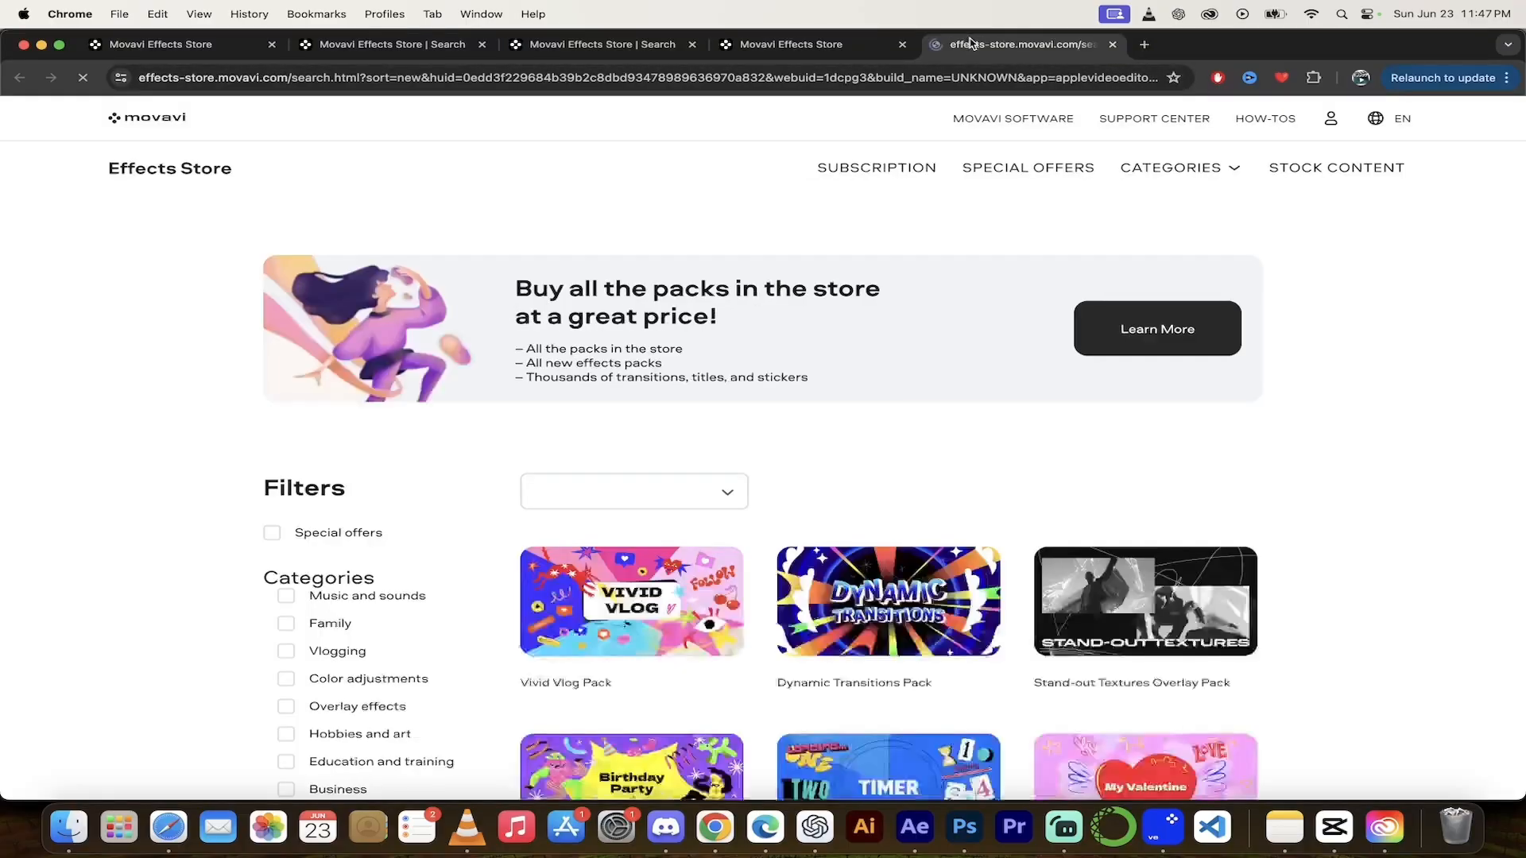
pyautogui.scroll(-4, 784, 408)
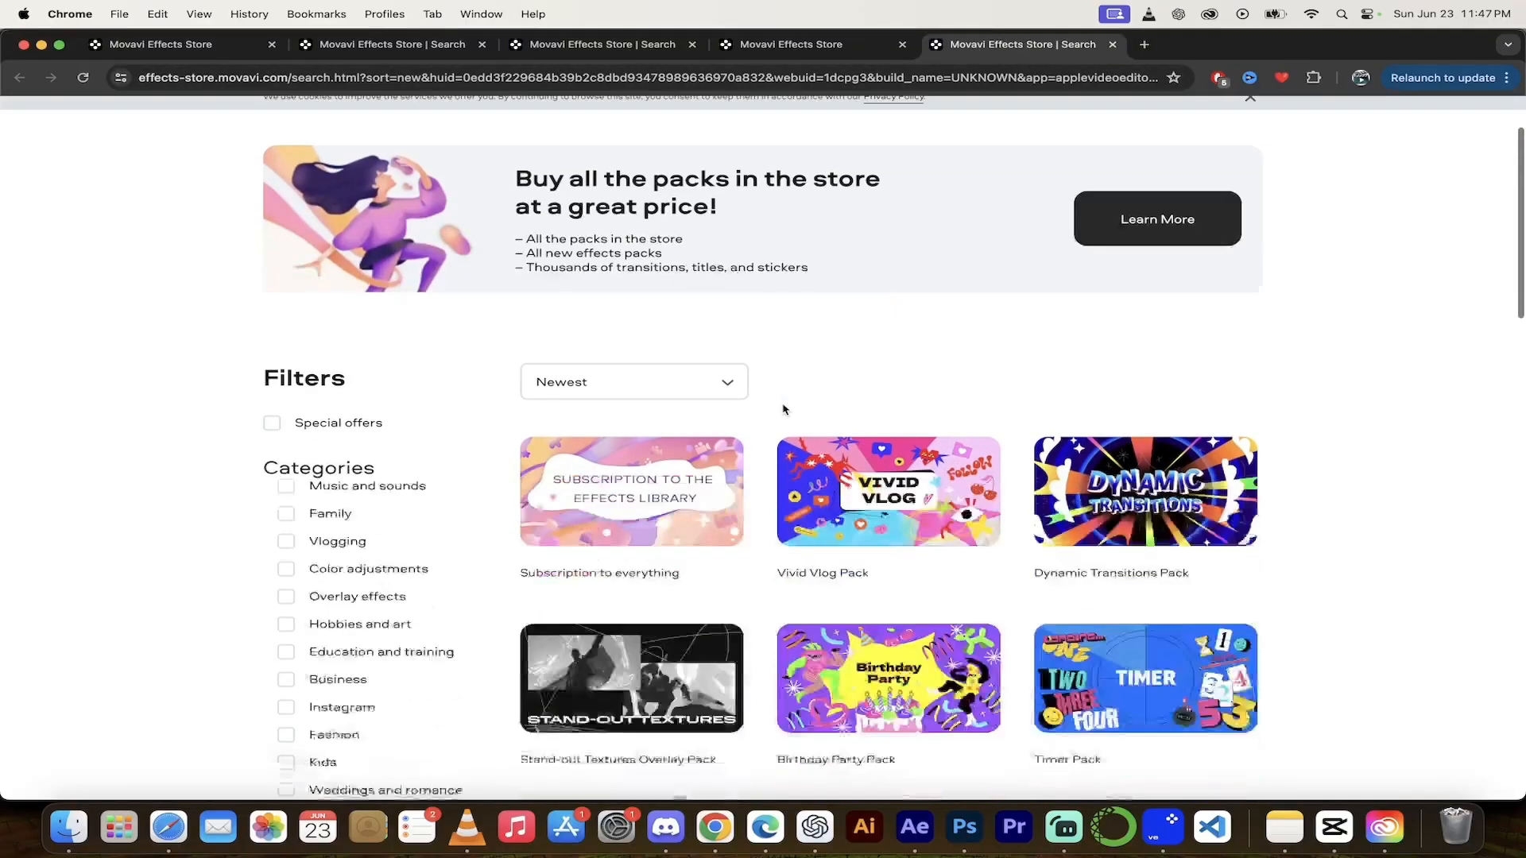
pyautogui.scroll(-7, 1289, 419)
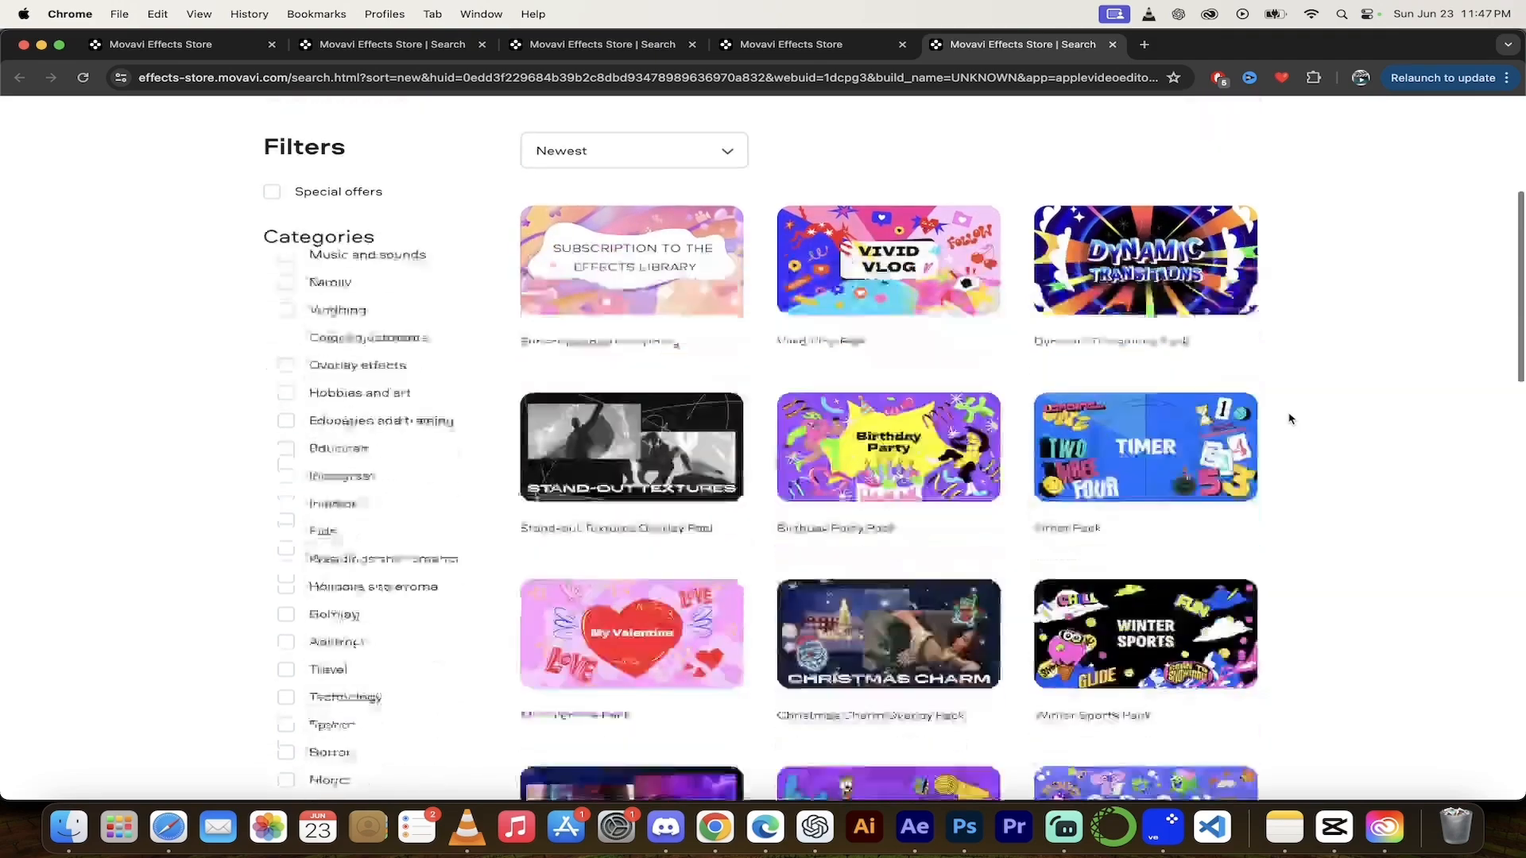
pyautogui.scroll(-2, 1289, 419)
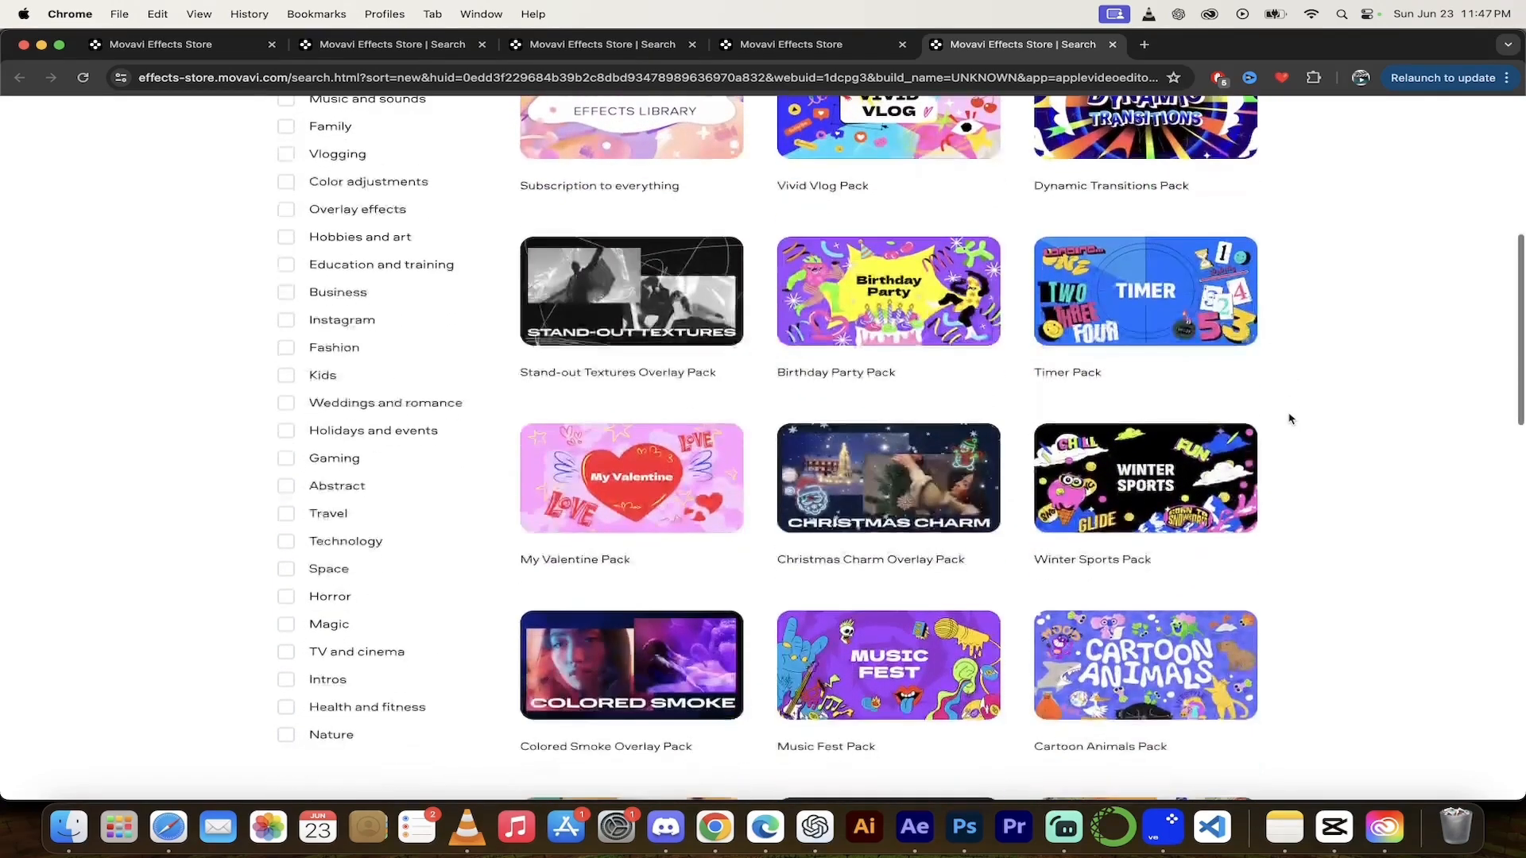
pyautogui.scroll(2, 1289, 419)
pyautogui.scroll(-4, 1289, 419)
pyautogui.scroll(-7, 1289, 419)
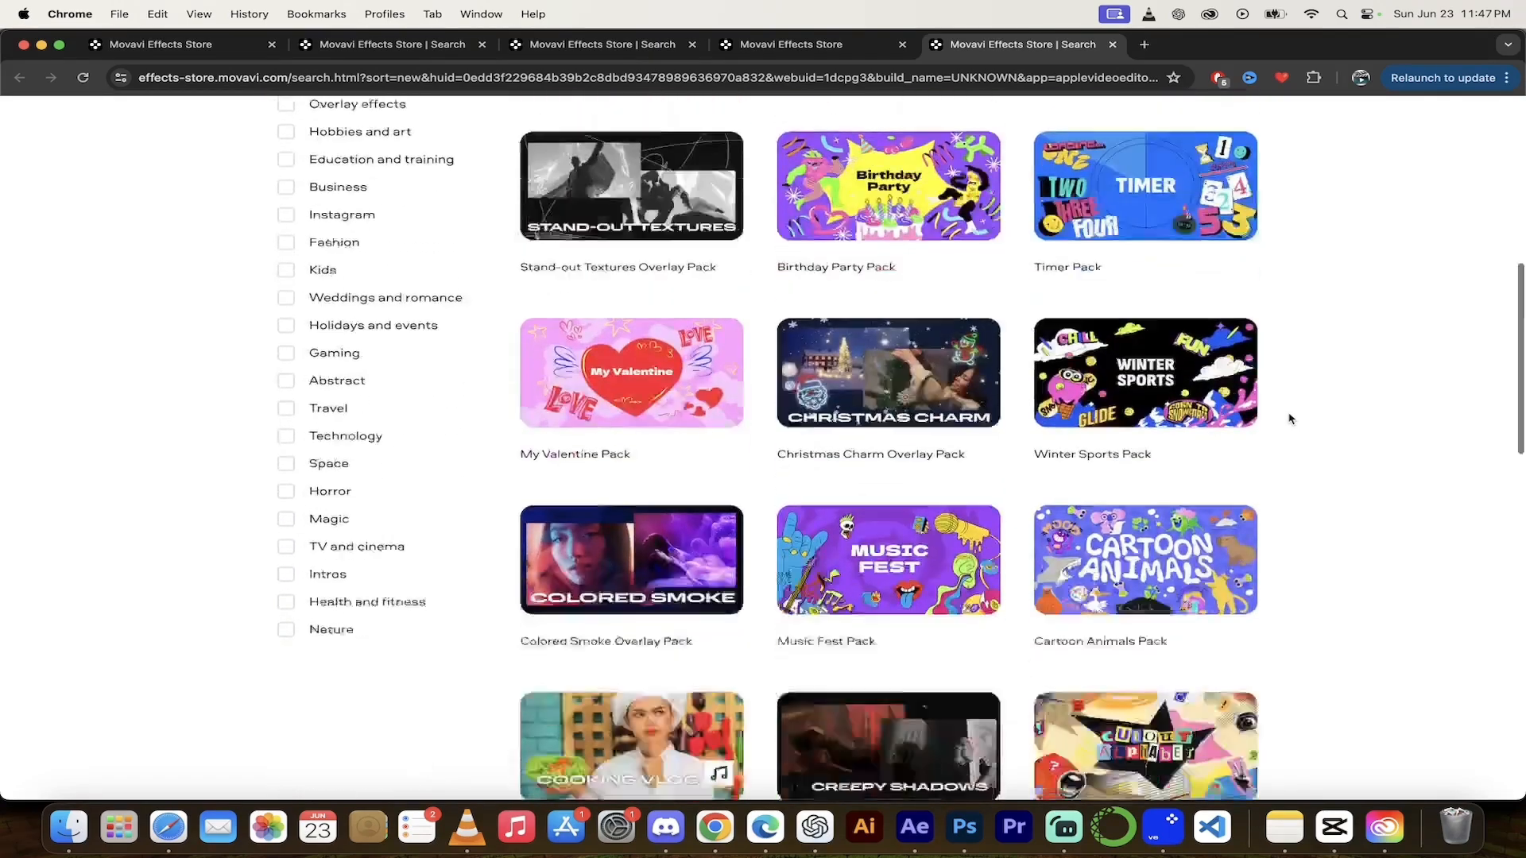
pyautogui.scroll(-5, 1316, 402)
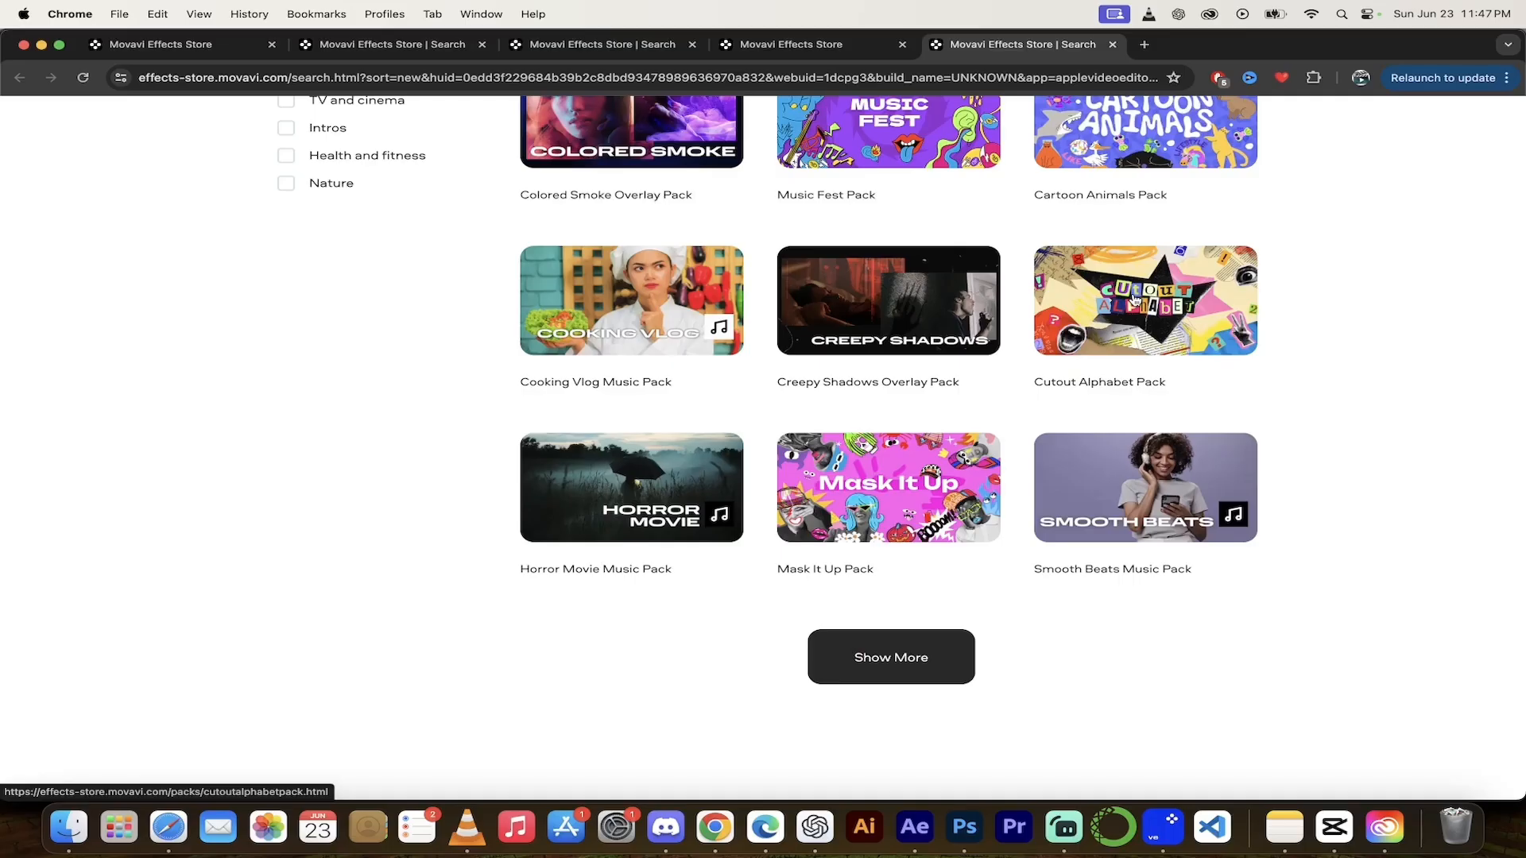
pyautogui.click(1137, 295)
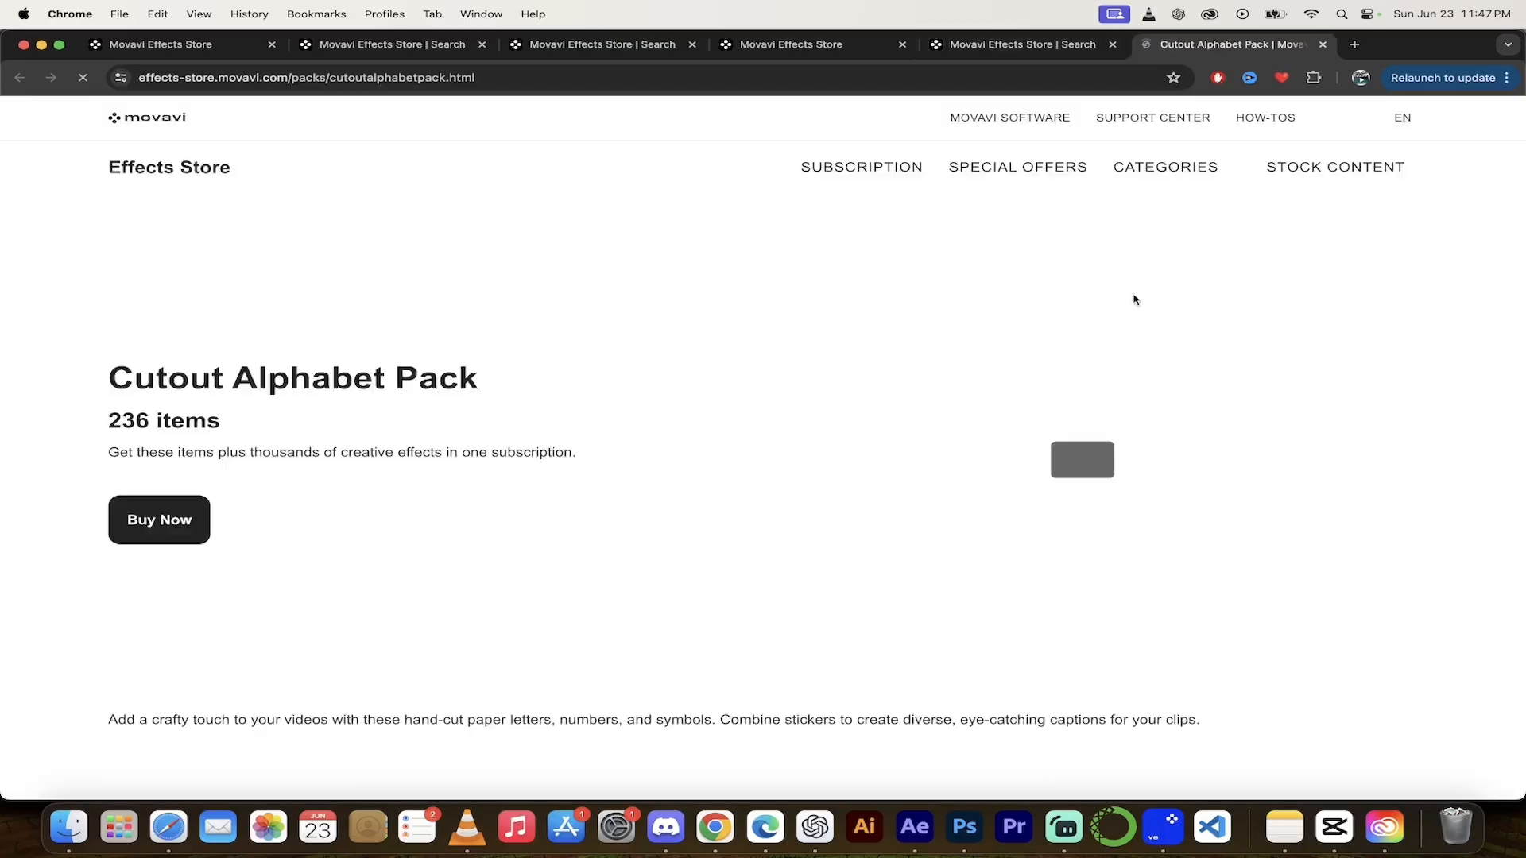
pyautogui.moveTo(1405, 643)
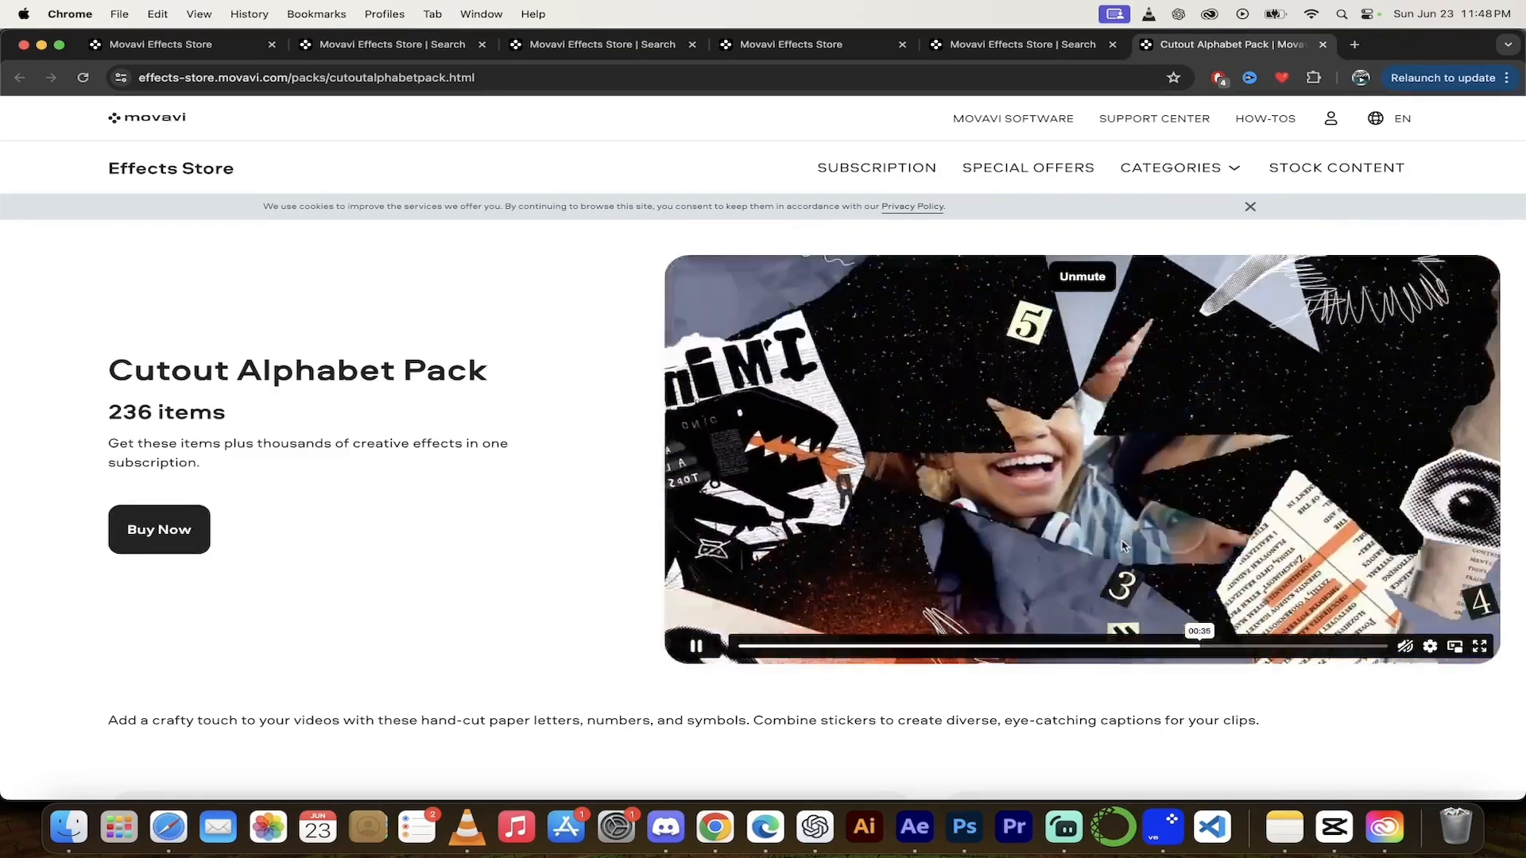
# Return to the Effects Store home page and list the packs in the Education and training category
pyautogui.click(156, 168)
pyautogui.scroll(-4, 584, 483)
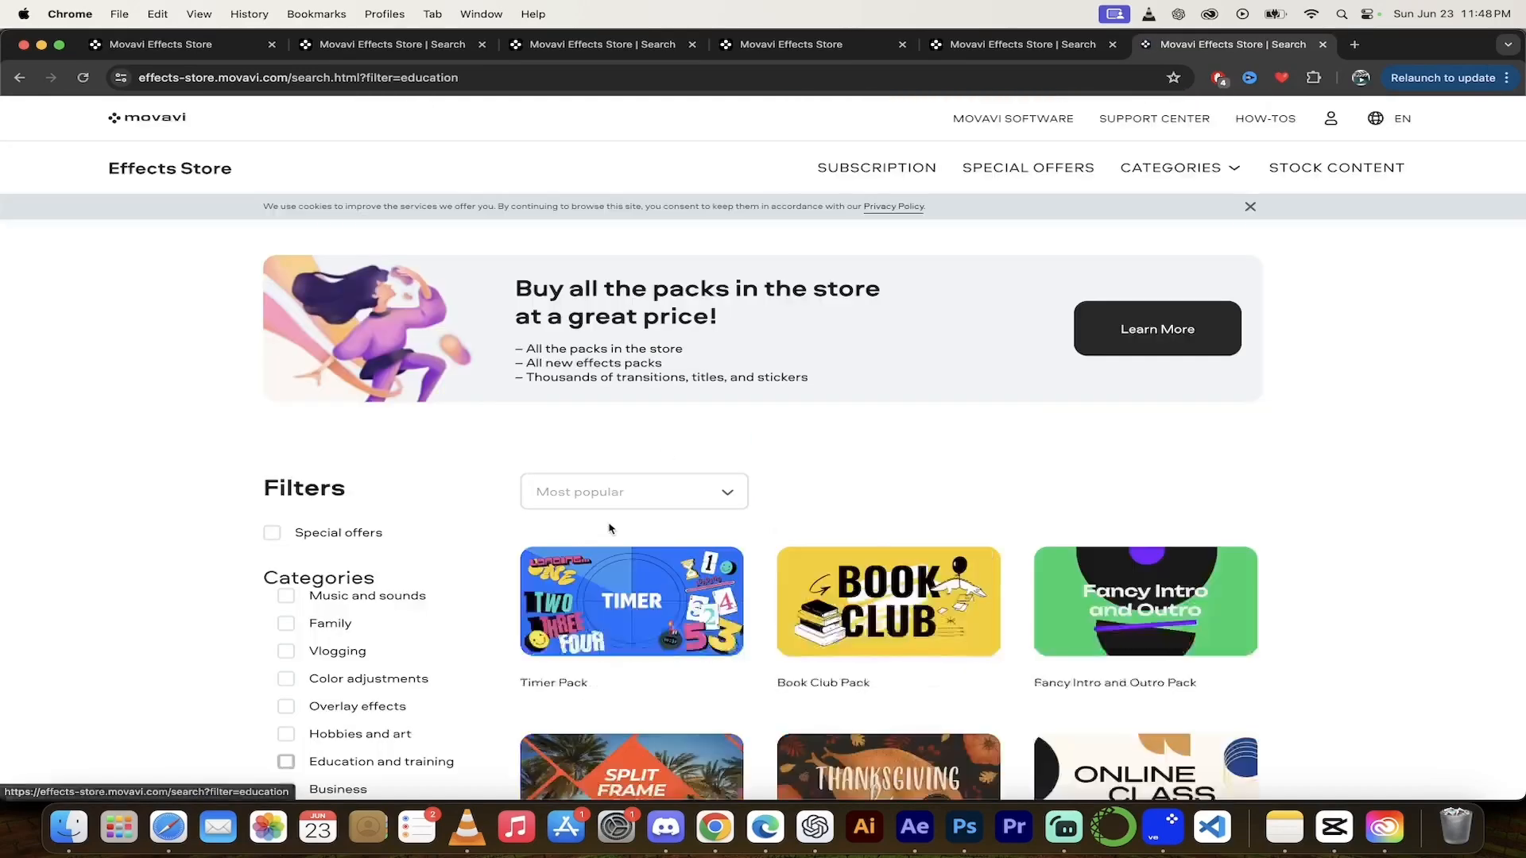
pyautogui.scroll(-2, 951, 468)
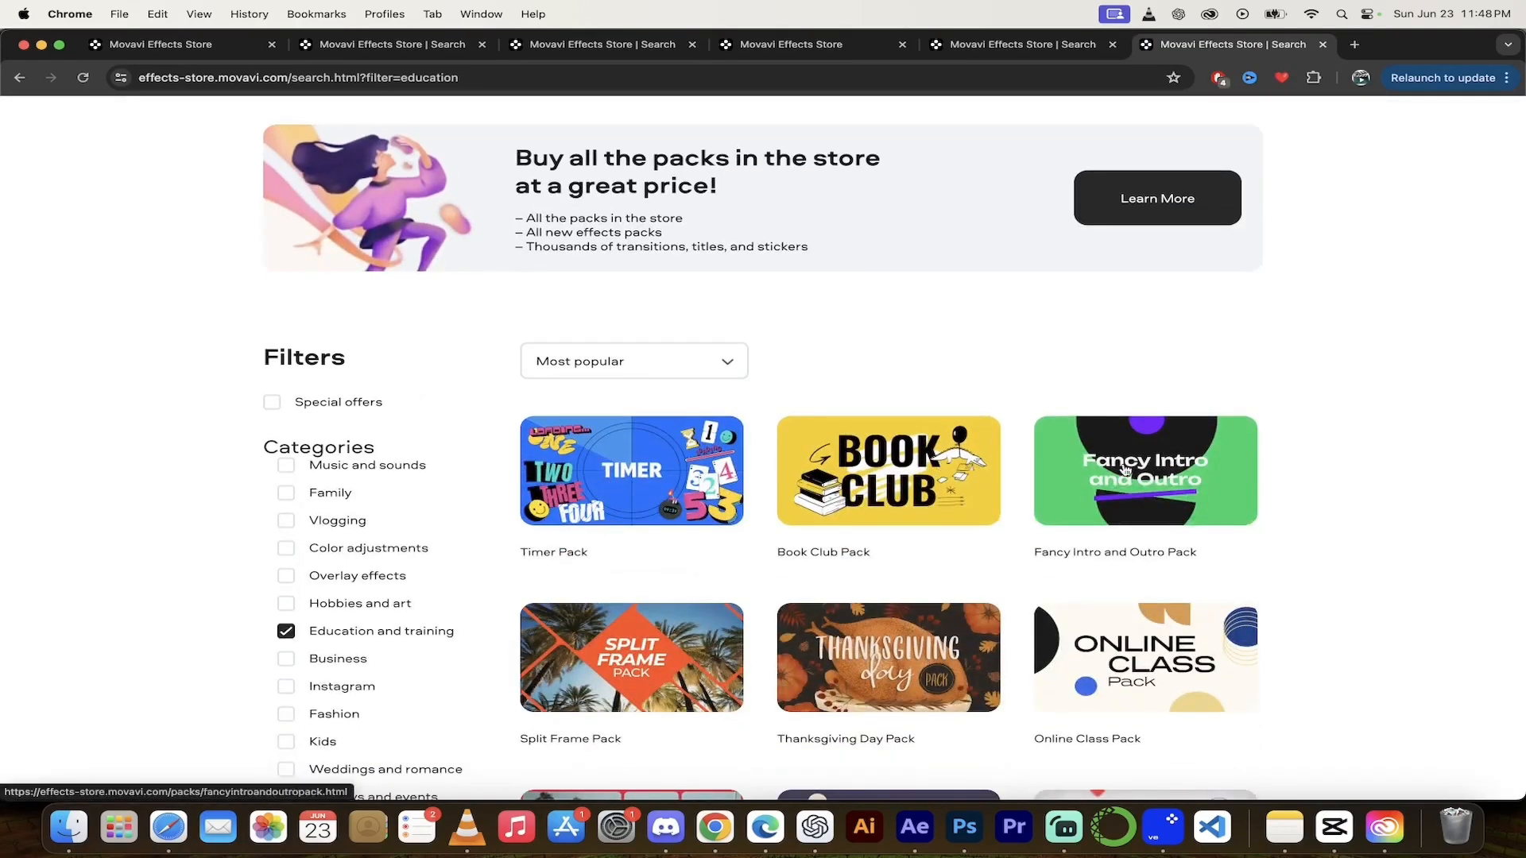
# Open the E-Learning Pack page from the Education and training packs and view its preview video
pyautogui.scroll(-4, 951, 467)
pyautogui.scroll(-7, 1094, 534)
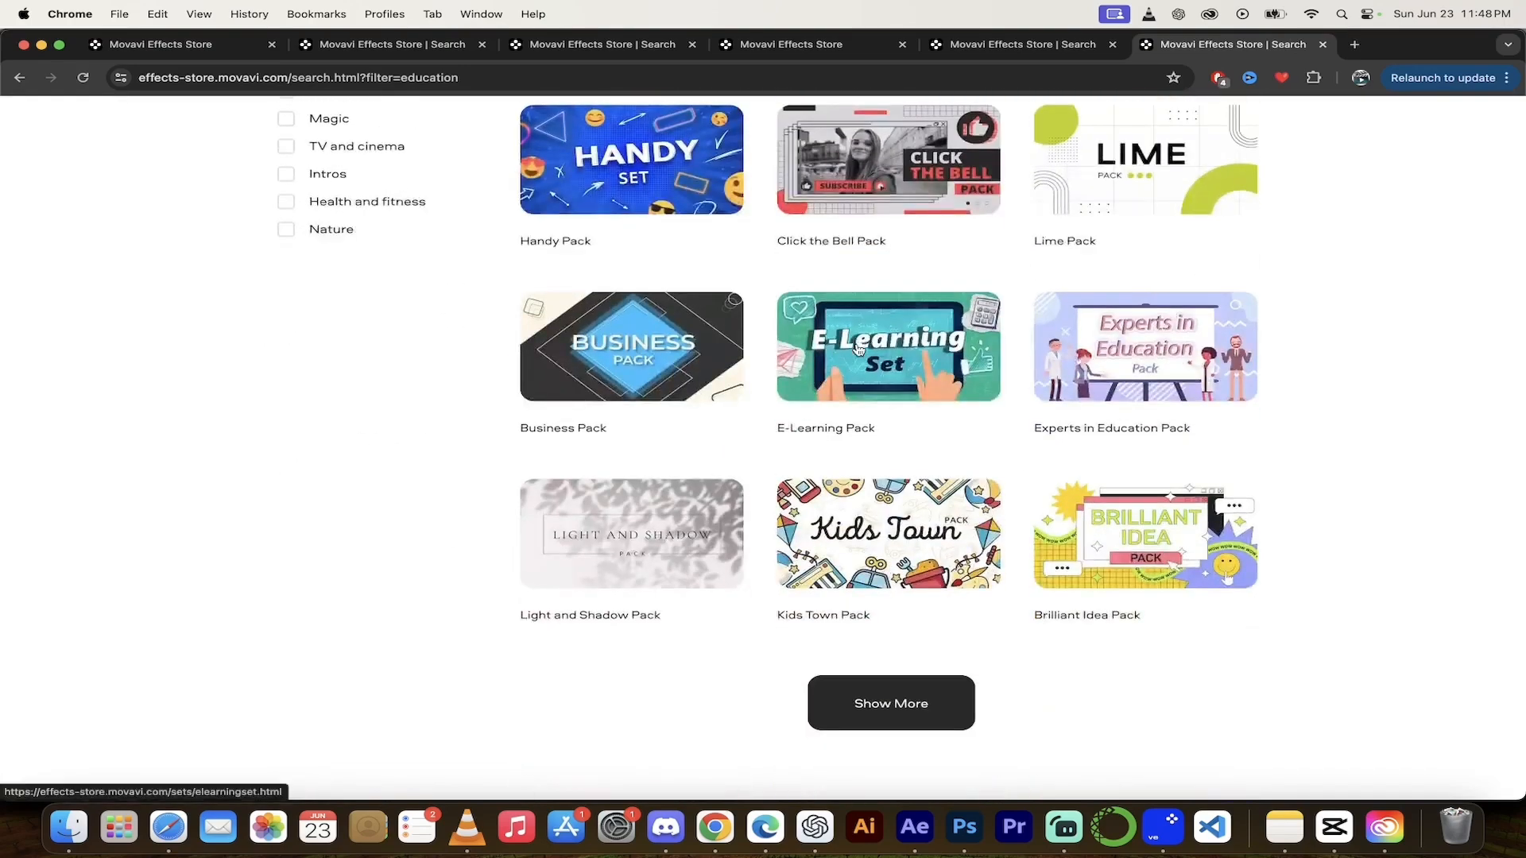
pyautogui.click(874, 360)
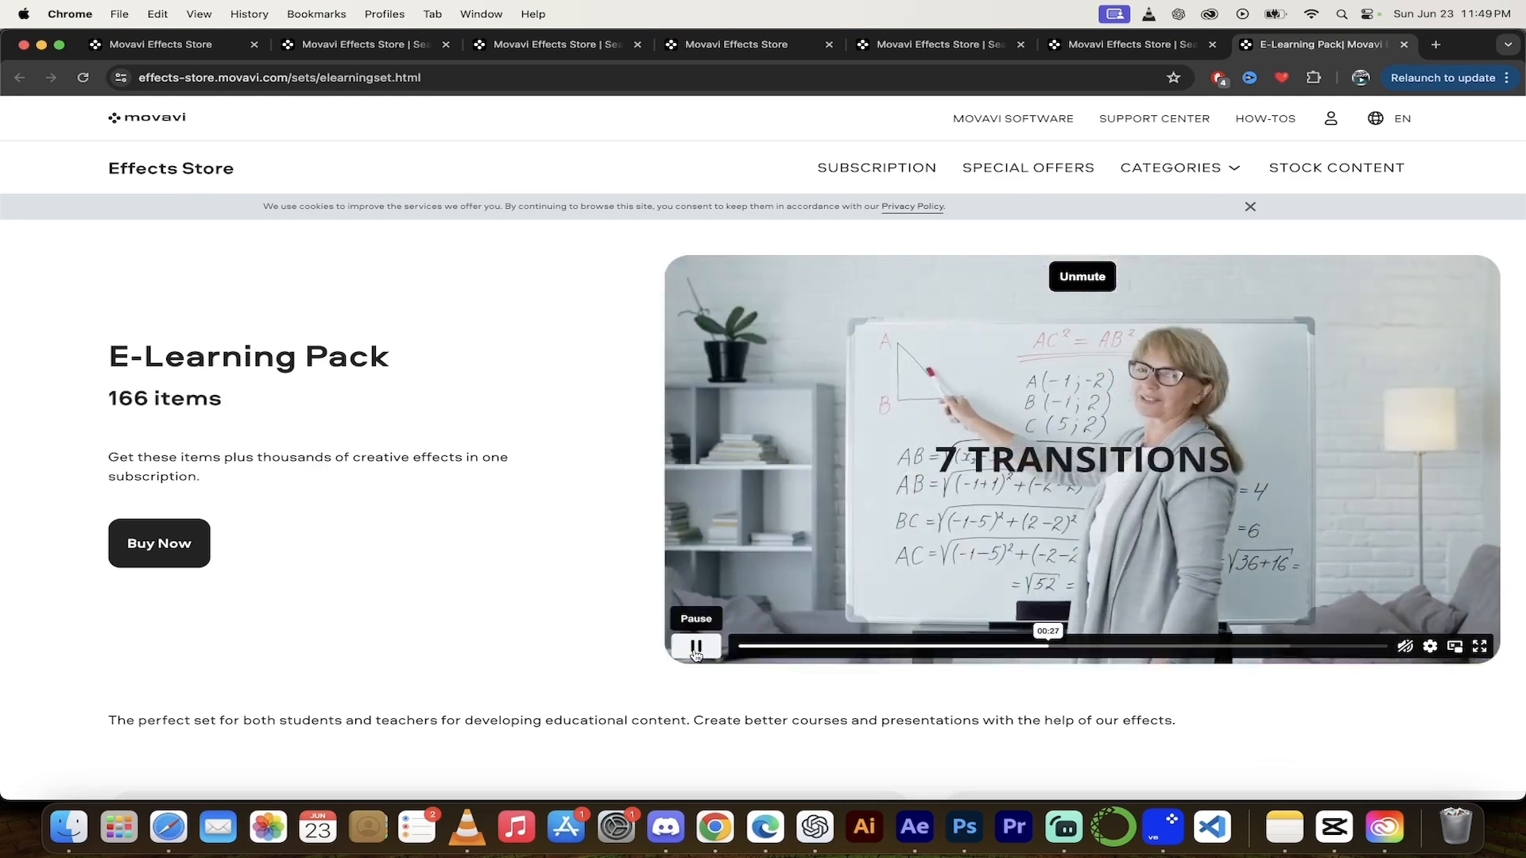
pyautogui.click(696, 647)
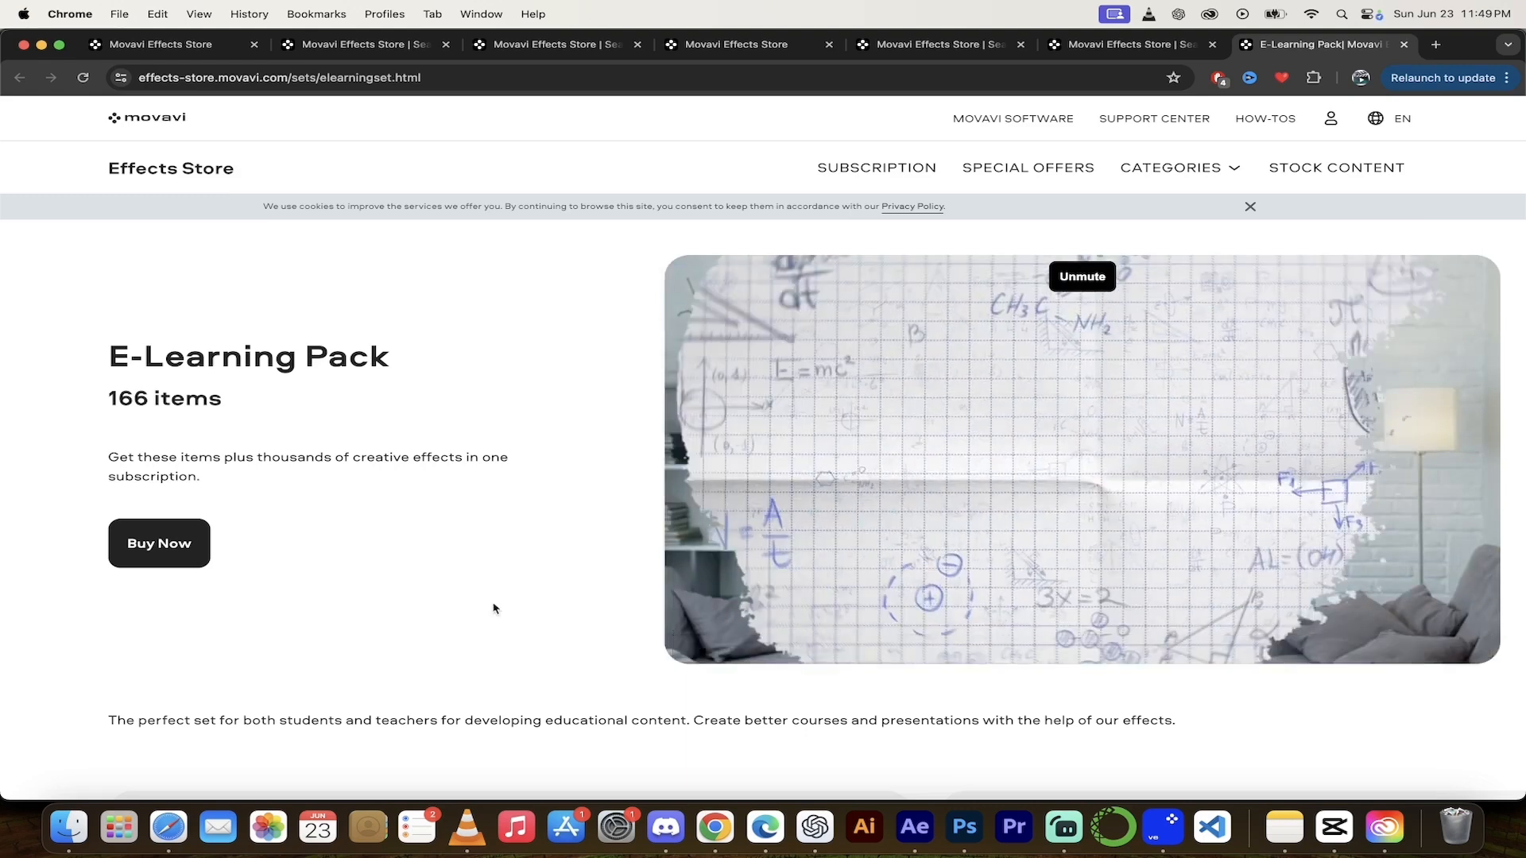